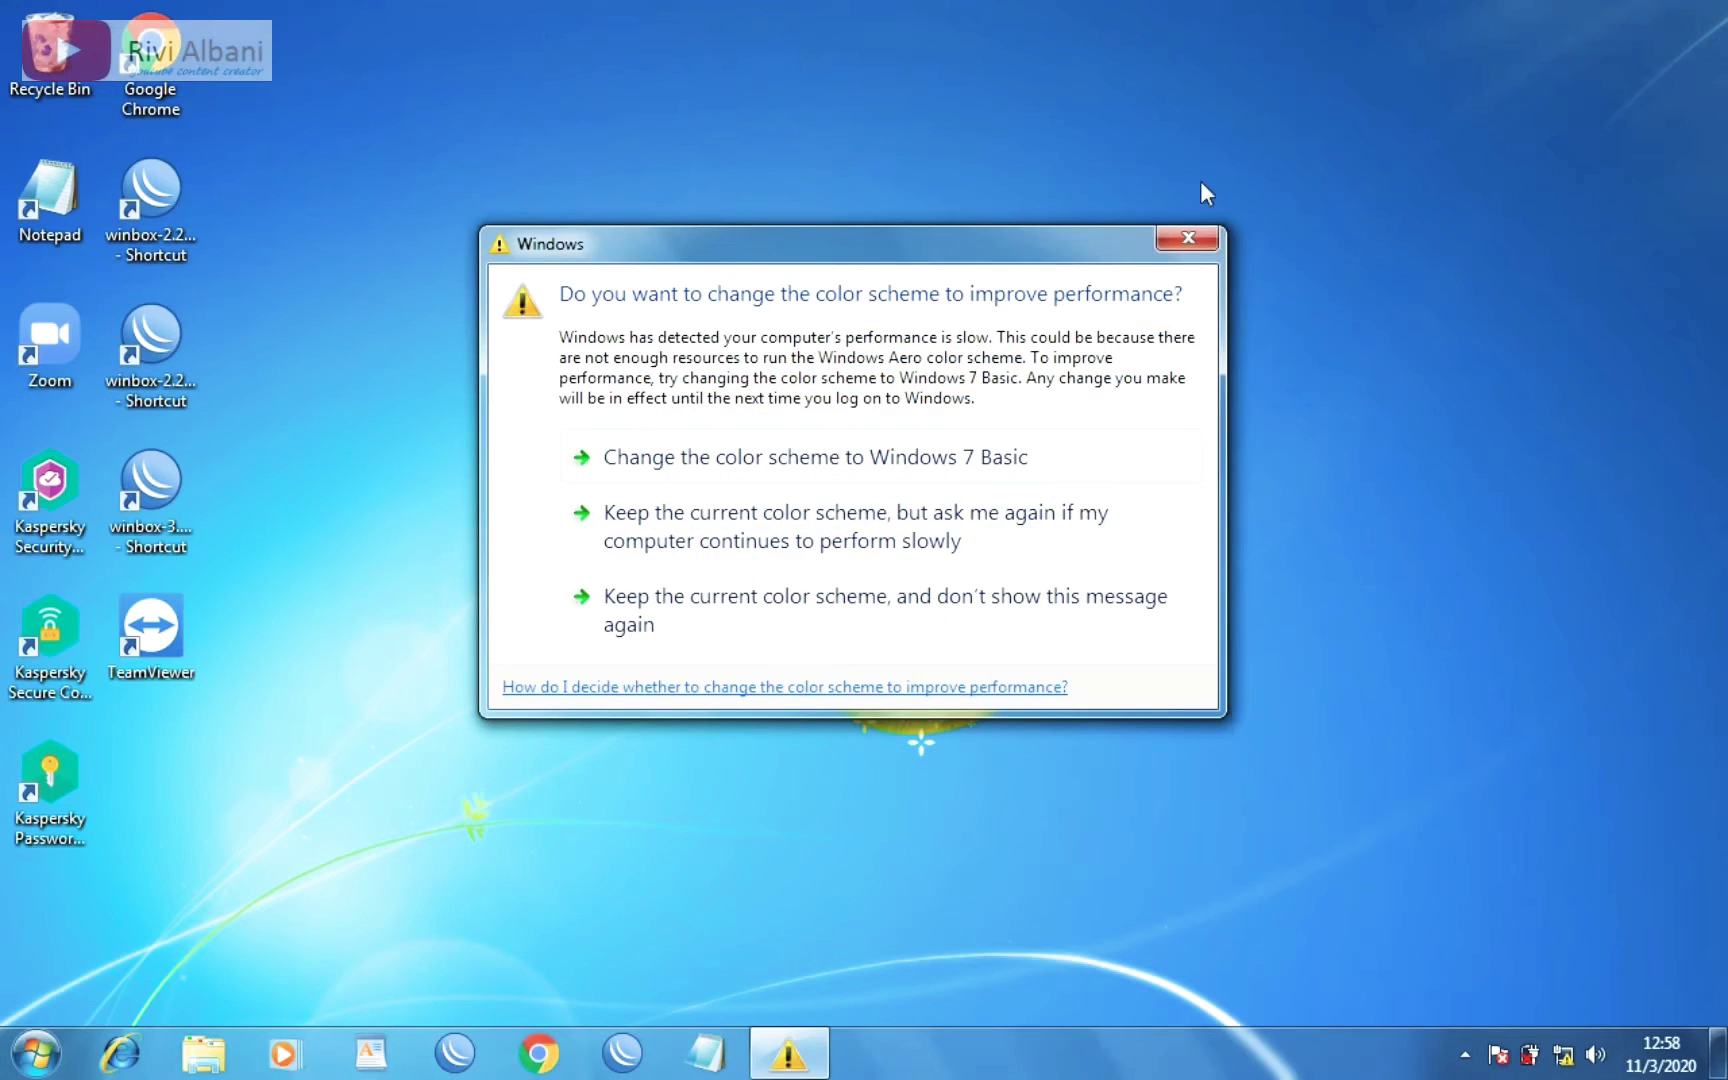
Step: Close the Windows 7 colour-scheme performance warning without changing the colour scheme
left_click(1200, 238)
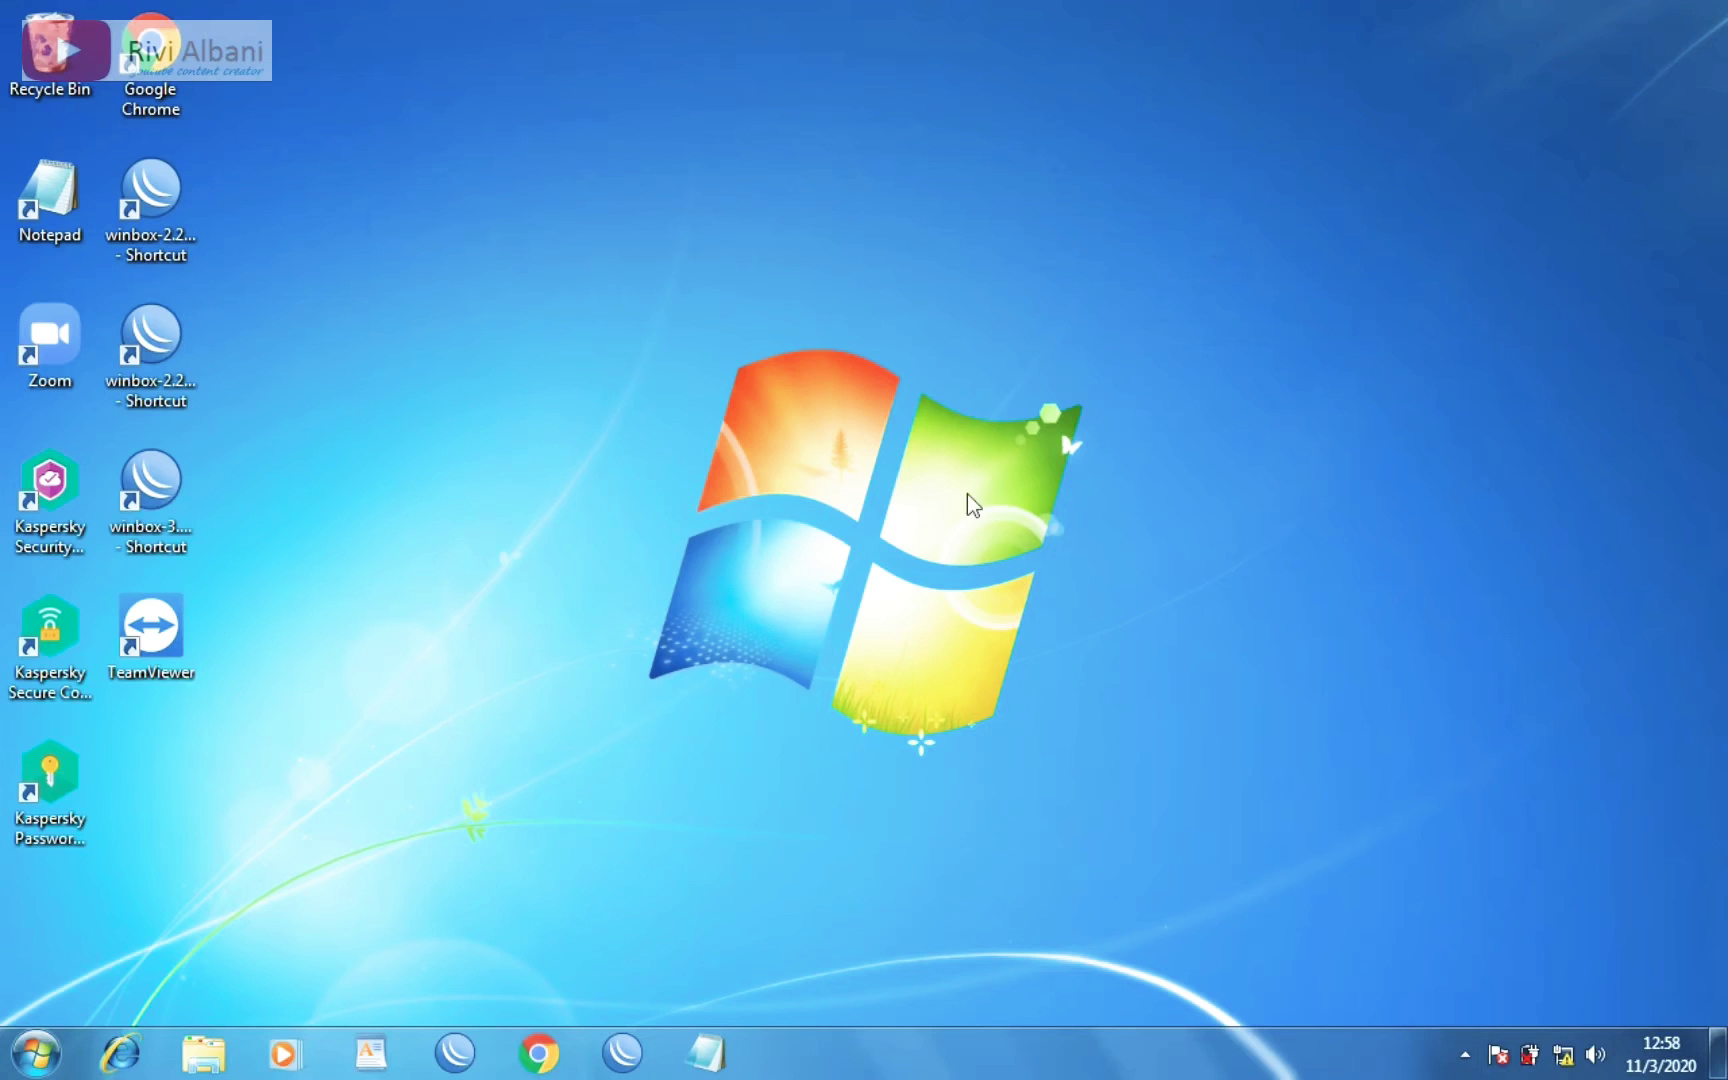
Step: Connect WinBox to the router at MAC 48:8F:5A:76:1A:D4 with login admin
left_click(455, 1053)
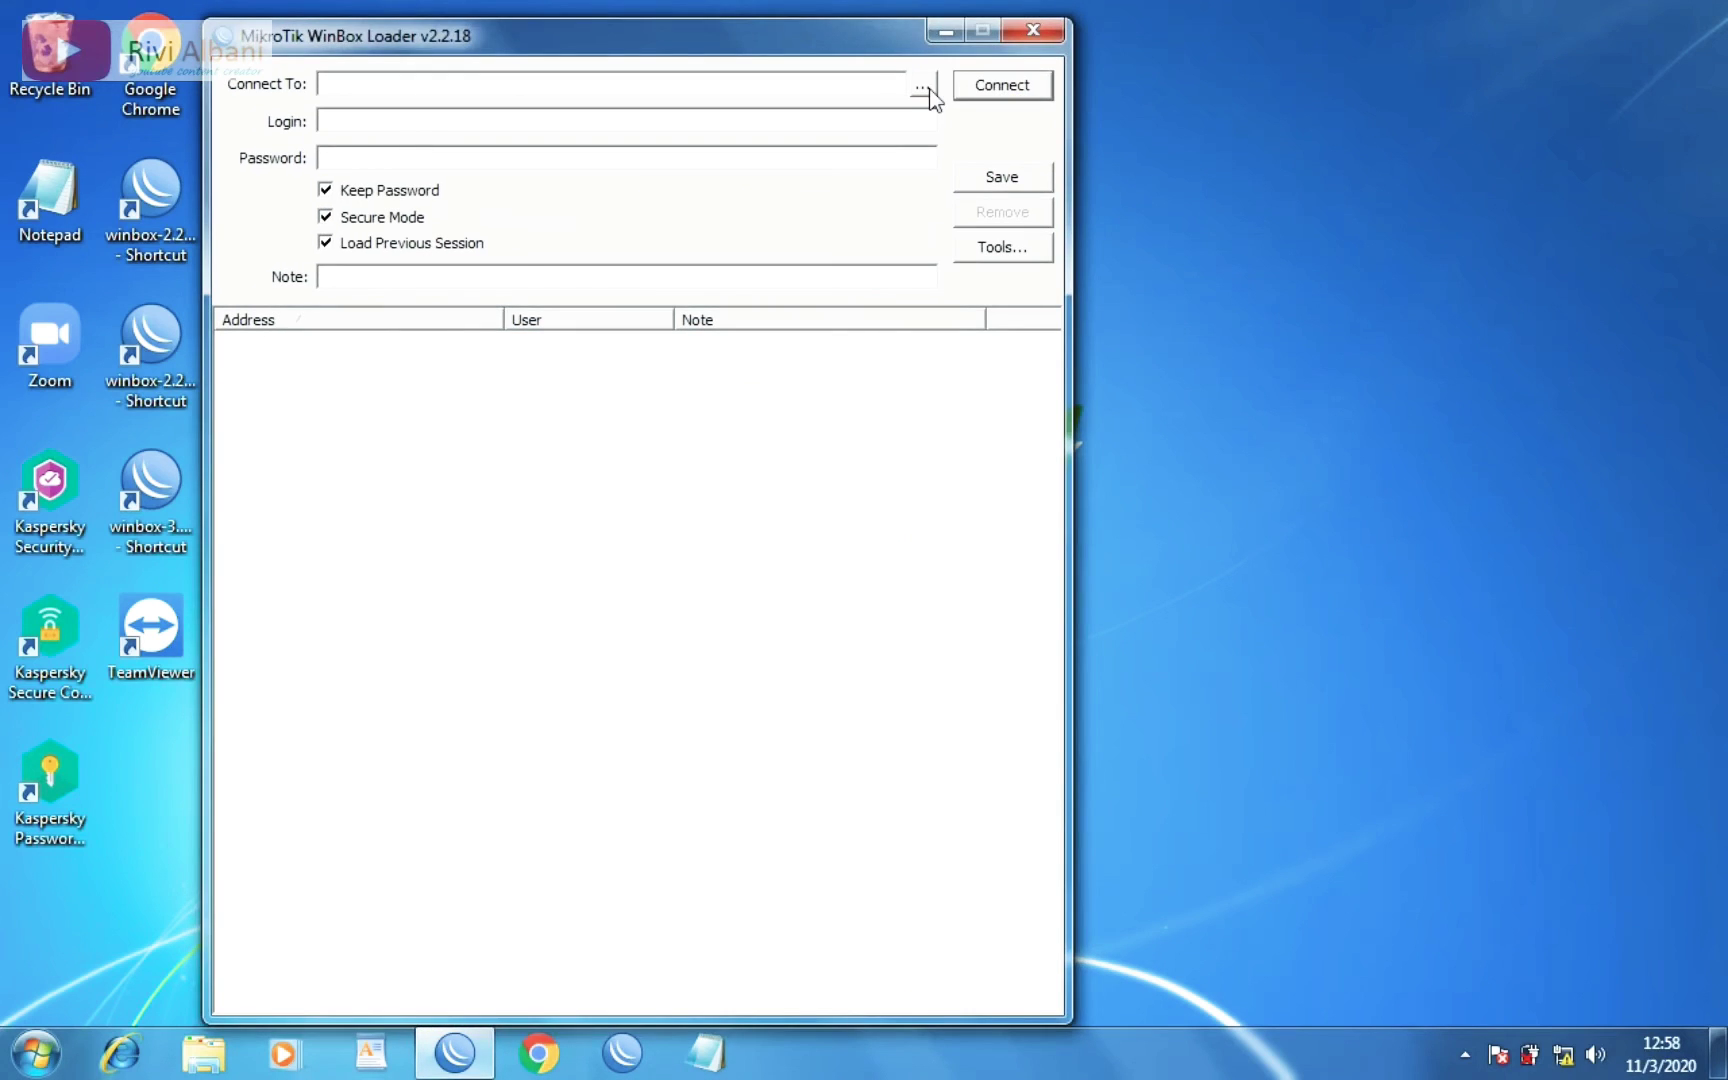
left_click(921, 86)
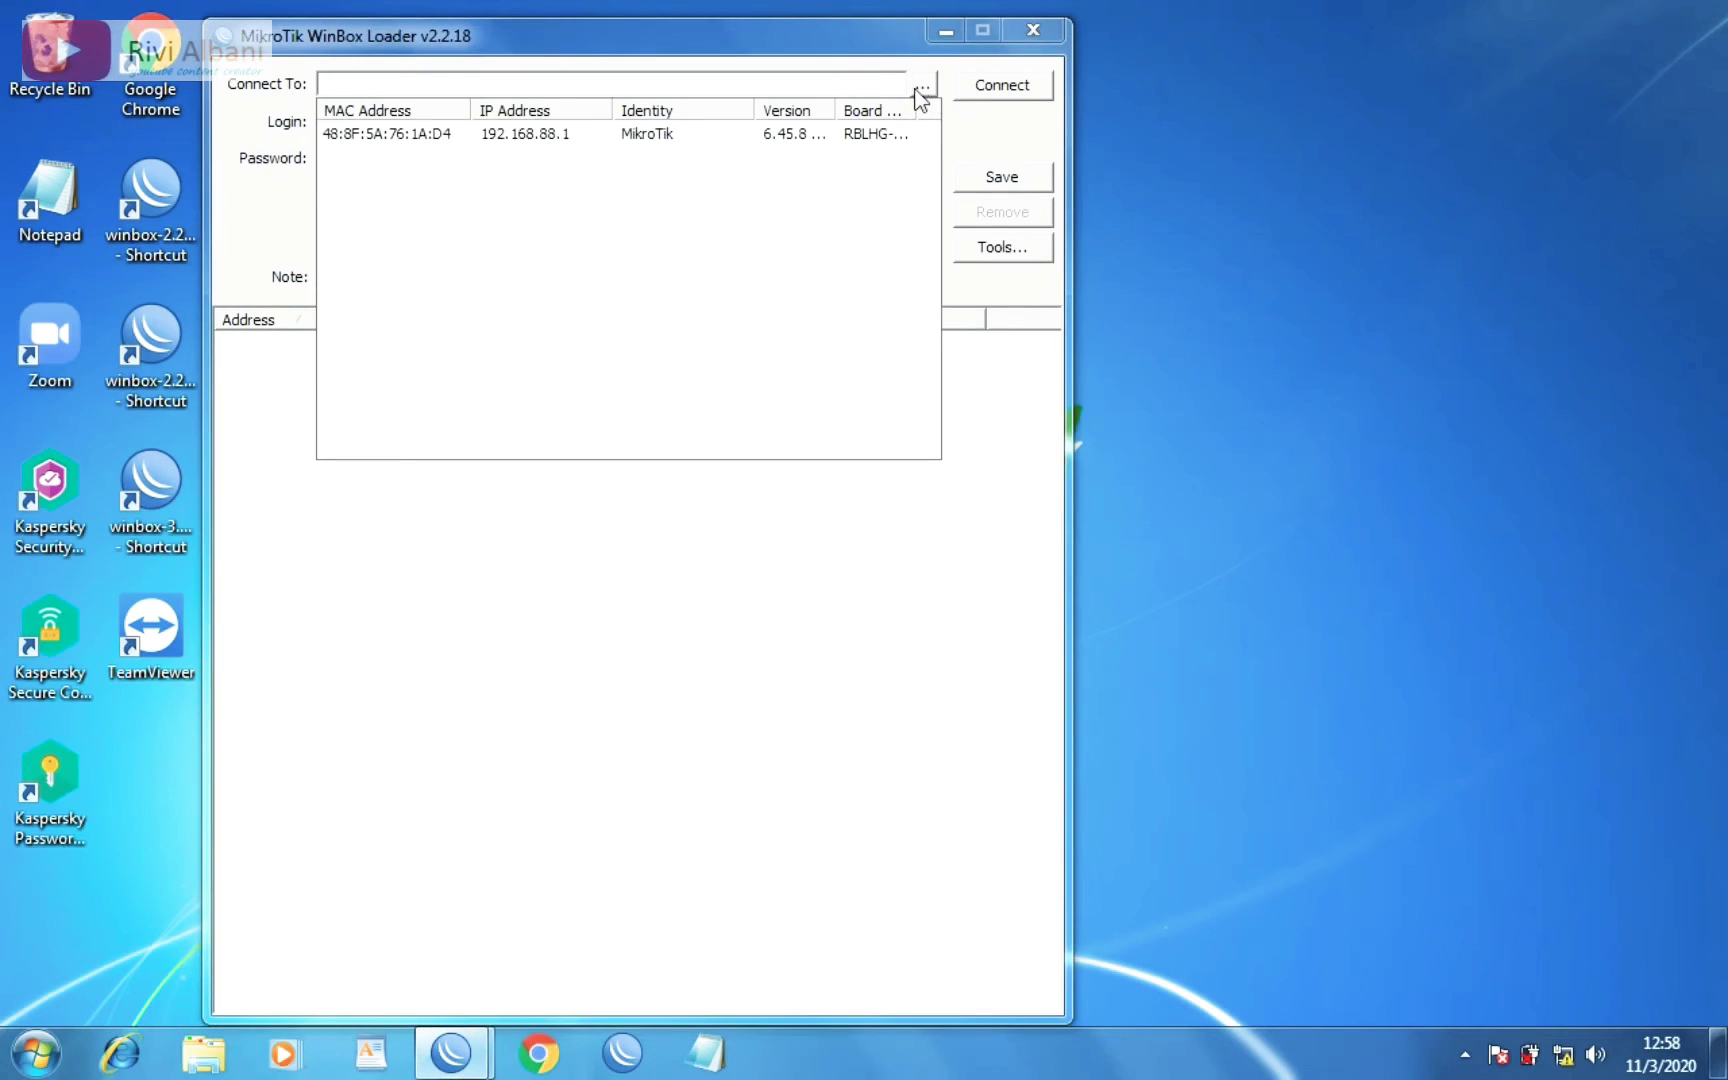
left_click(430, 136)
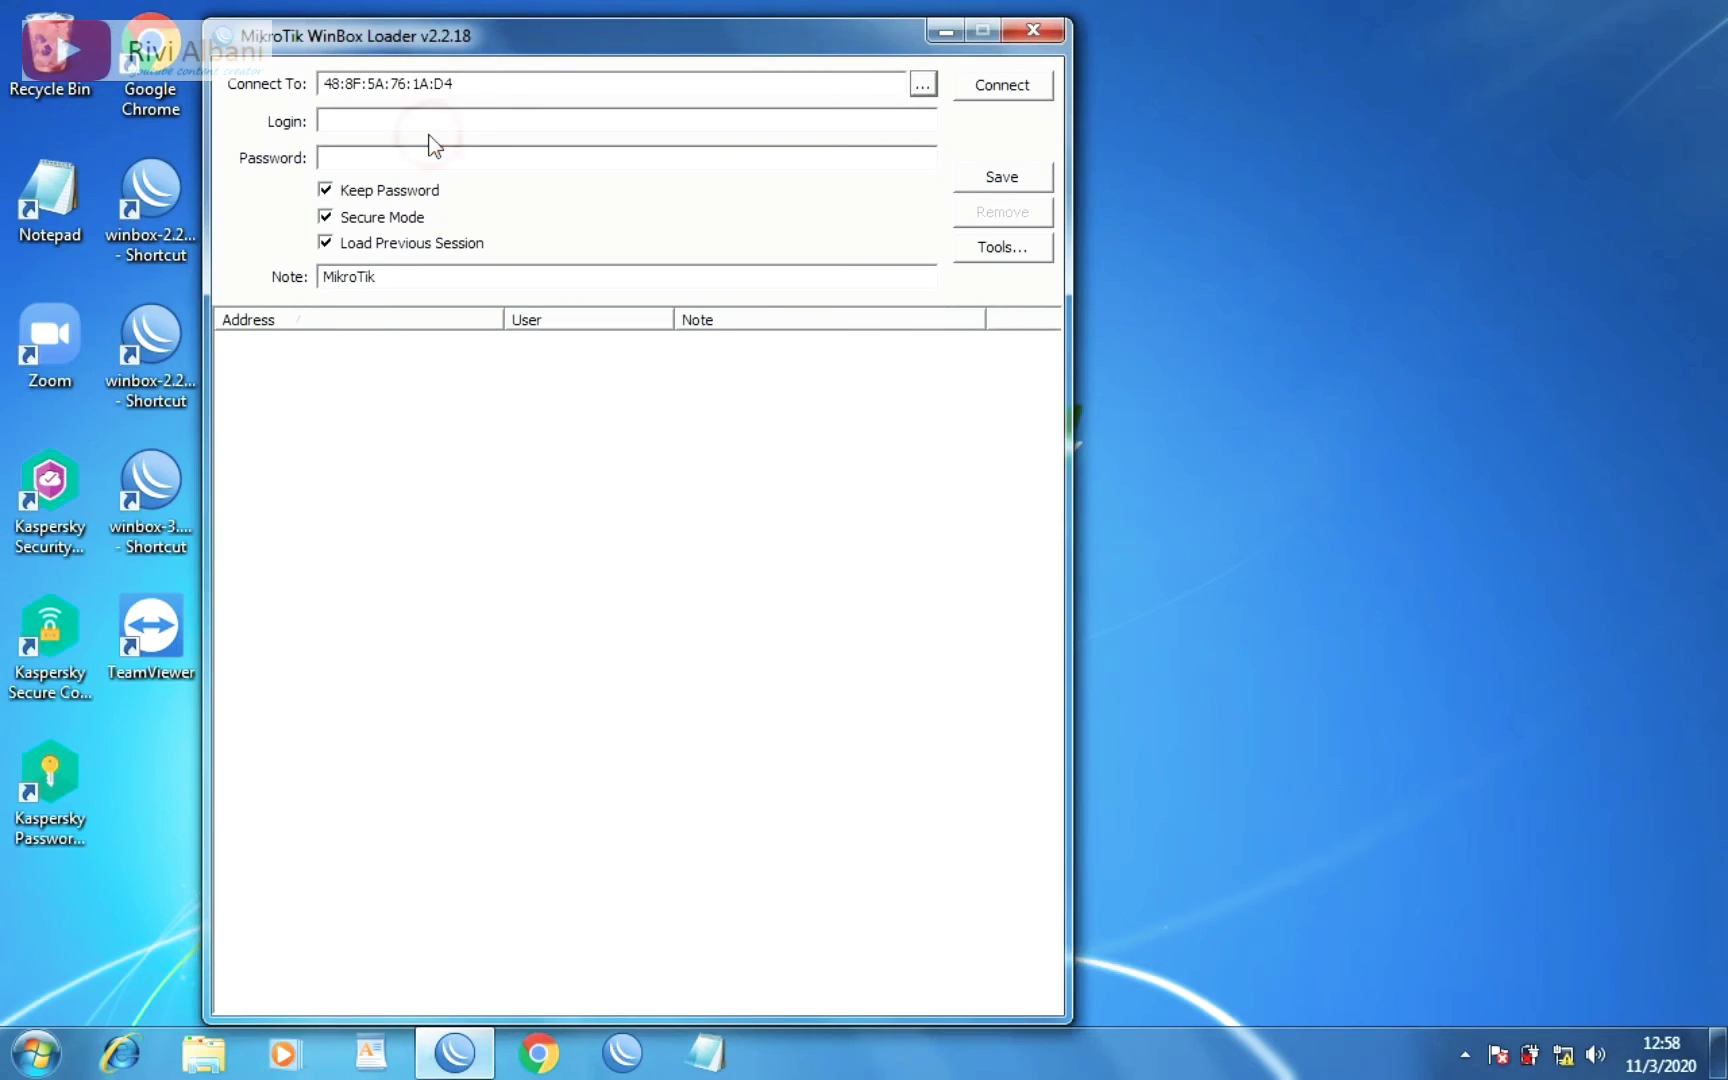
left_click(761, 122)
type("admin")
key("Tab")
left_click(996, 88)
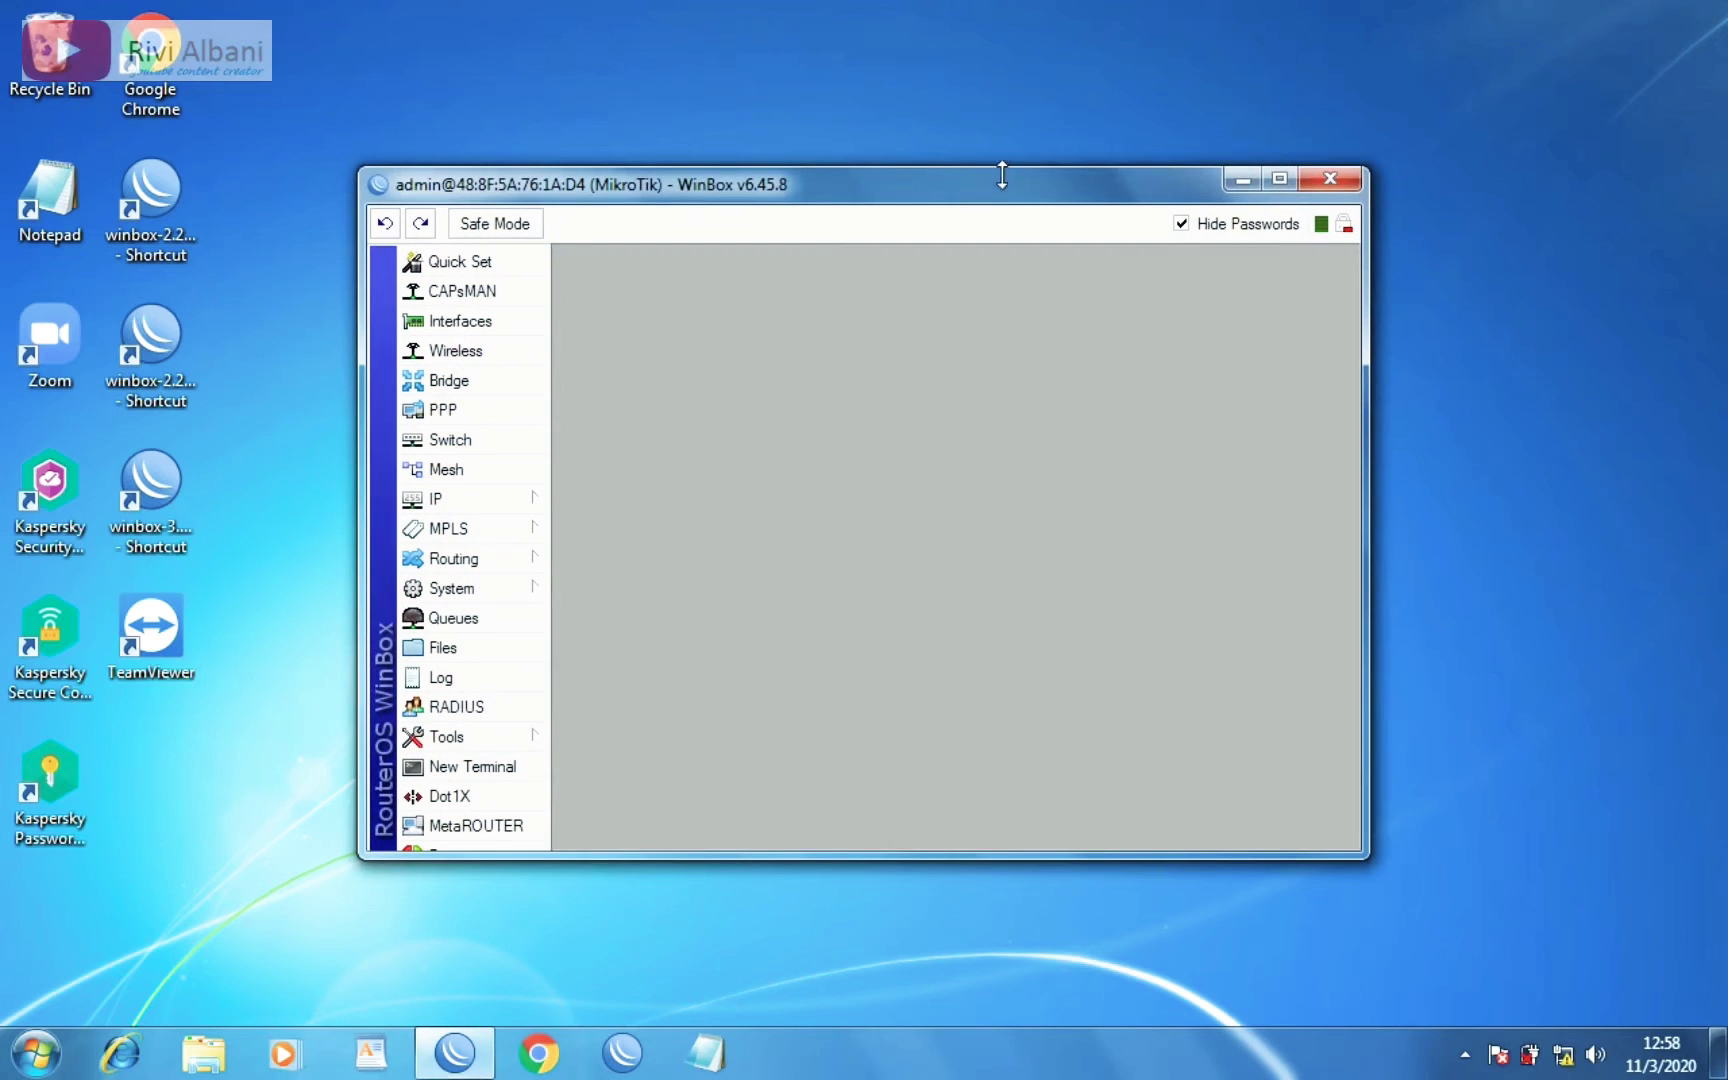
Step: Maximize WinBox and add a new bridge interface, bridge1, with default settings
double_click(1076, 190)
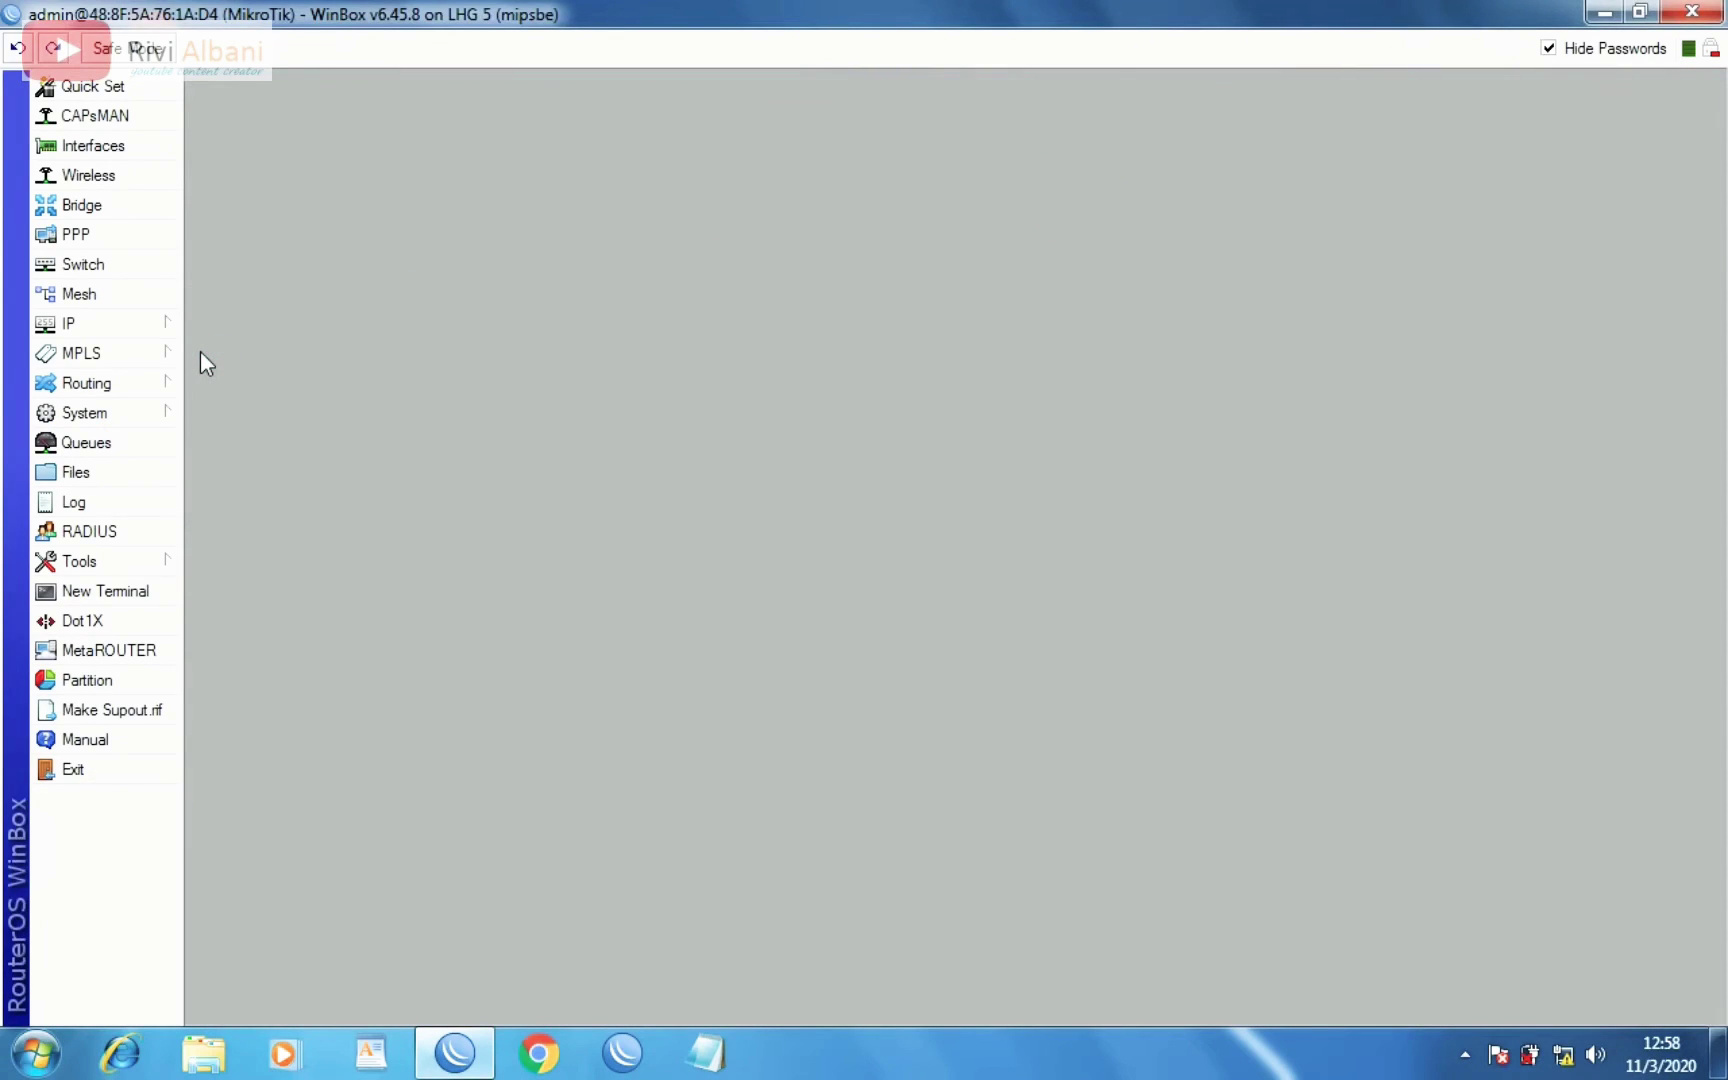
left_click(150, 220)
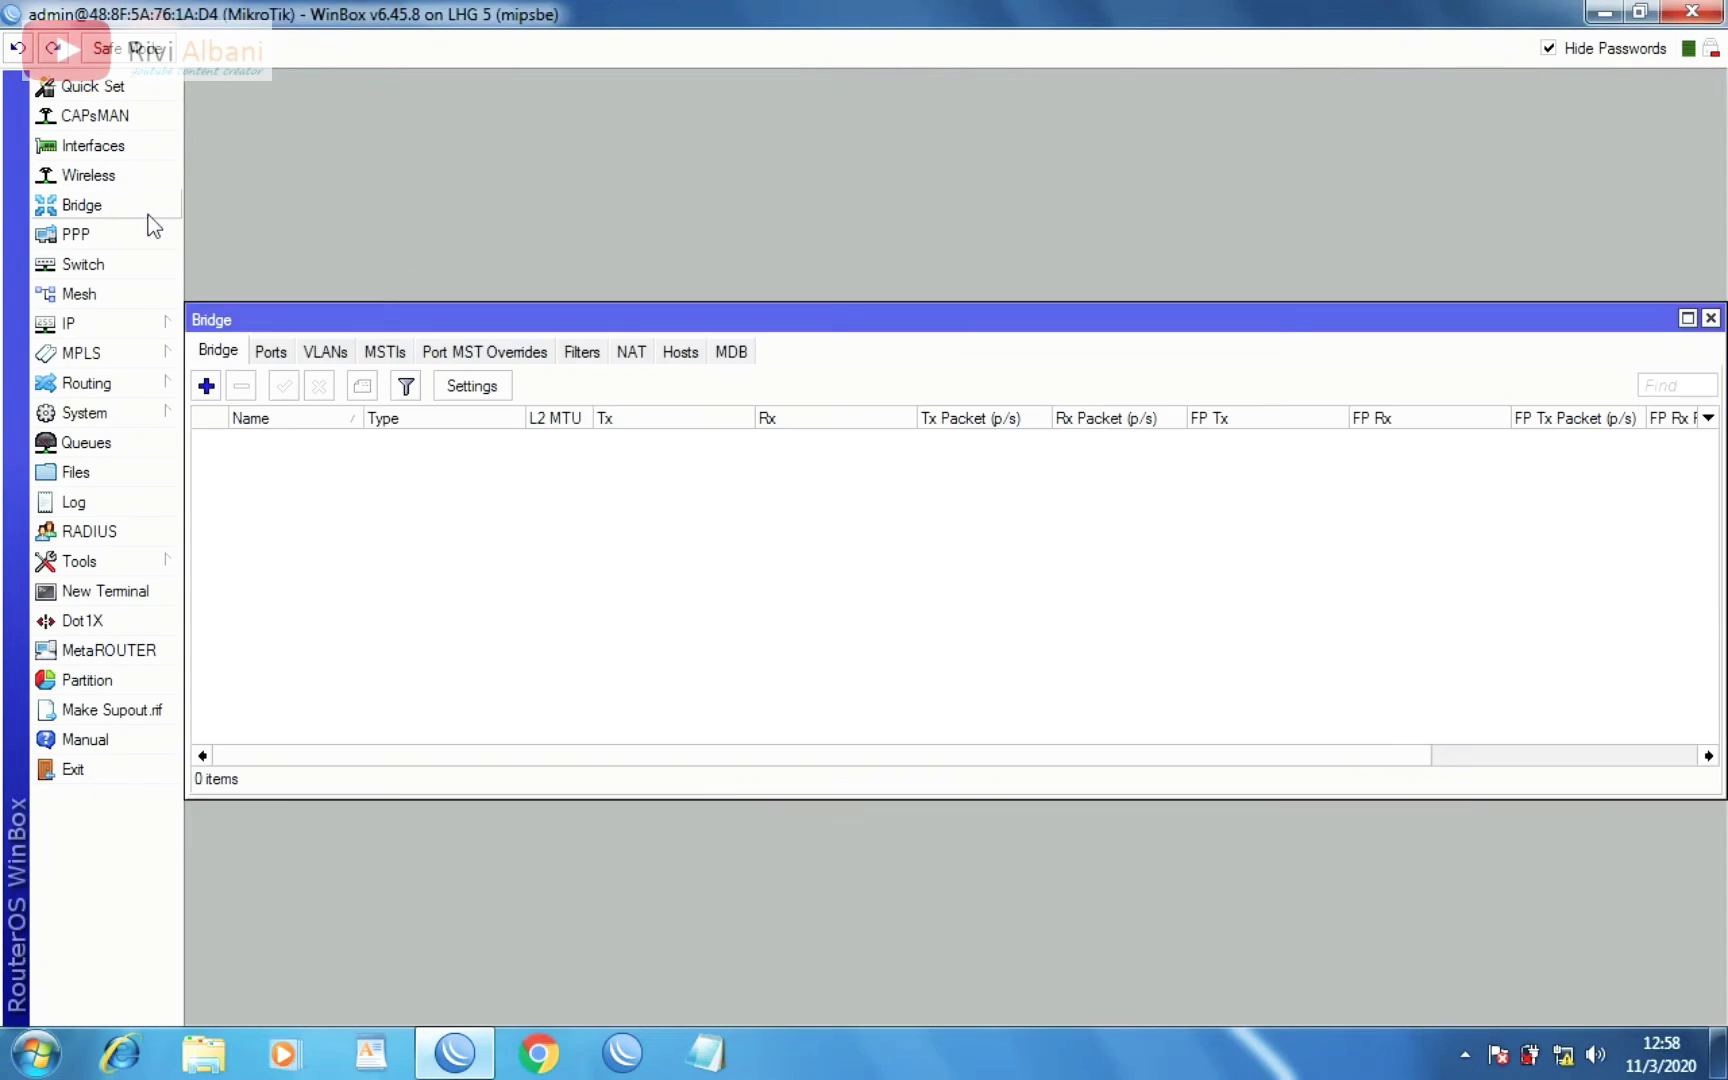
left_click(207, 386)
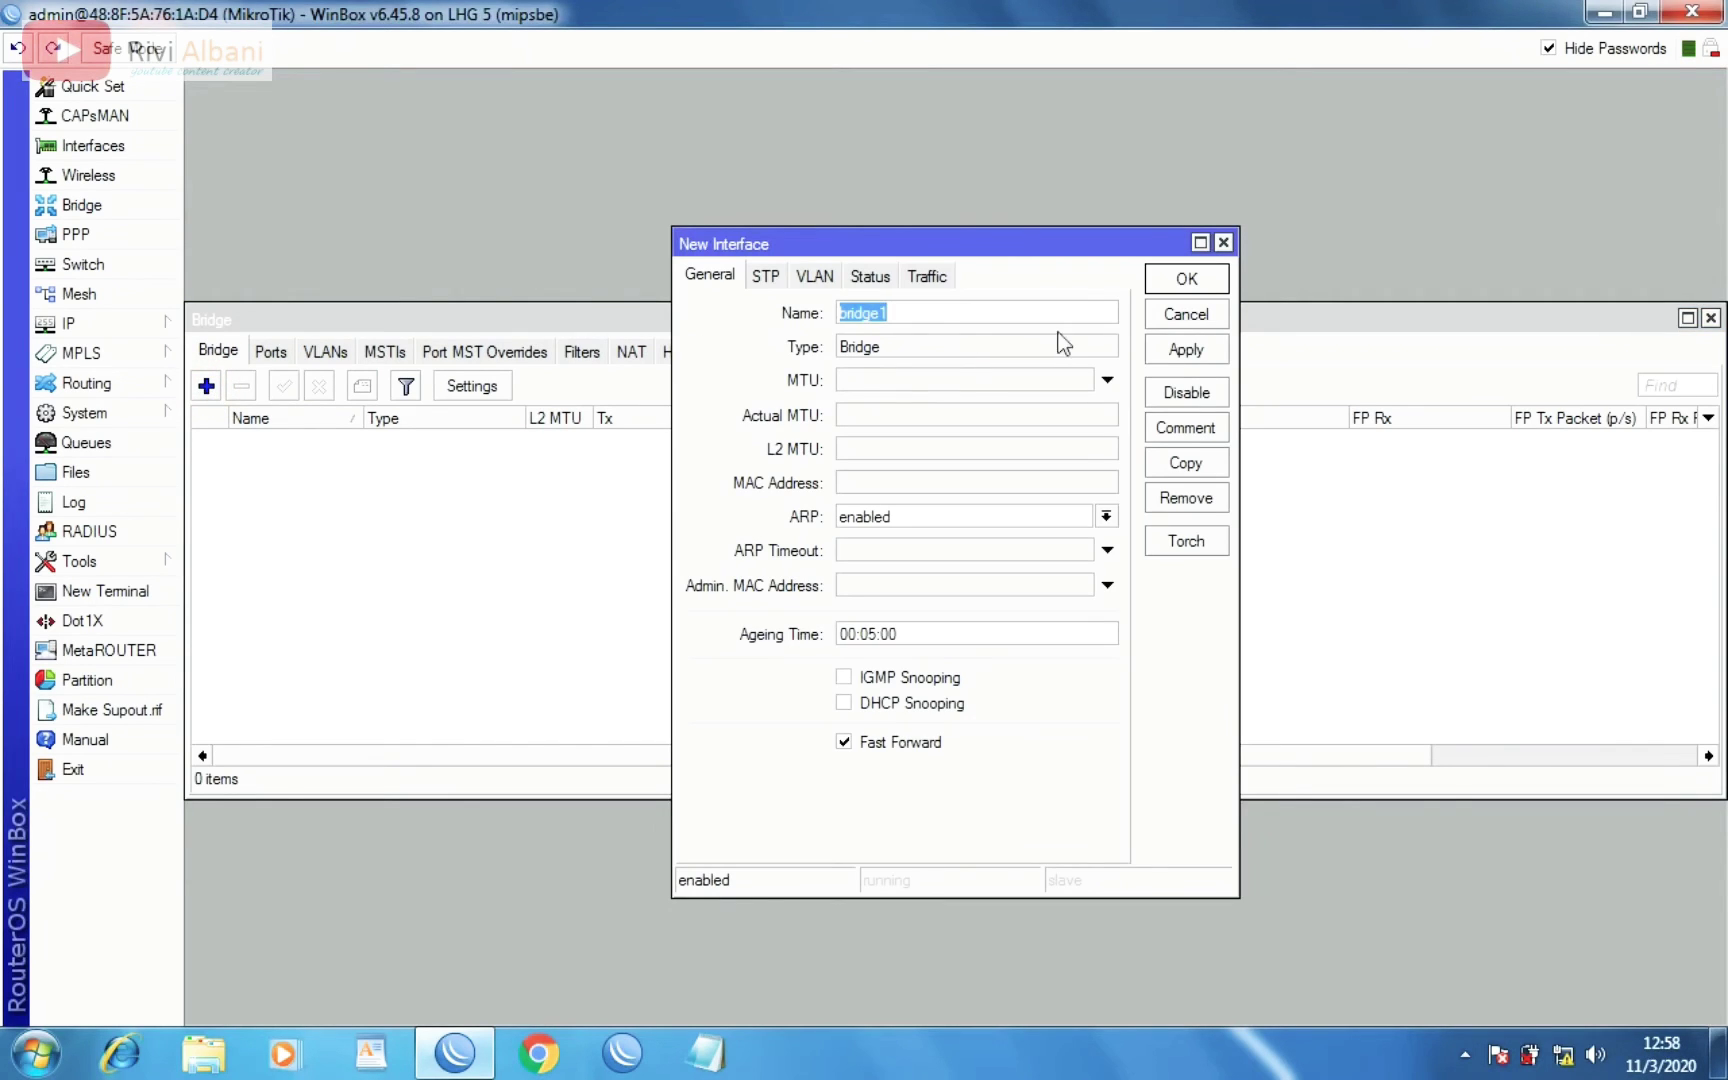
left_click(1200, 350)
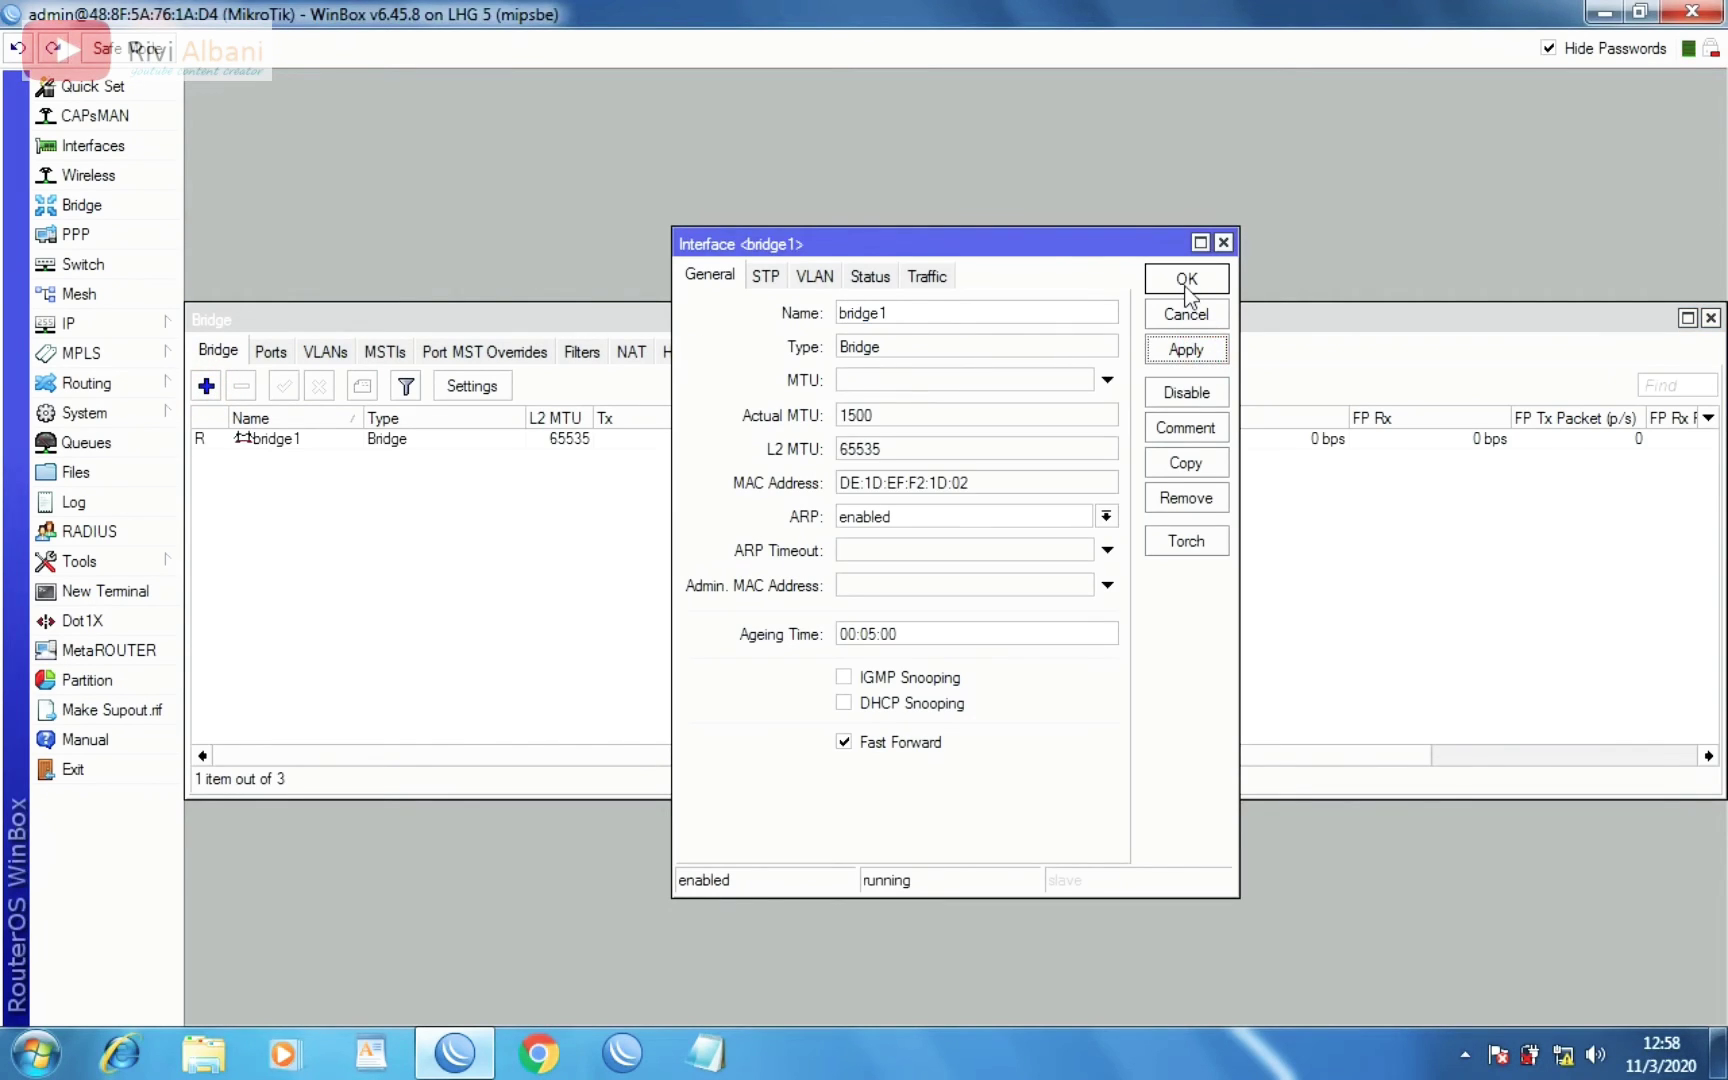
left_click(1186, 282)
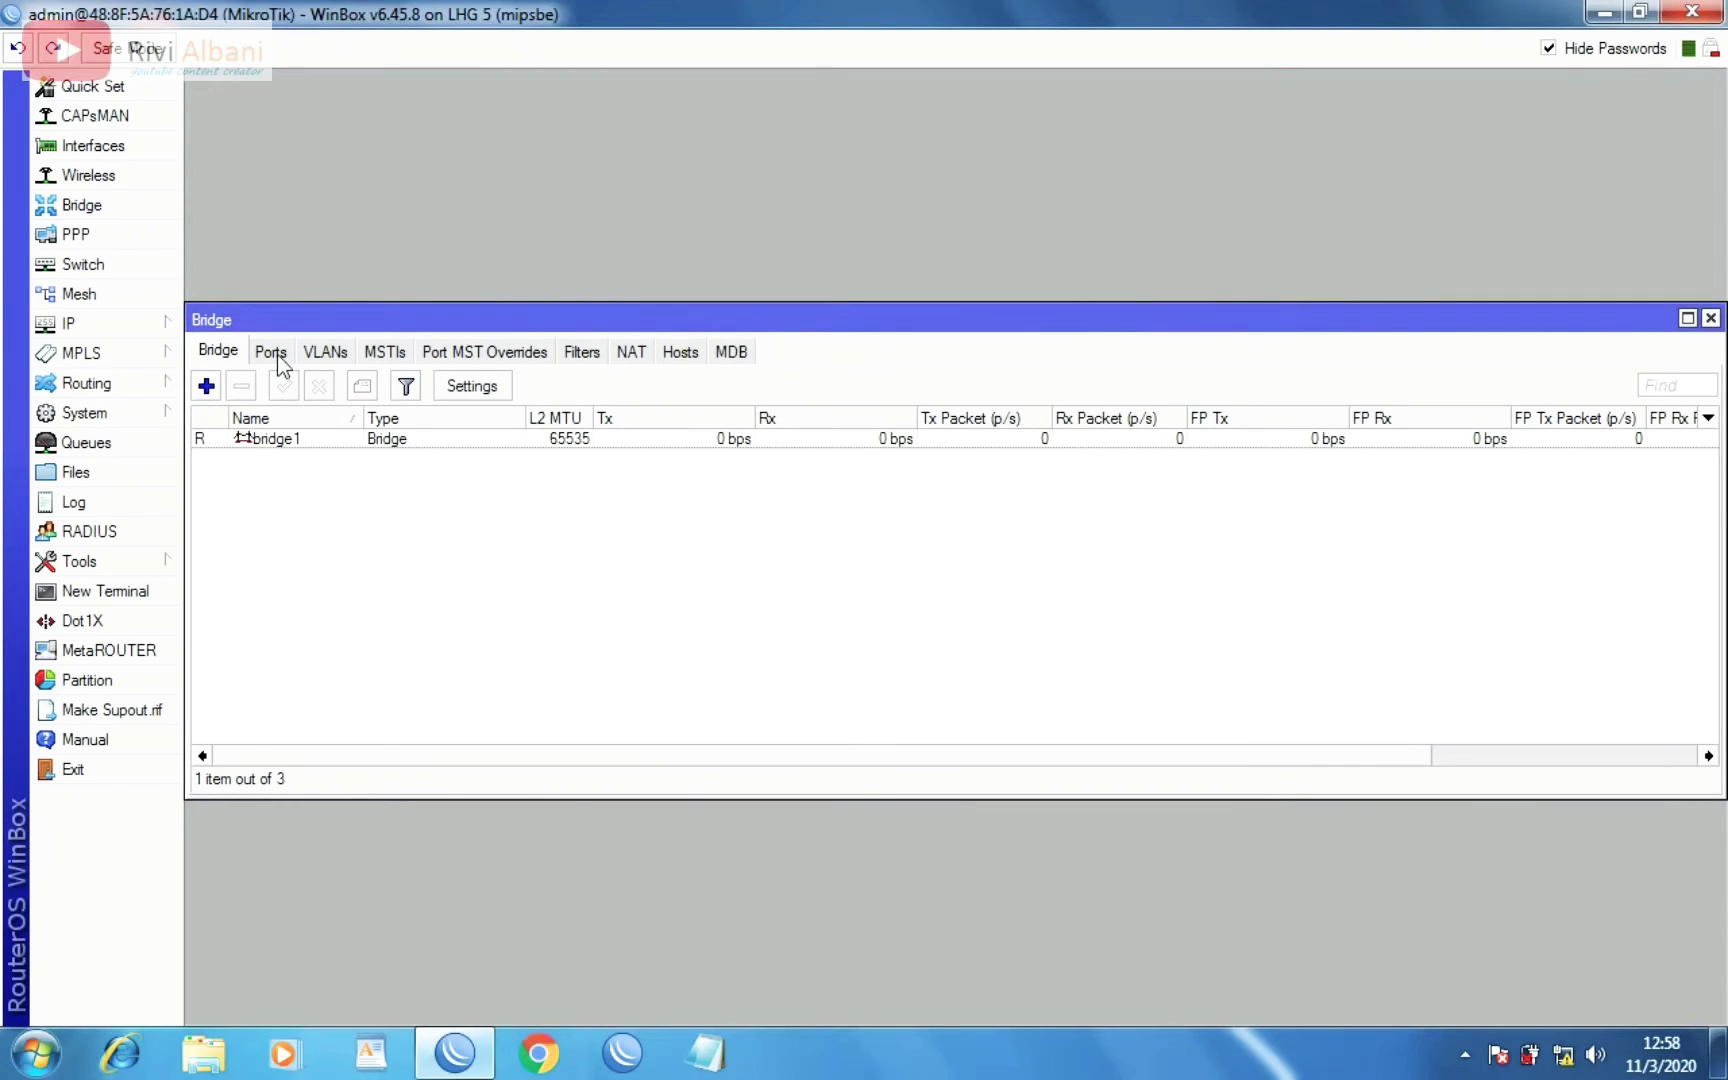
Step: Add ether1 as a bridge1 port and acknowledge the resulting disconnection error
left_click(279, 357)
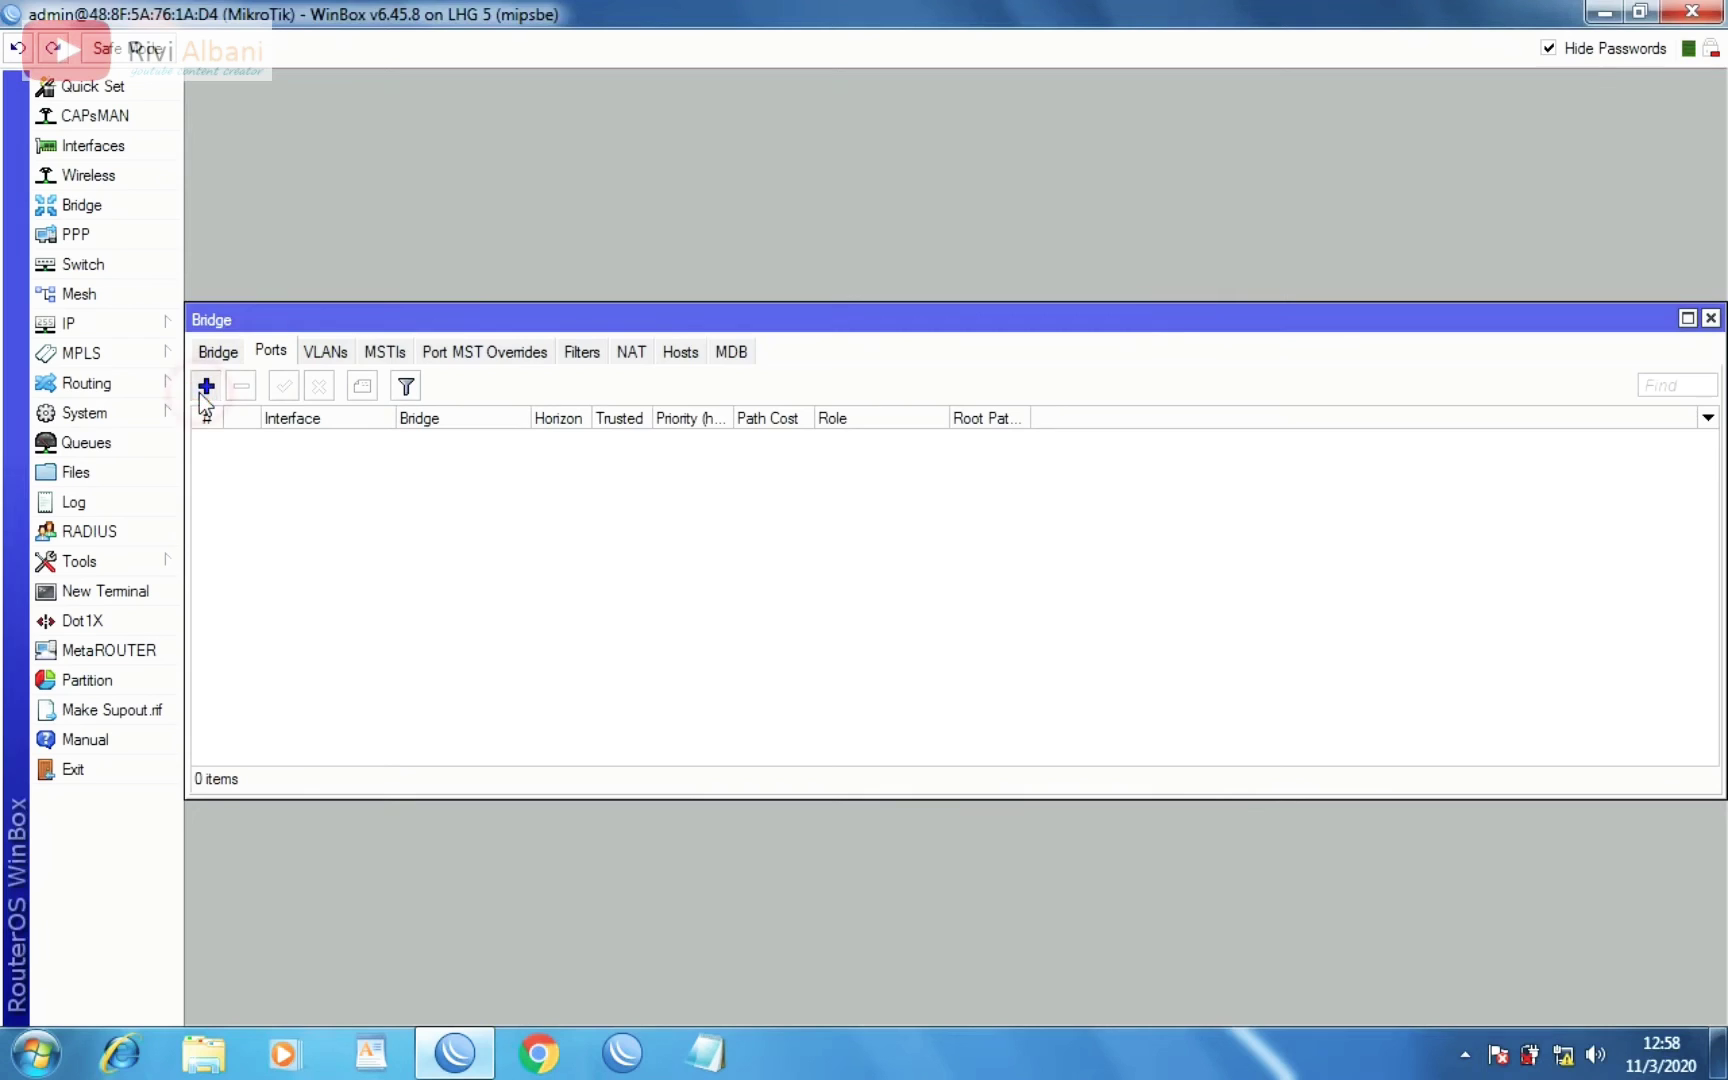
left_click(205, 388)
left_click(1087, 310)
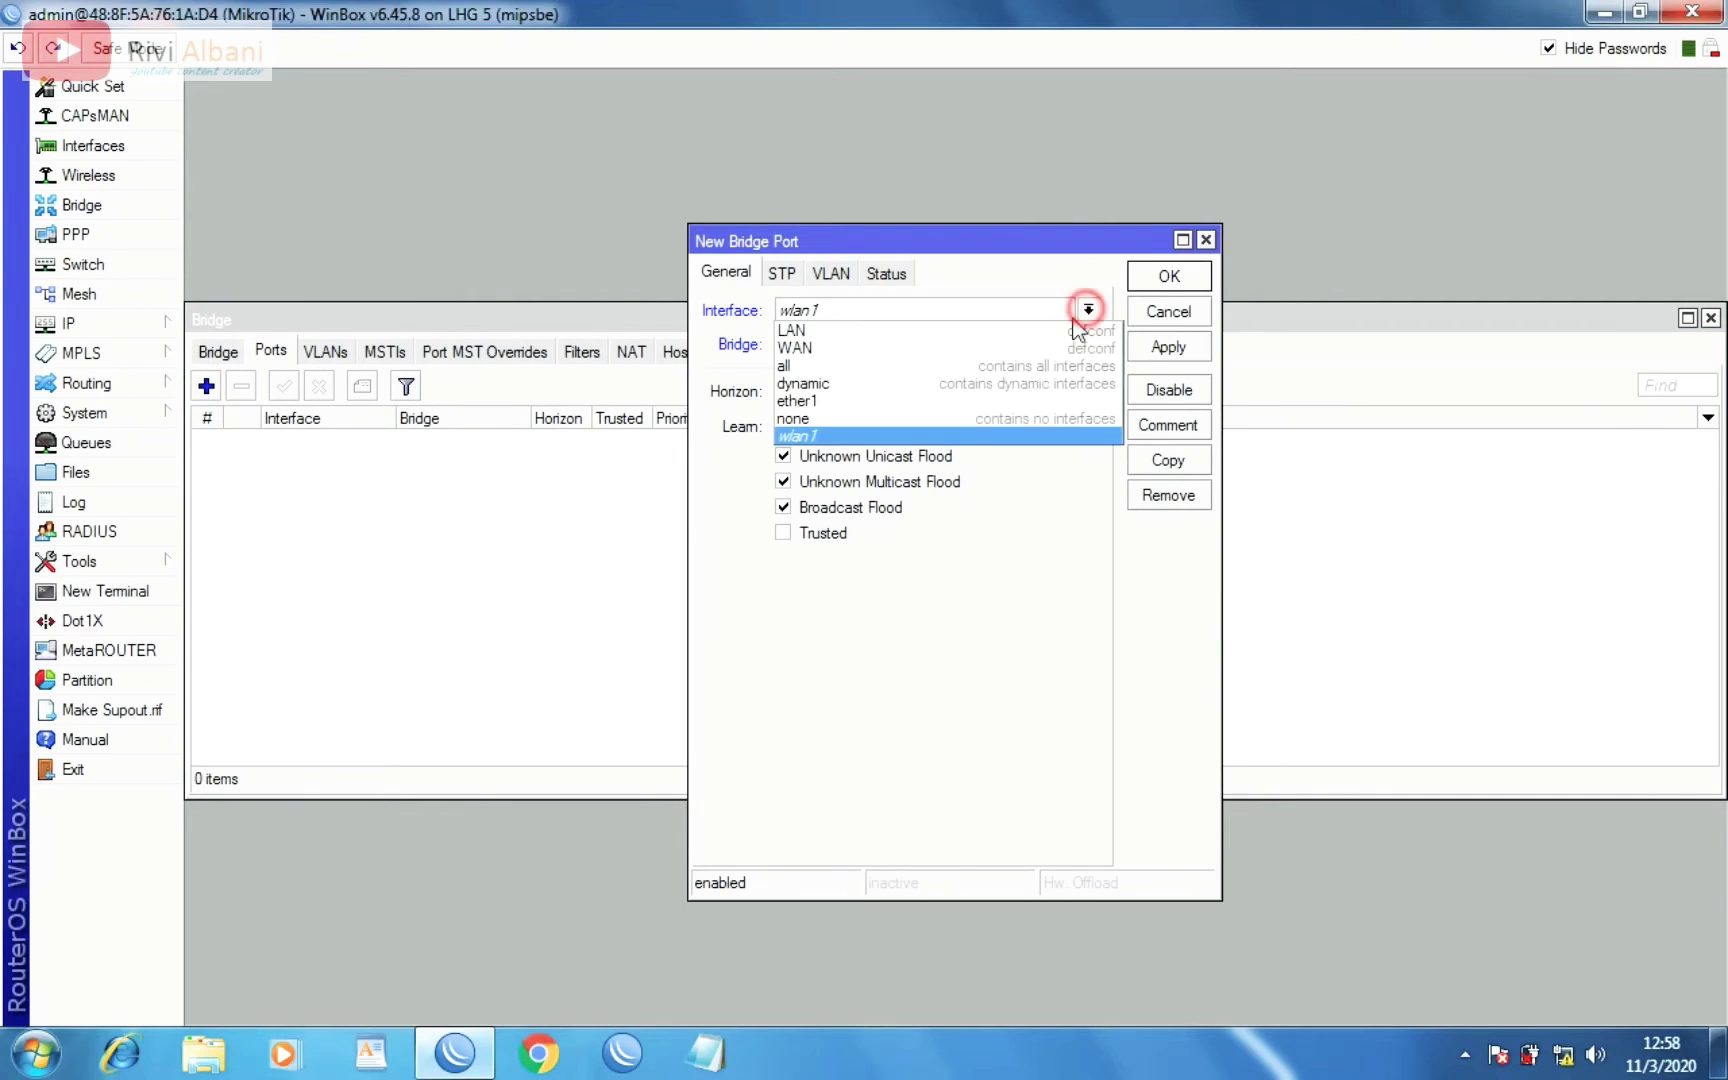
left_click(1021, 400)
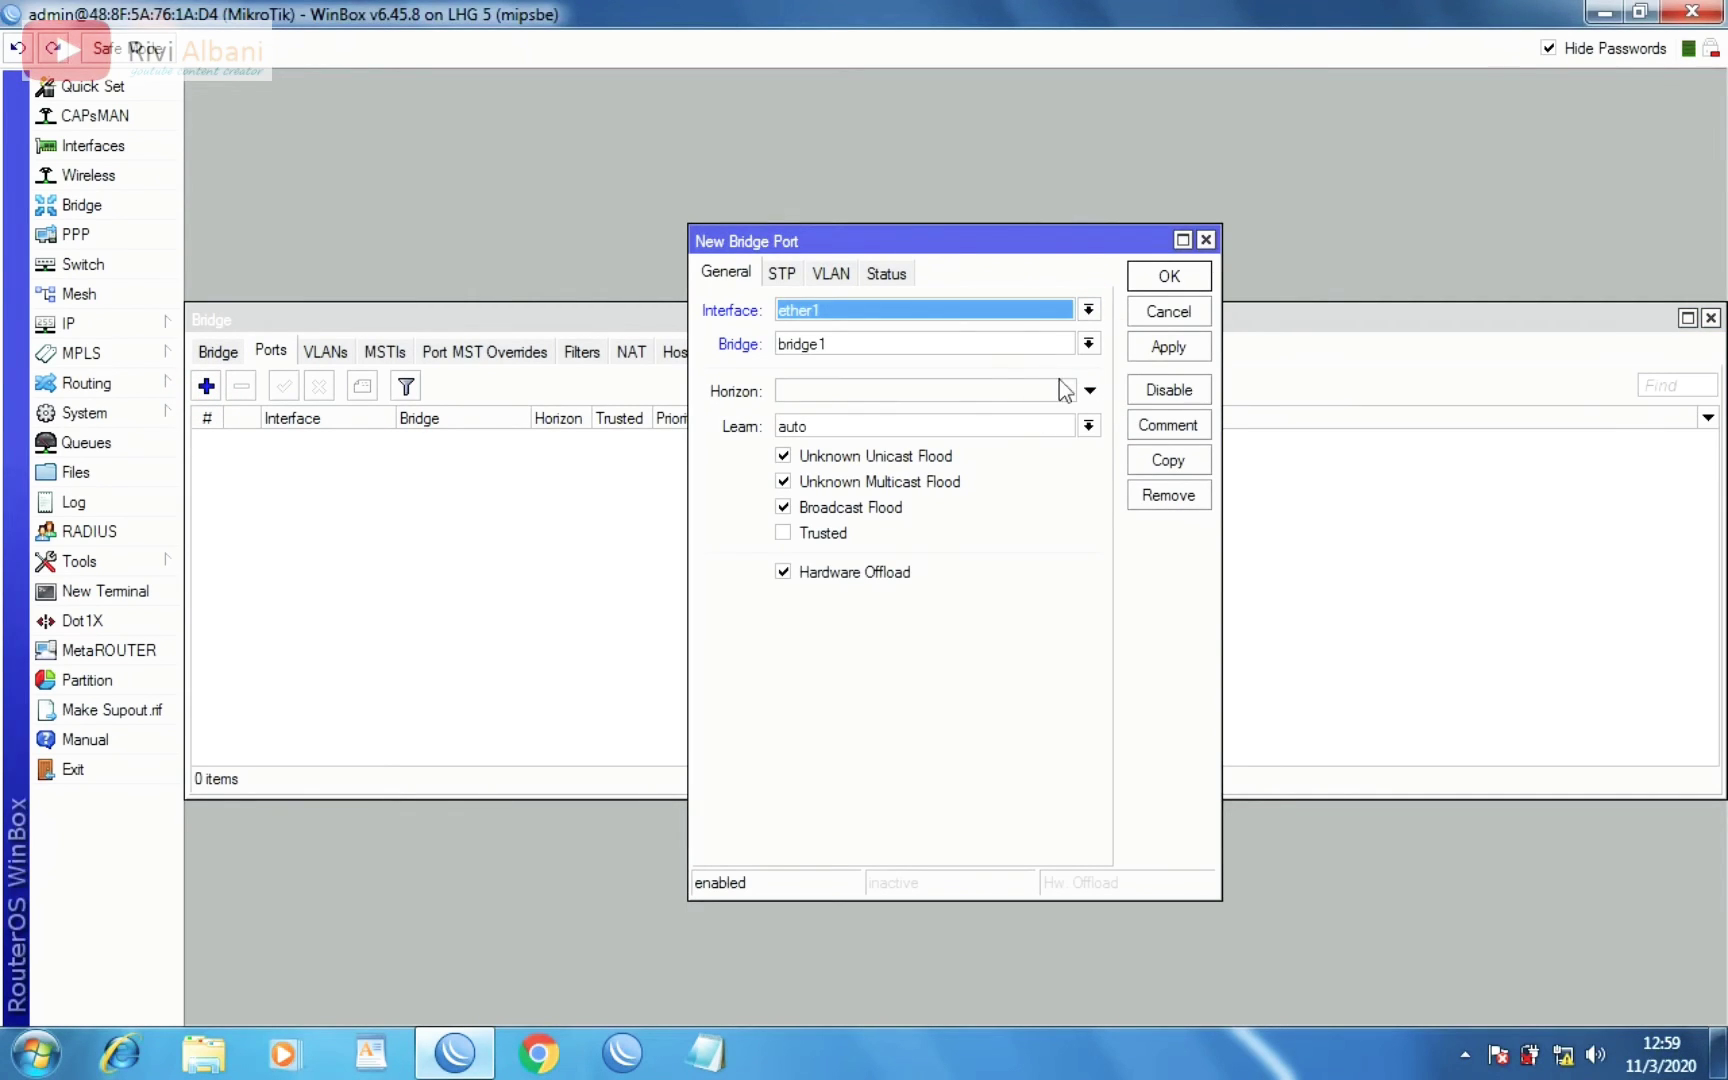
left_click(1123, 358)
left_click(1168, 277)
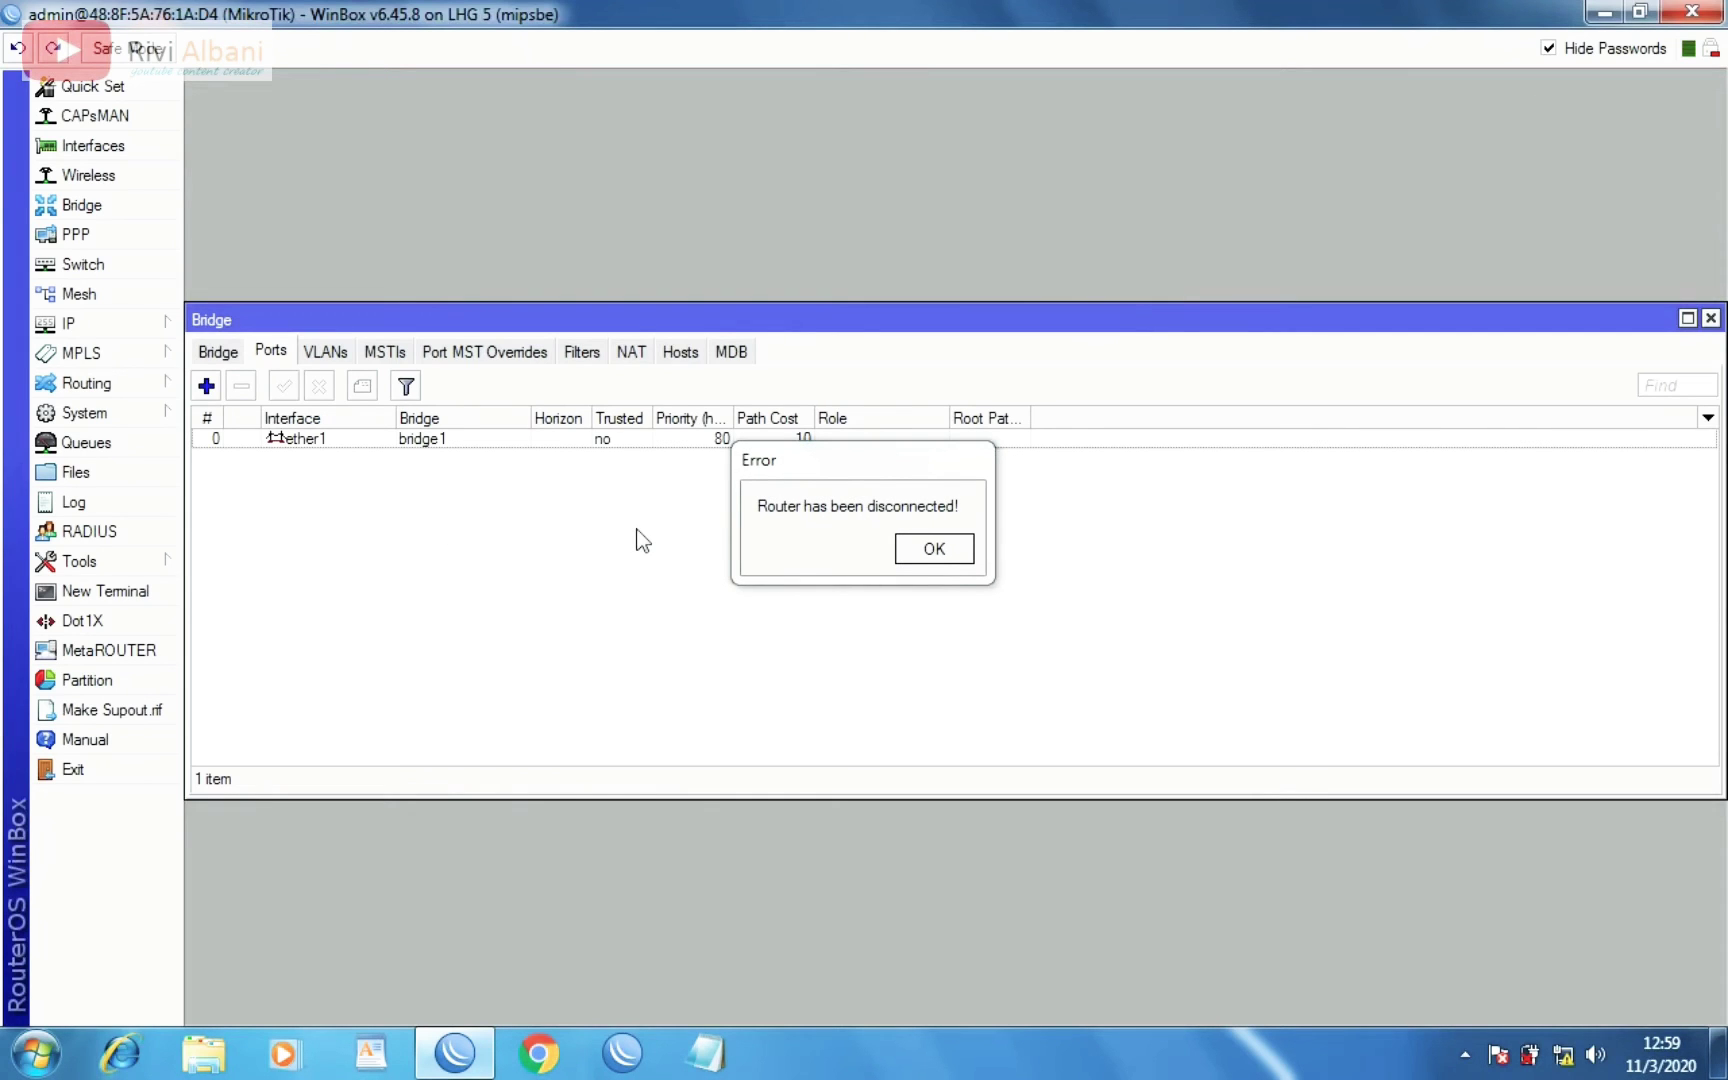
left_click(949, 558)
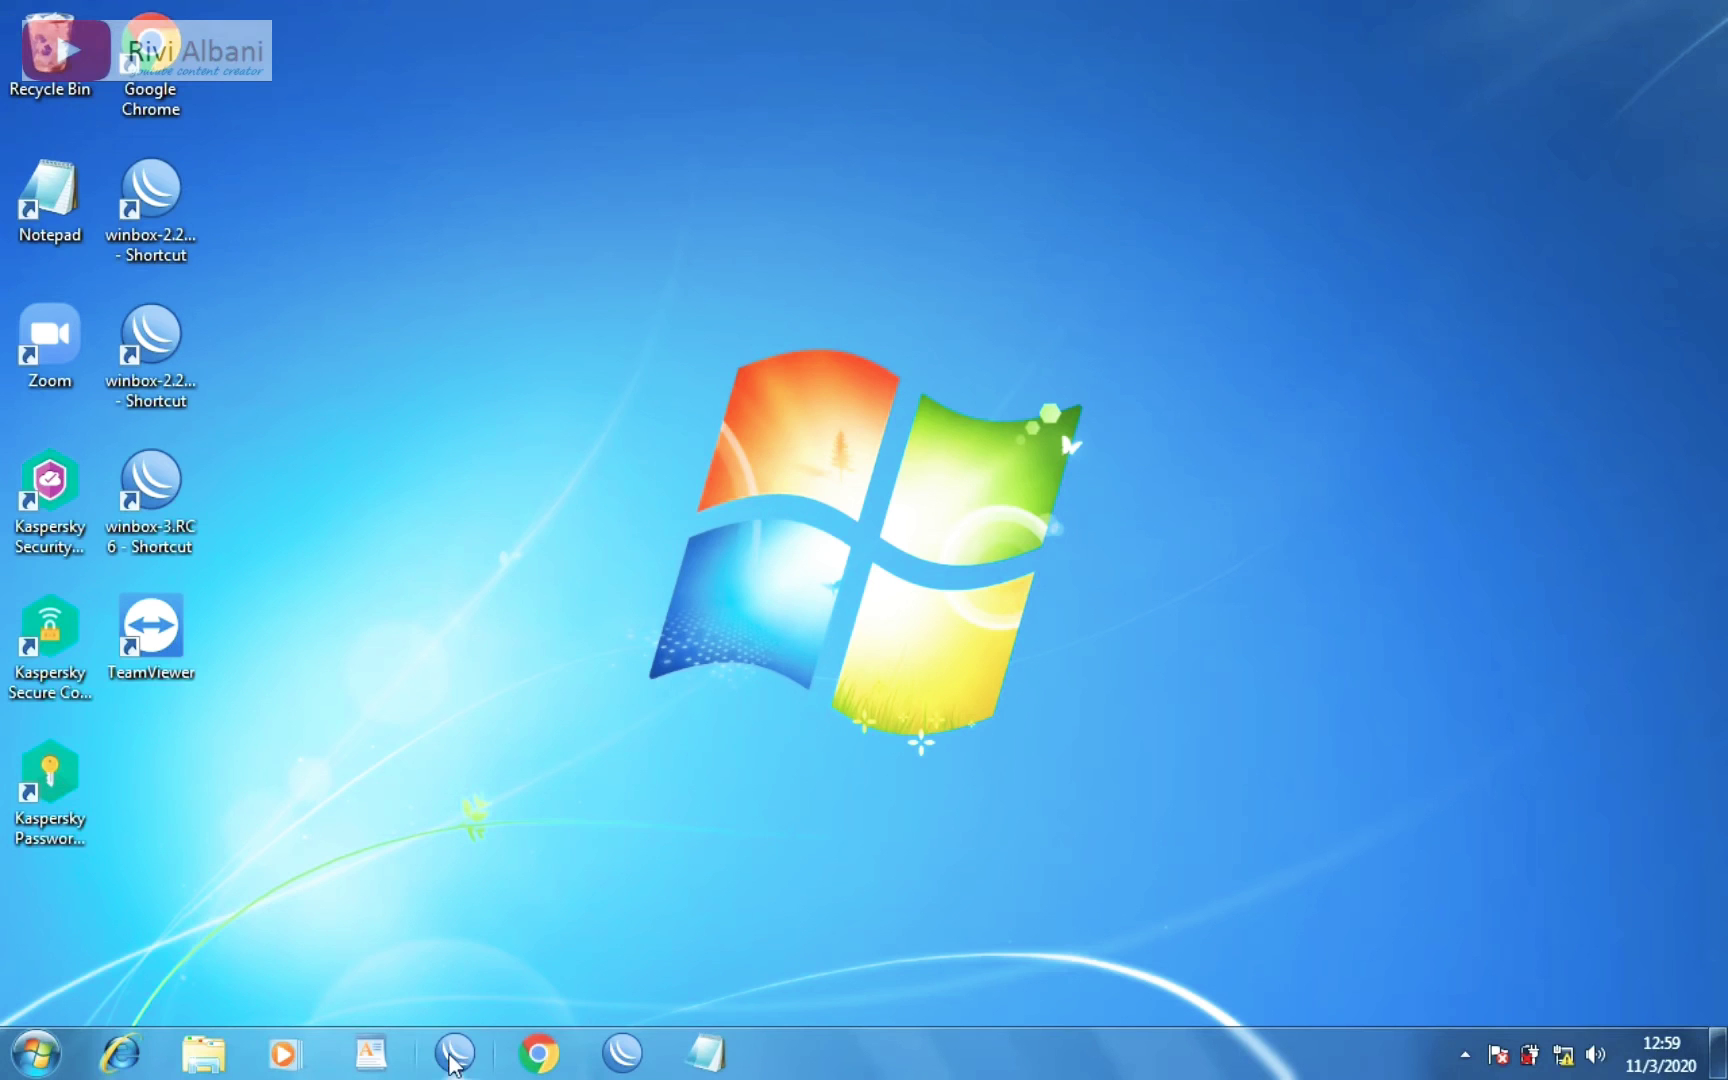
Step: Reconnect WinBox to the router and maximize its window
left_click(453, 1058)
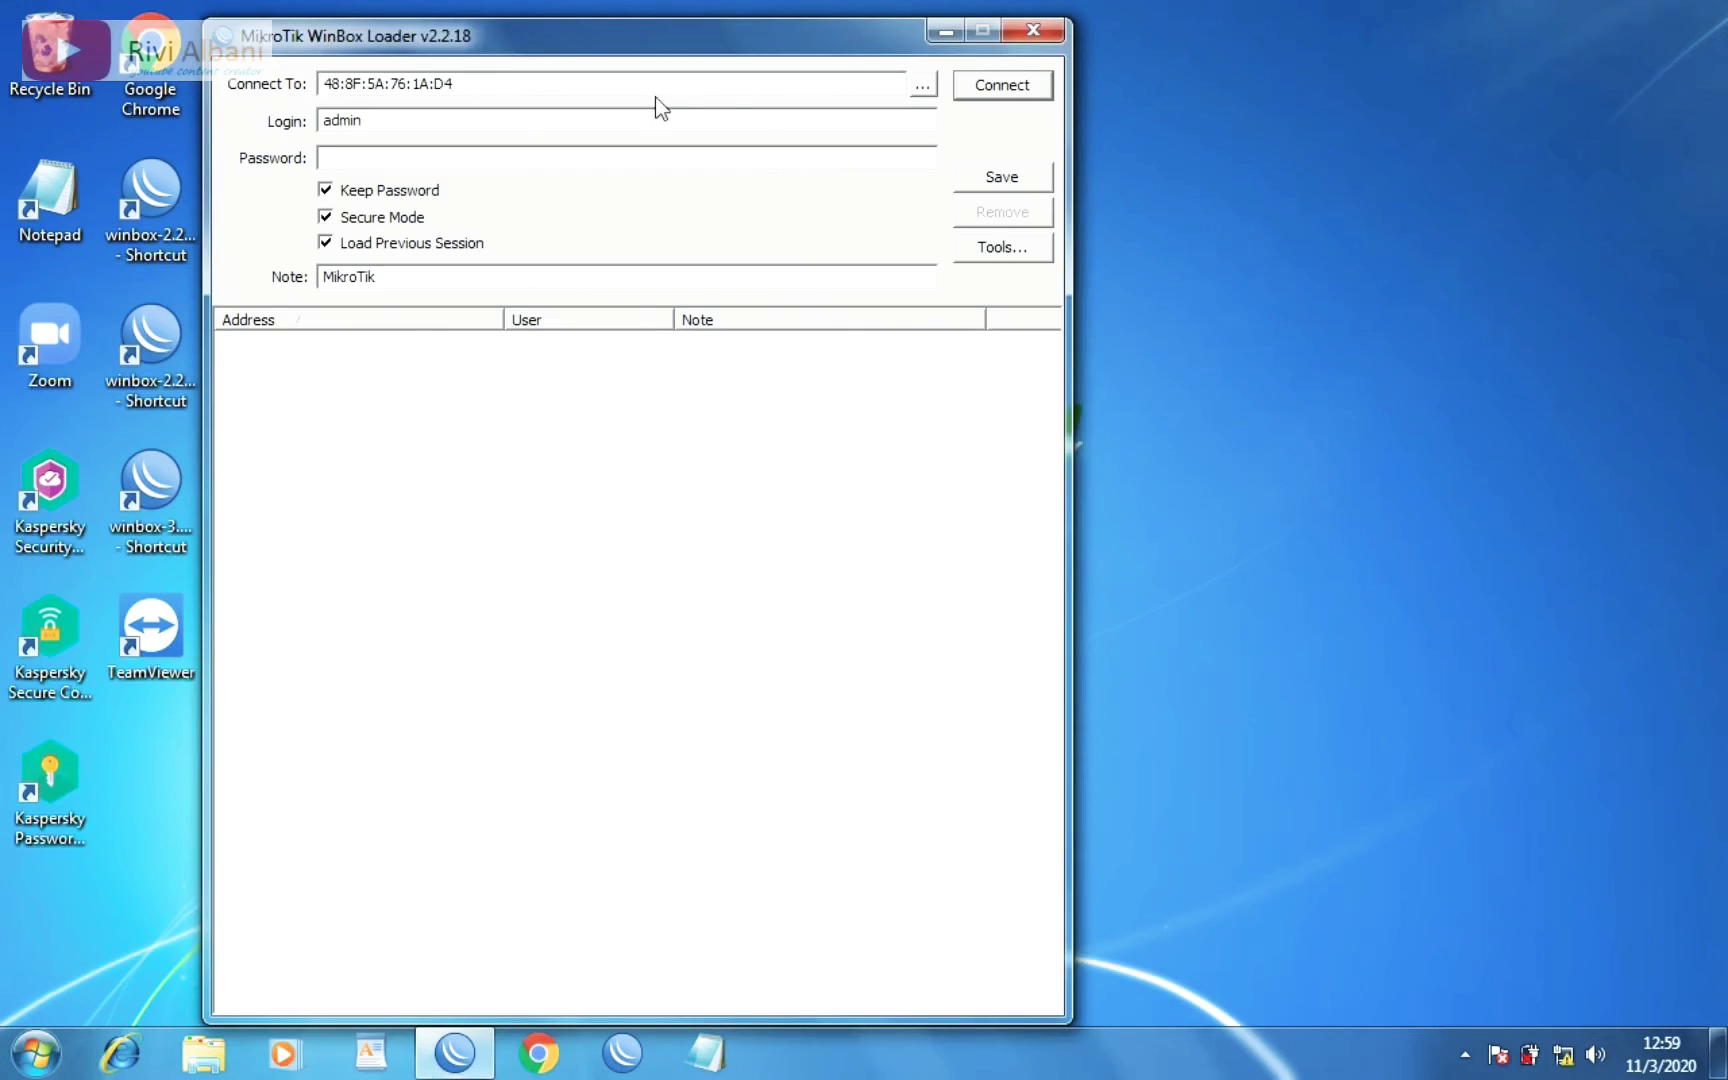
left_click(966, 88)
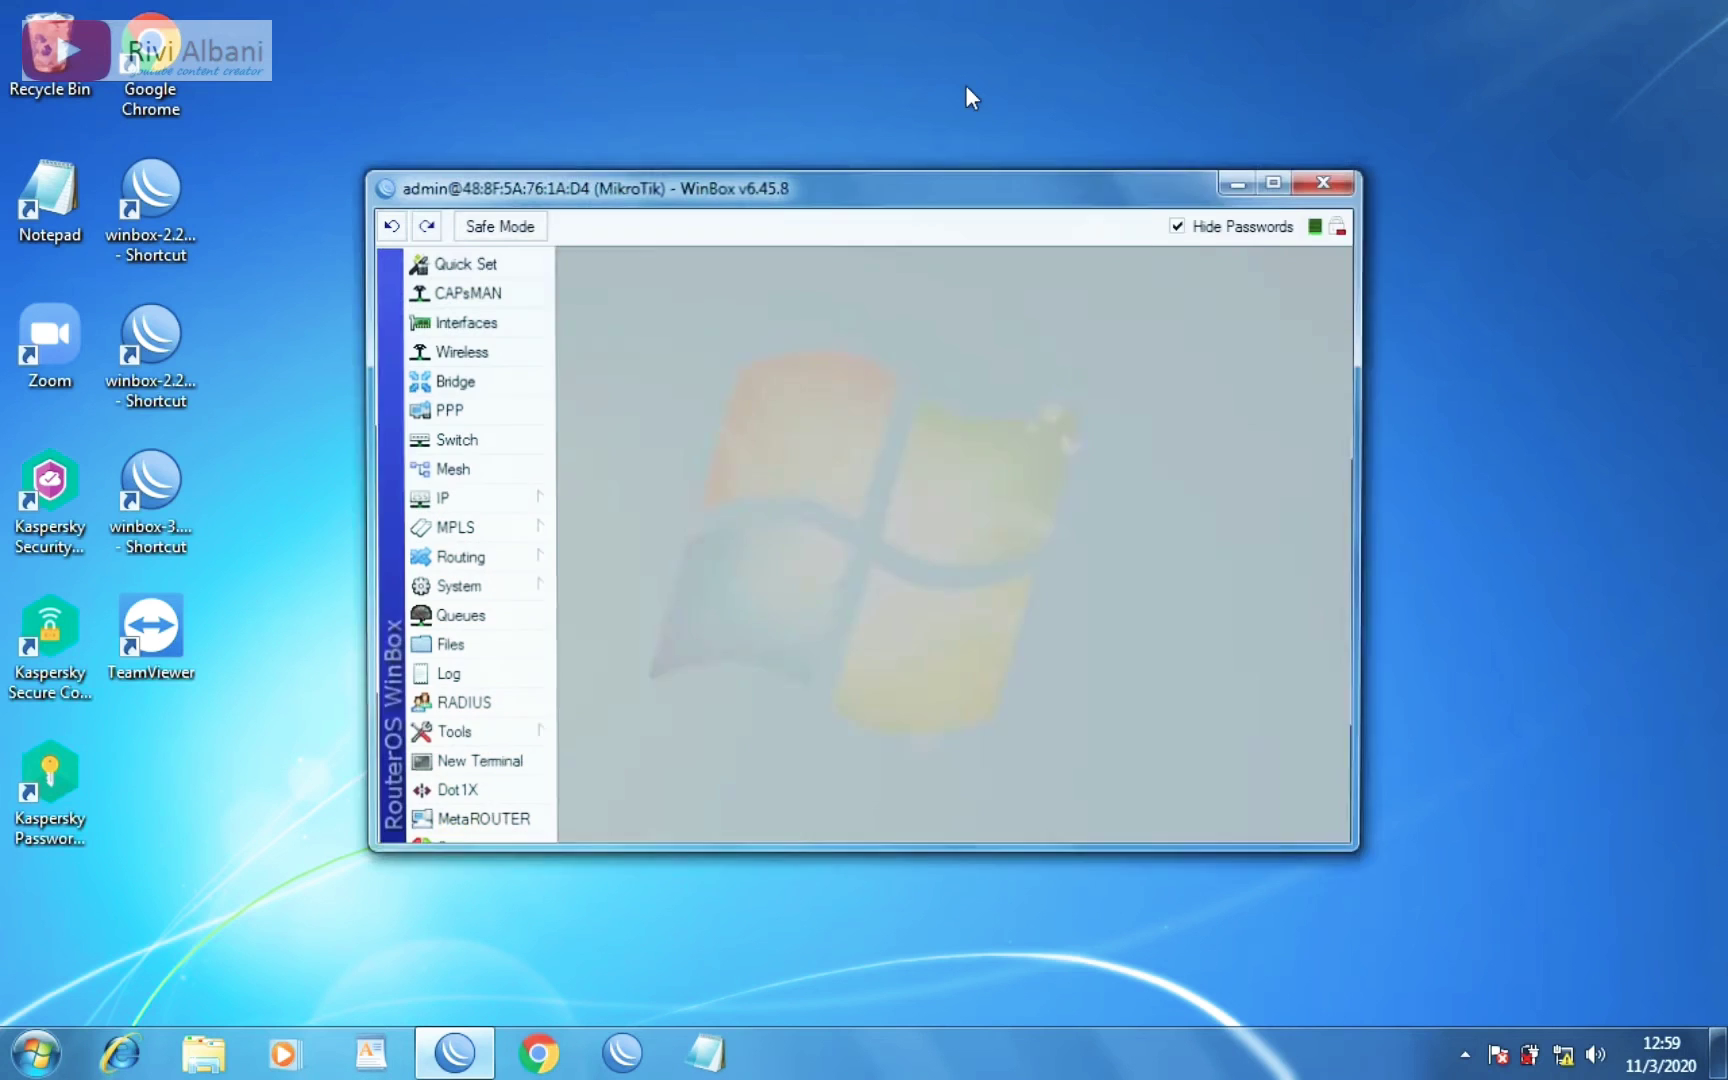
double_click(955, 170)
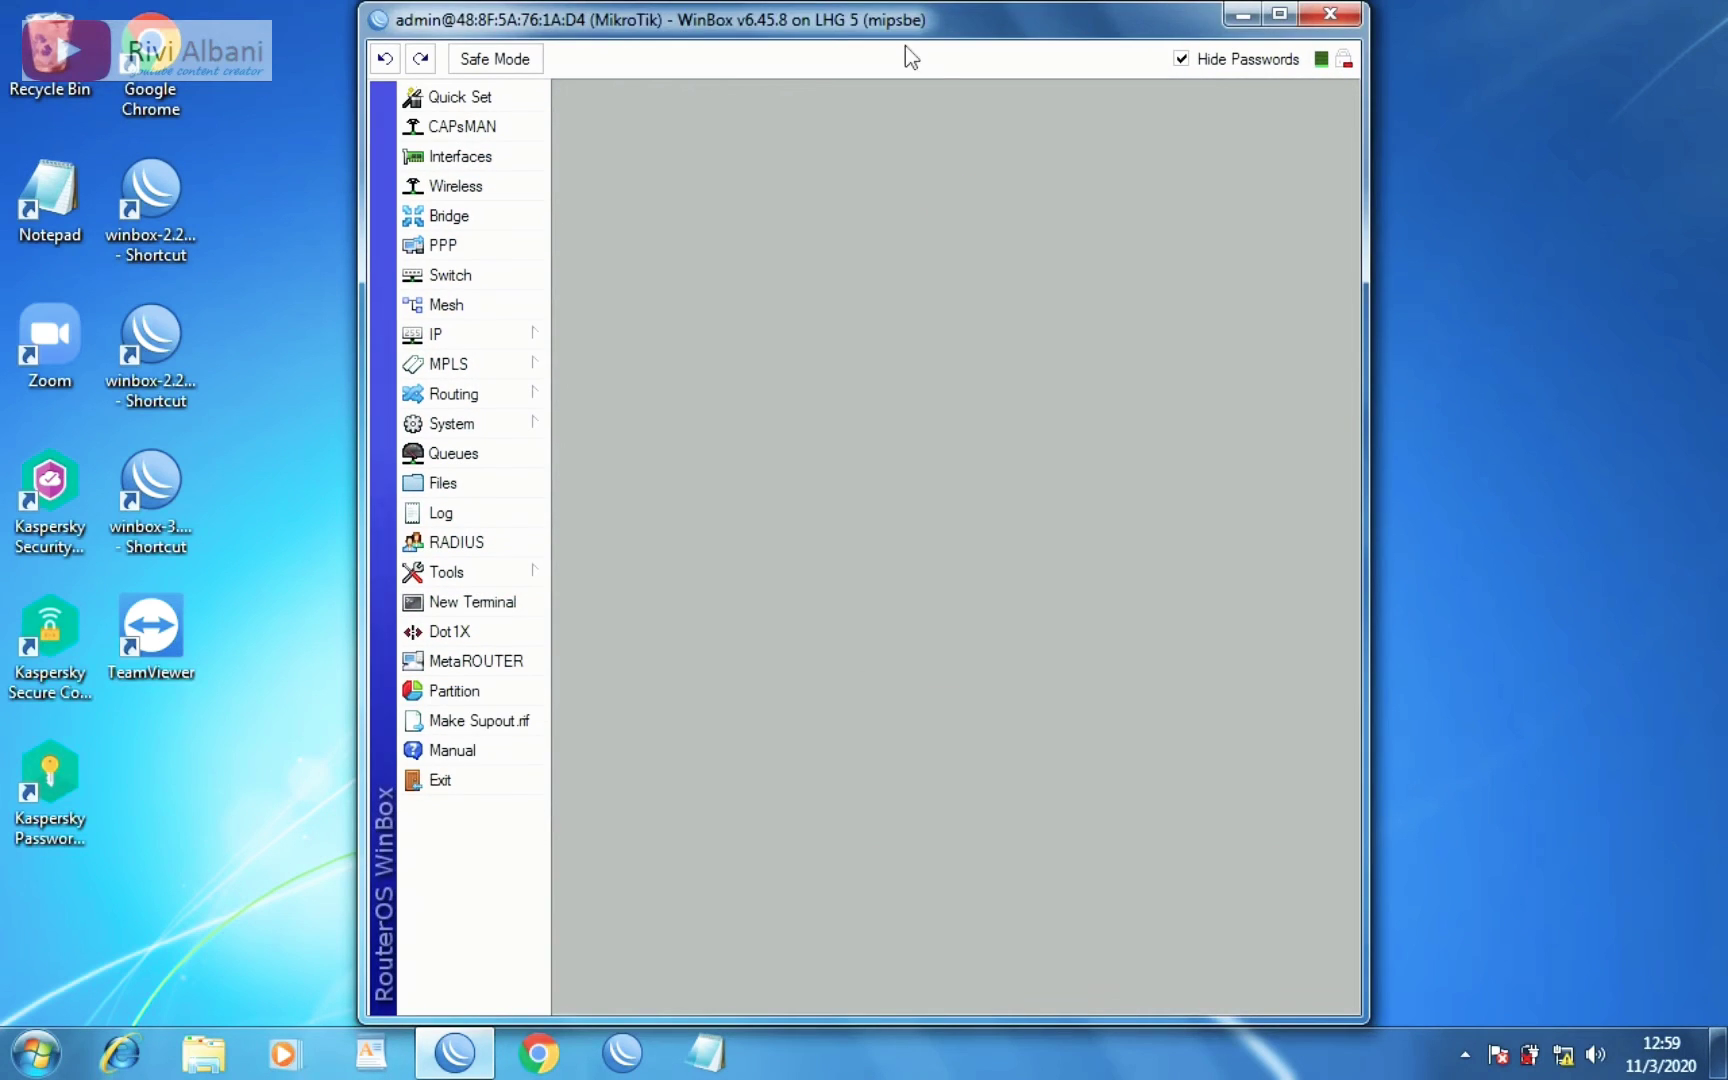
double_click(908, 3)
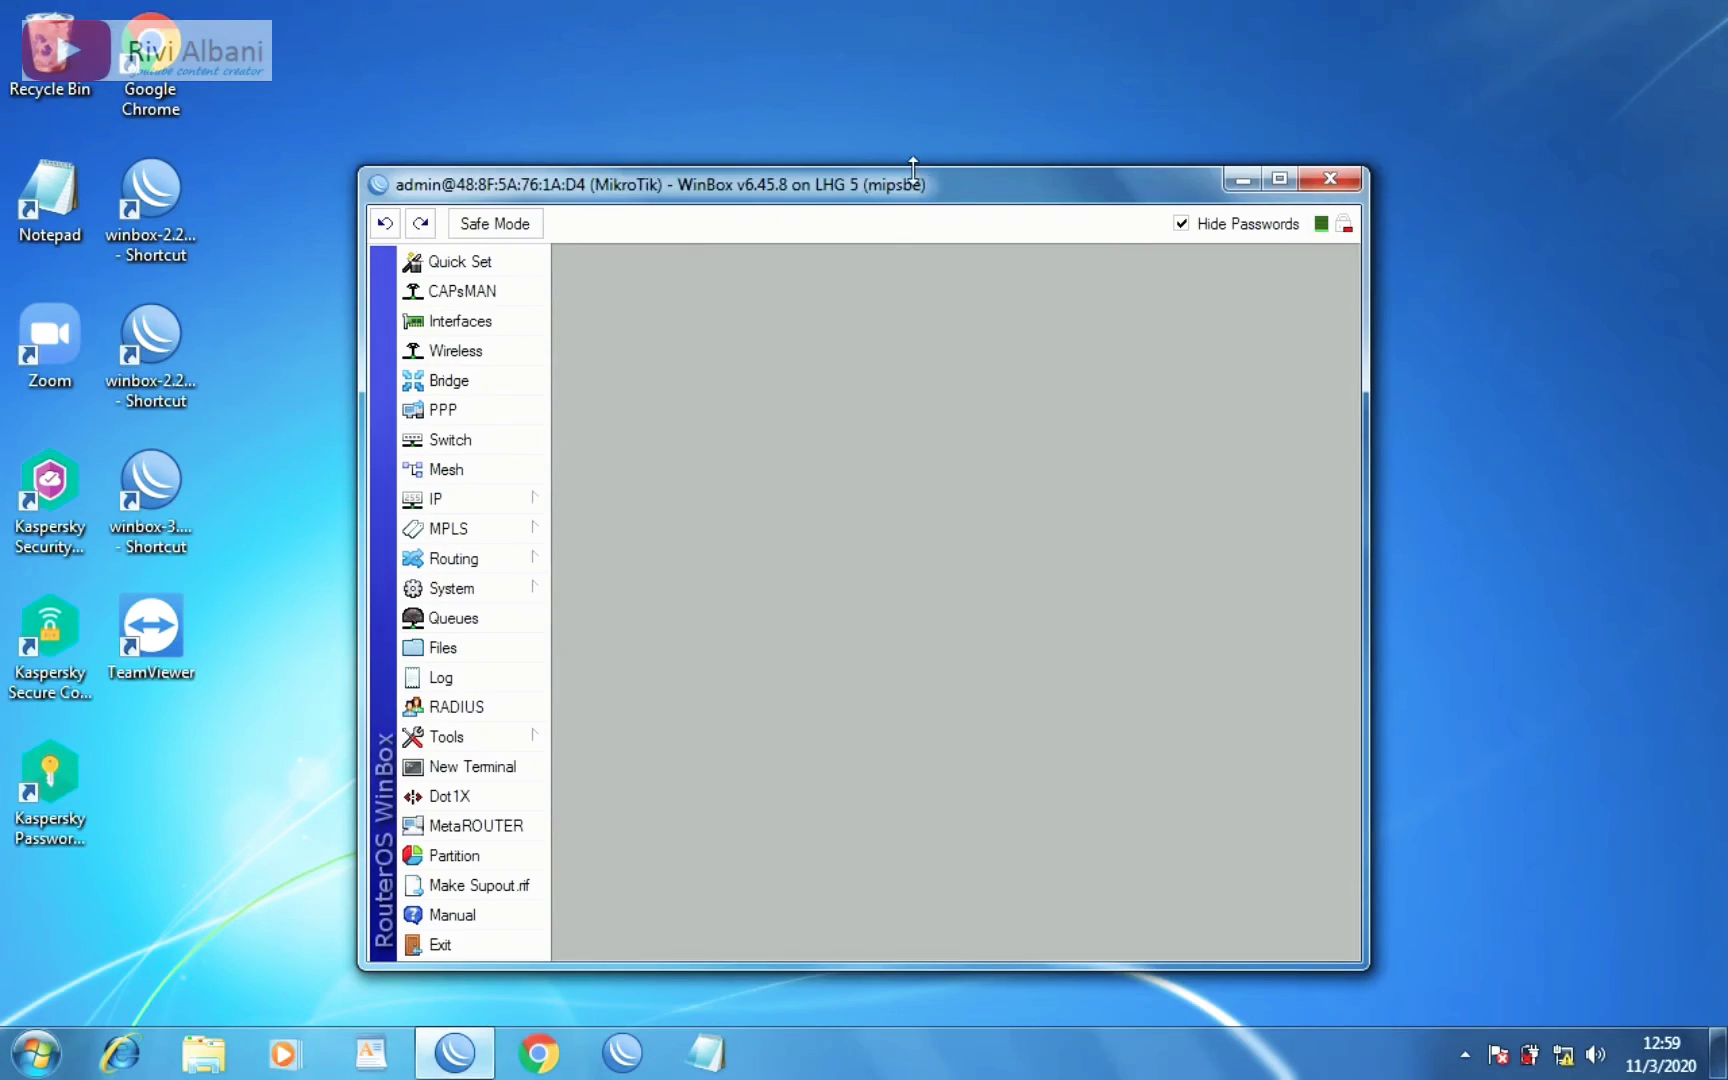
double_click(912, 186)
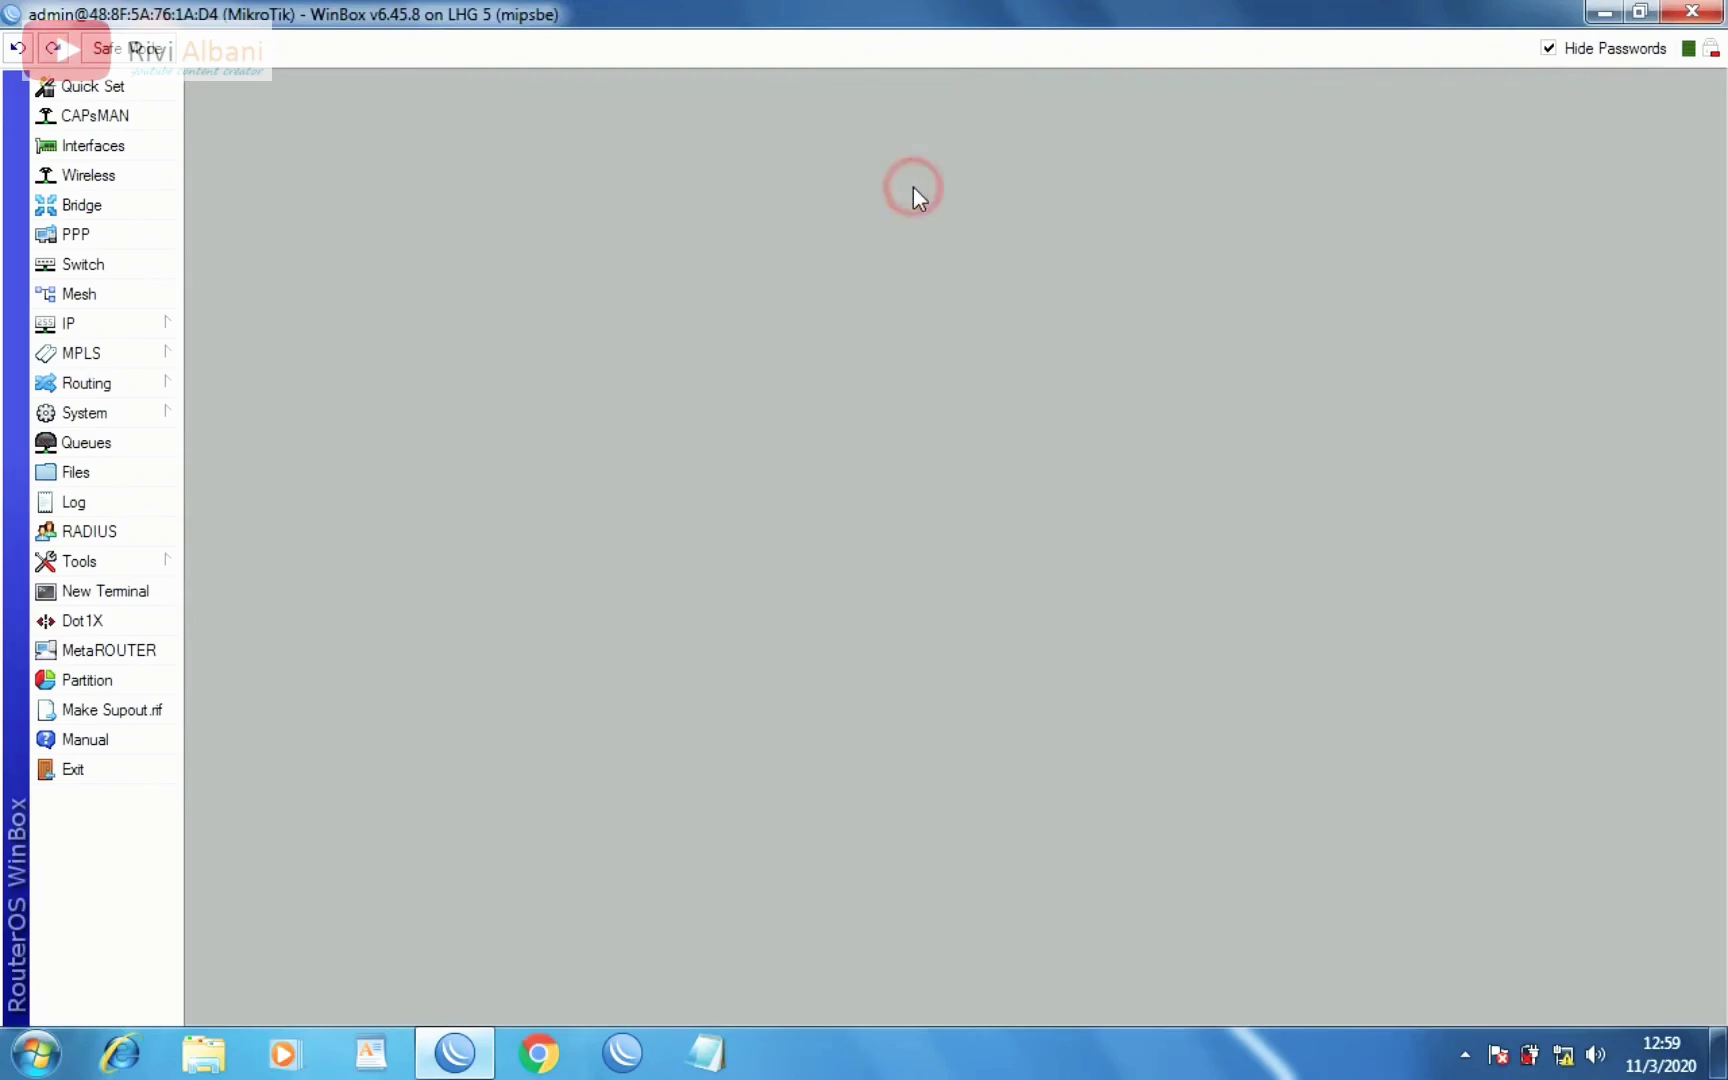
Step: Add wlan1 as a second port of bridge1 and close the Bridge window
left_click(97, 212)
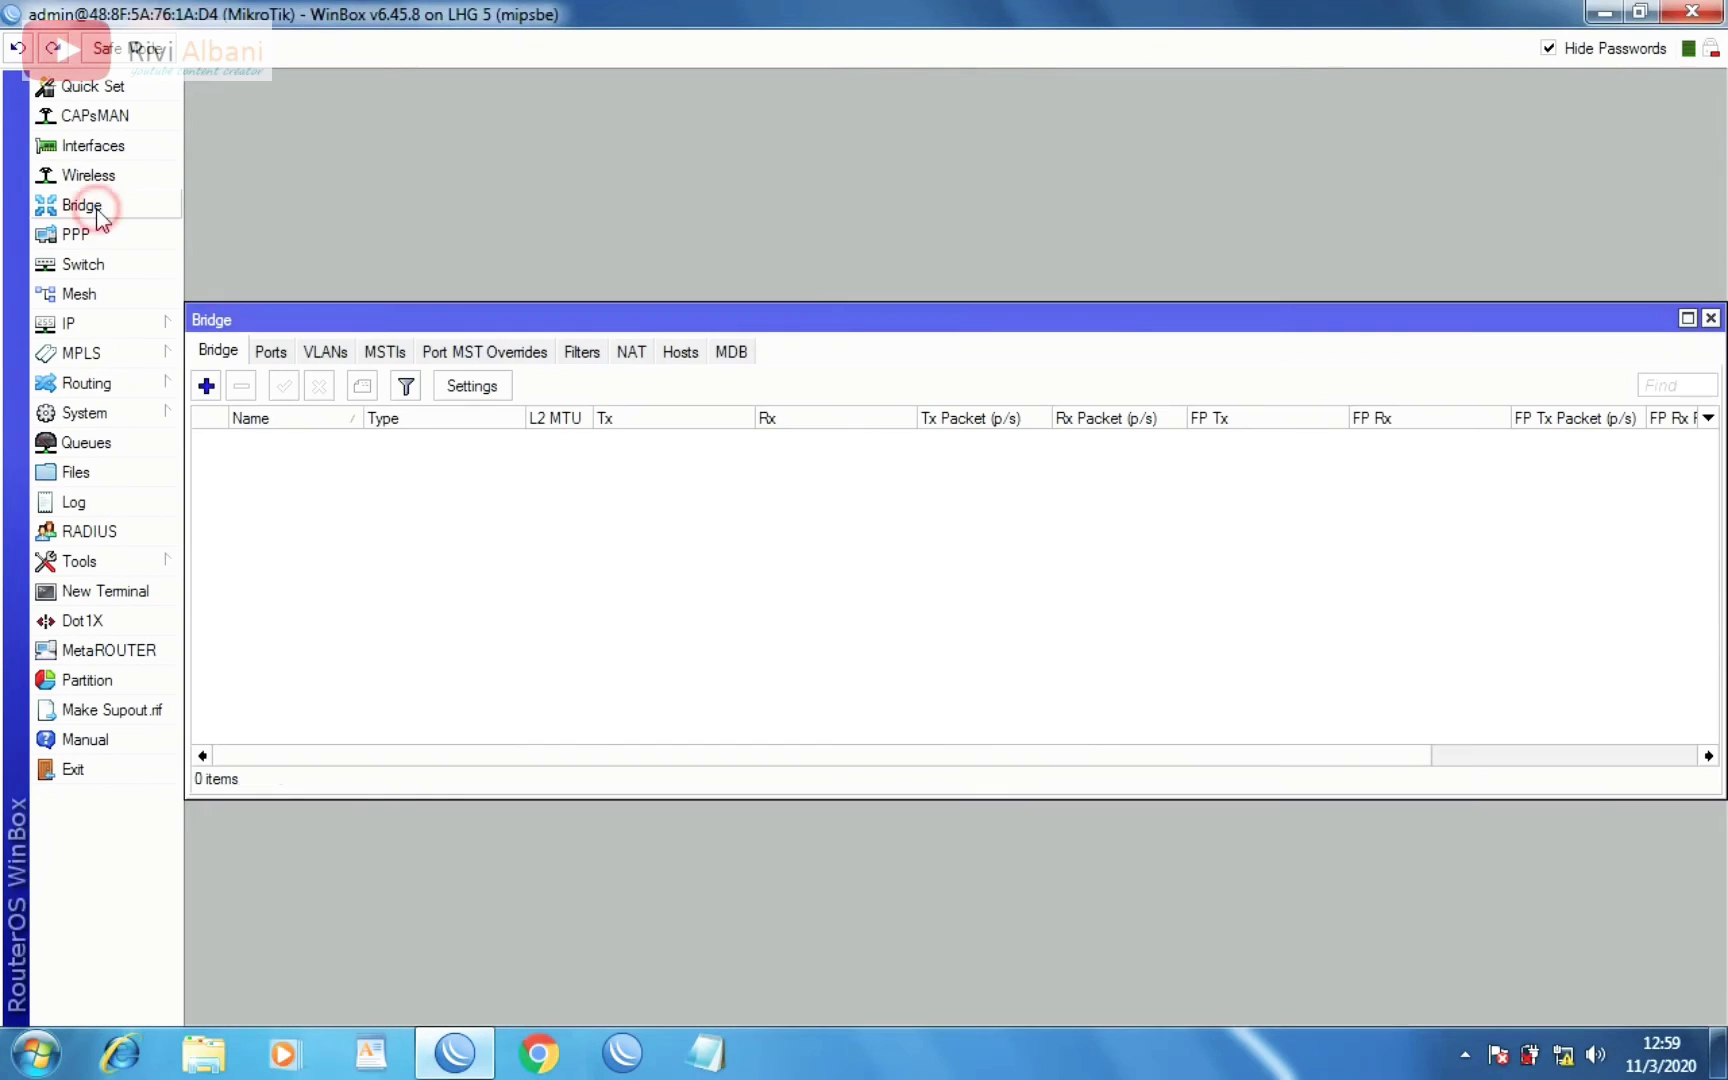
left_click(268, 352)
left_click(206, 386)
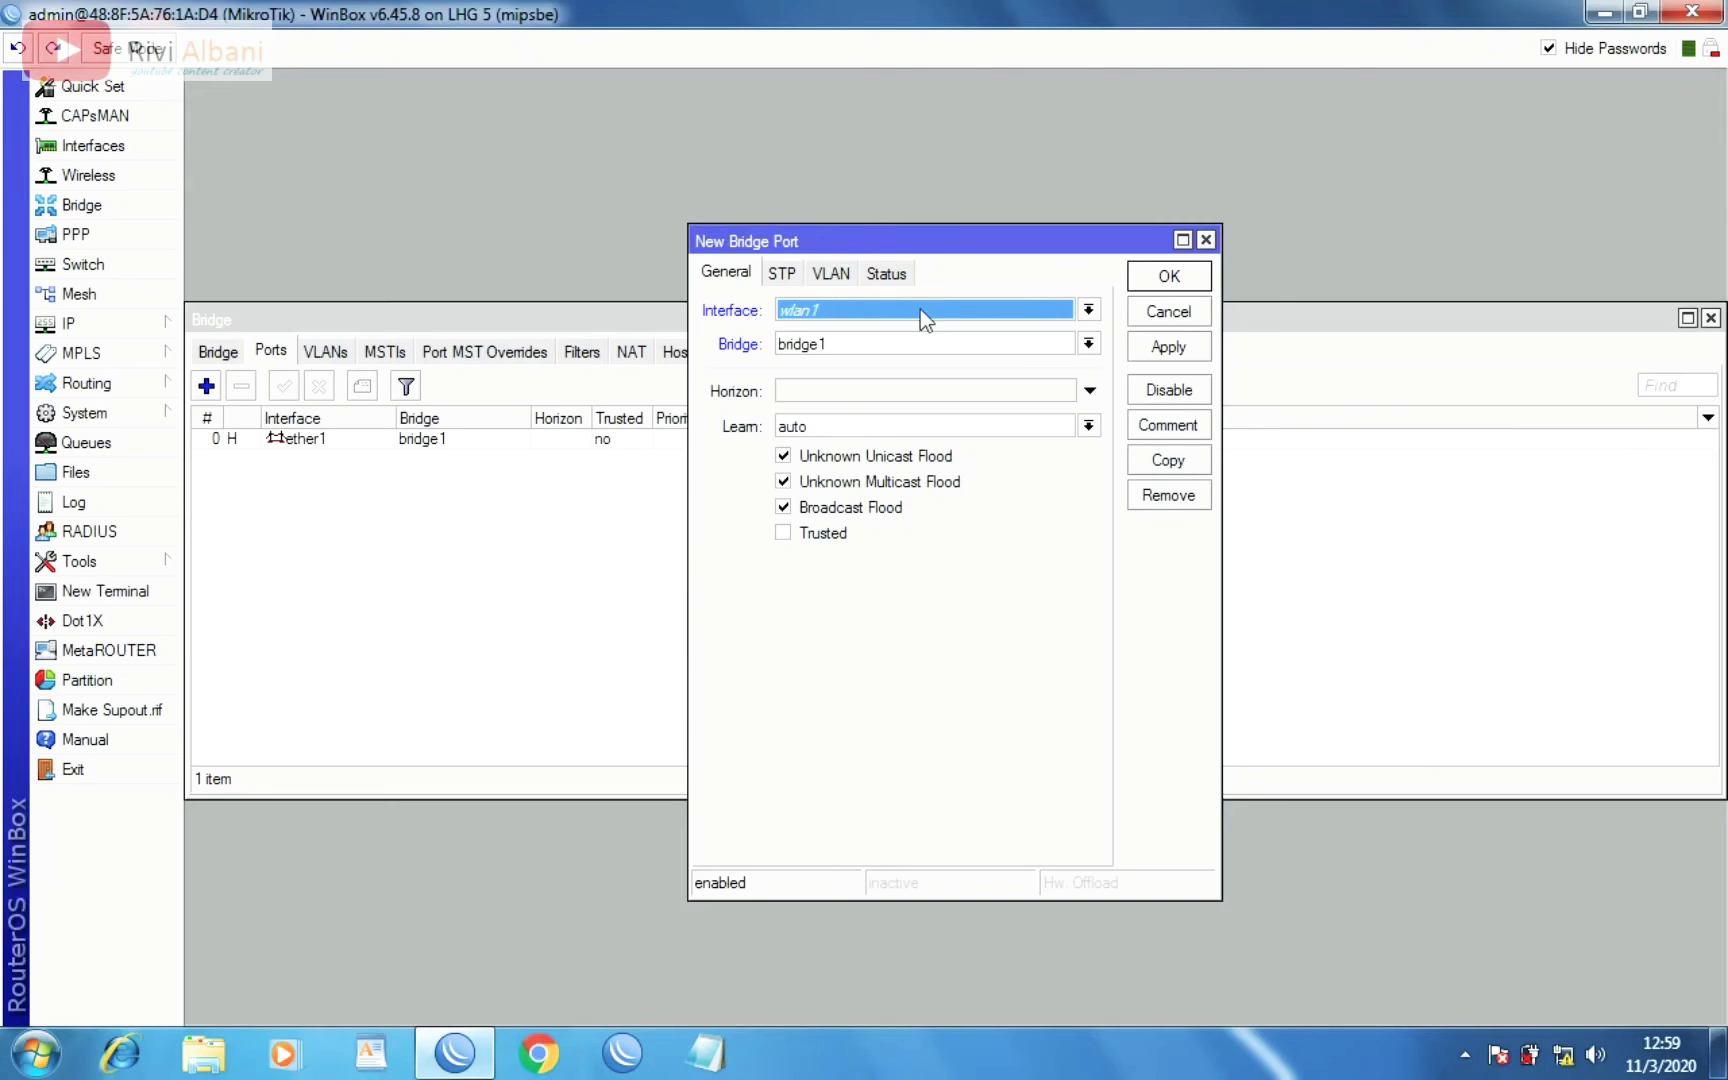
left_click(1155, 340)
left_click(1163, 275)
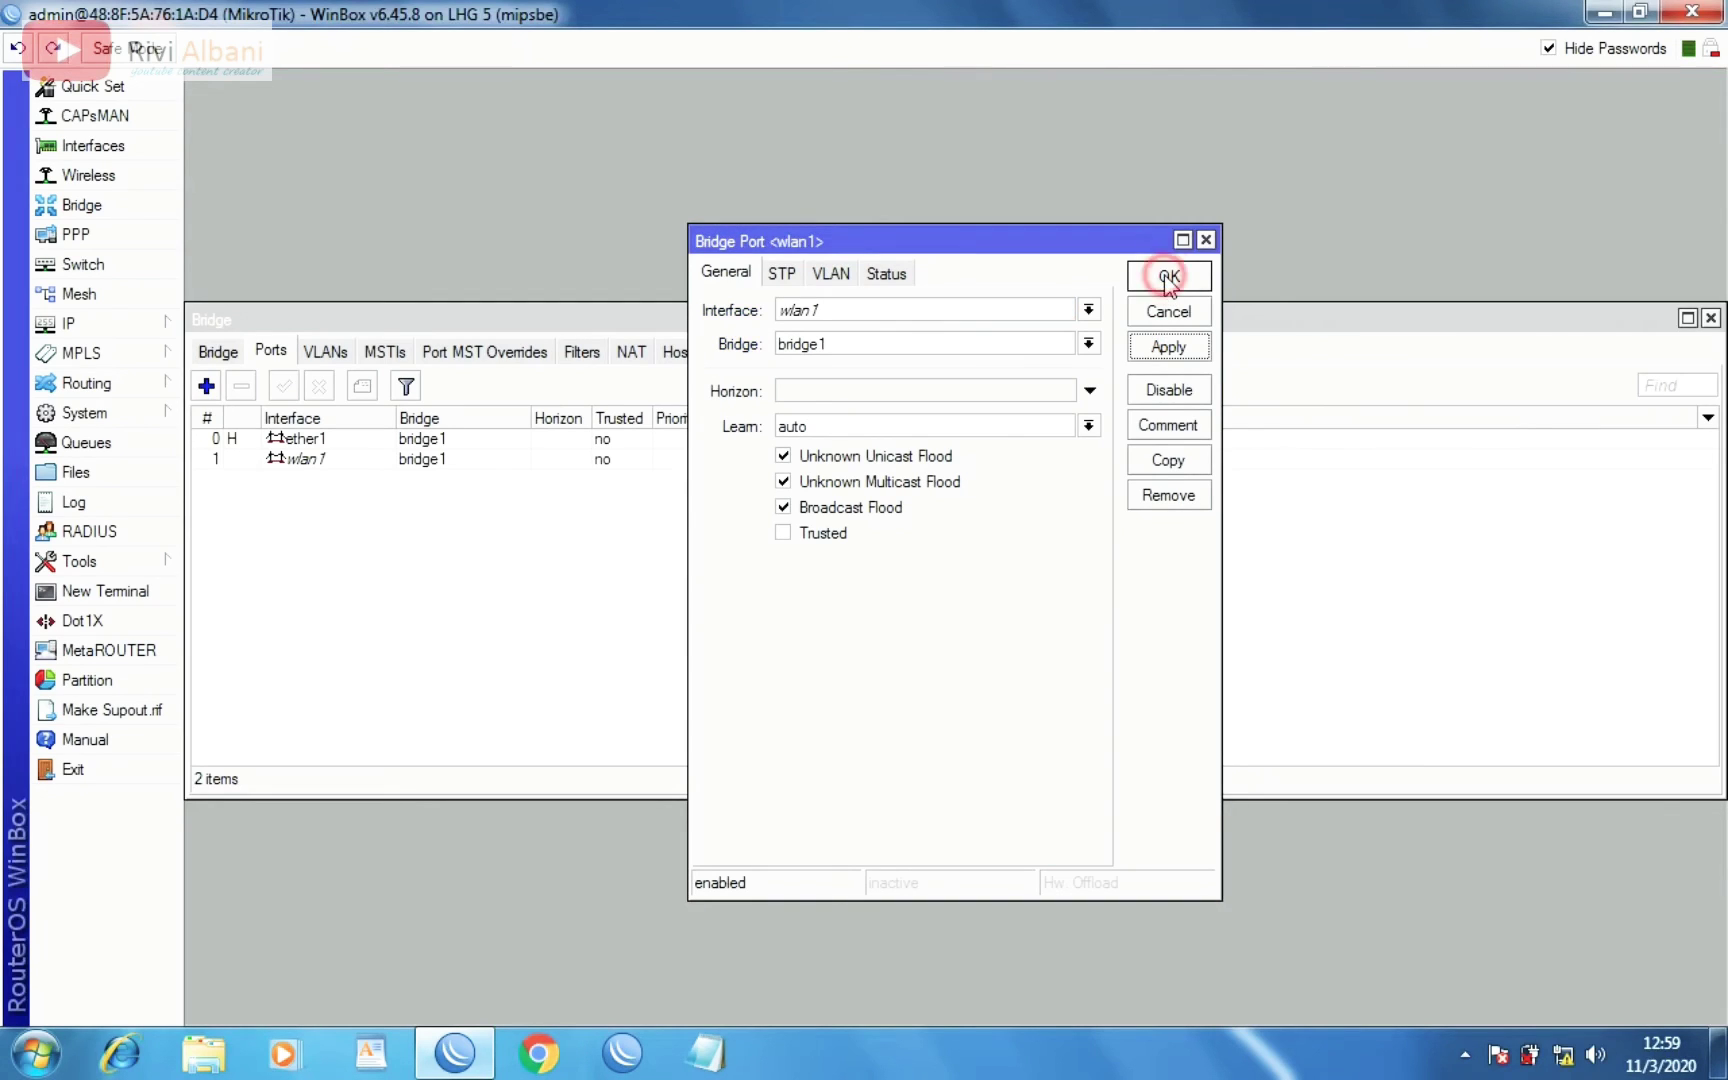
left_click(1710, 318)
Step: Delete the router's default 192.168.88.1 IP address
left_click(160, 325)
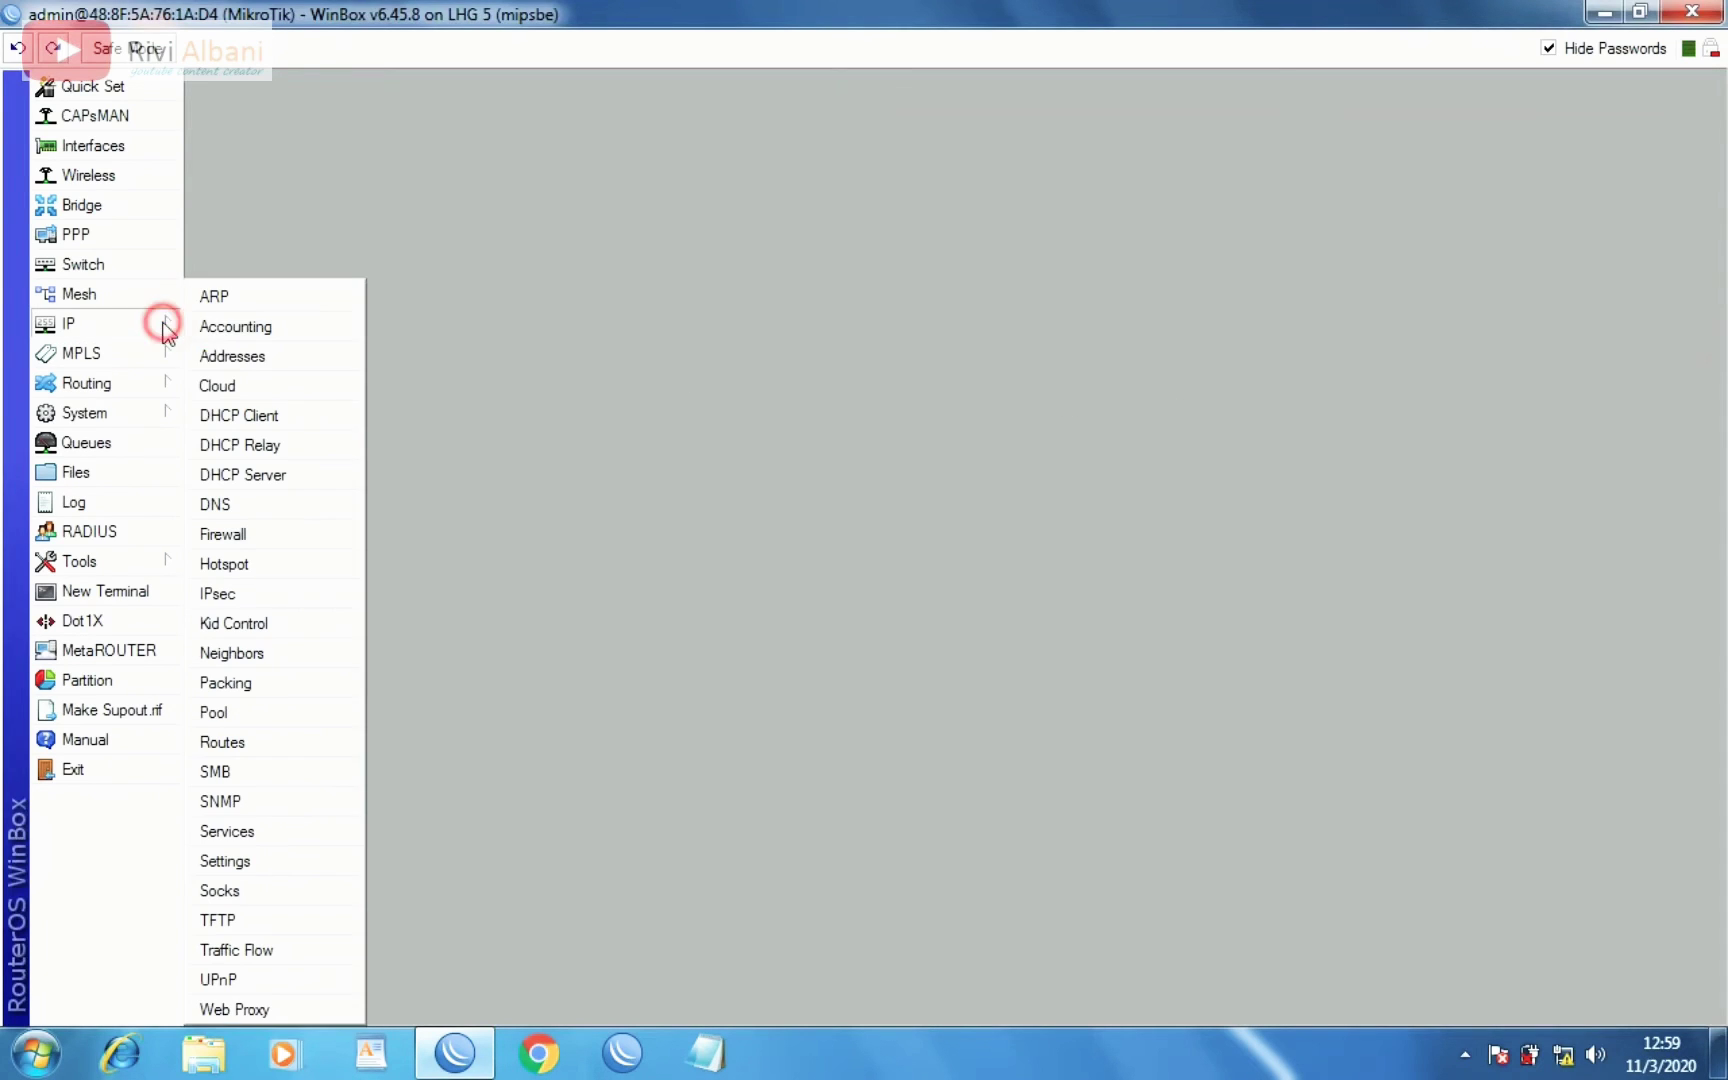
left_click(210, 358)
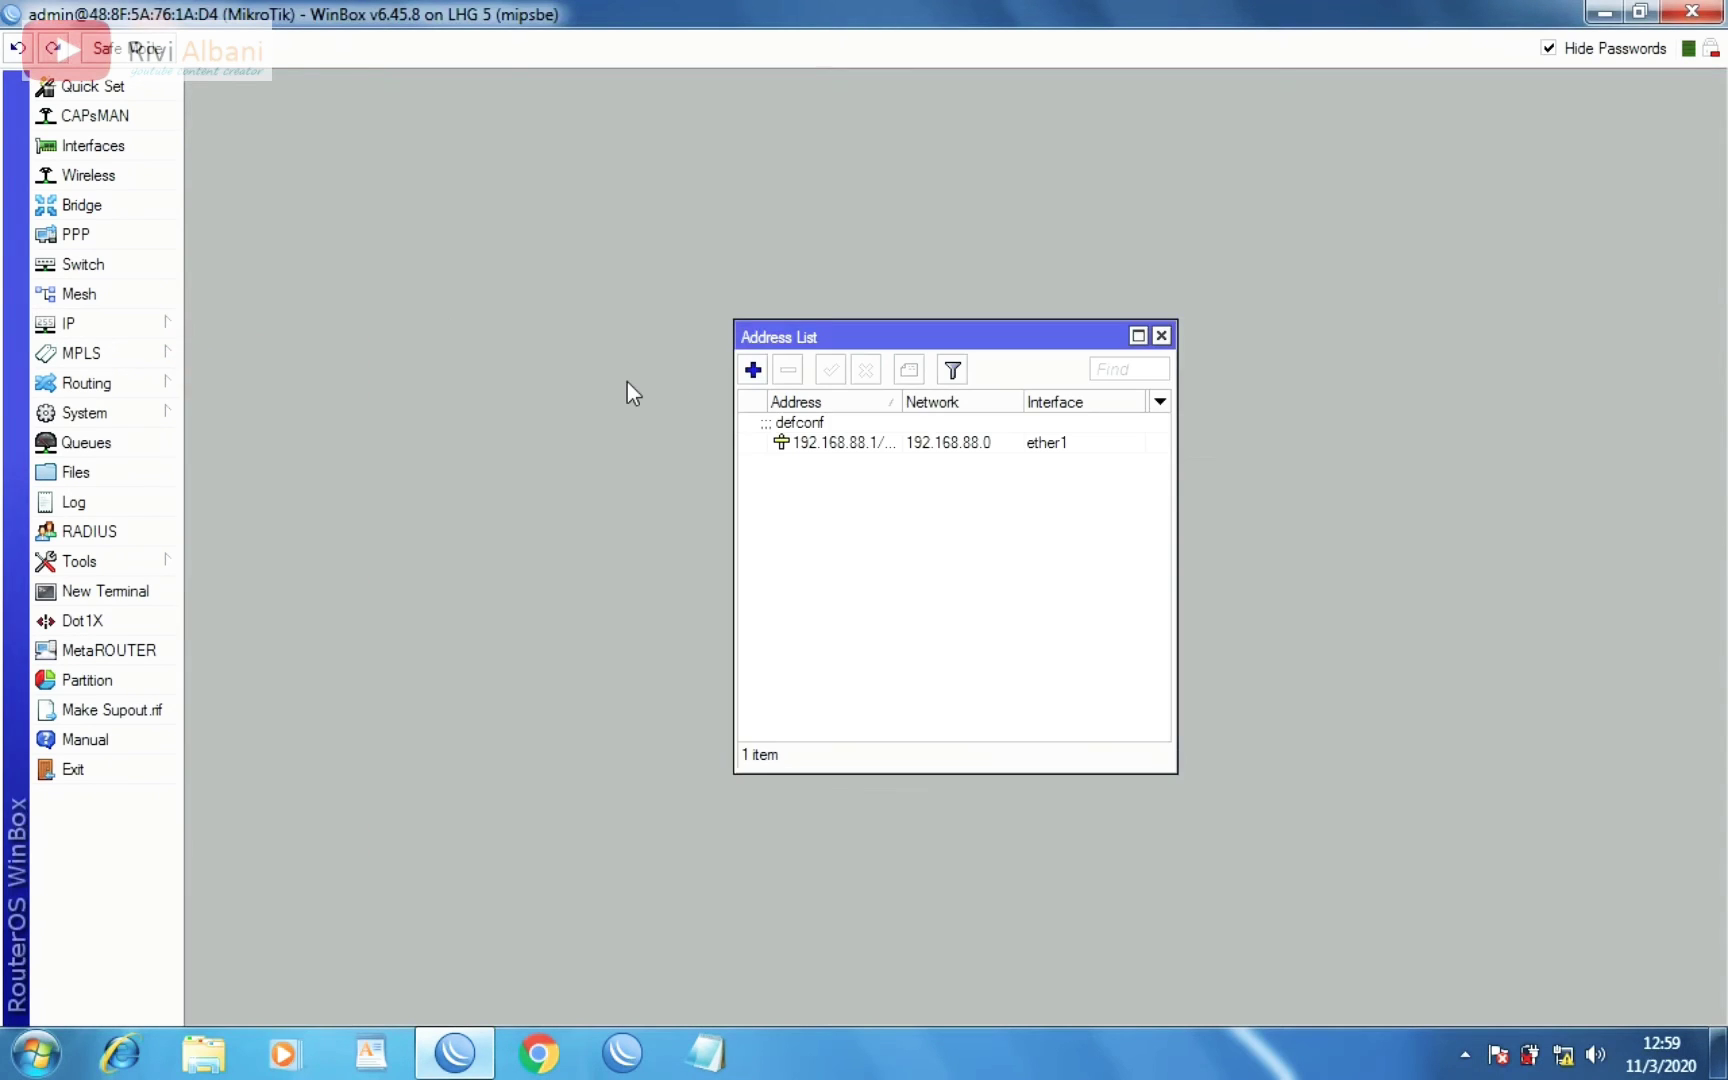
left_click(836, 431)
left_click(789, 370)
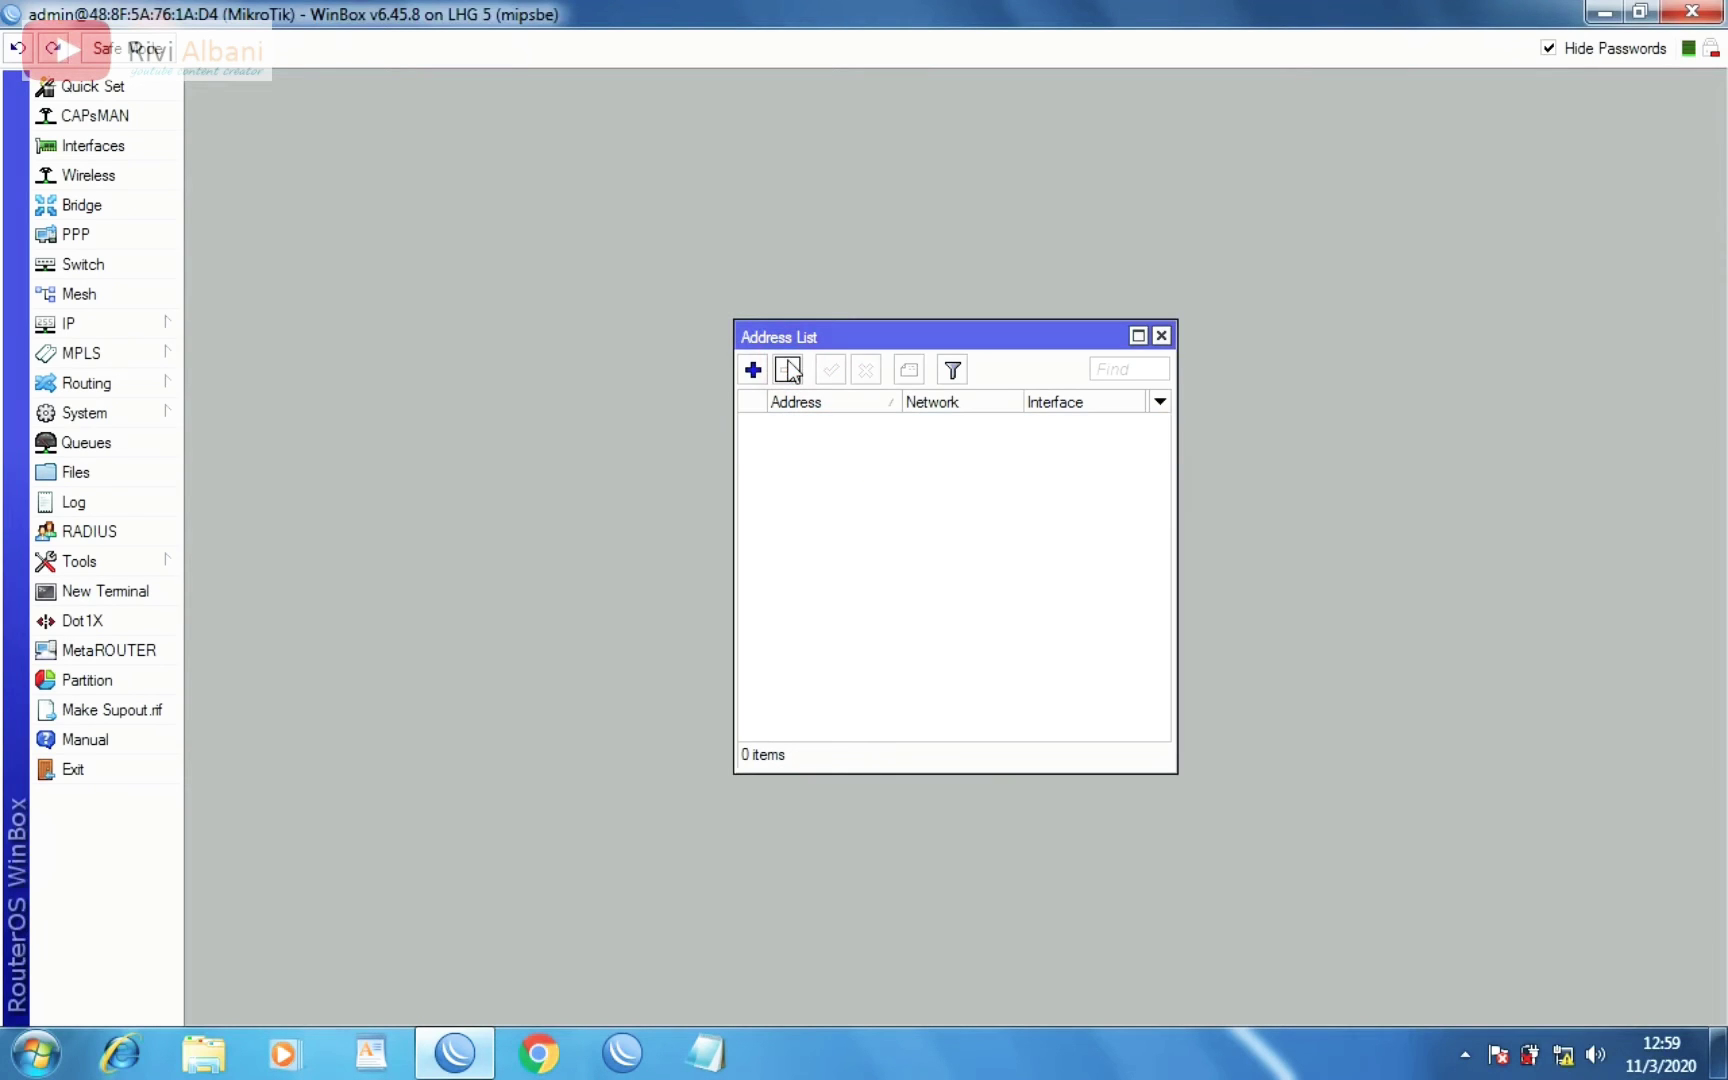
Step: Add the address 10.10.10.10/24 on bridge1 and close the address list
left_click(752, 370)
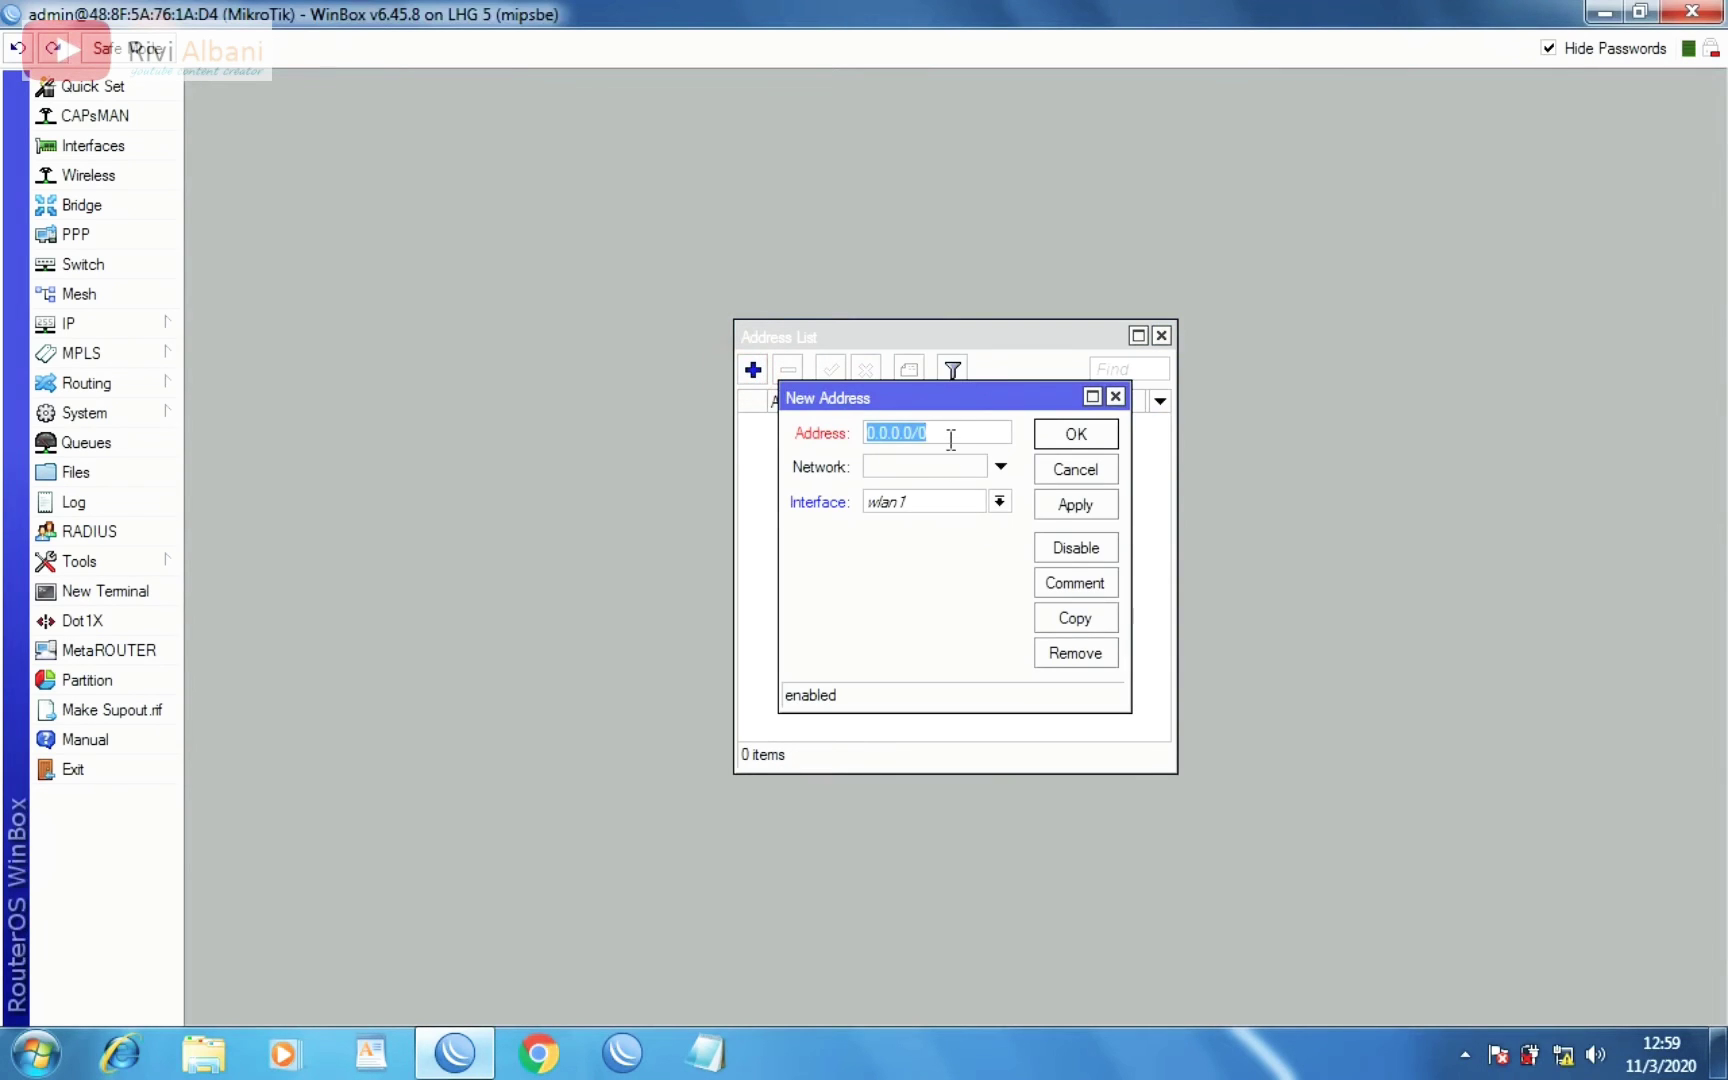
type("10")
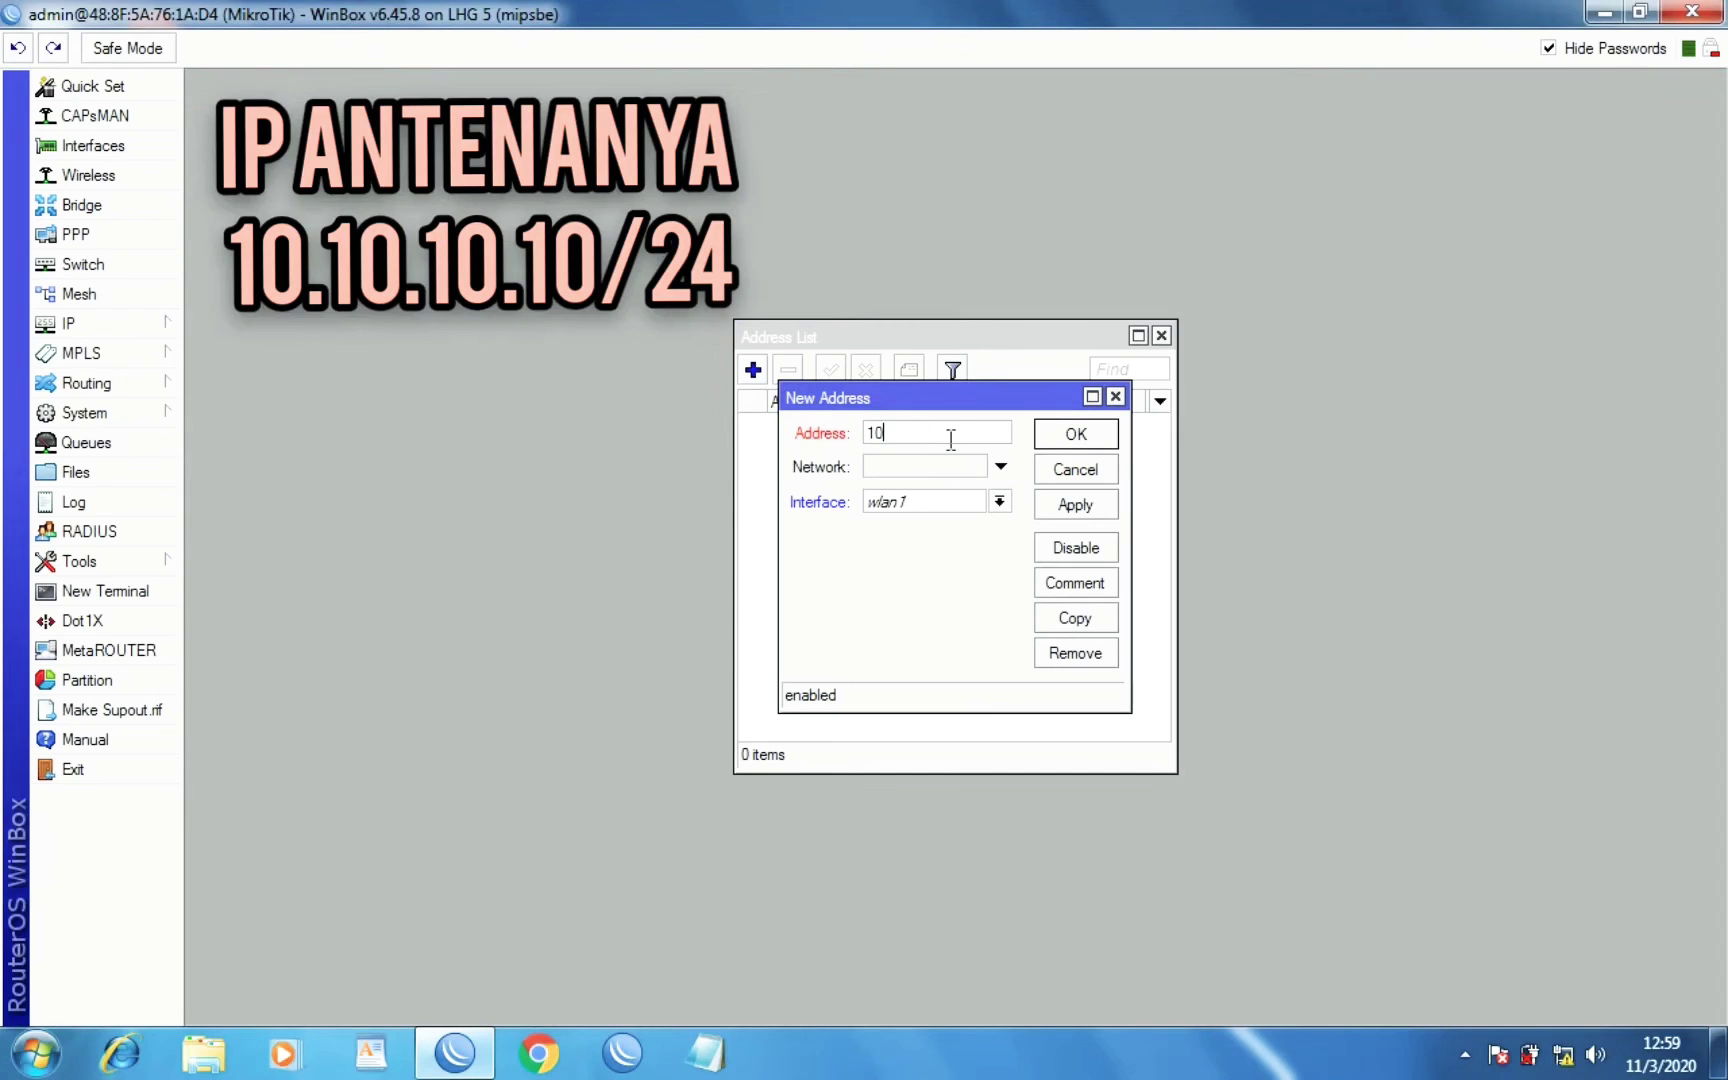
type(".10.10.10/24")
left_click(999, 502)
left_click(966, 528)
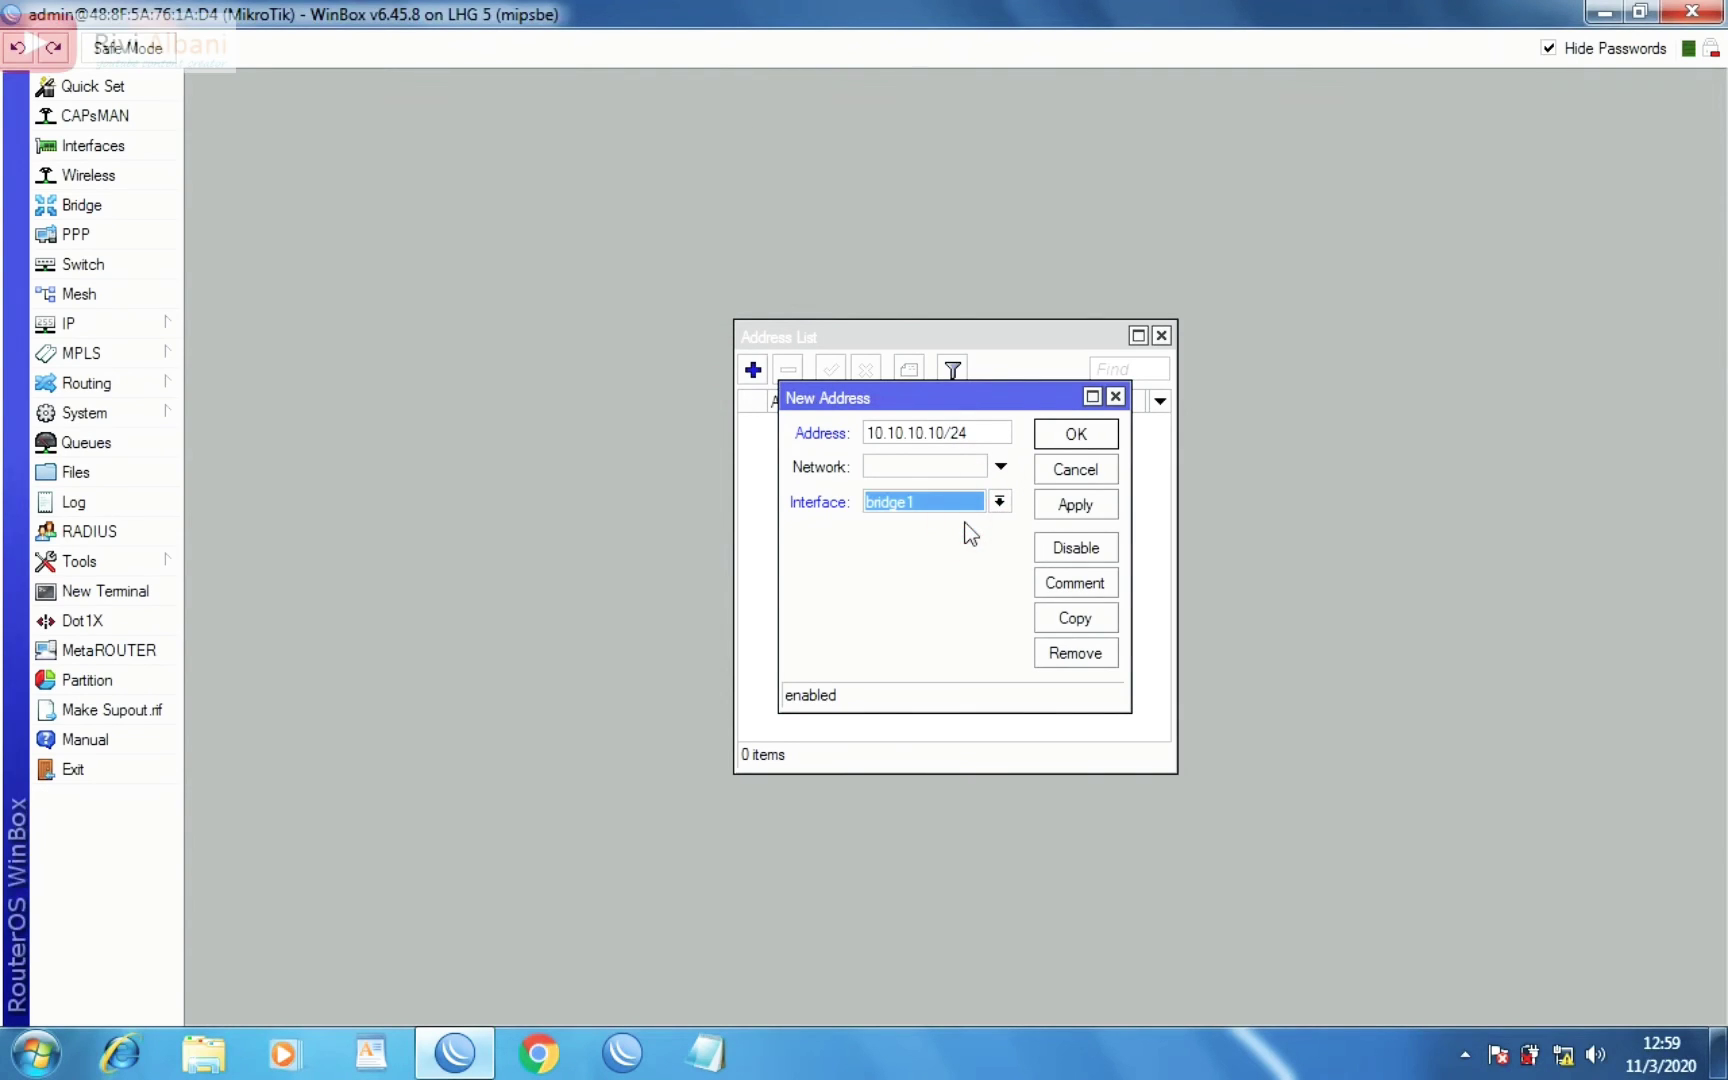
left_click(1062, 512)
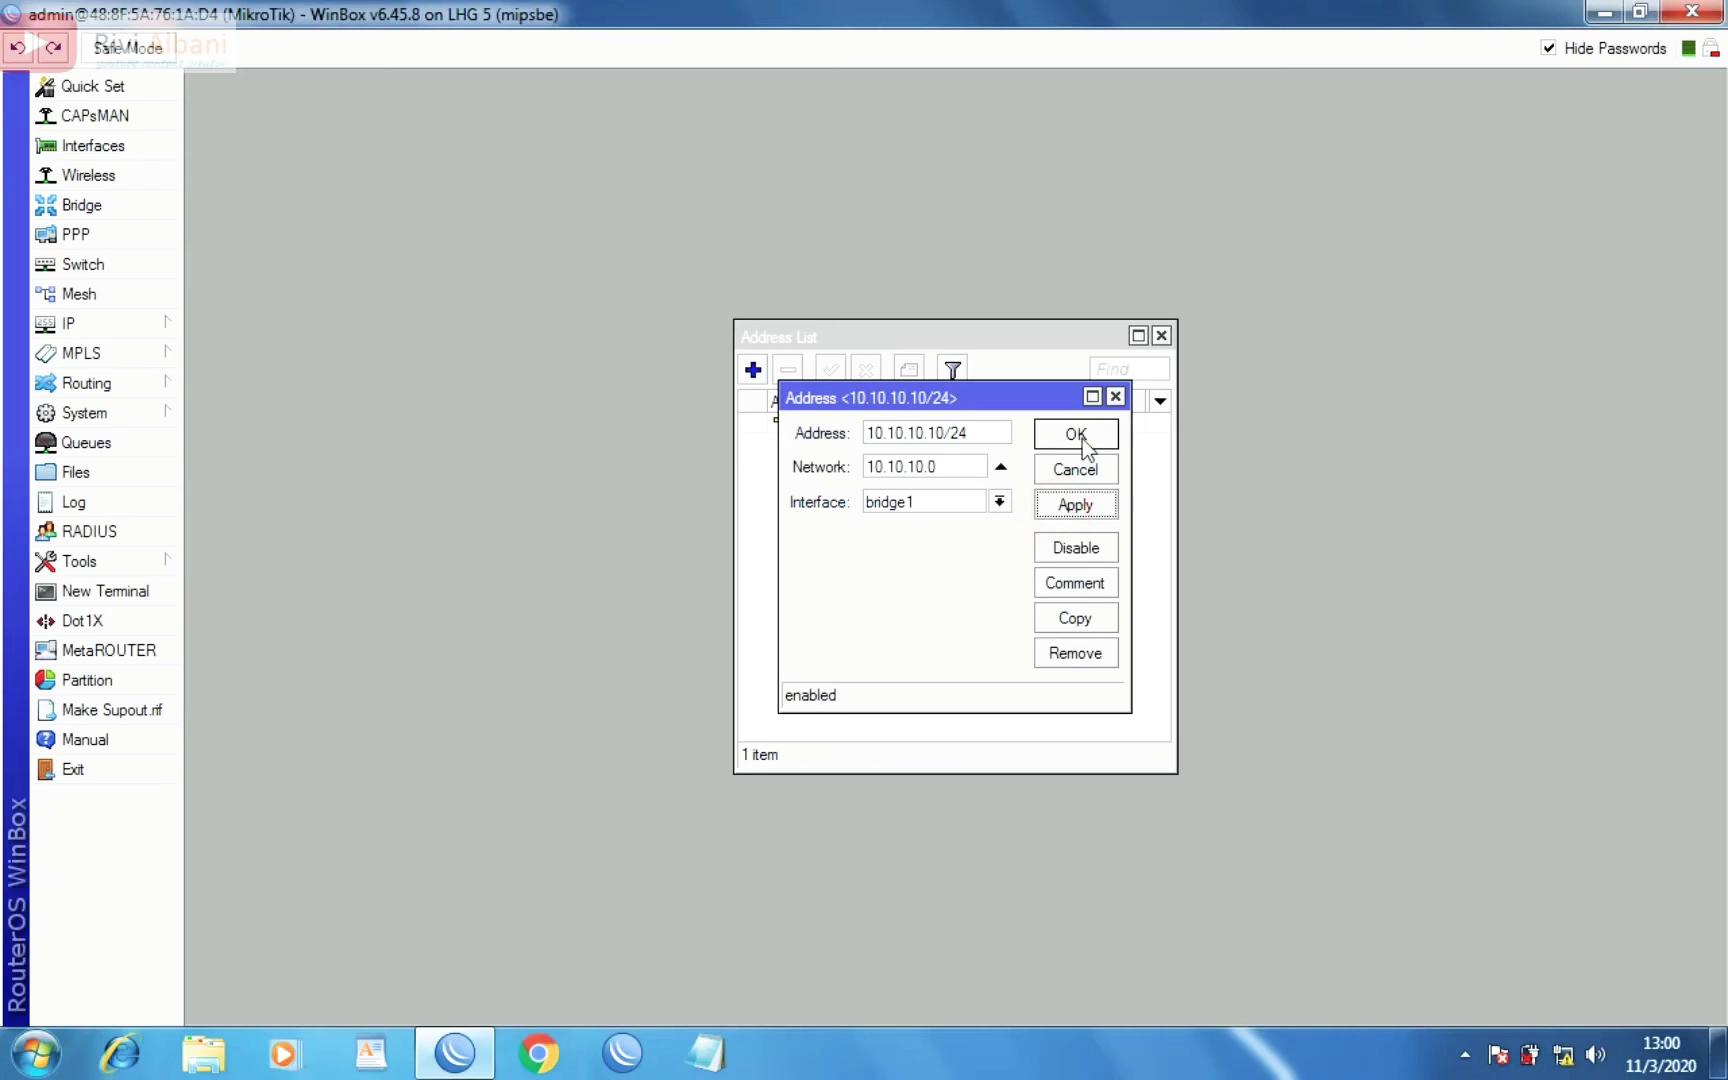
left_click(1086, 437)
left_click(1161, 336)
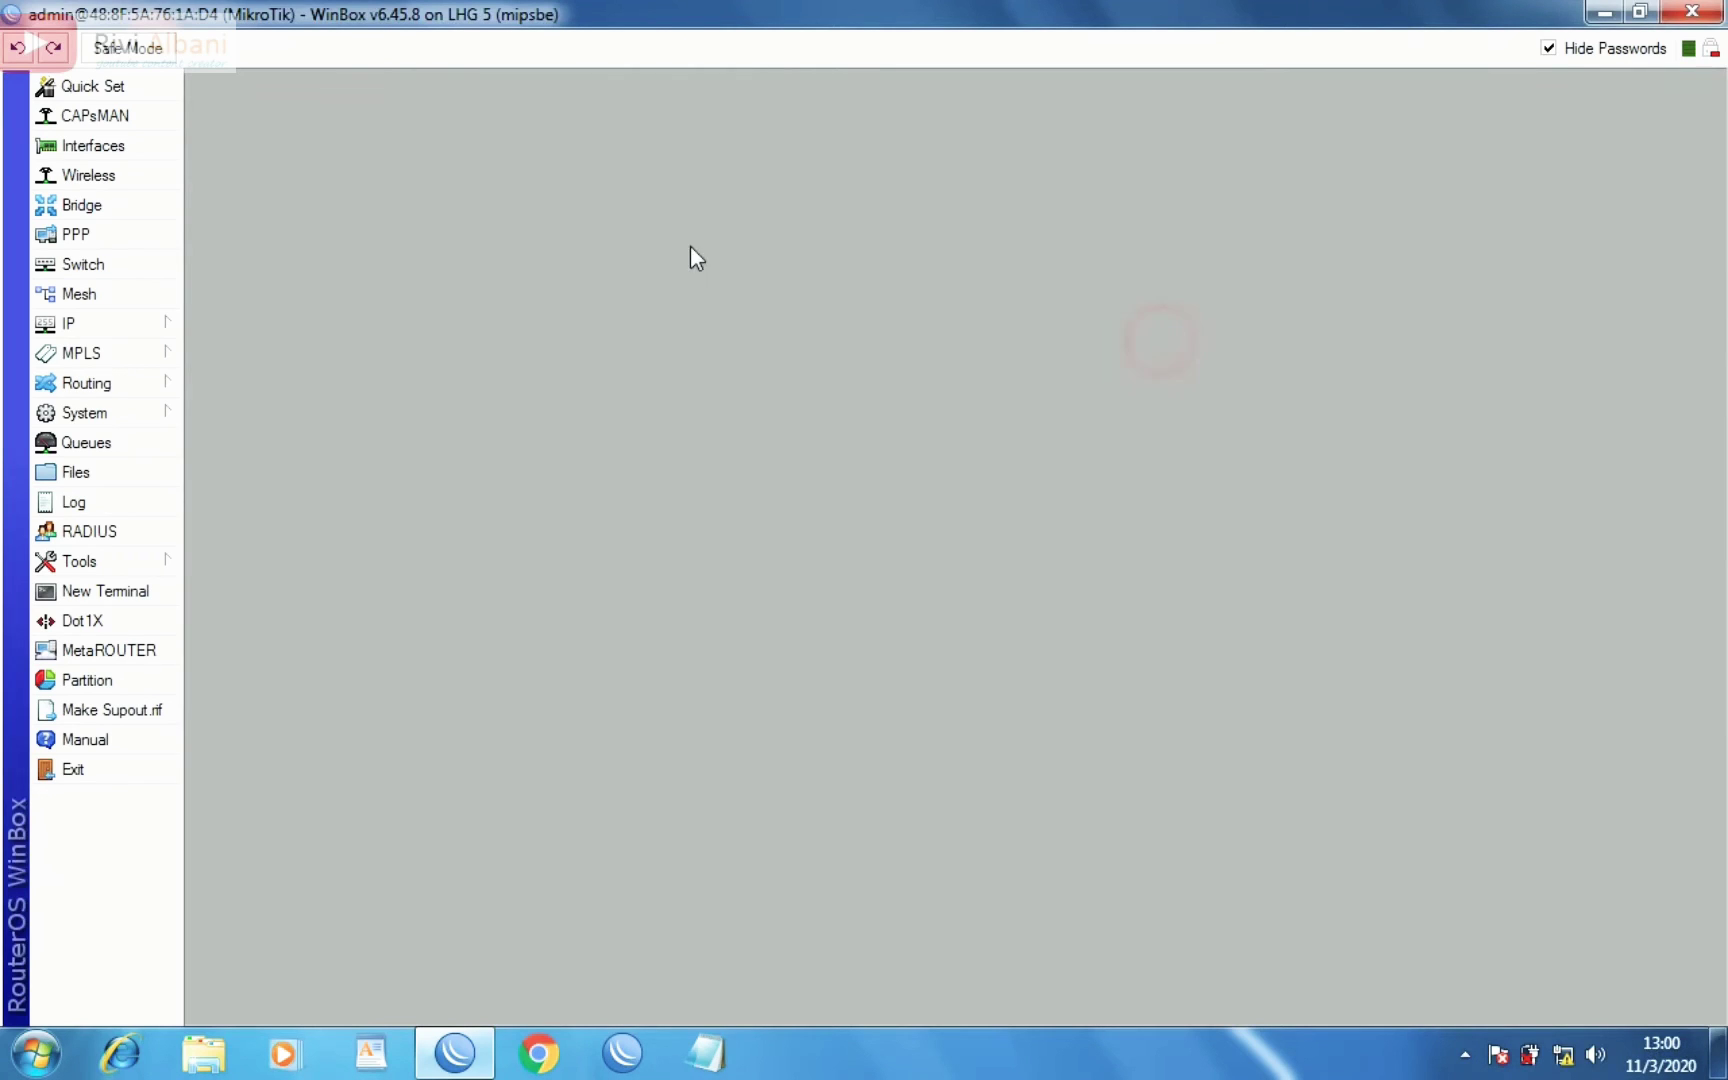
Step: Add a 0.0.0.0/0 default route with gateway 10.10.10.1 and close the route list
left_click(109, 318)
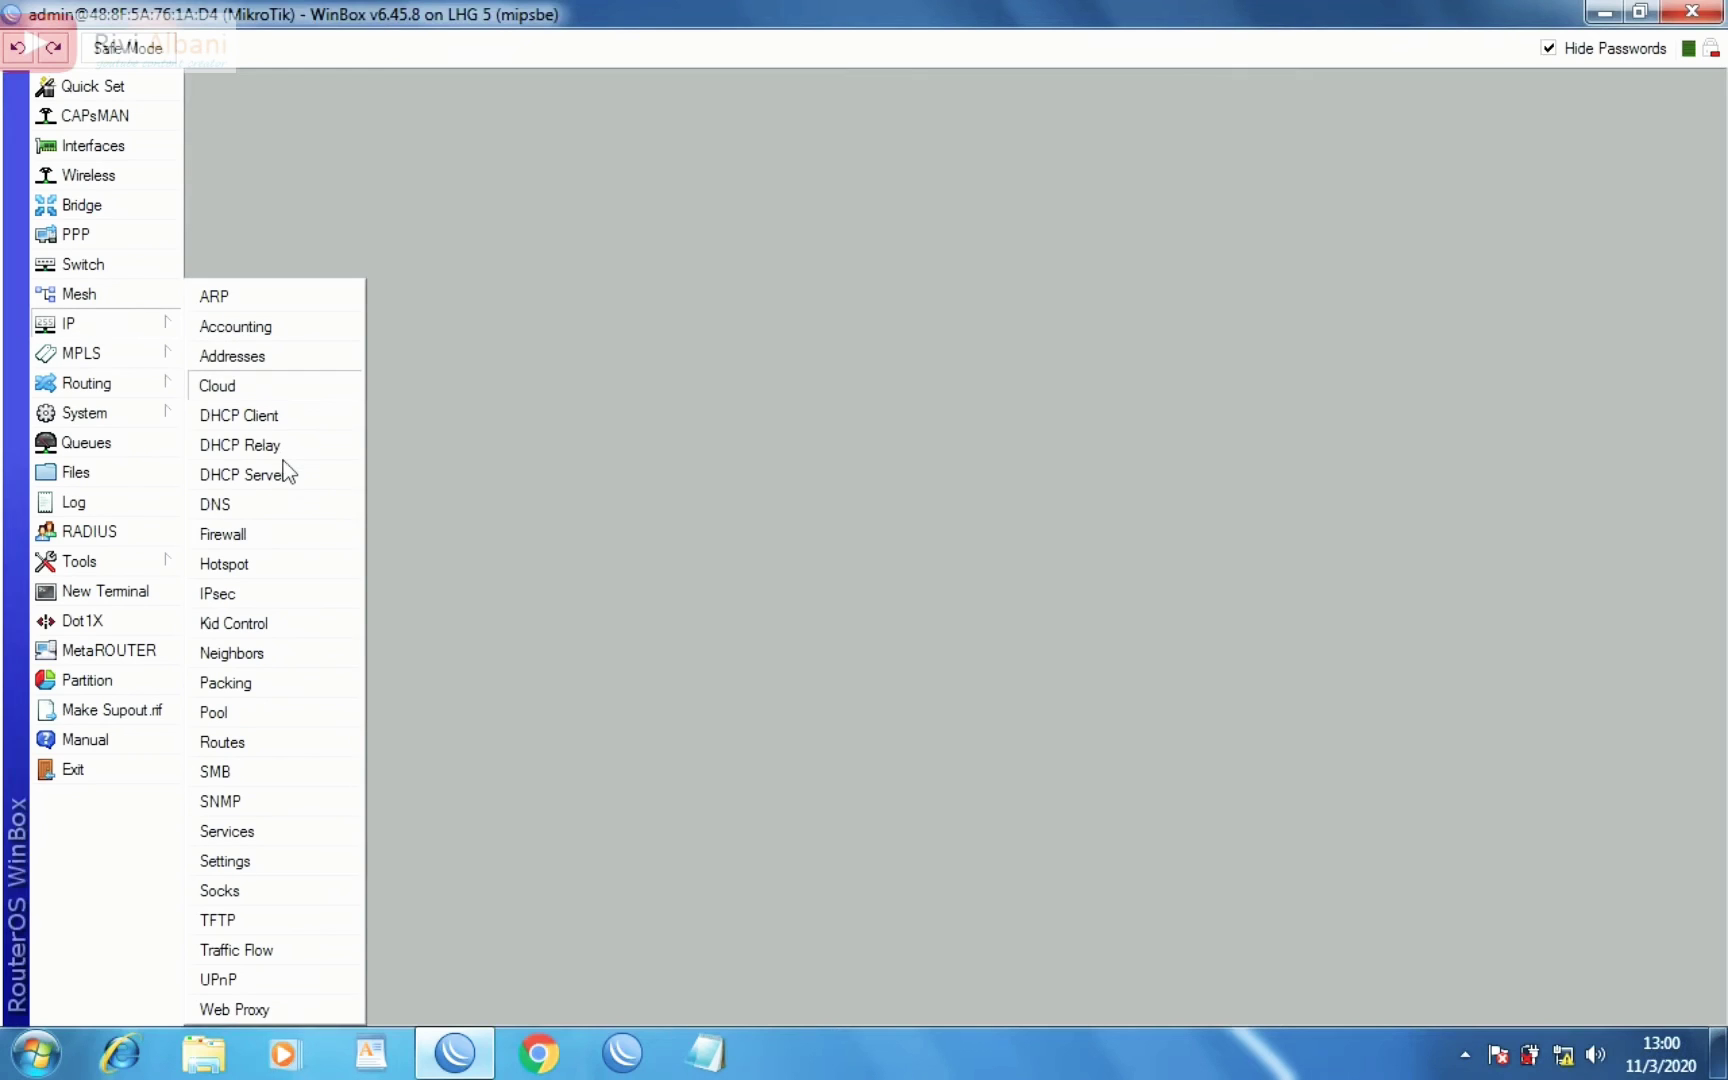
left_click(242, 744)
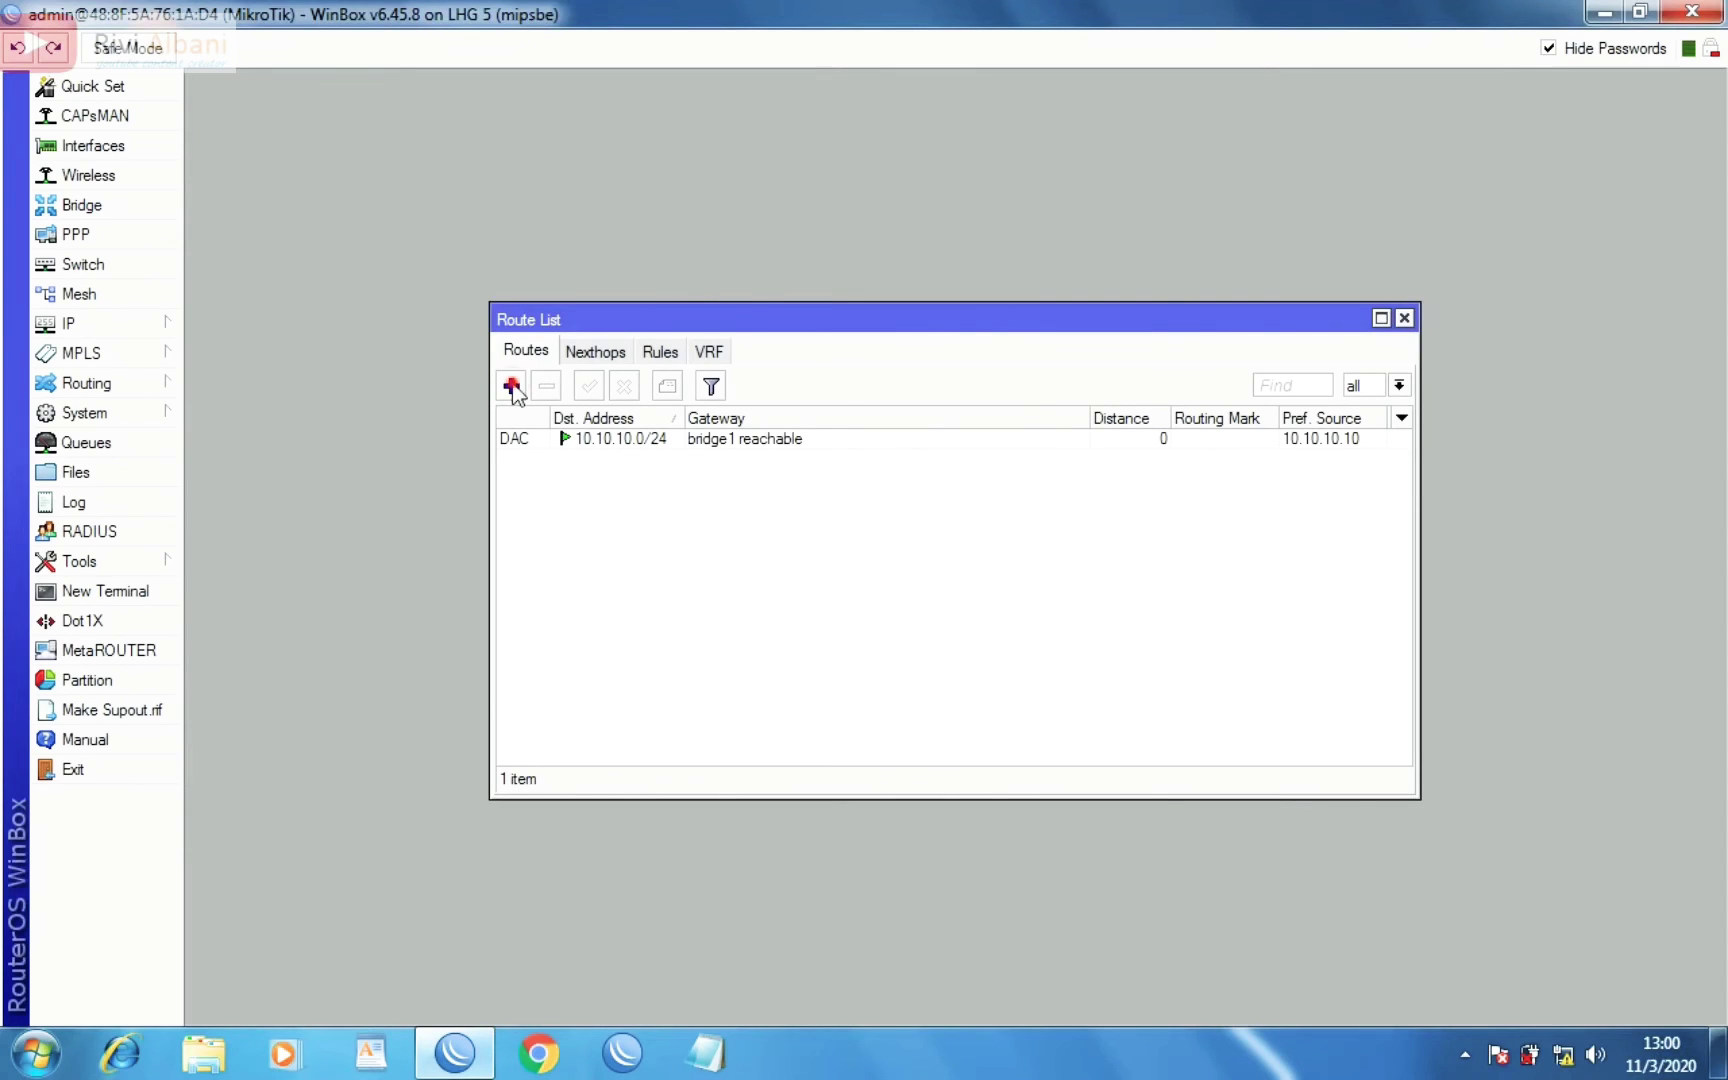
left_click(512, 386)
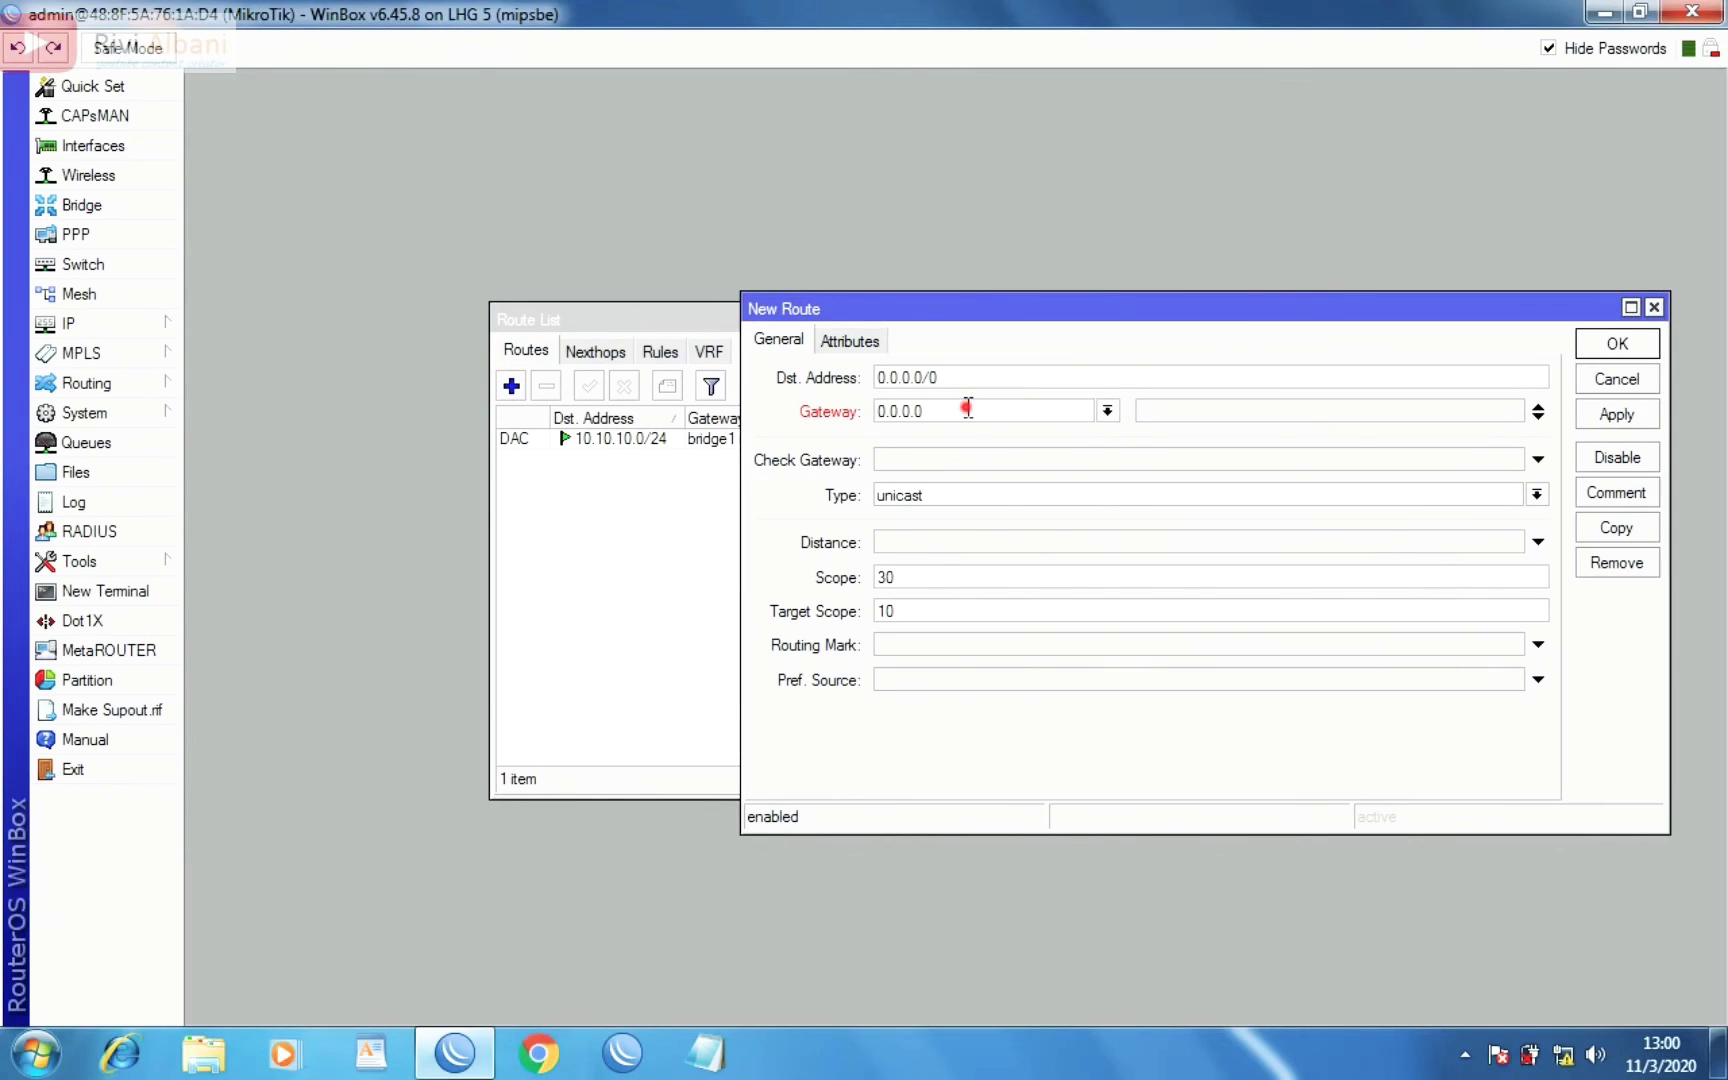
double_click(968, 408)
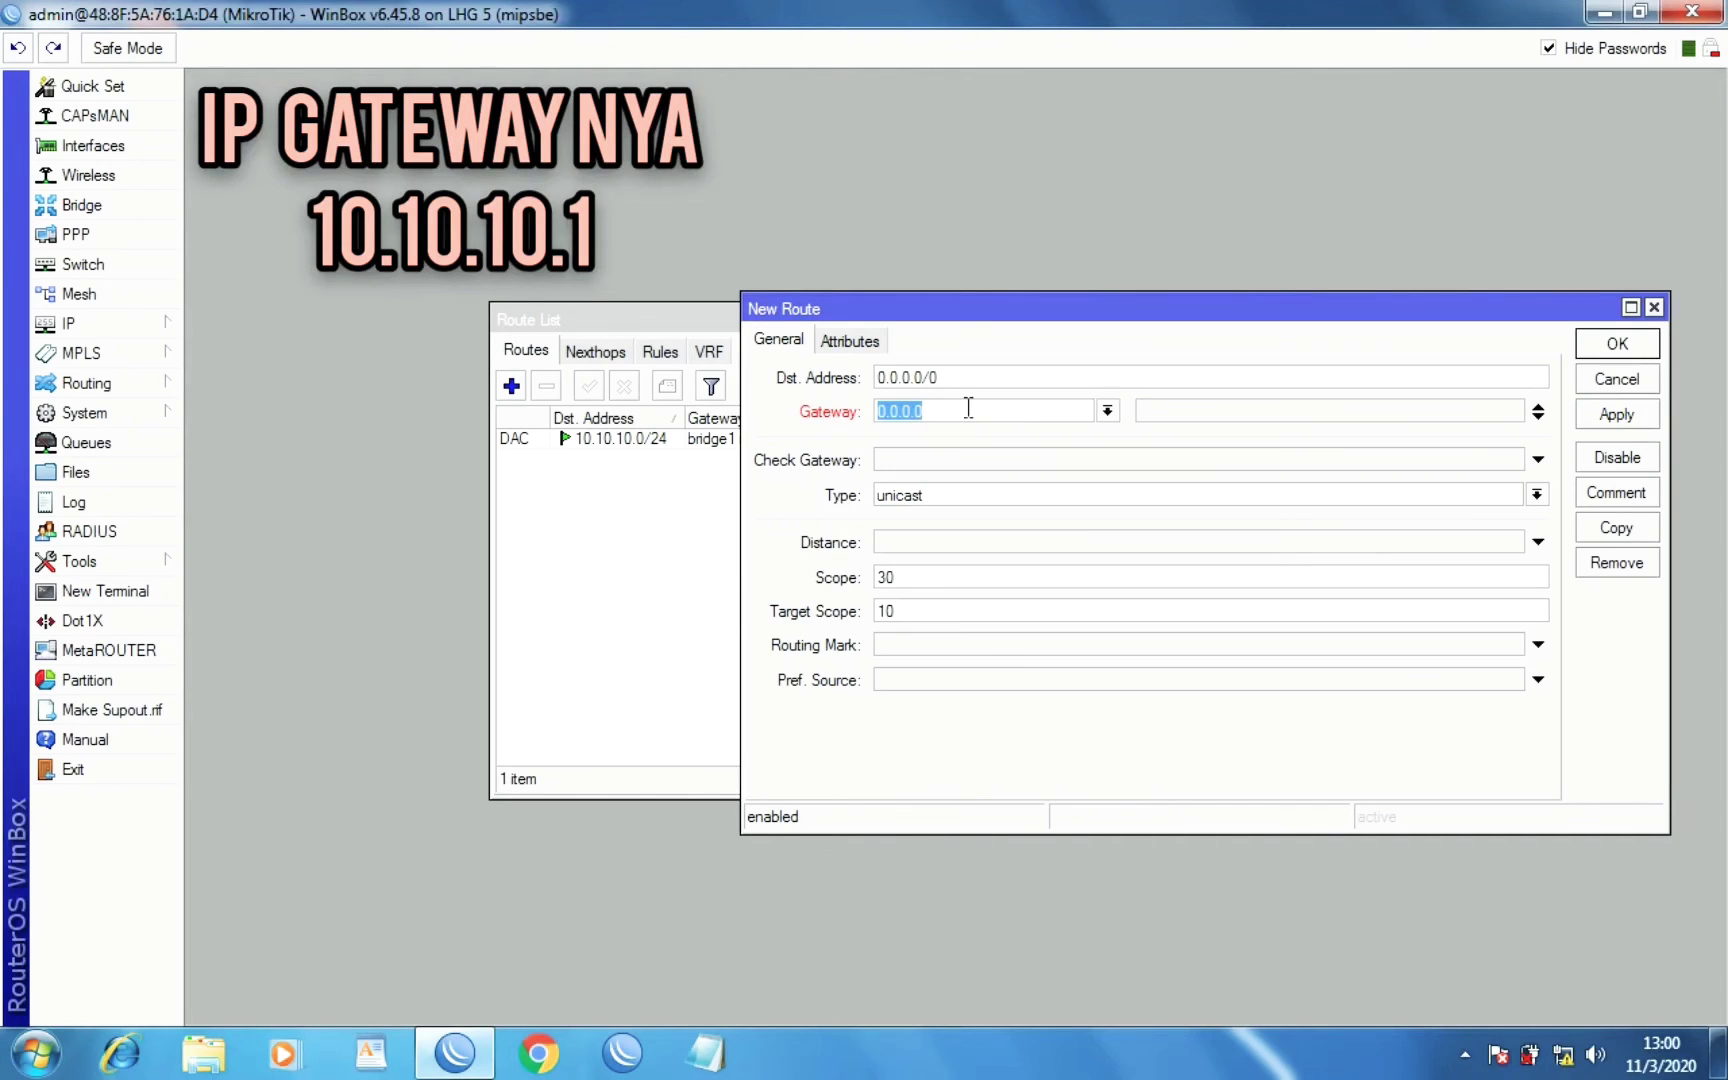
type("10.10.10.1")
left_click(1616, 414)
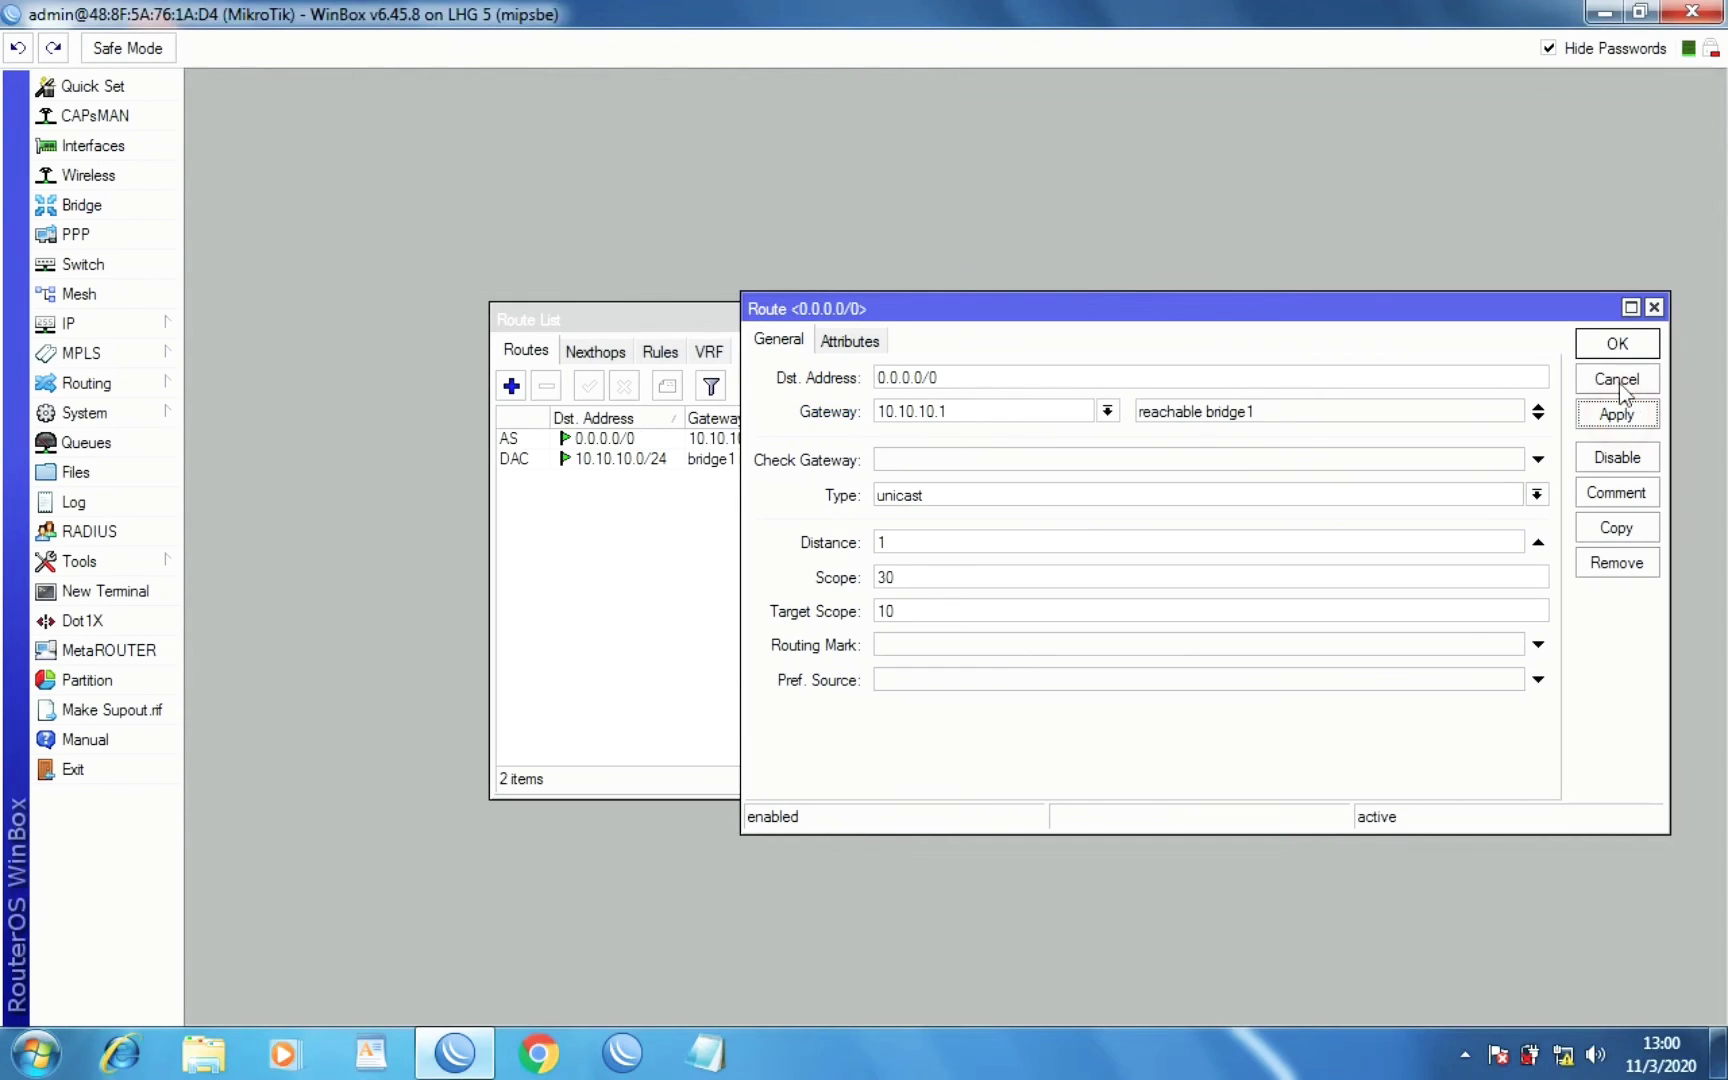
left_click(1618, 356)
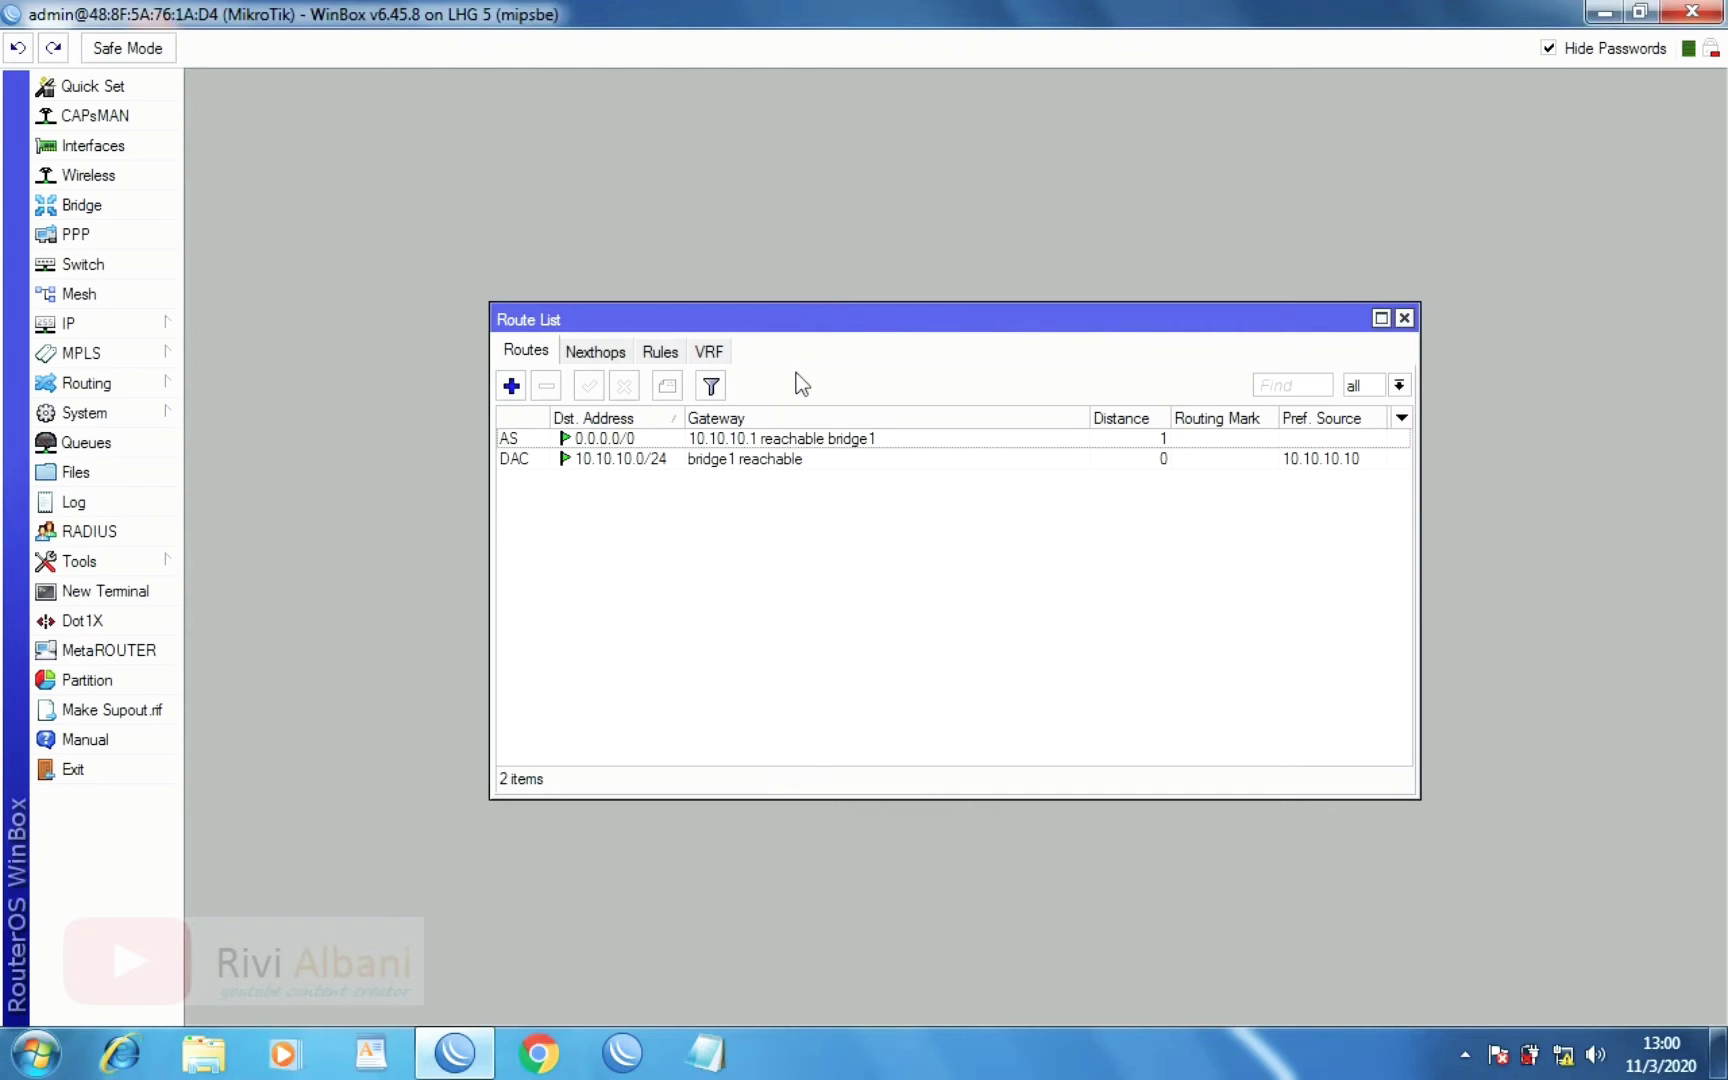
left_click(1404, 318)
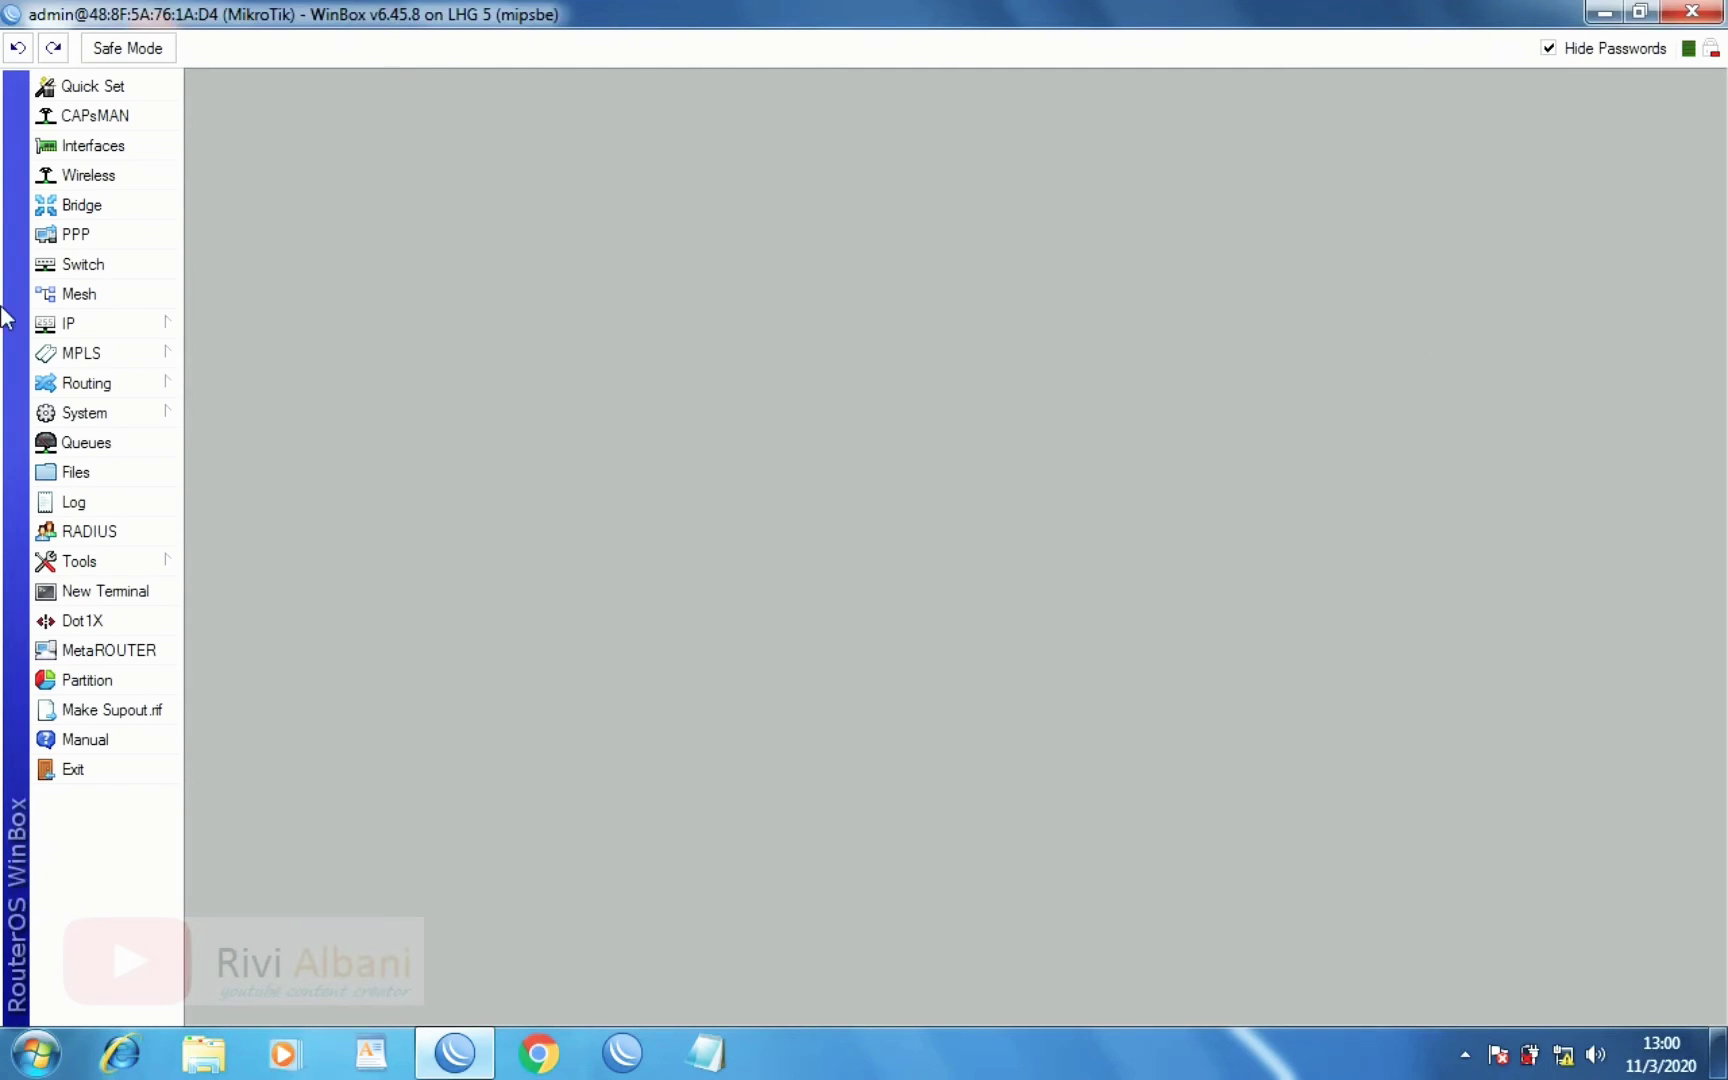
left_click(67, 330)
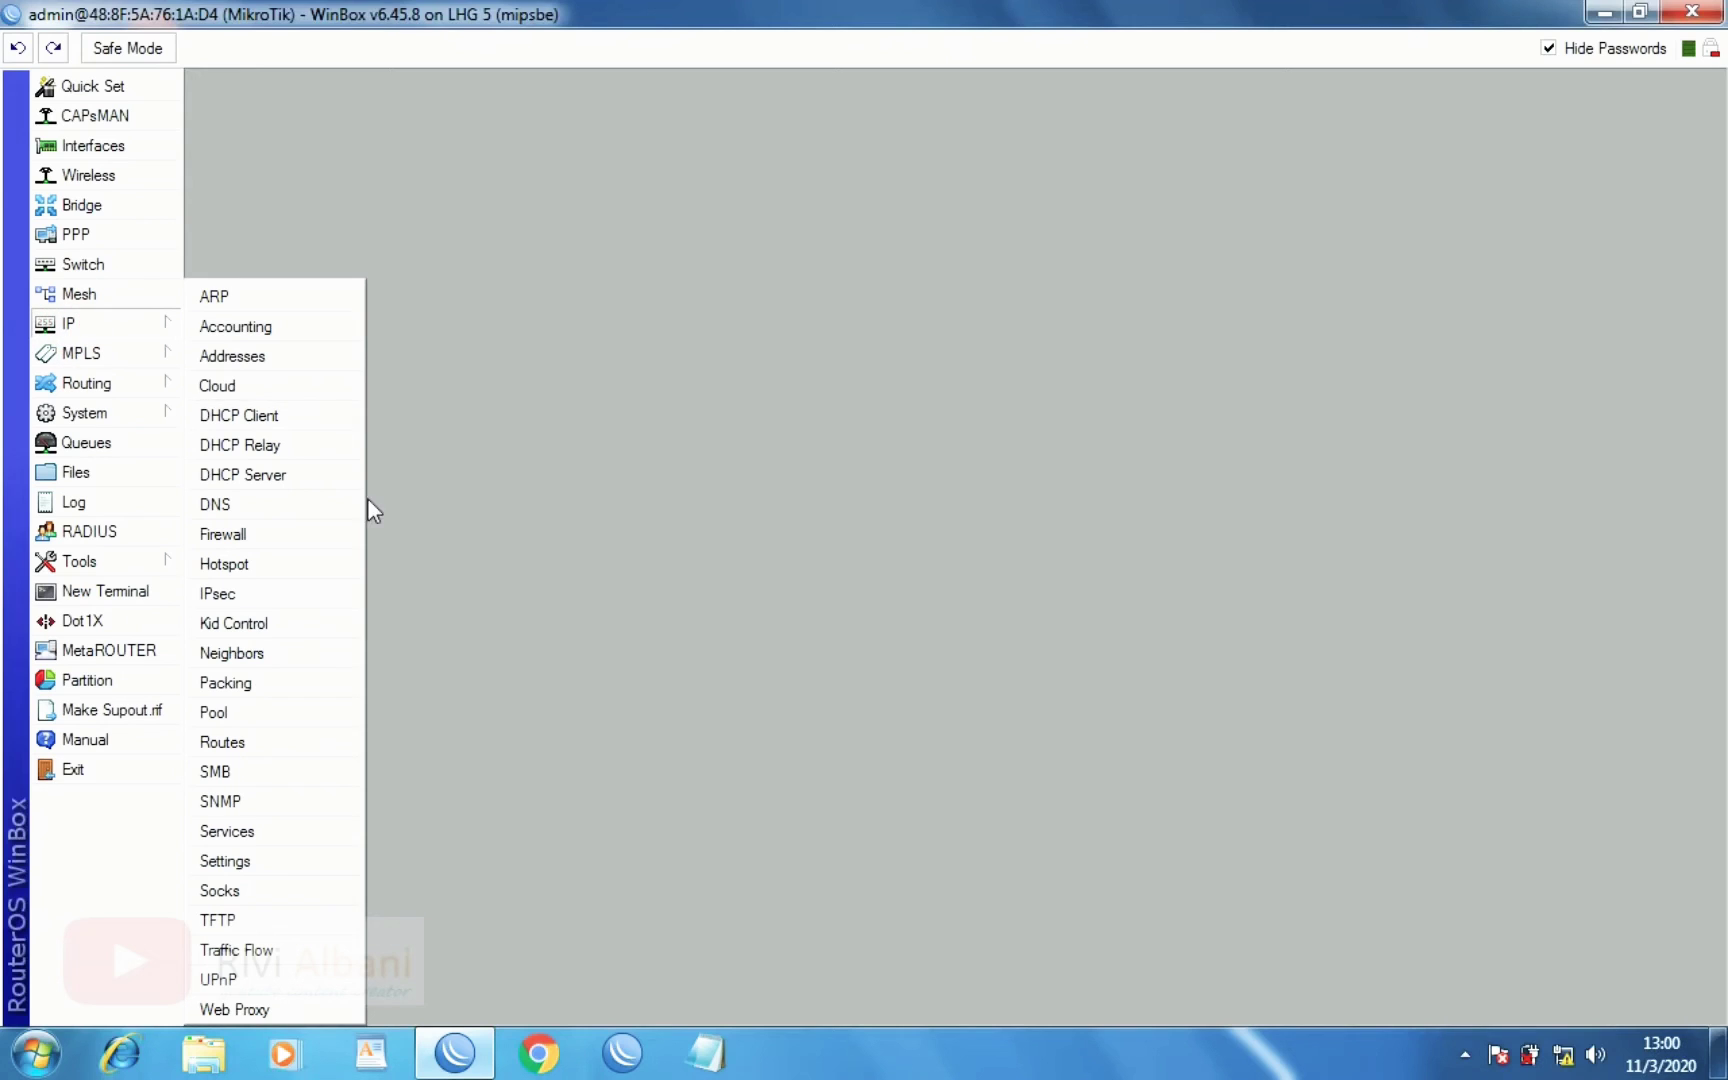
Step: In IP Services, disable the api and api-ssl services
left_click(232, 834)
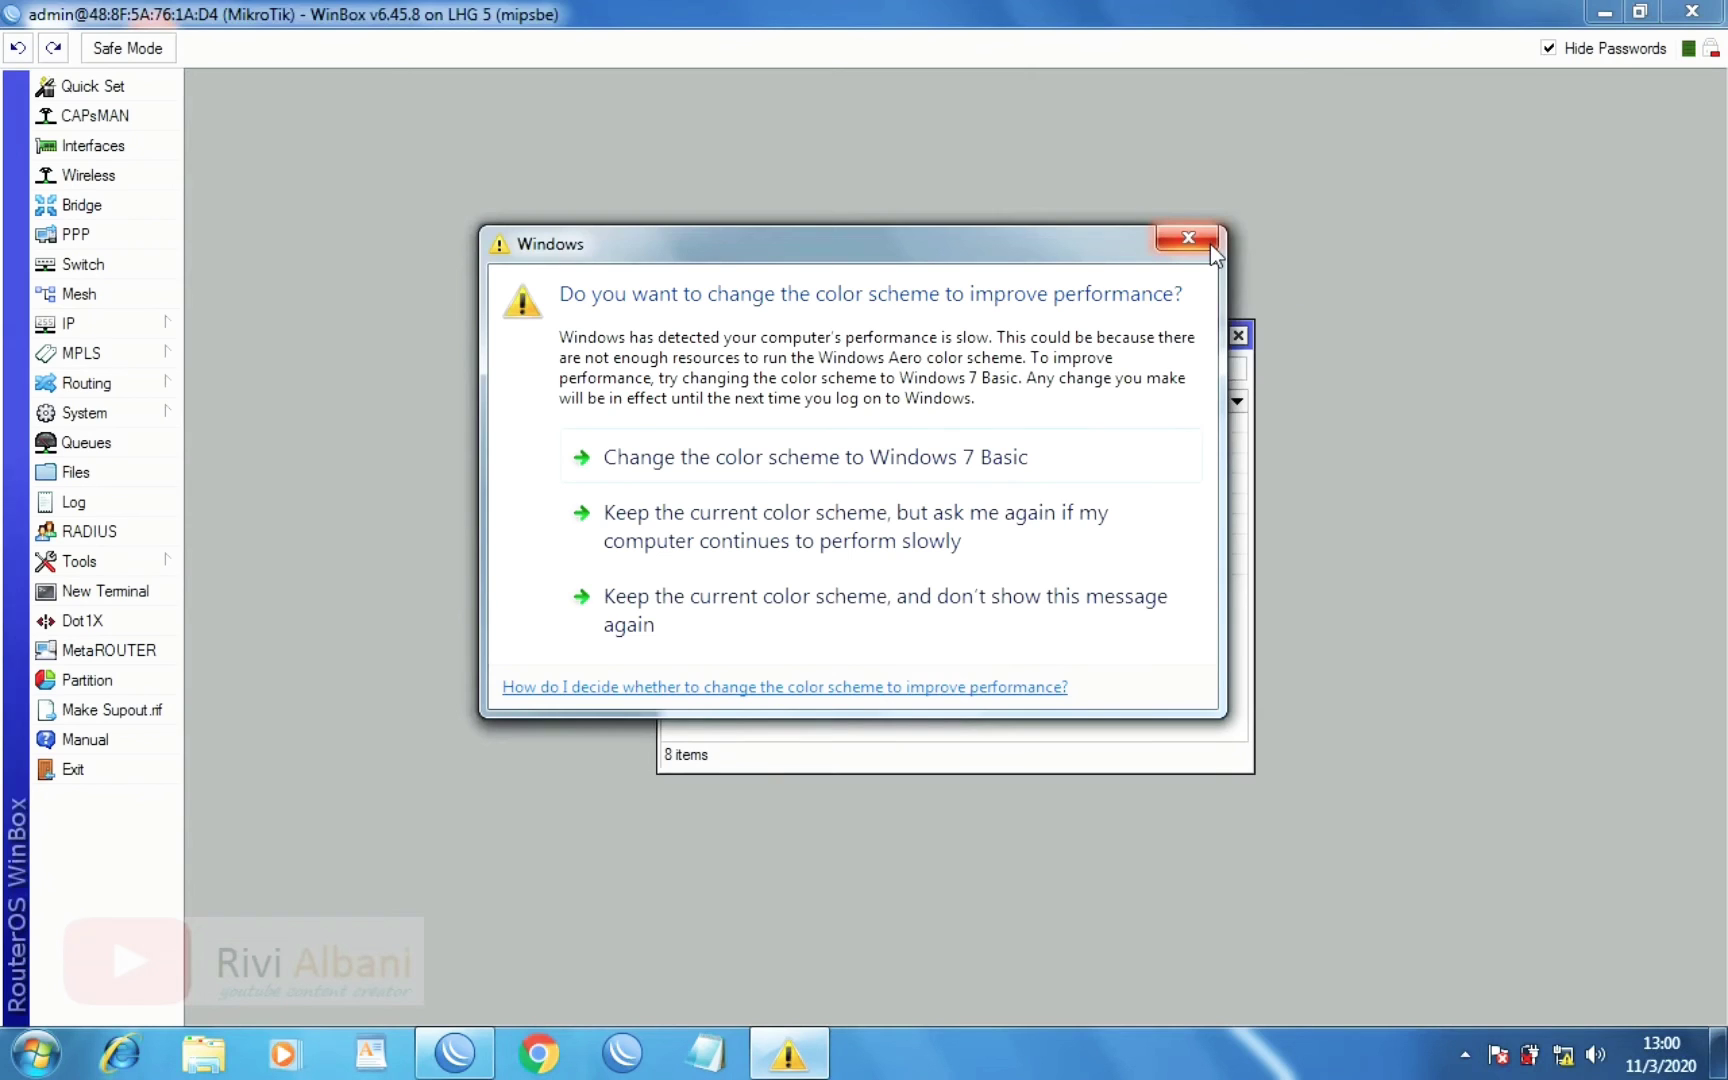
left_click(1210, 245)
left_click(903, 428)
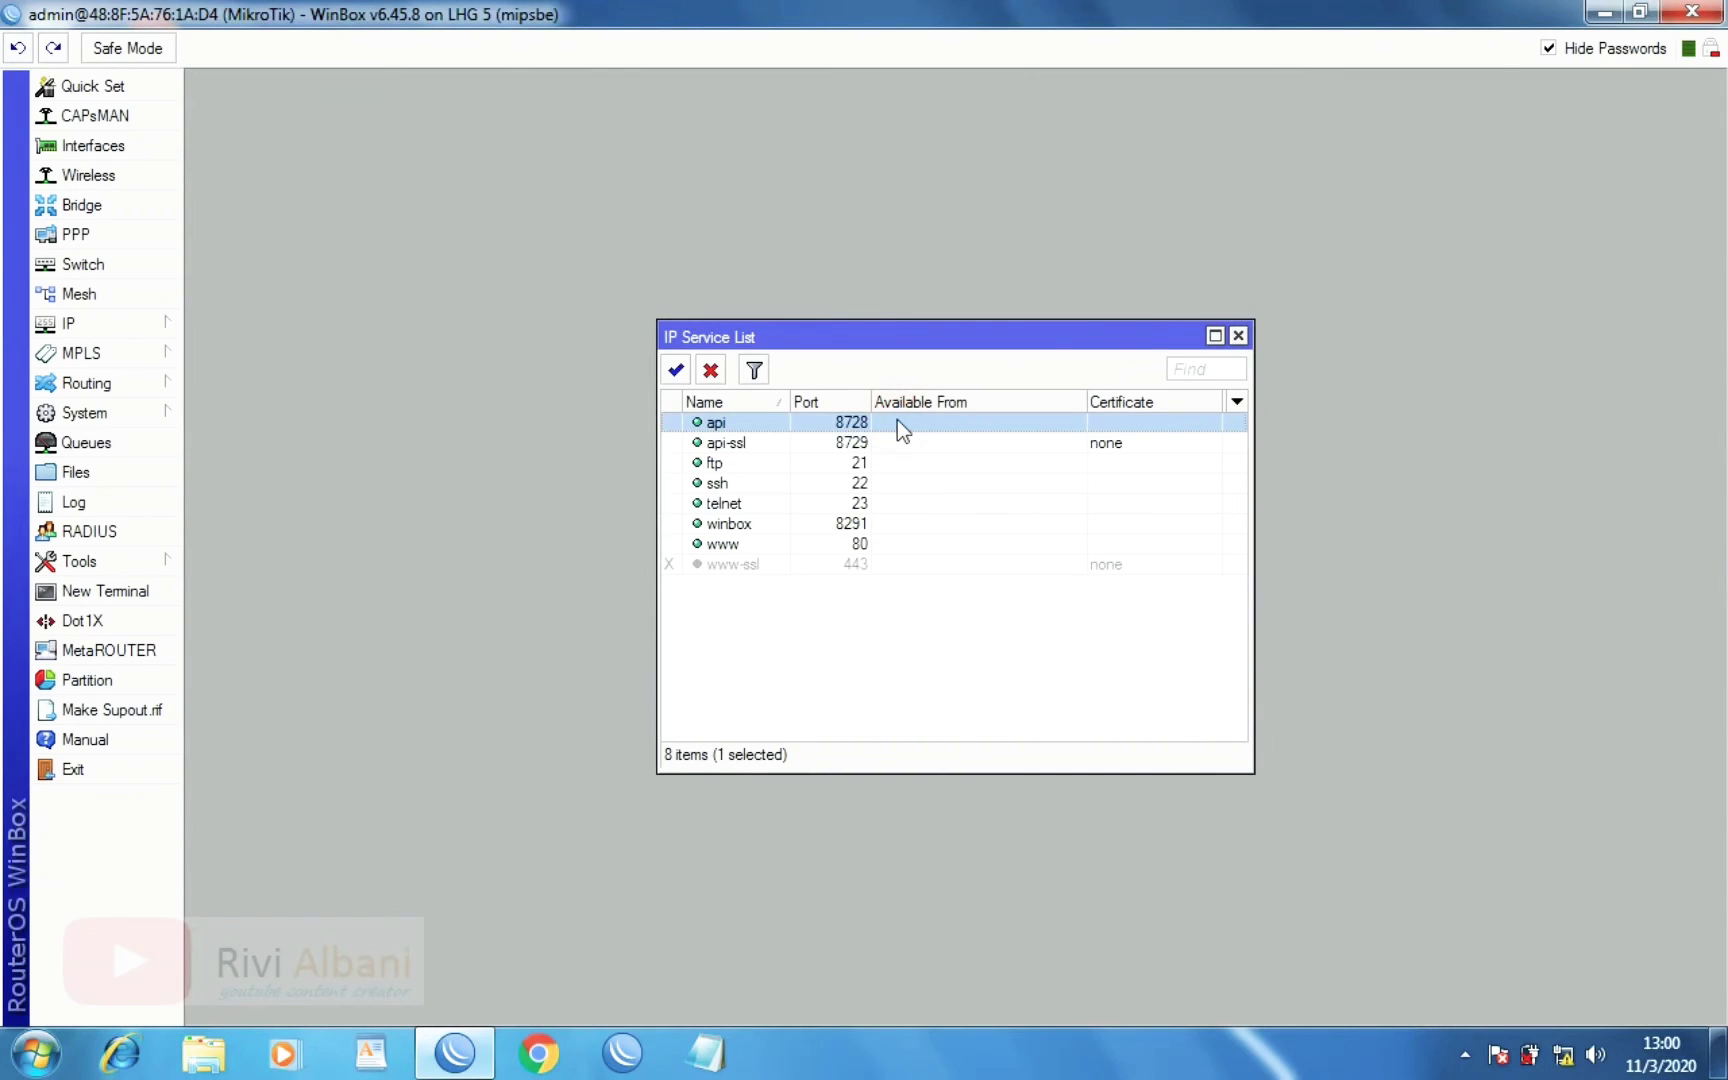
double_click(899, 424)
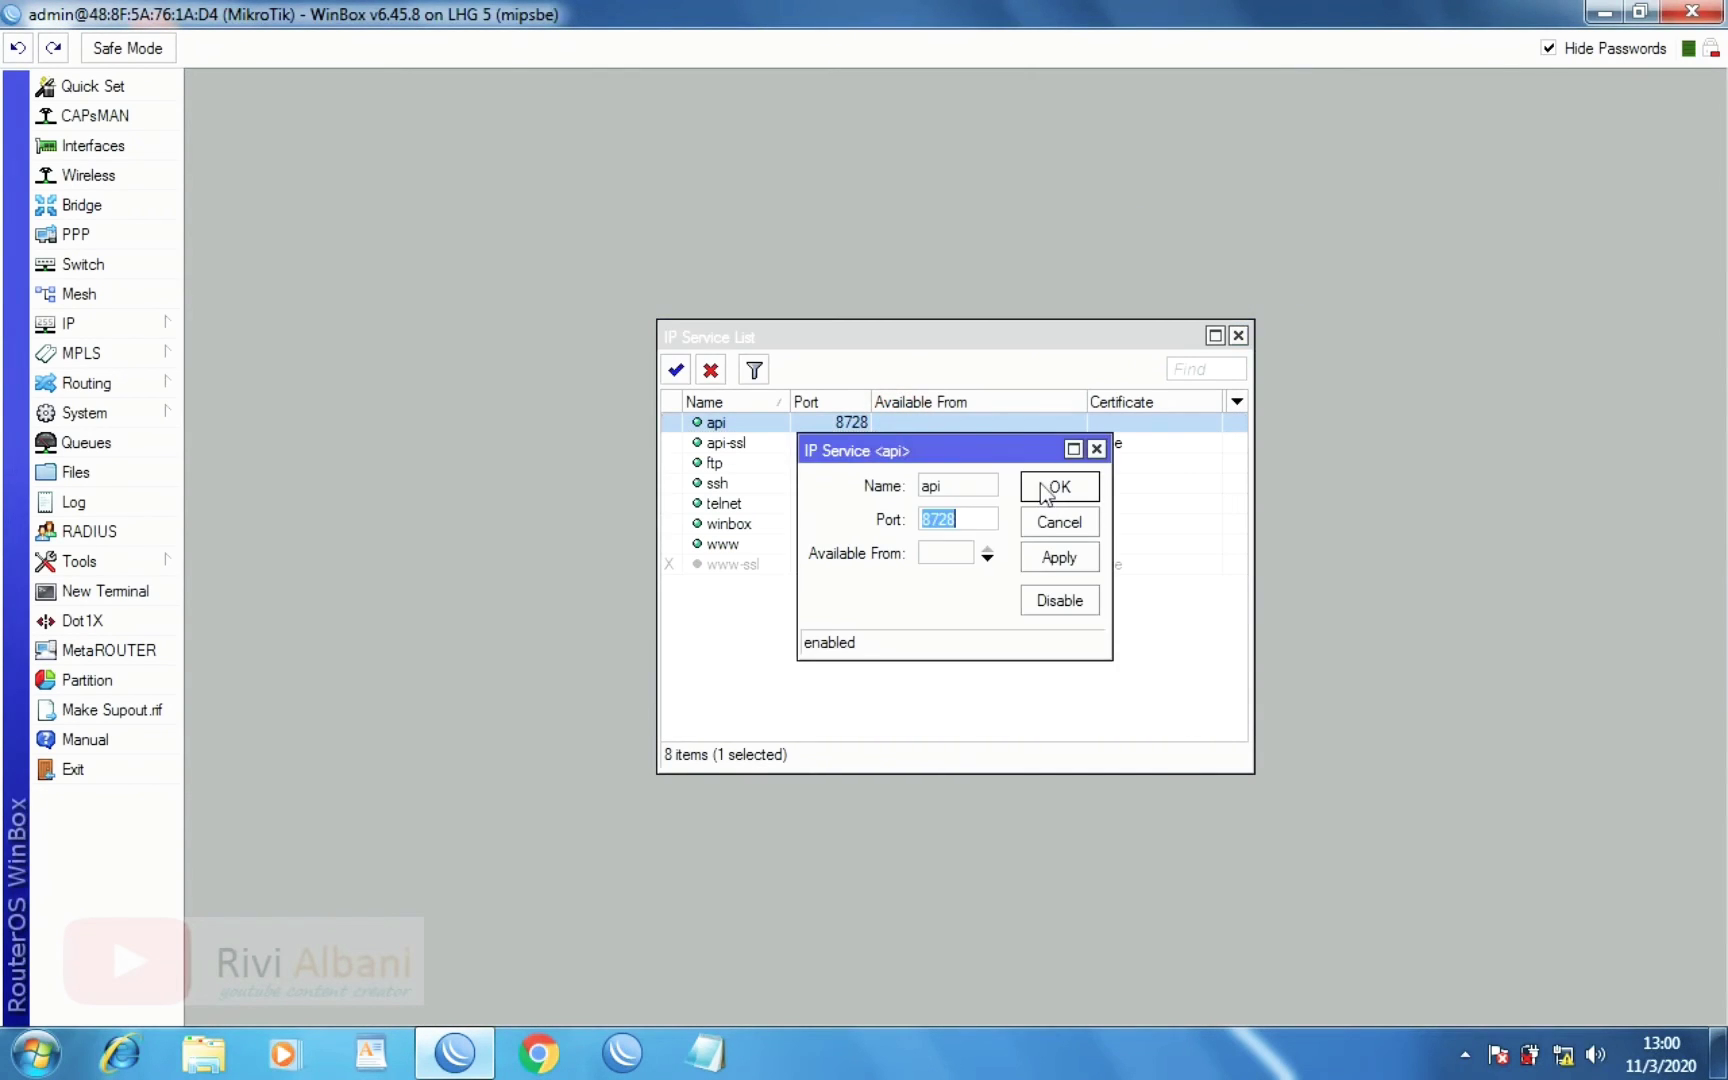
left_click(1033, 602)
left_click(1050, 558)
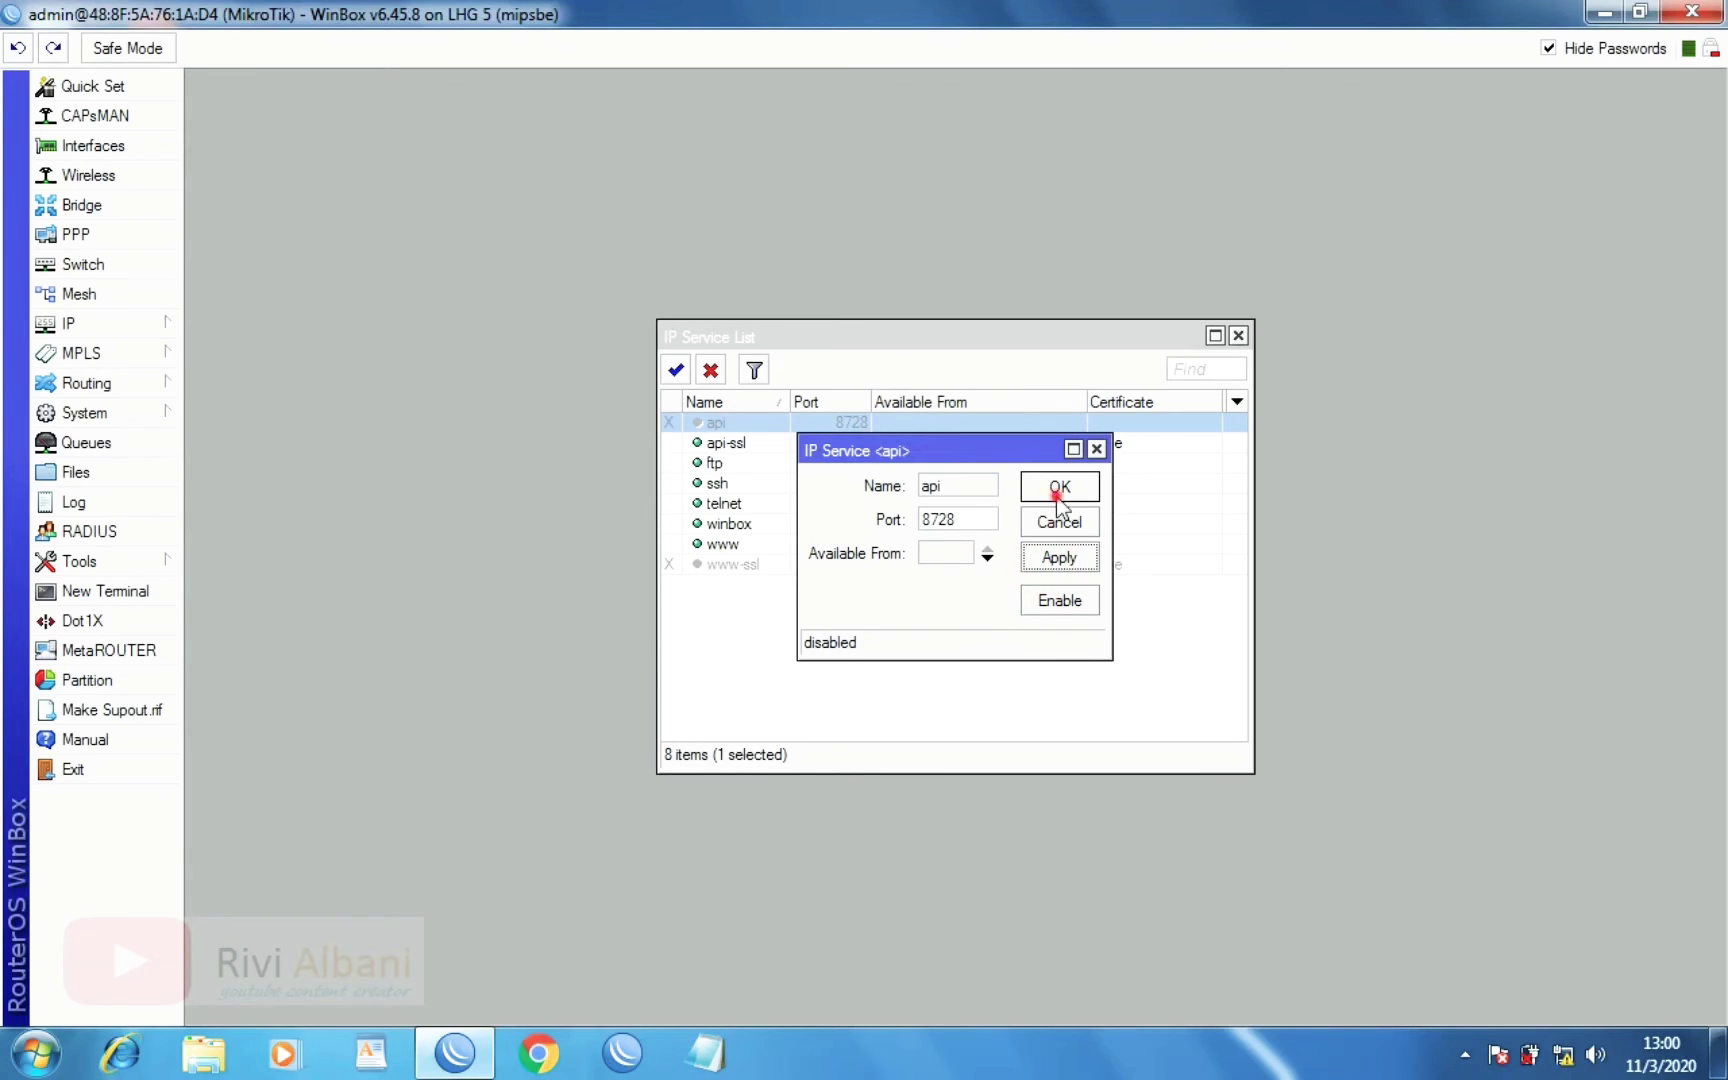
left_click(1056, 490)
double_click(1030, 443)
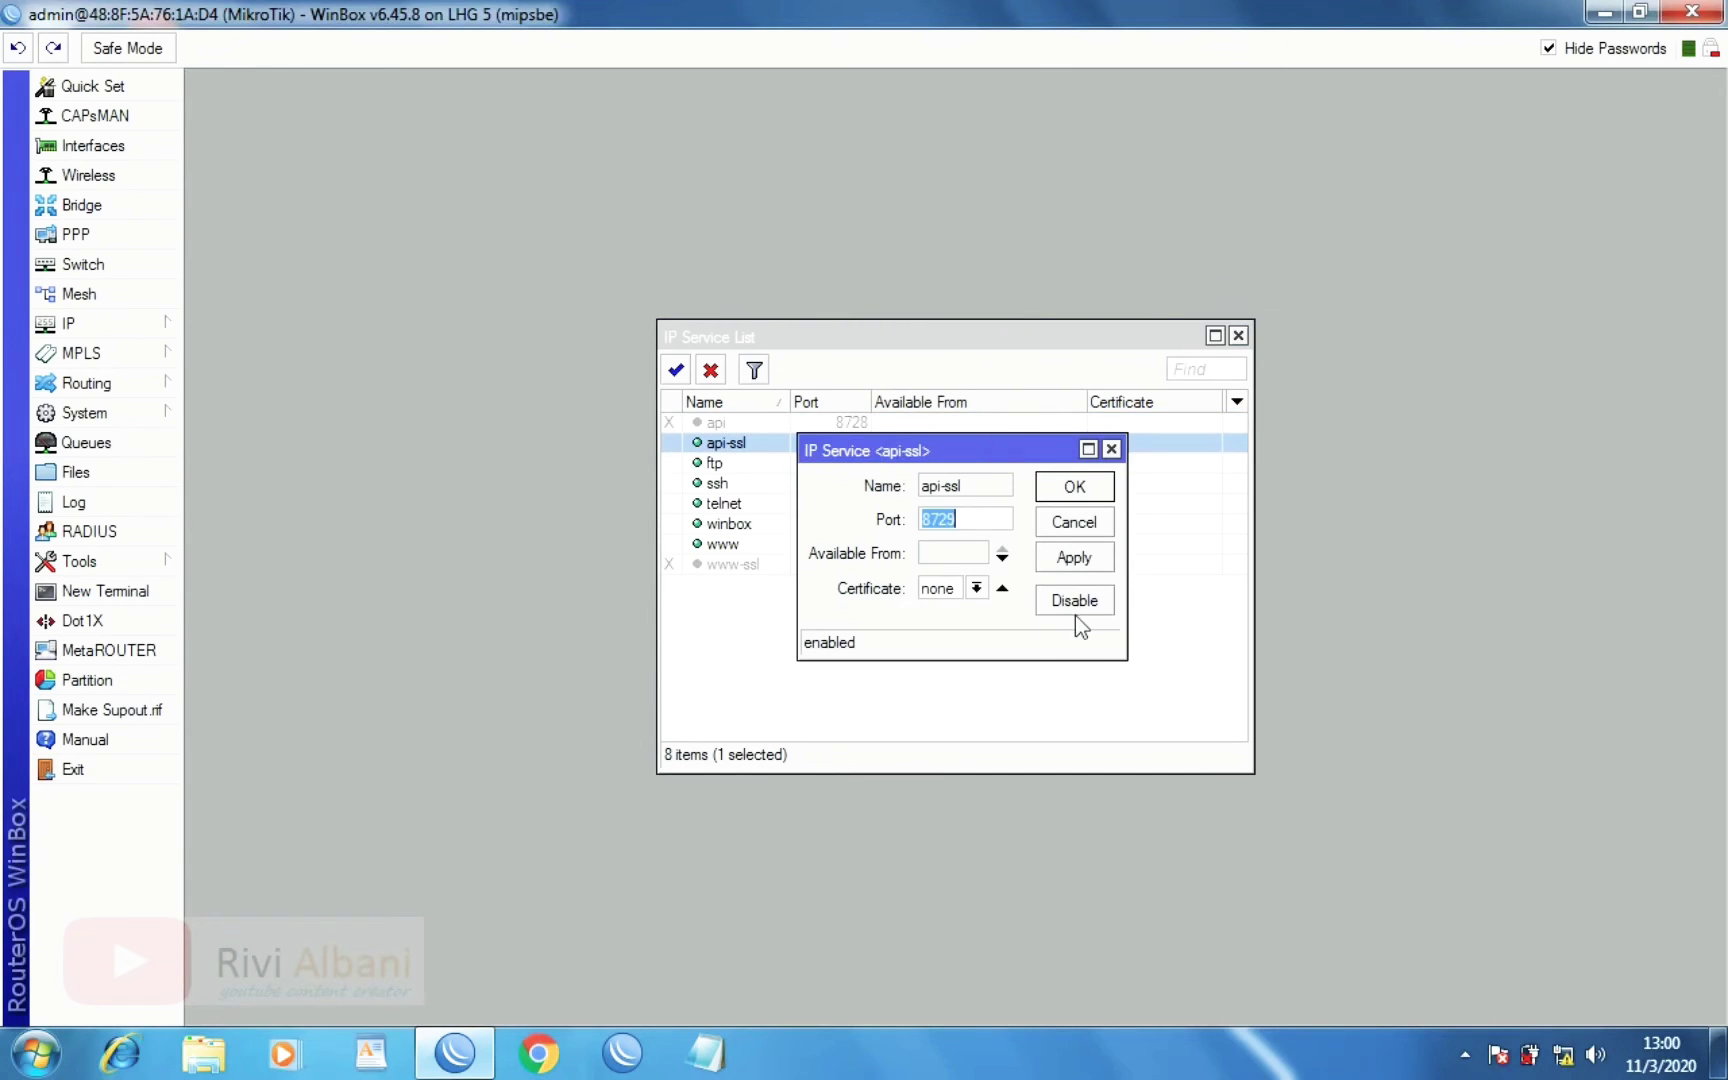
left_click(1076, 602)
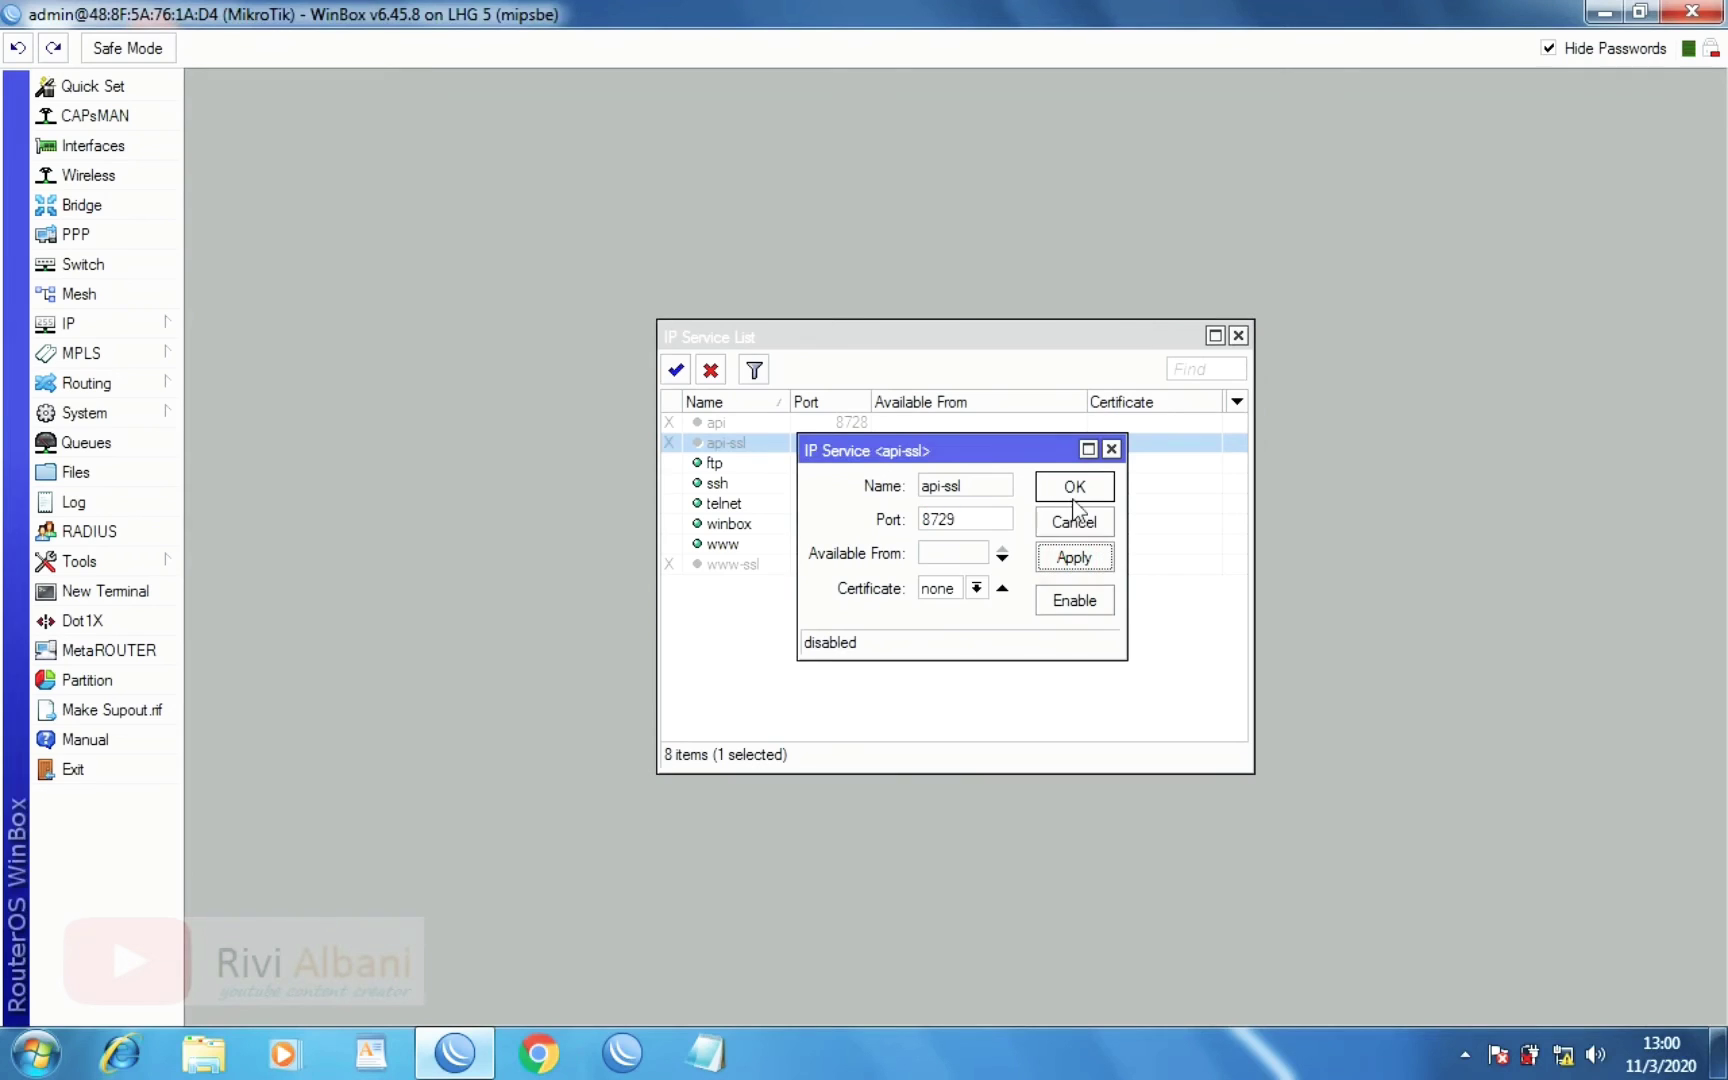
left_click(1074, 490)
Step: Disable the ftp, ssh and telnet services
double_click(1045, 462)
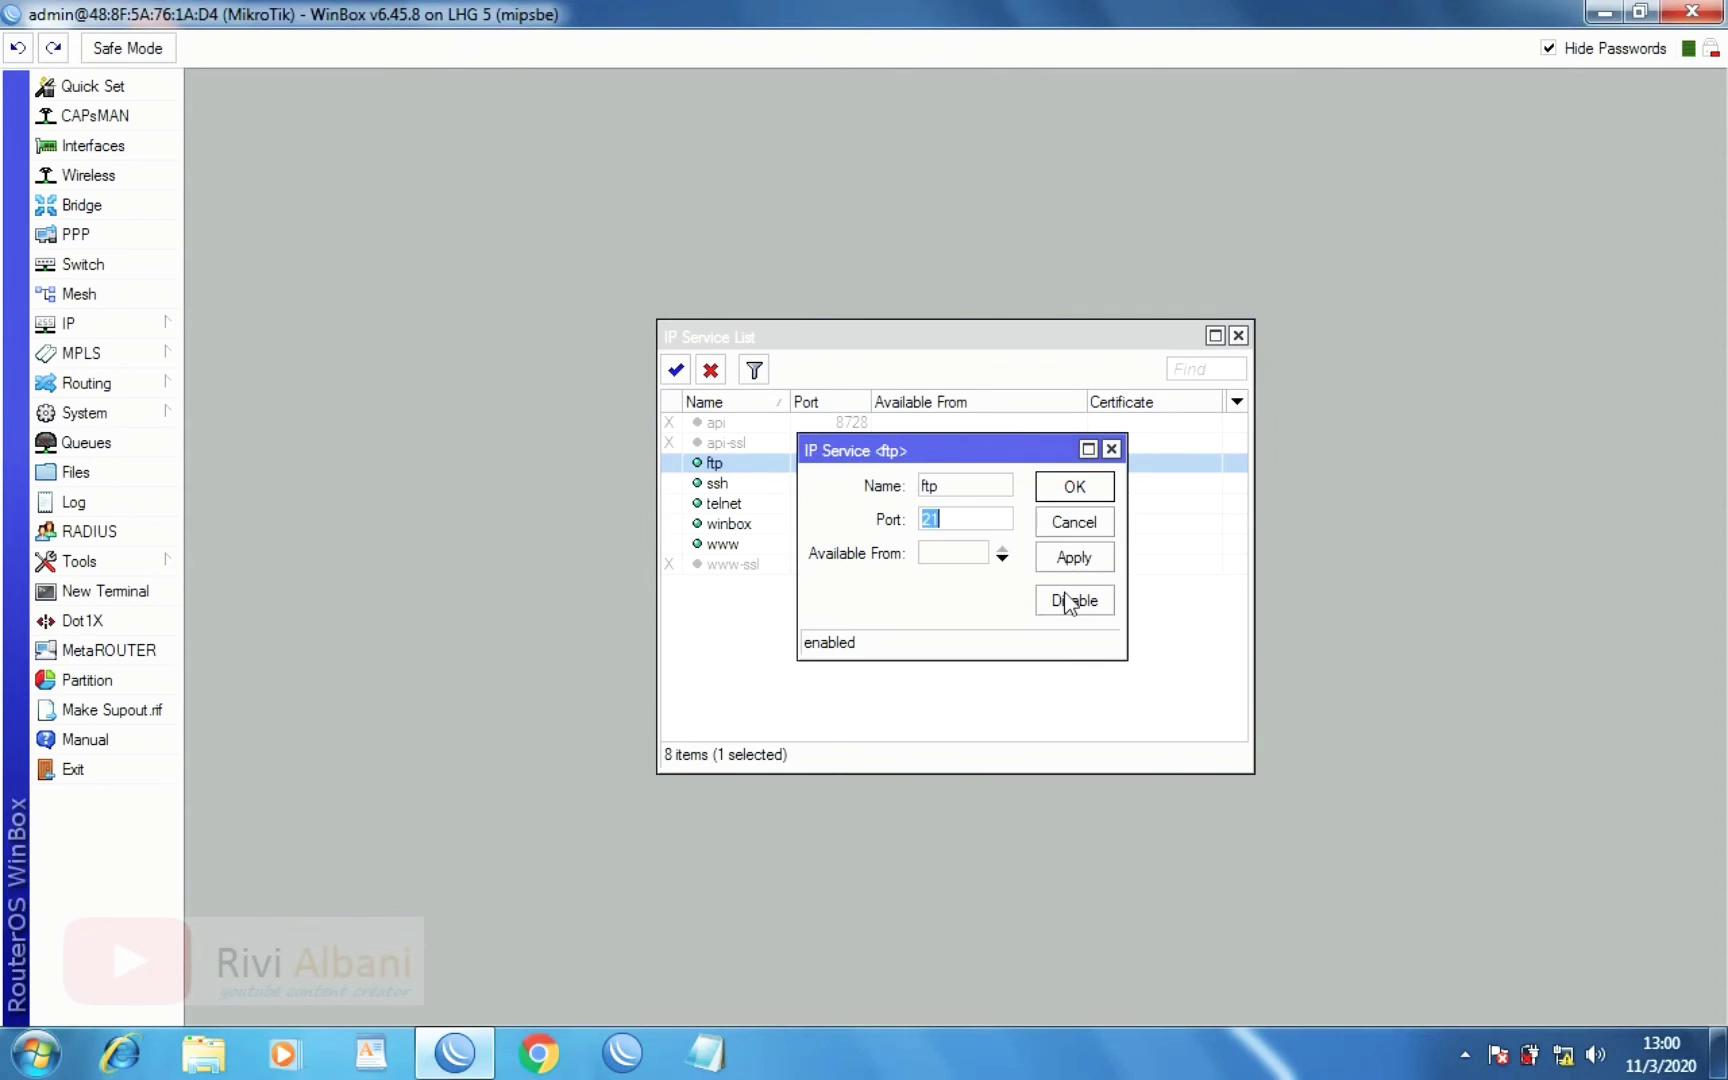
left_click(1062, 560)
left_click(1060, 488)
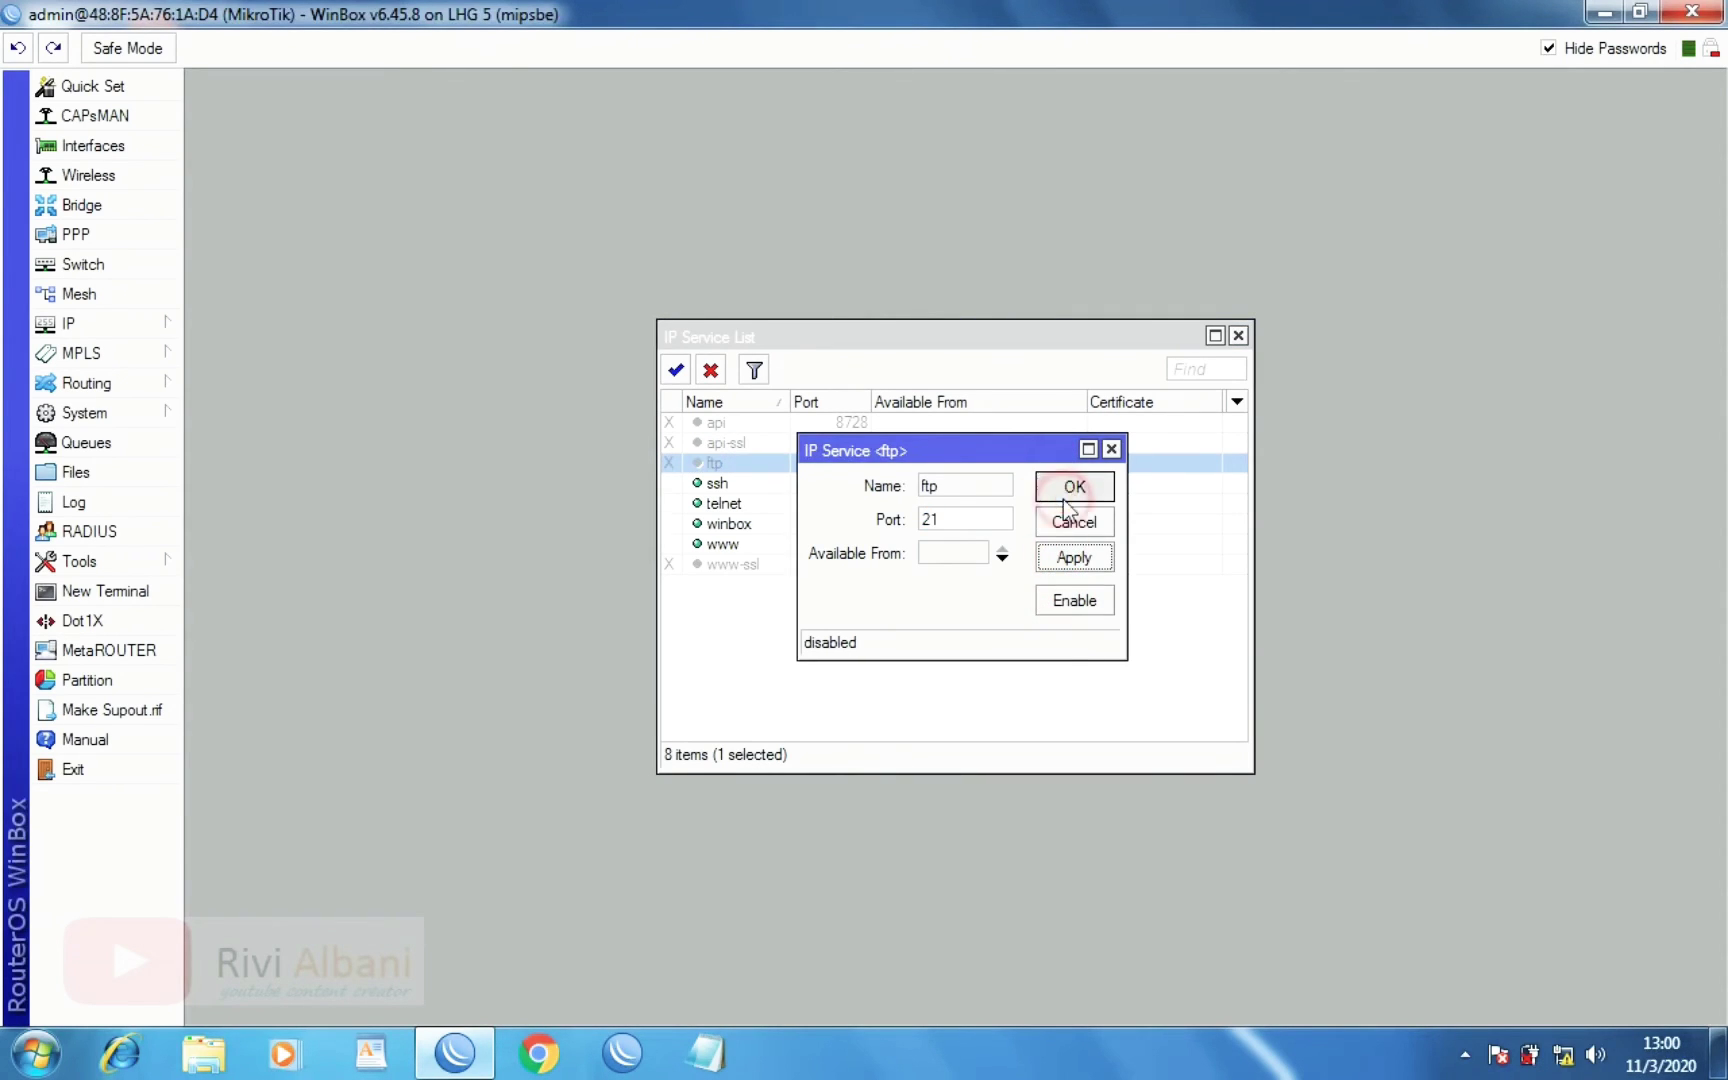
double_click(1042, 484)
left_click(1066, 601)
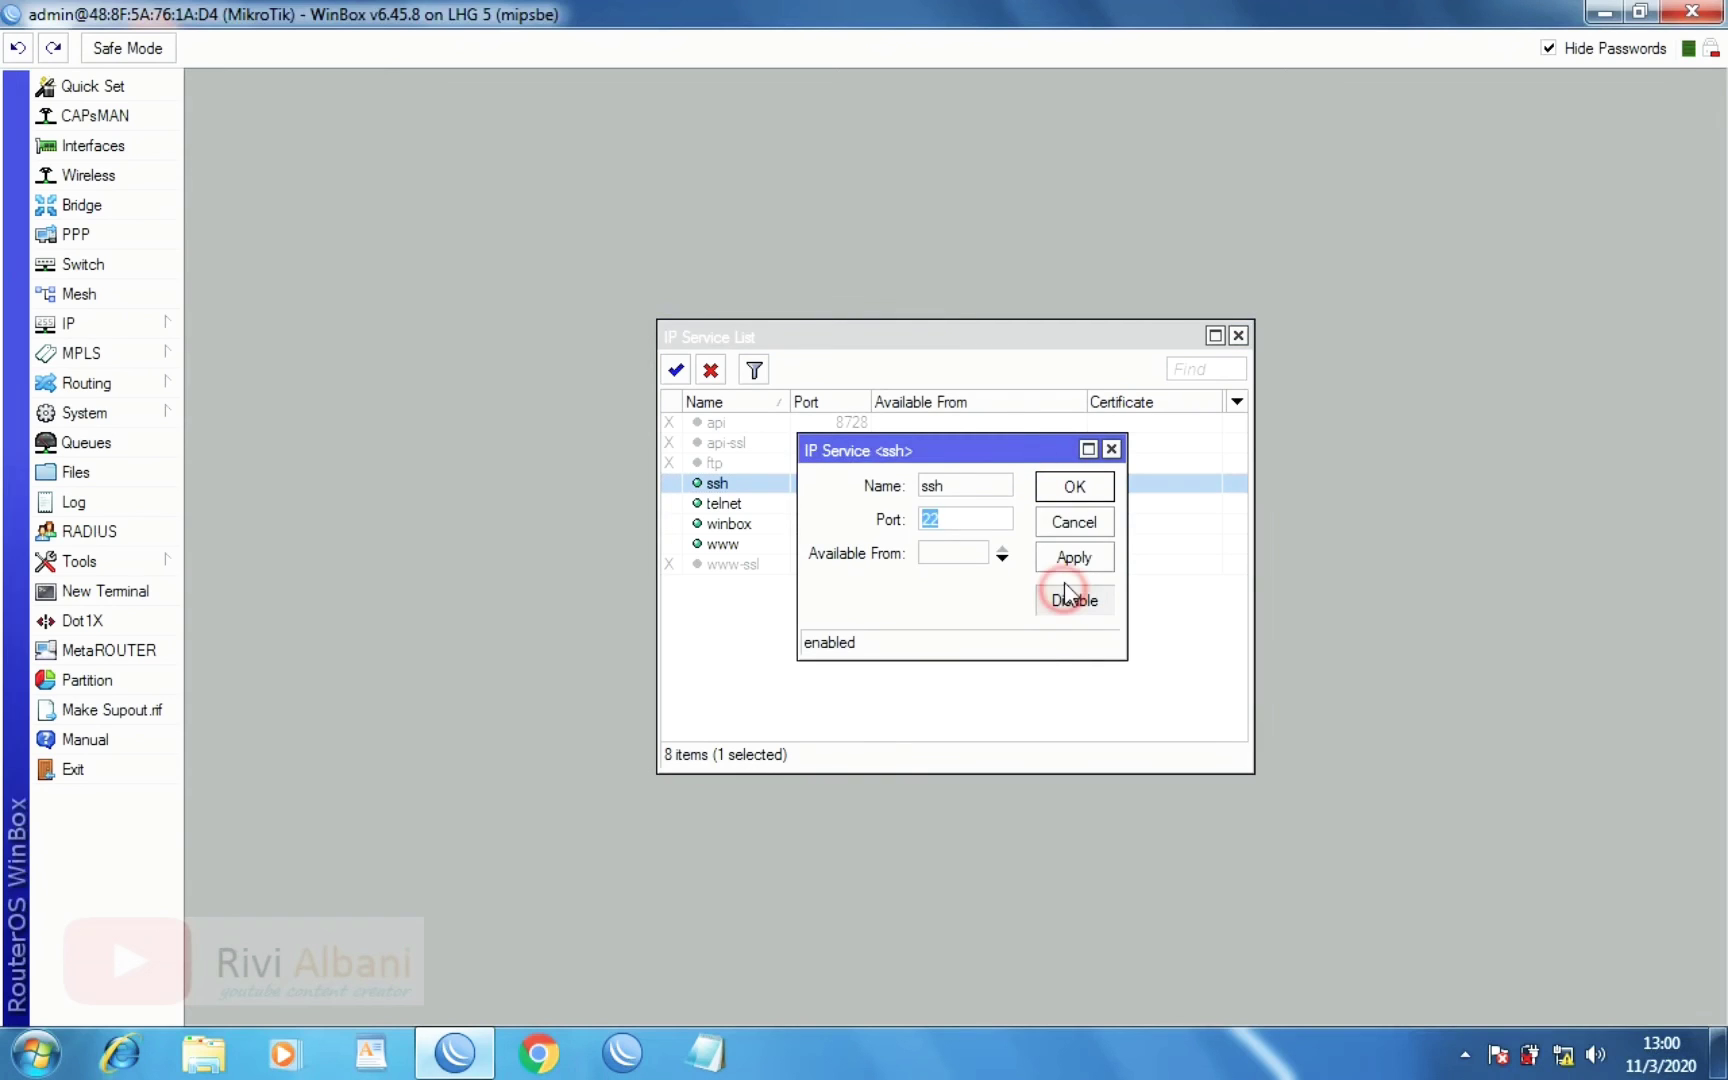
left_click(1073, 558)
left_click(1072, 488)
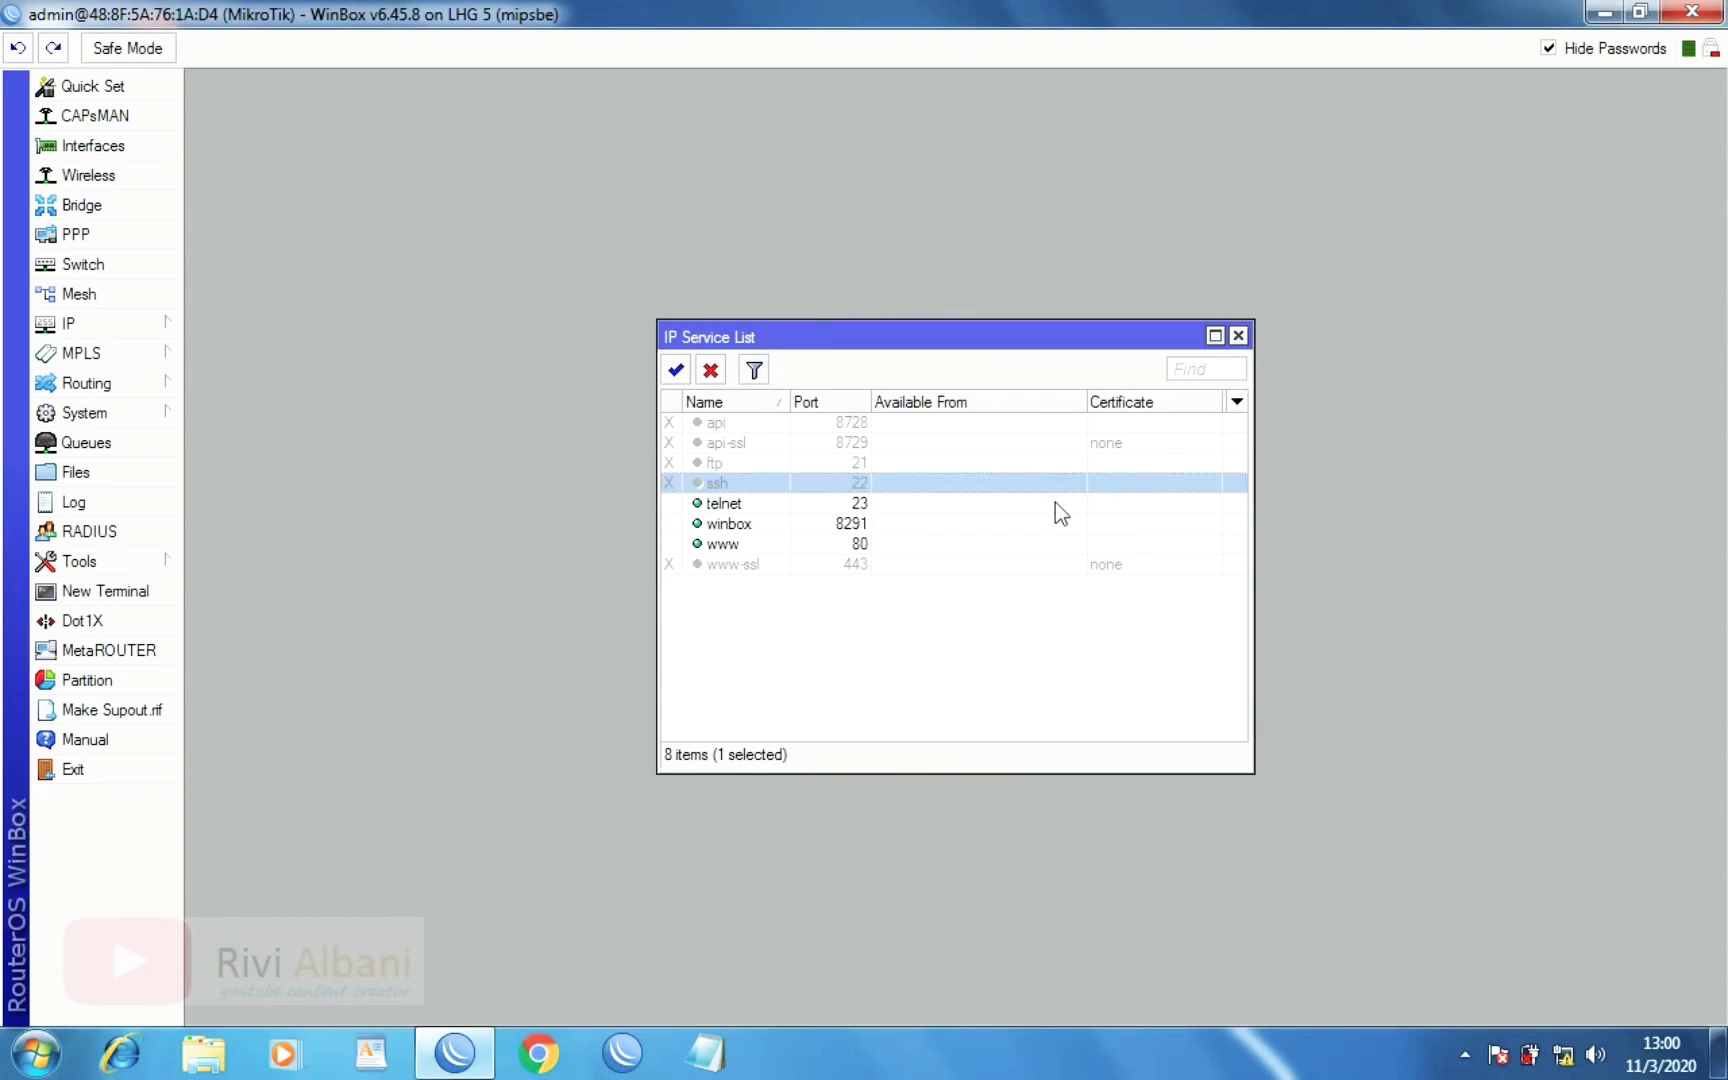
double_click(1056, 505)
left_click(1069, 602)
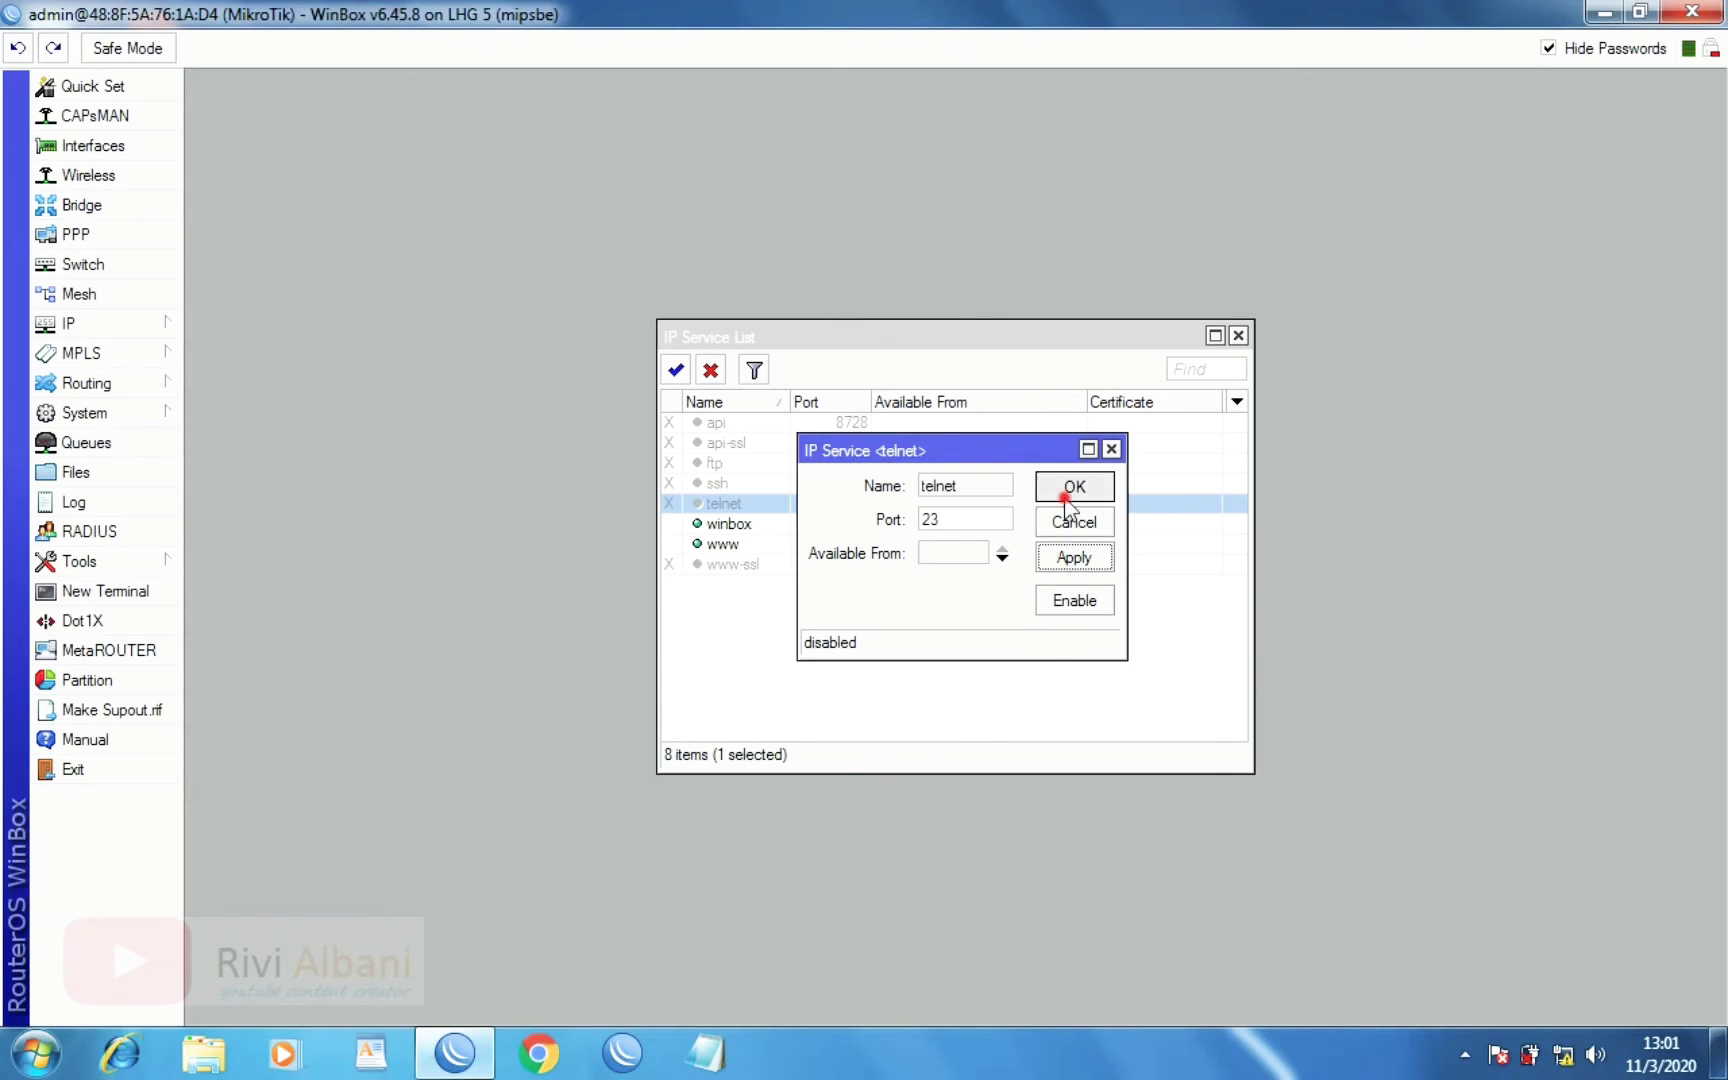
Step: Confirm telnet's disabling and change the winbox service port to 8296
left_click(1066, 496)
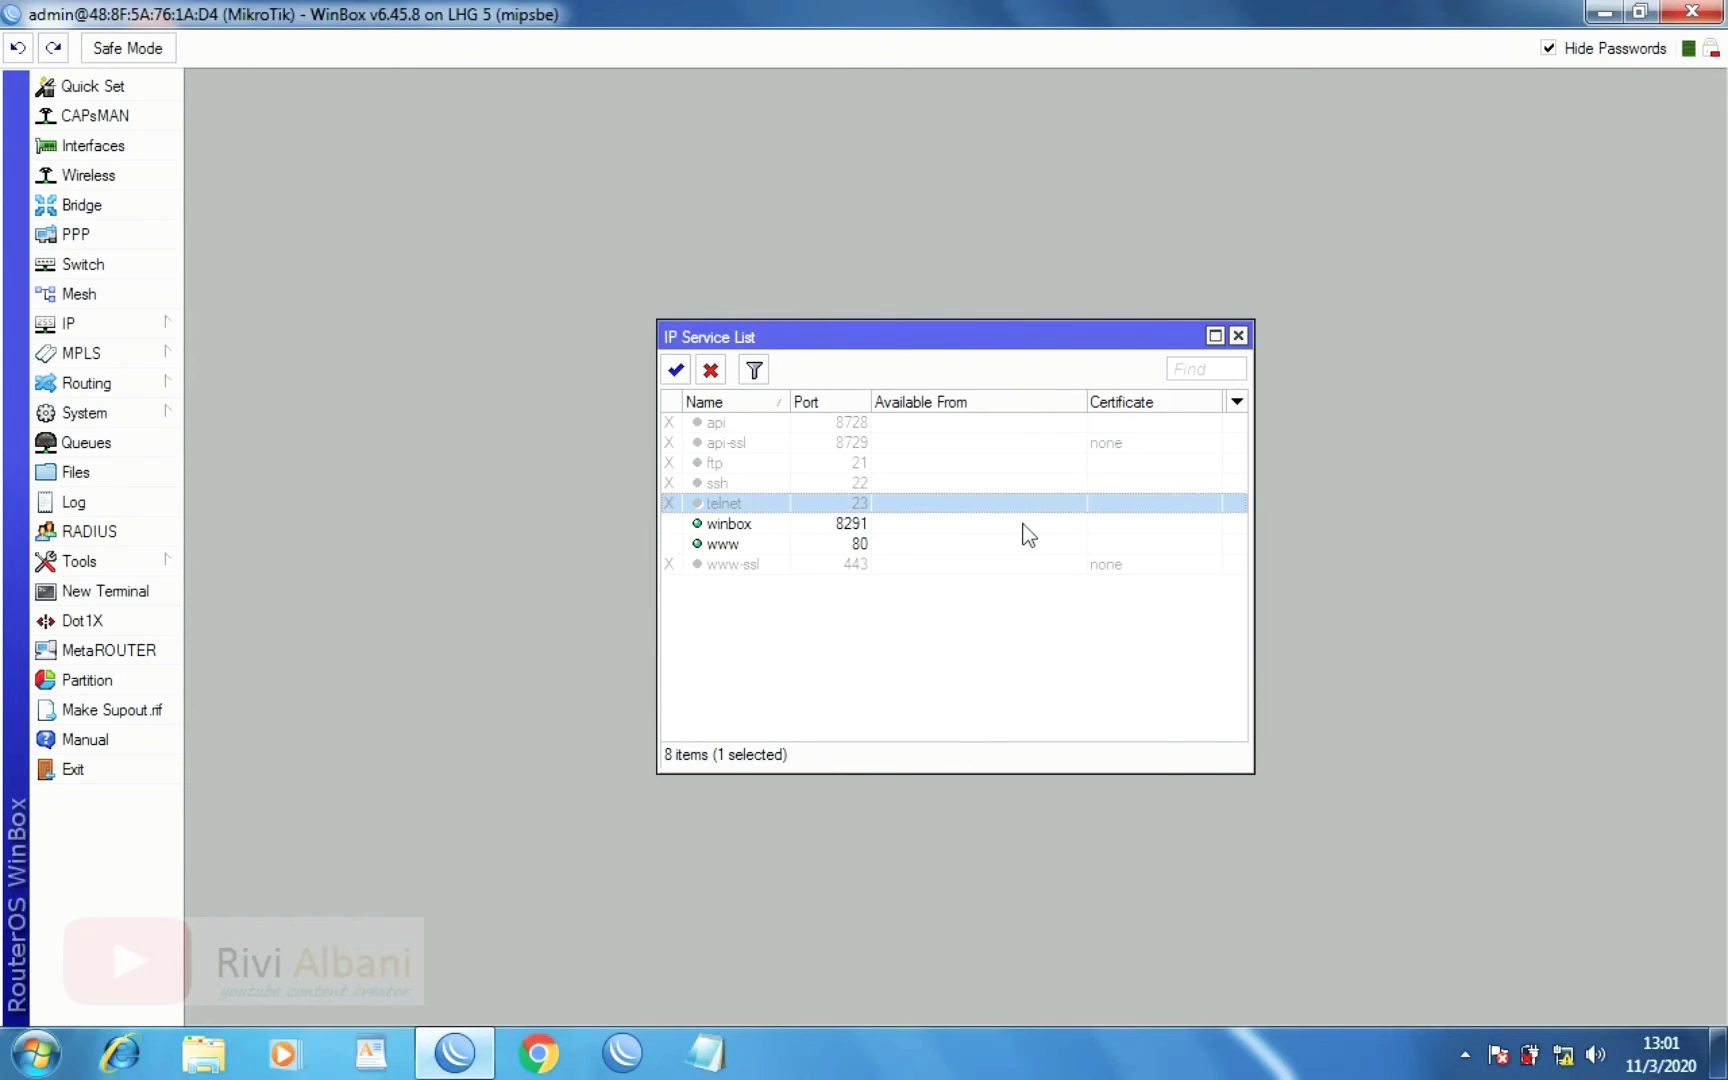
double_click(1024, 525)
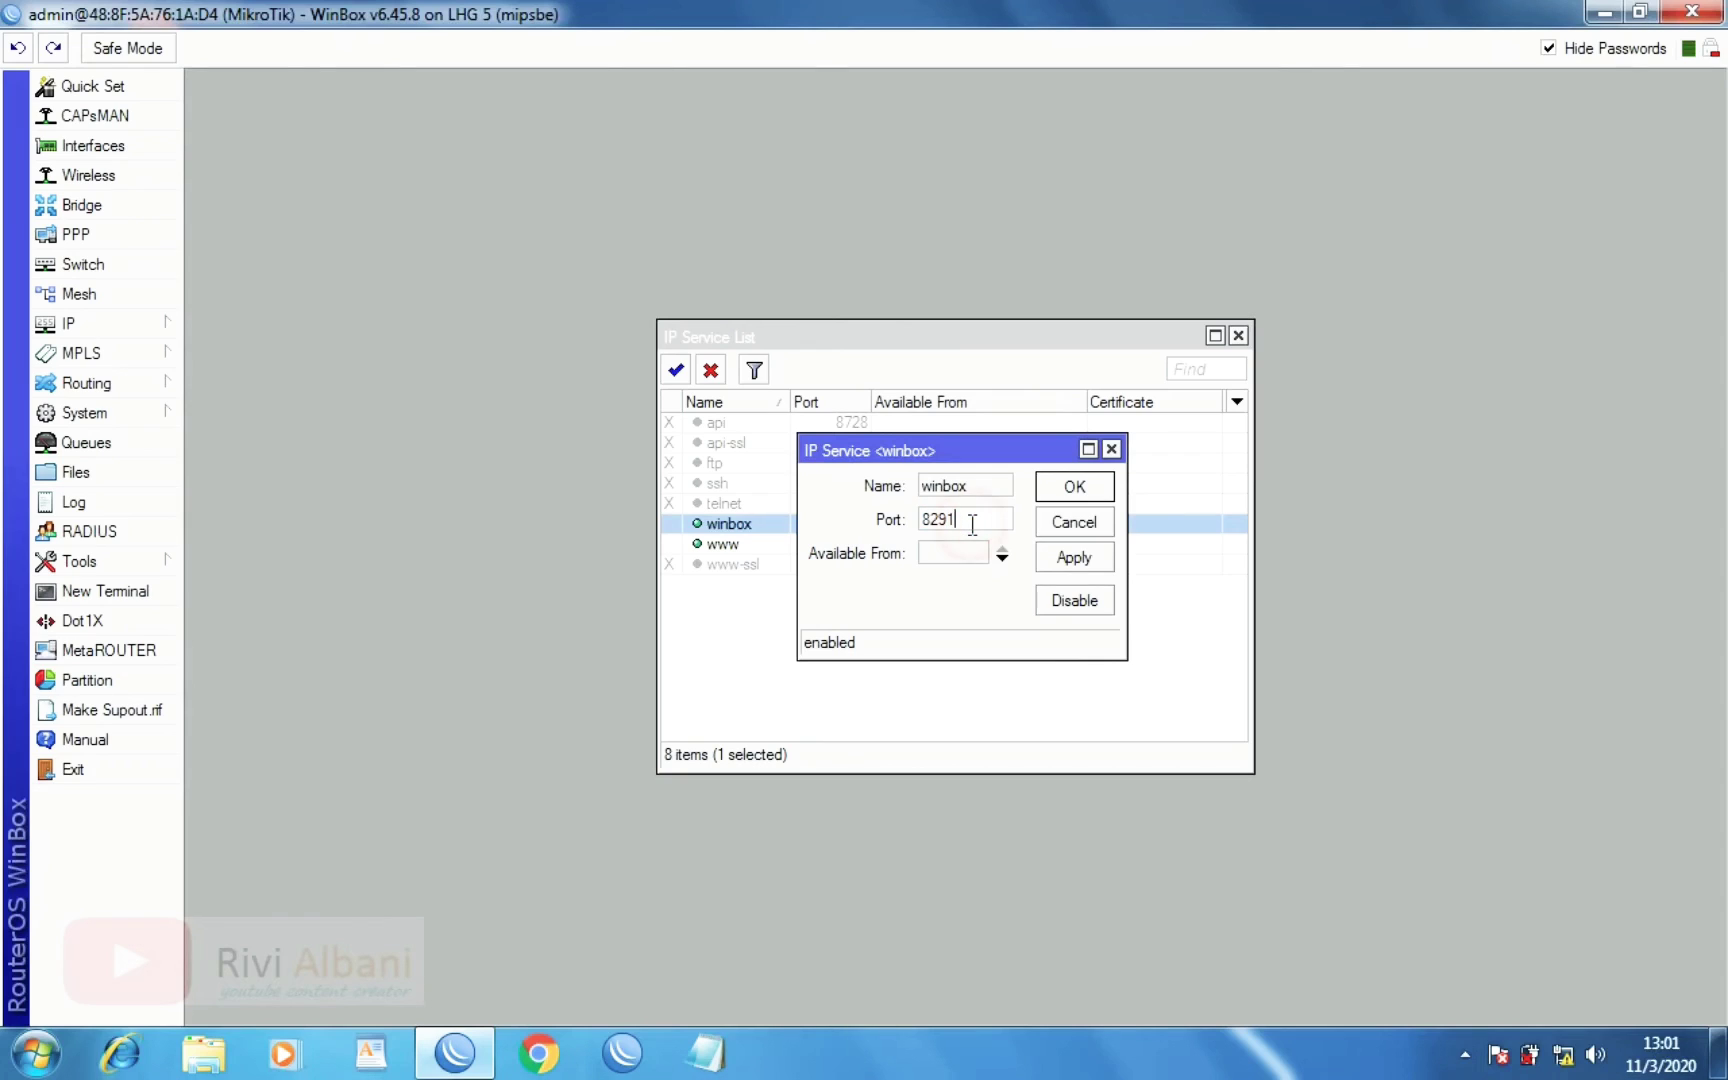
type("8296")
left_click(1085, 565)
left_click(1075, 487)
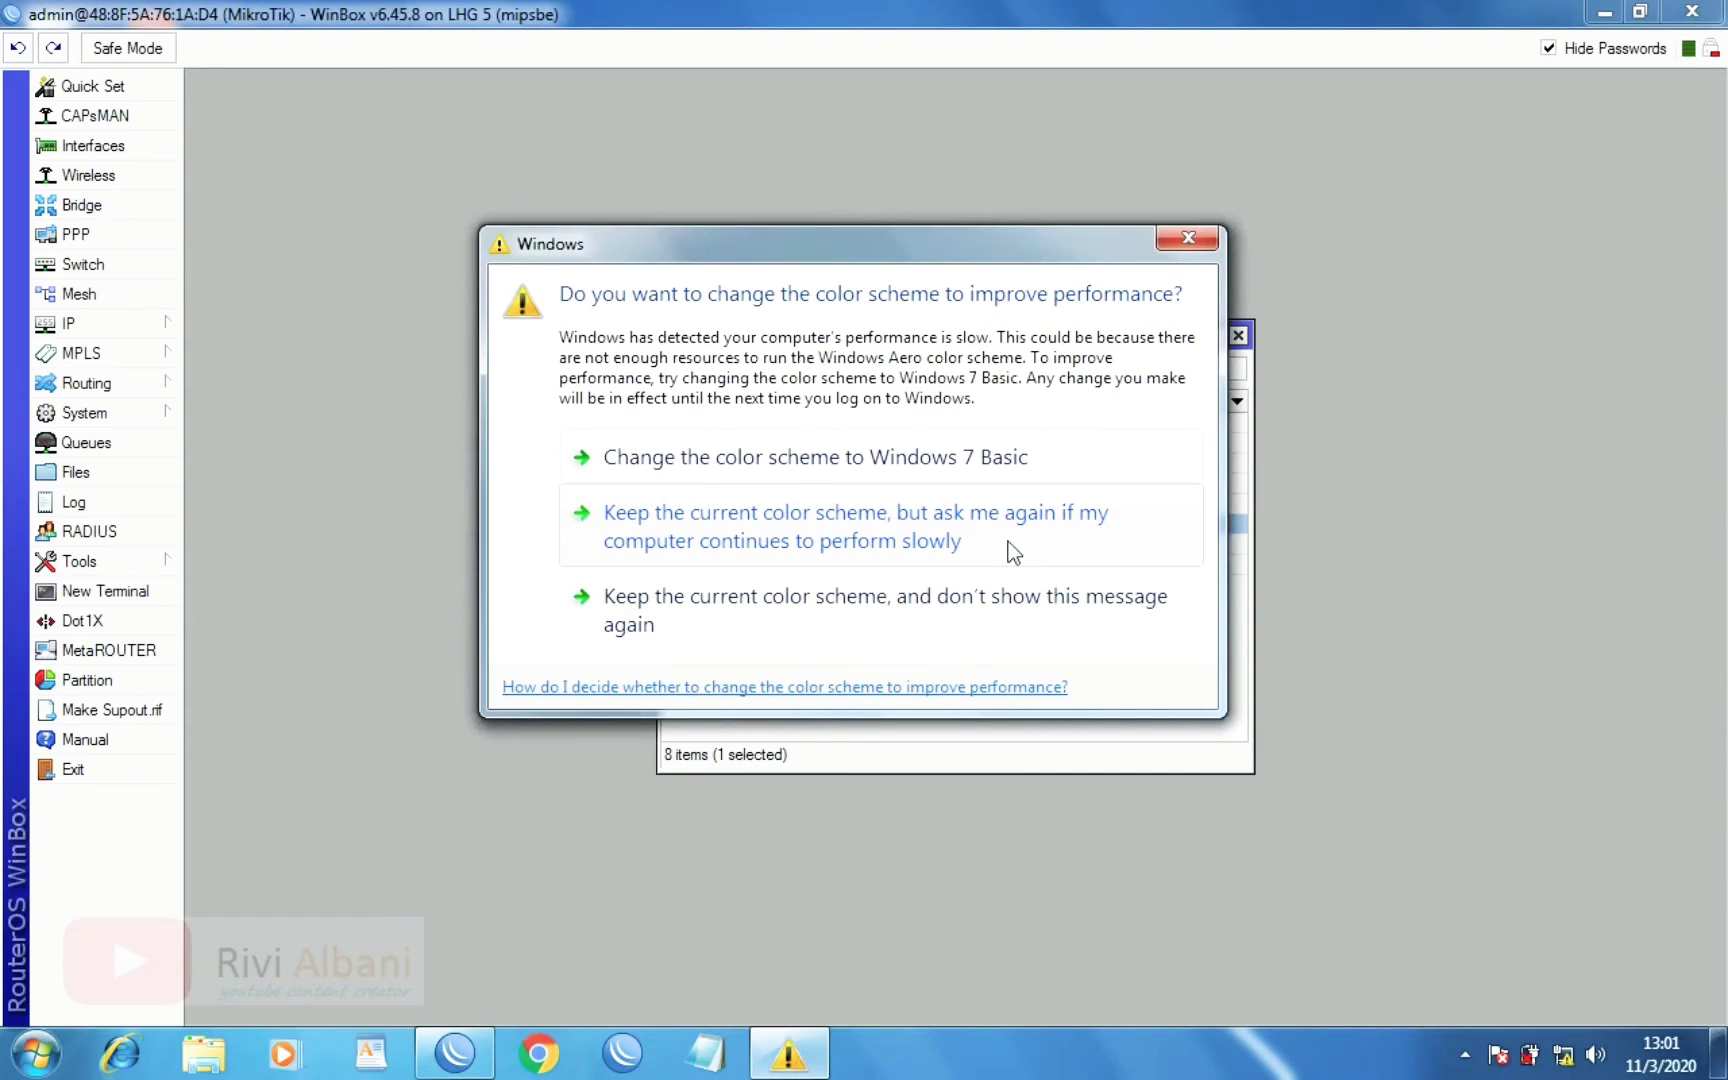
Step: Change the www service port to 89 and close the IP Service List
left_click(1189, 240)
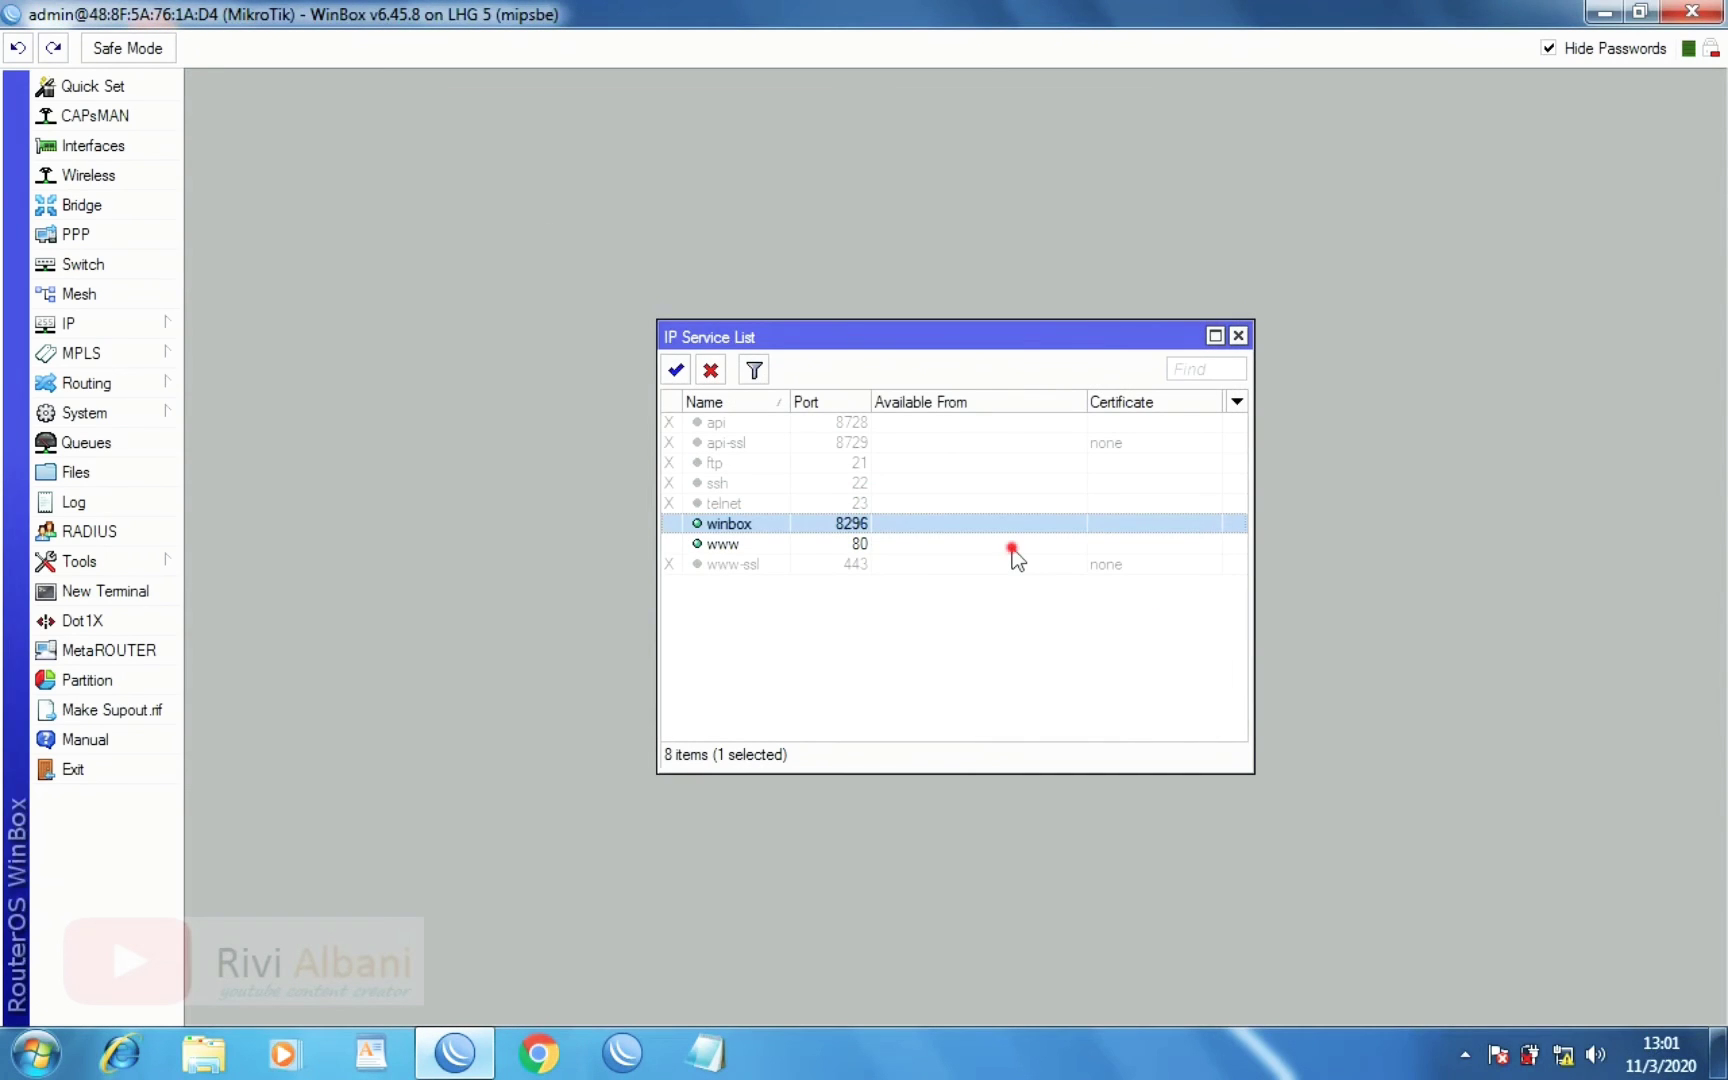
left_click(1011, 546)
double_click(1003, 543)
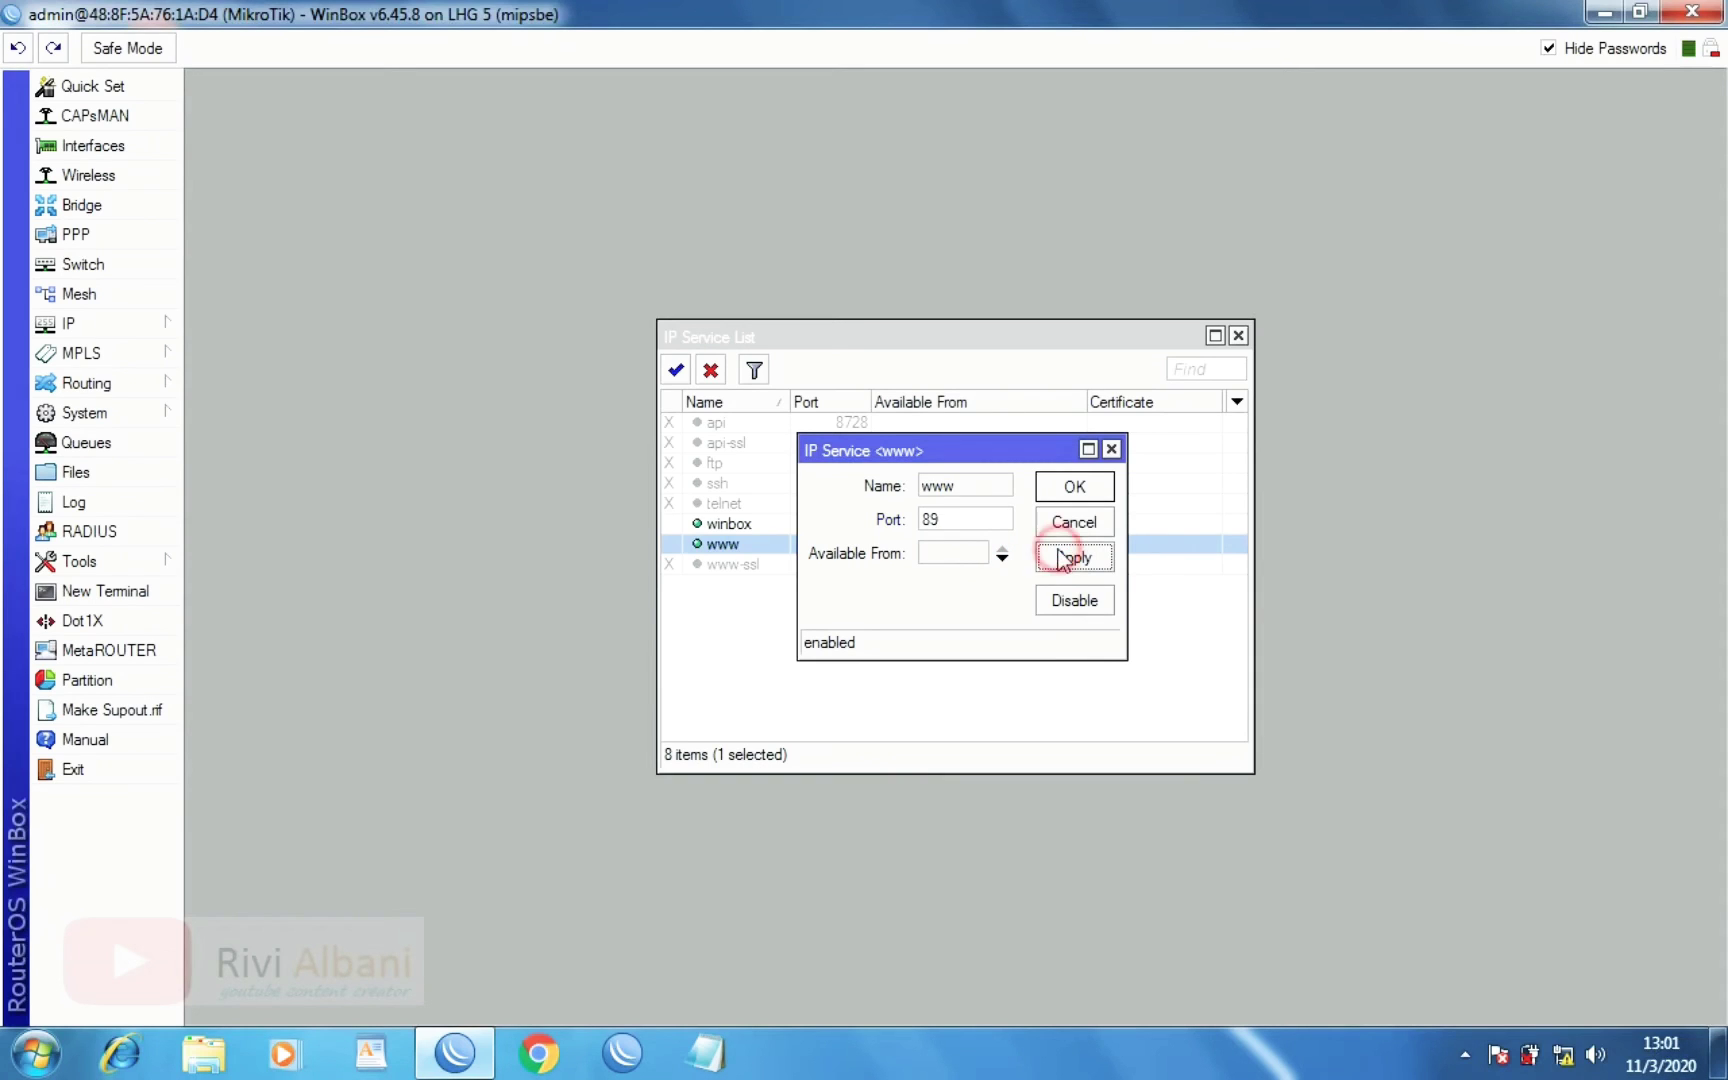
left_click(1068, 492)
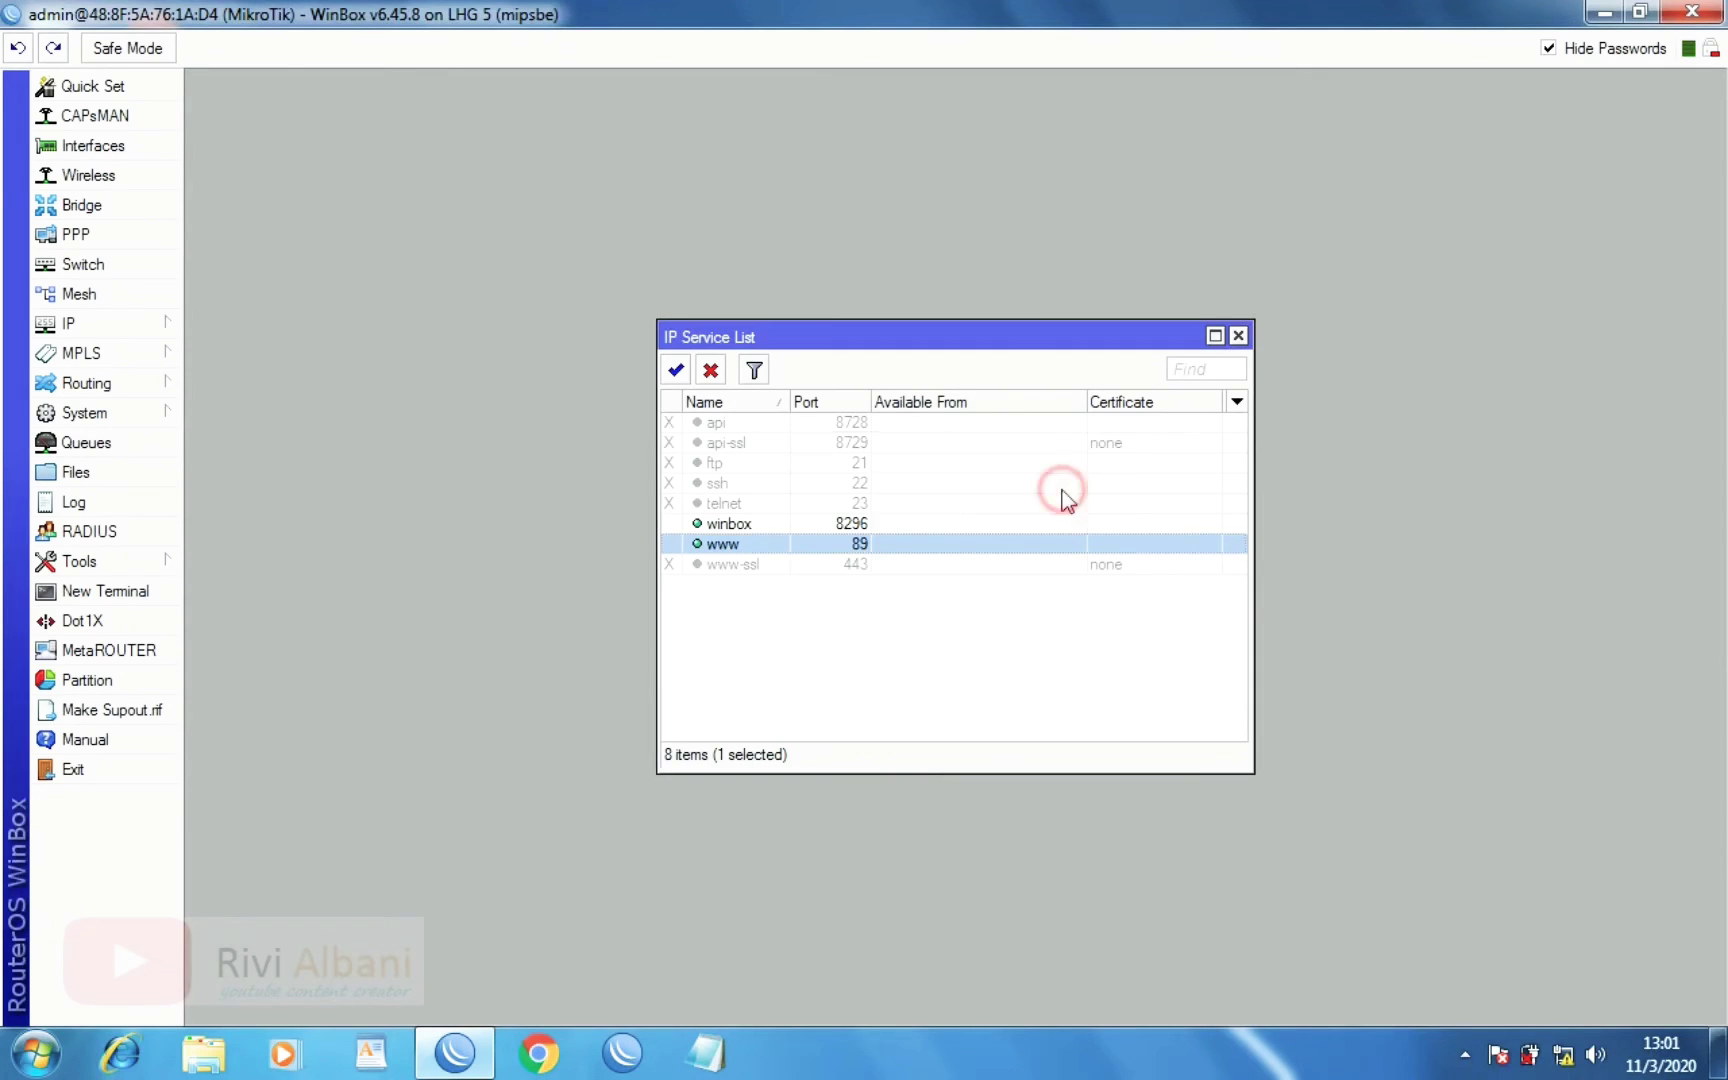
left_click(1240, 337)
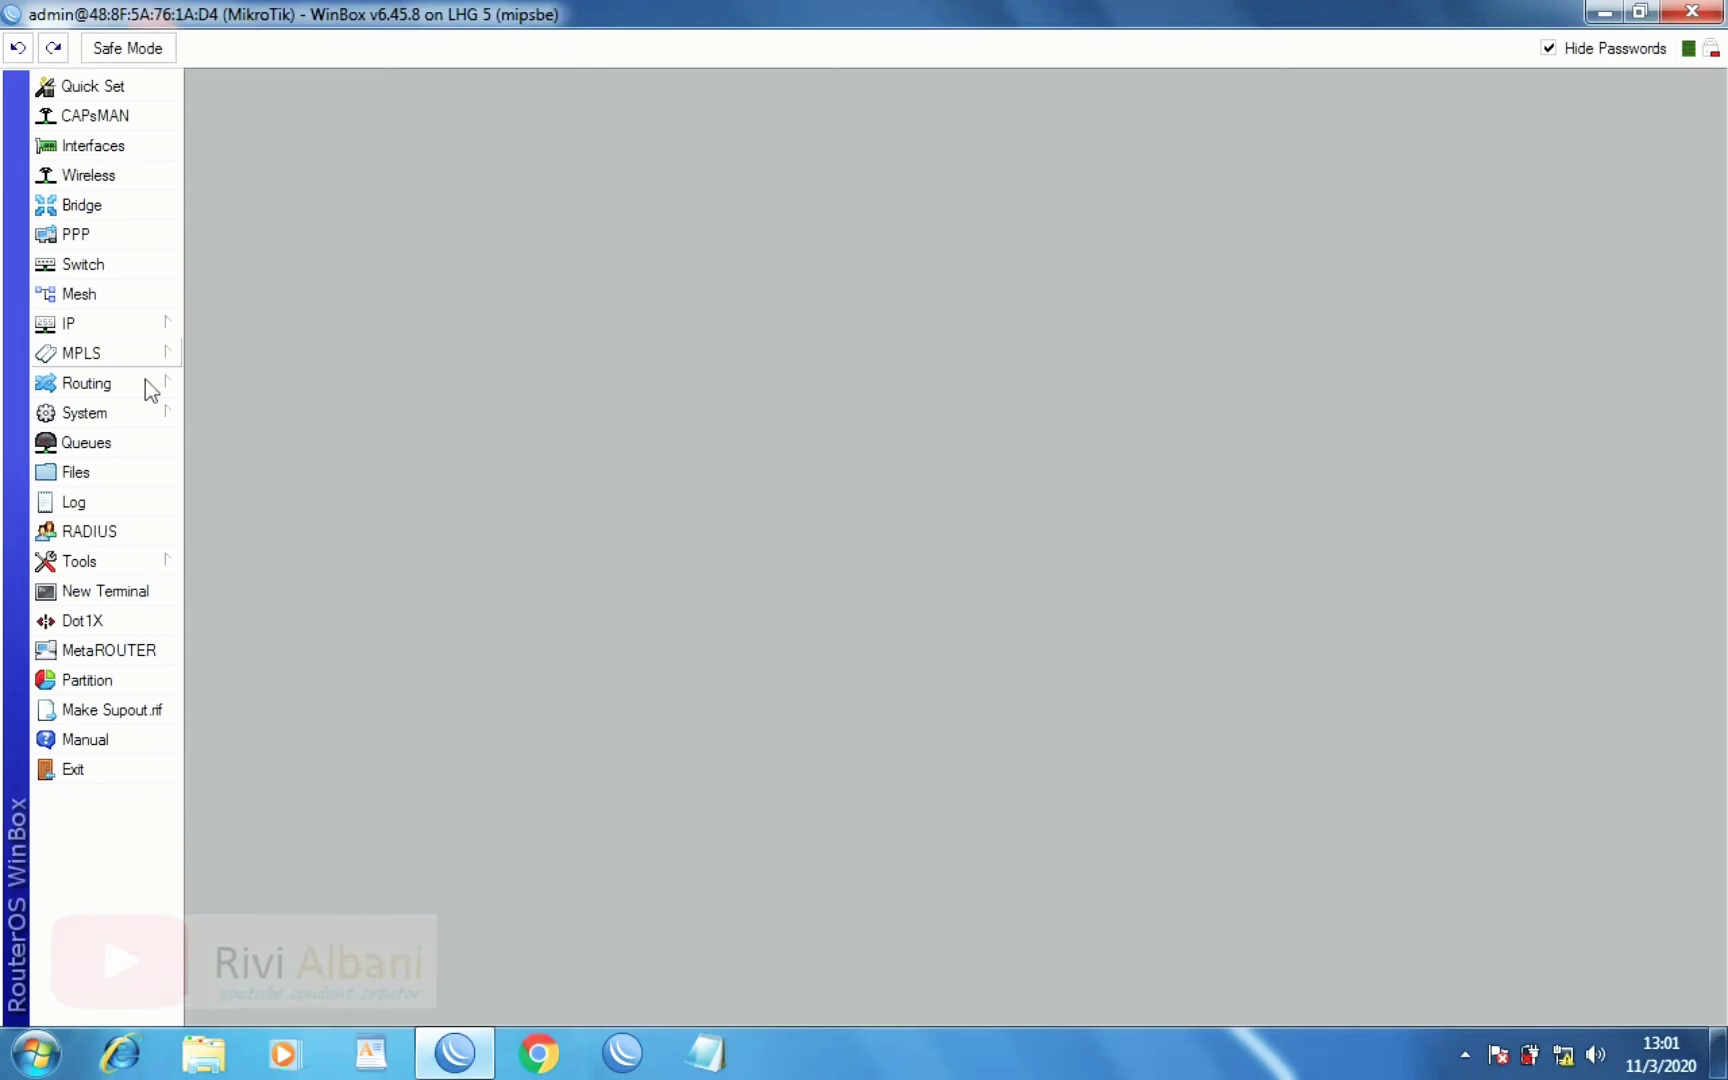
Step: Set the router identity to 'ANTENA MAS RIVI' in System > Identity
left_click(150, 412)
left_click(256, 493)
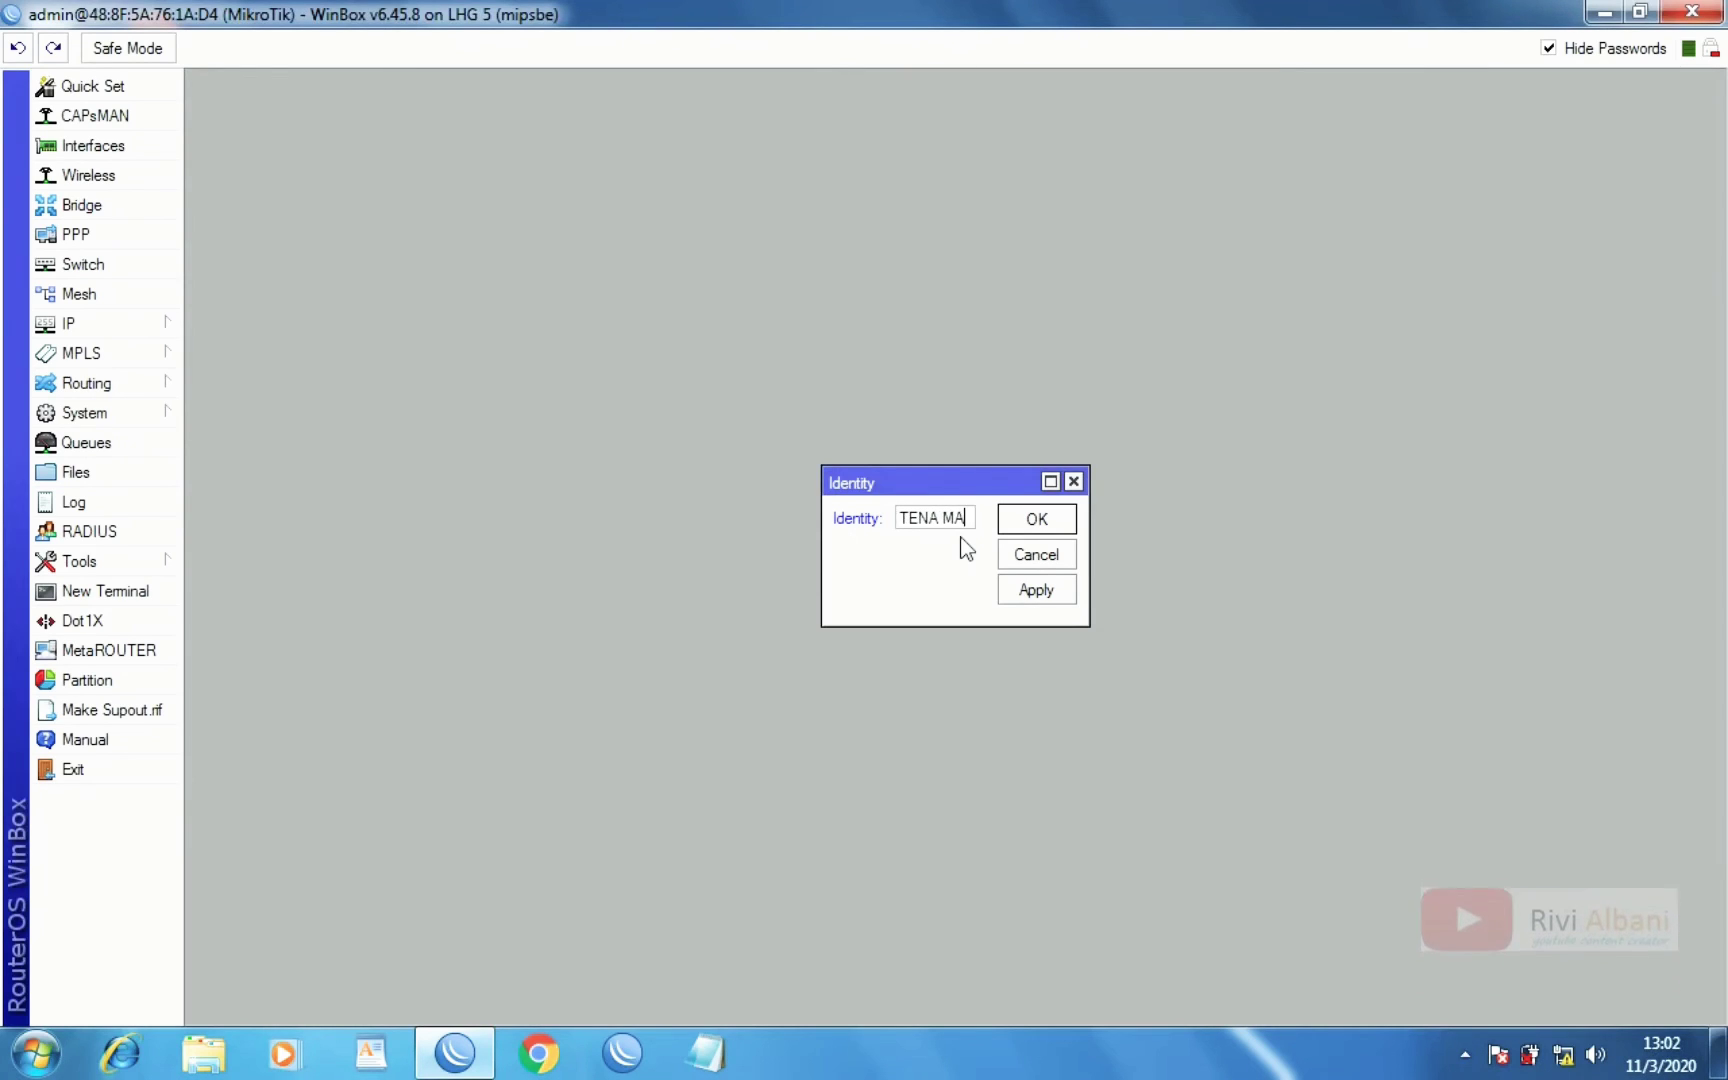
left_click(1050, 594)
left_click(1035, 520)
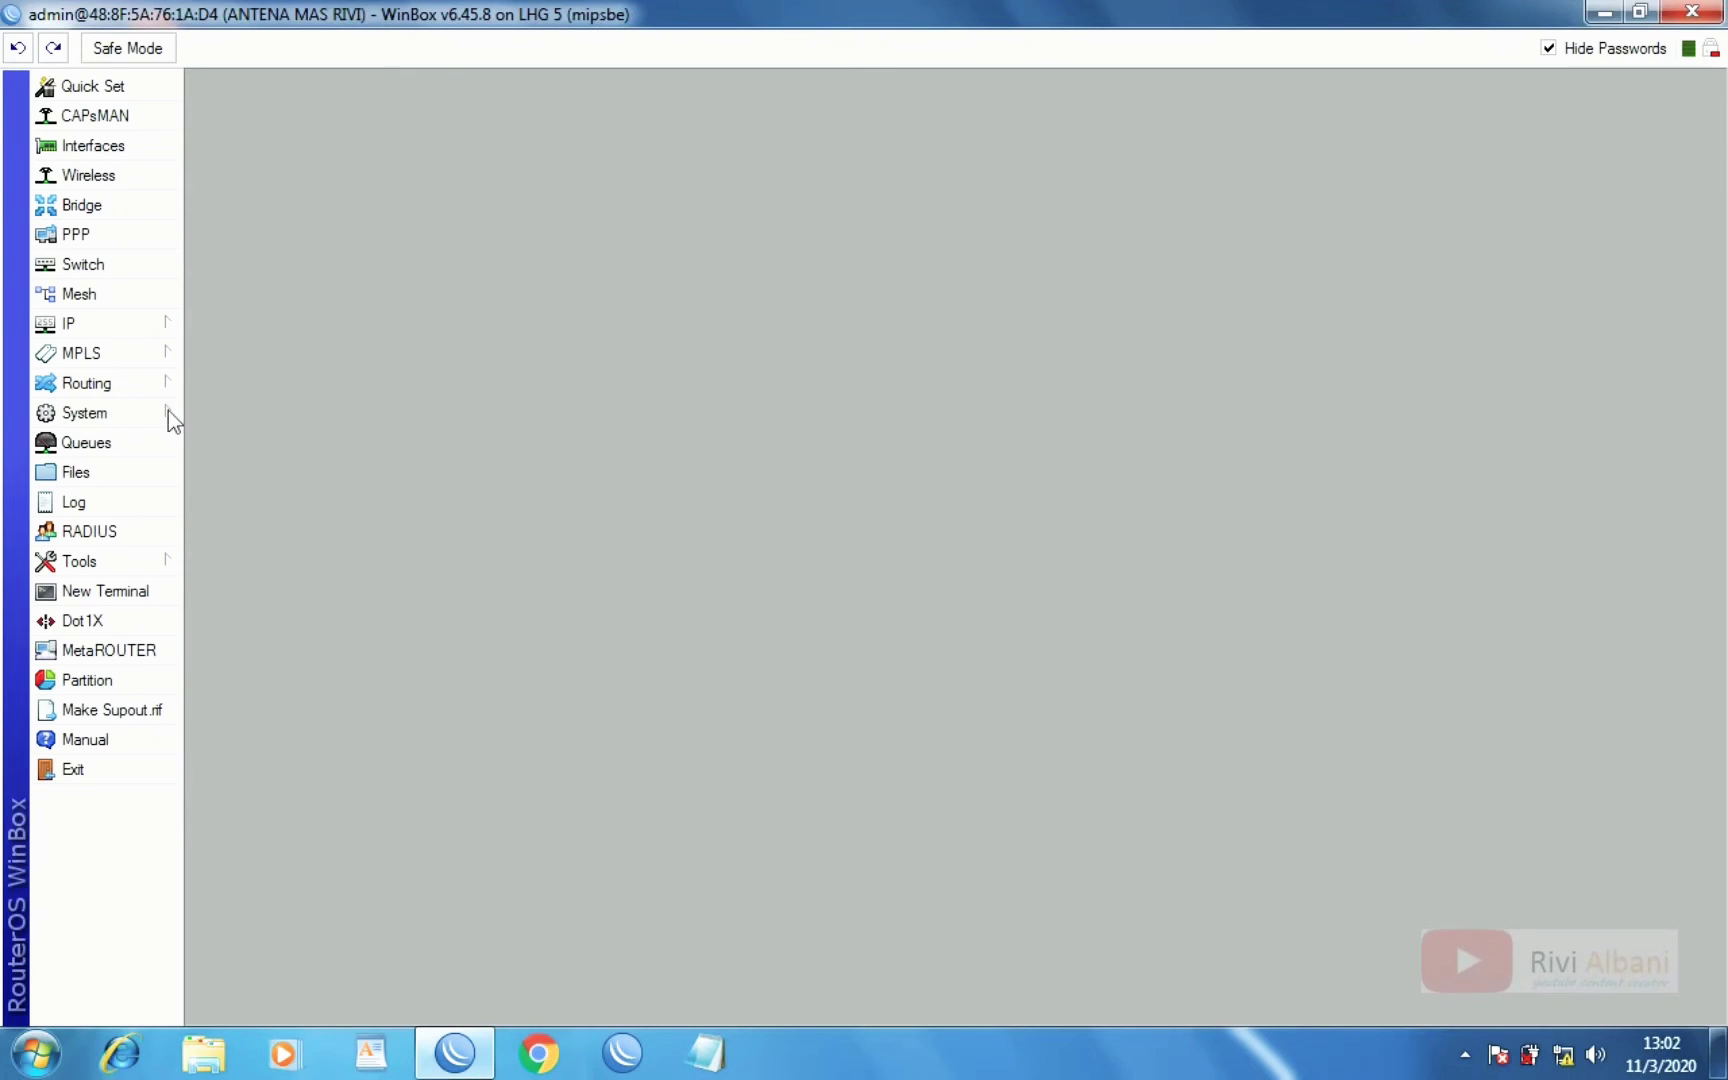
Step: Start a new router user in System > Users and assign it the full group
left_click(125, 412)
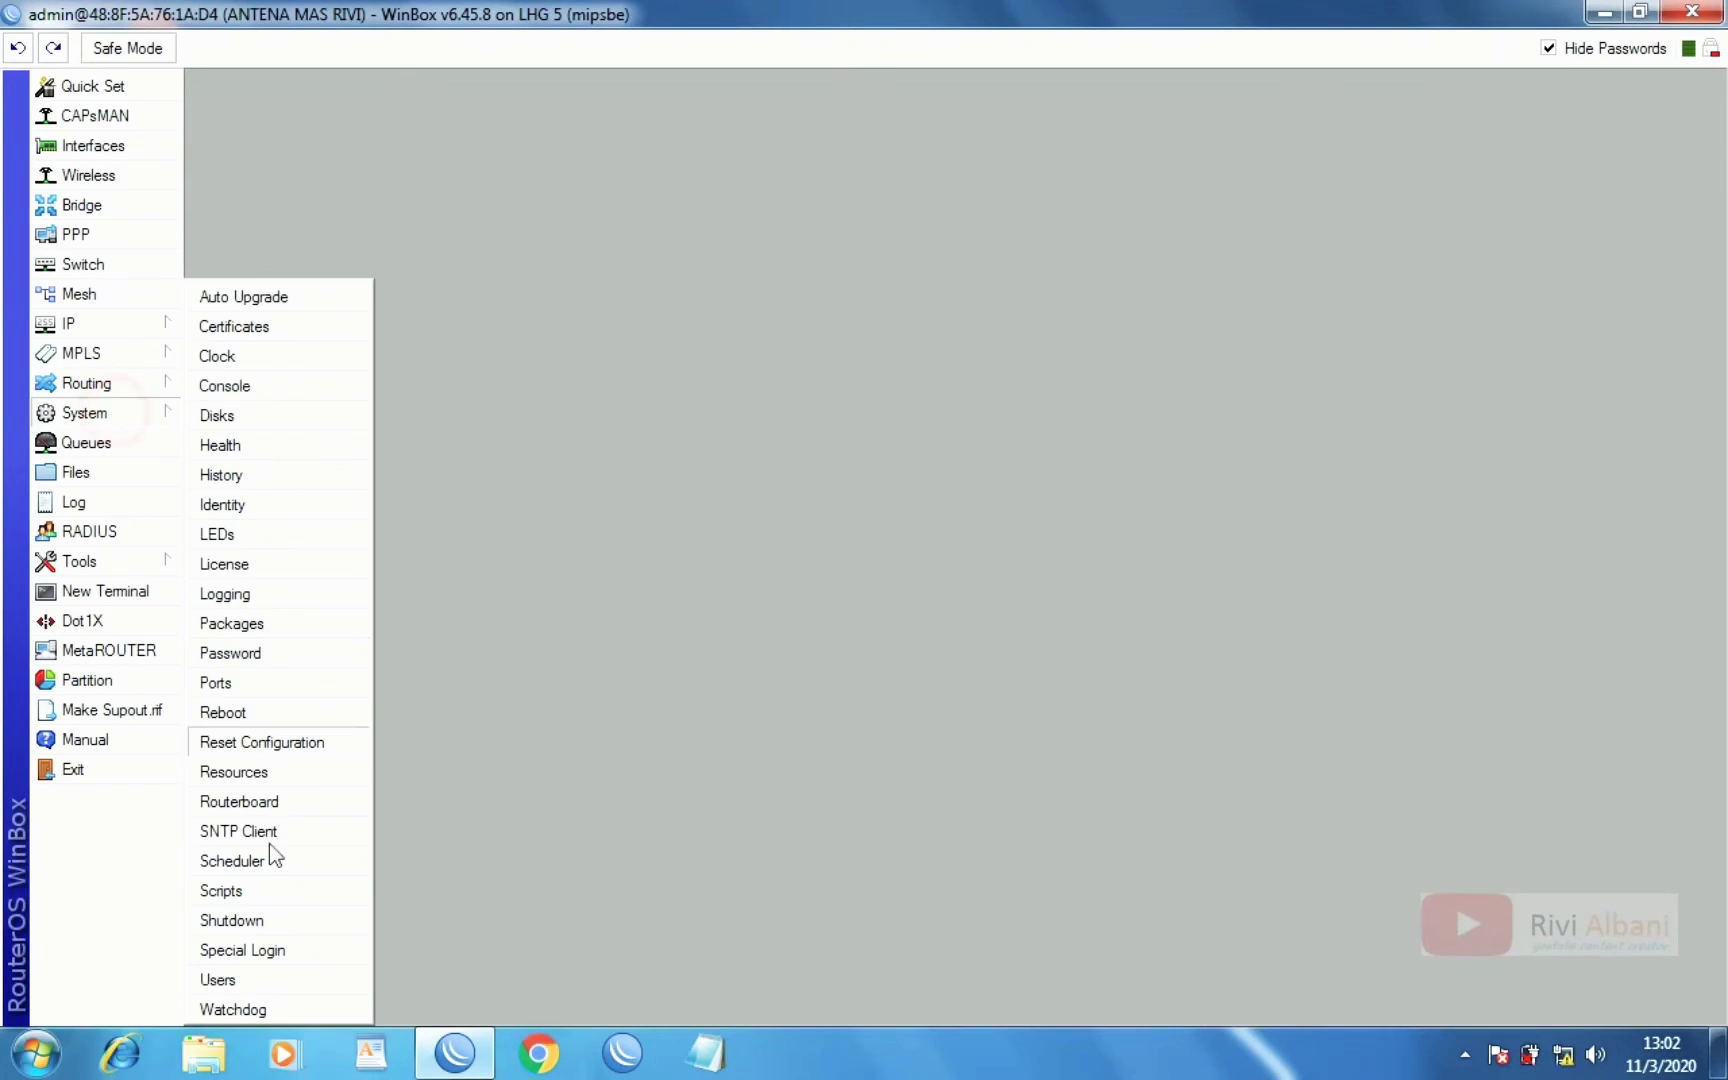
left_click(217, 980)
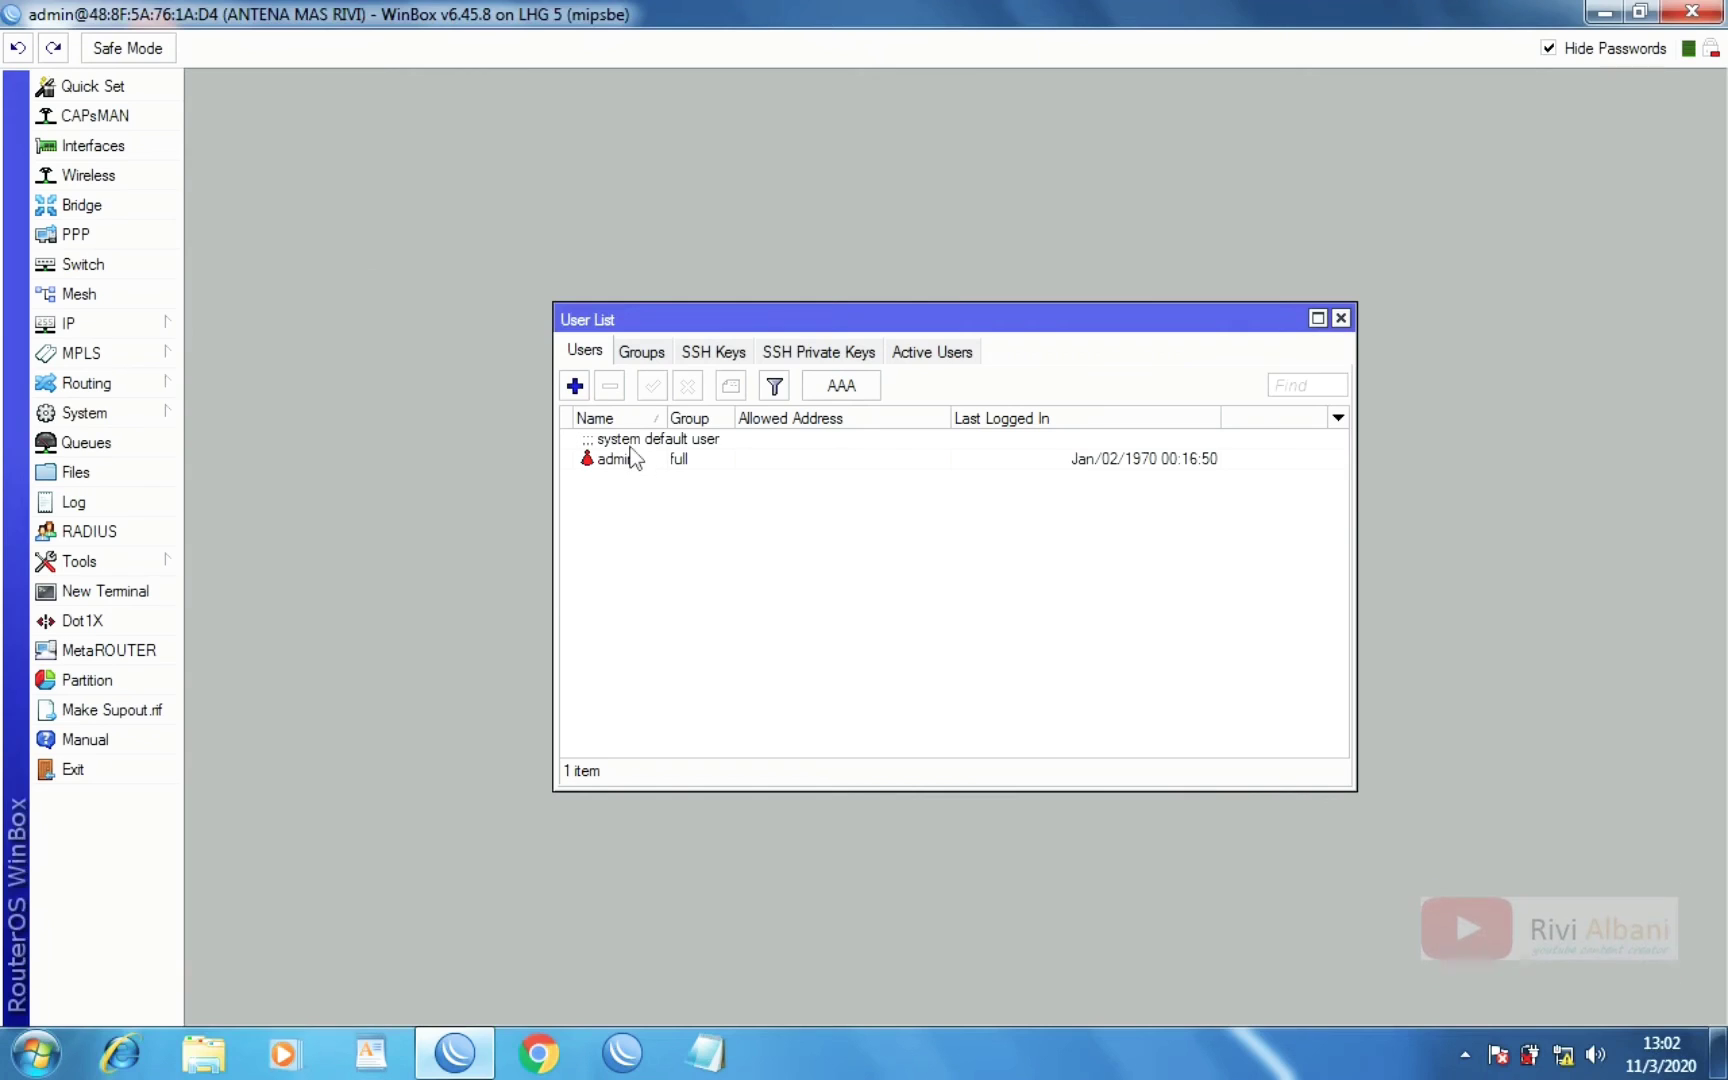
key("Insert")
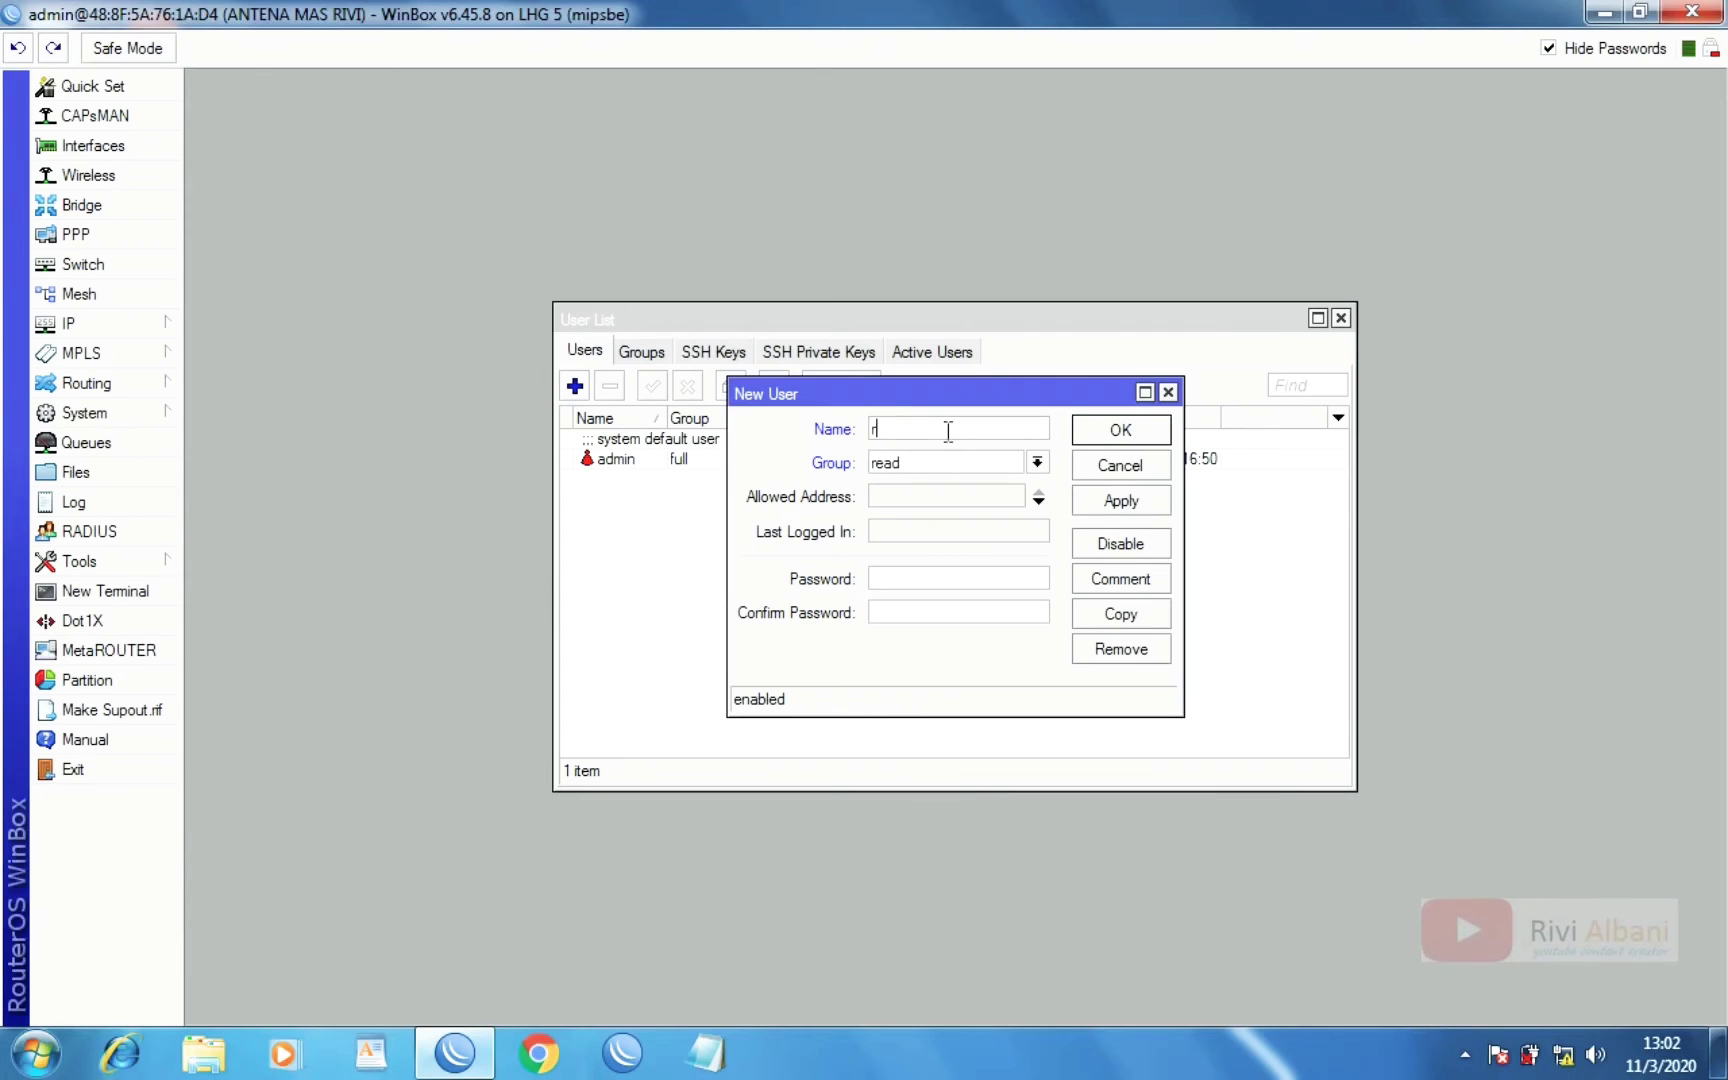
left_click(1039, 458)
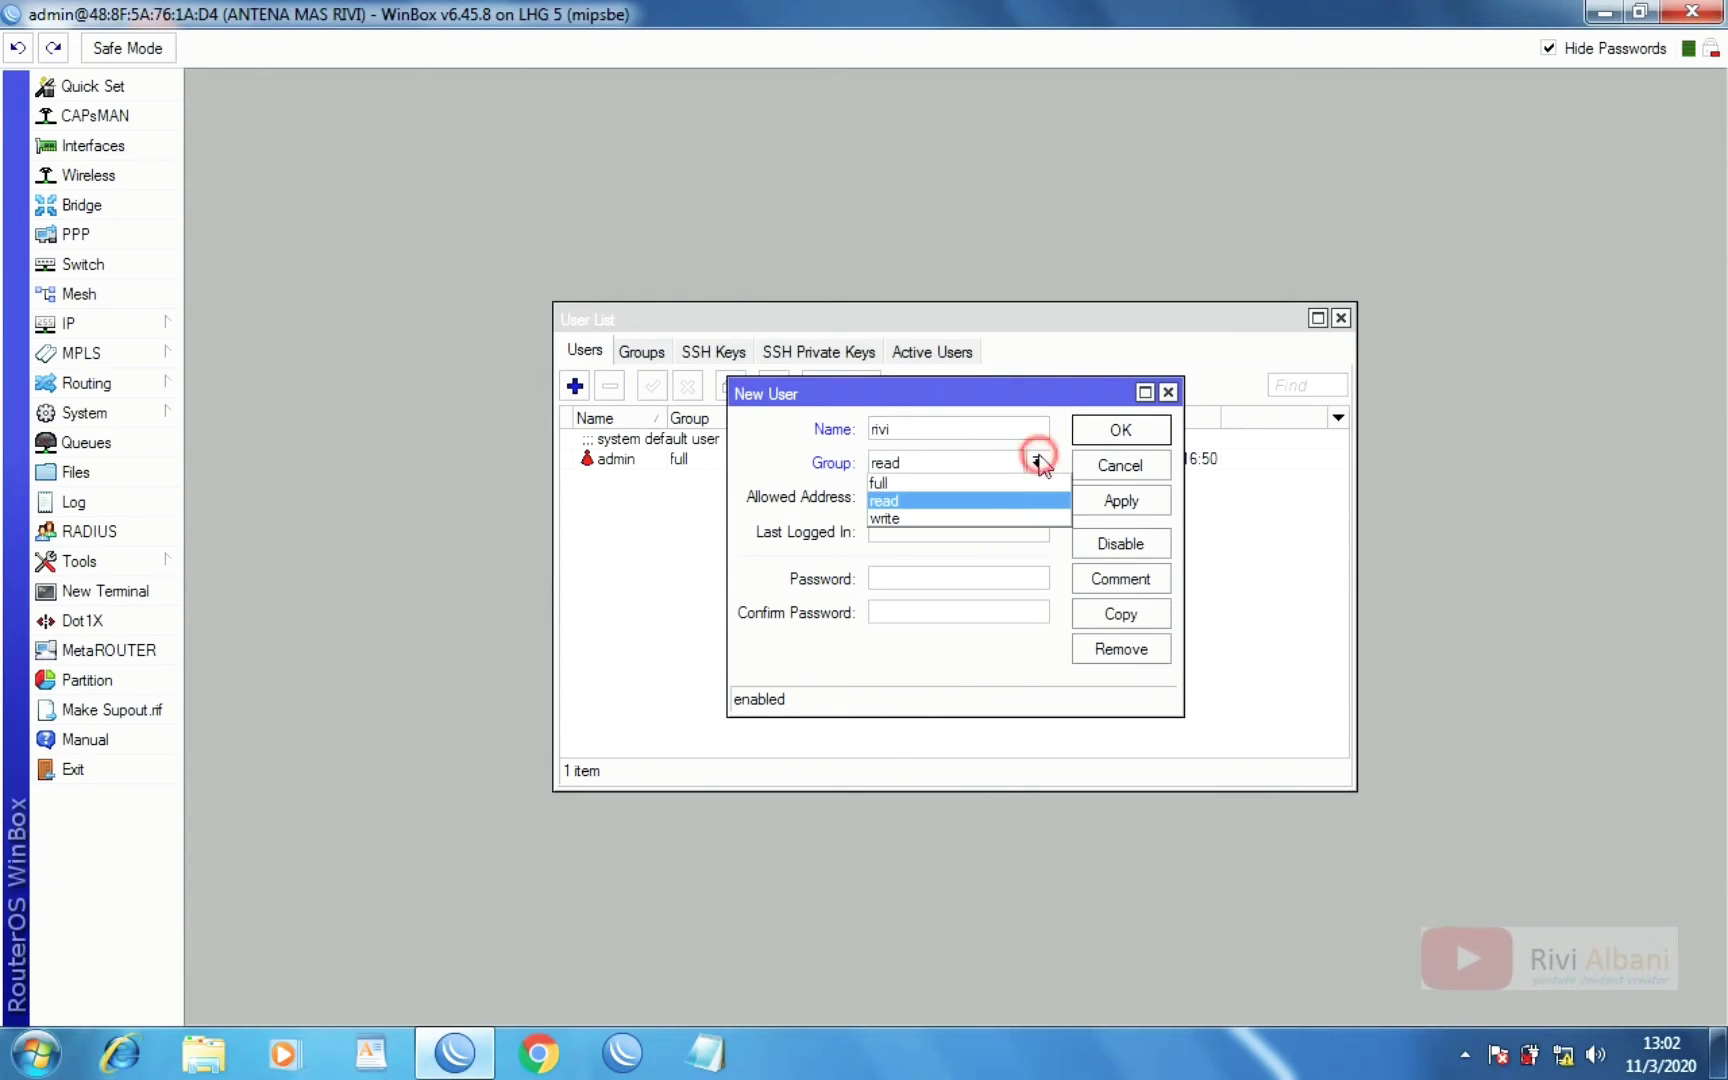
left_click(992, 486)
Step: Enter the new user's password and confirmation, save the user, and close the User List
left_click(963, 578)
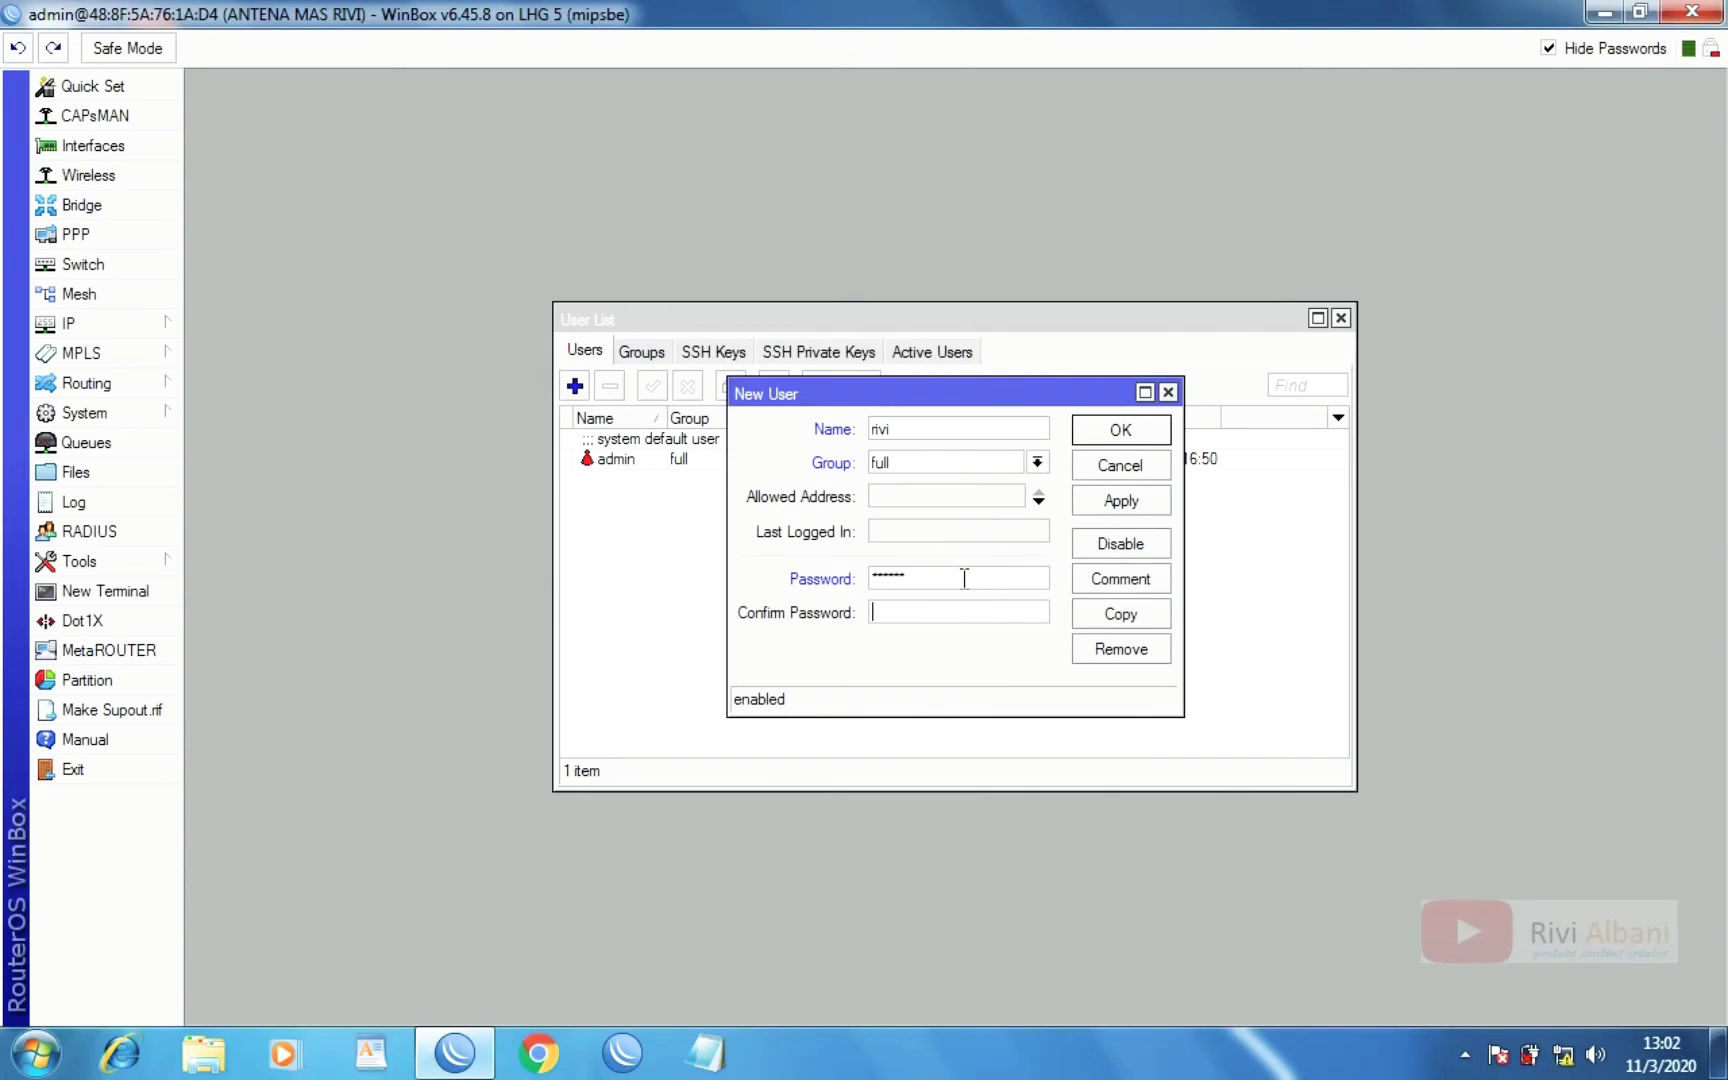
type("ri")
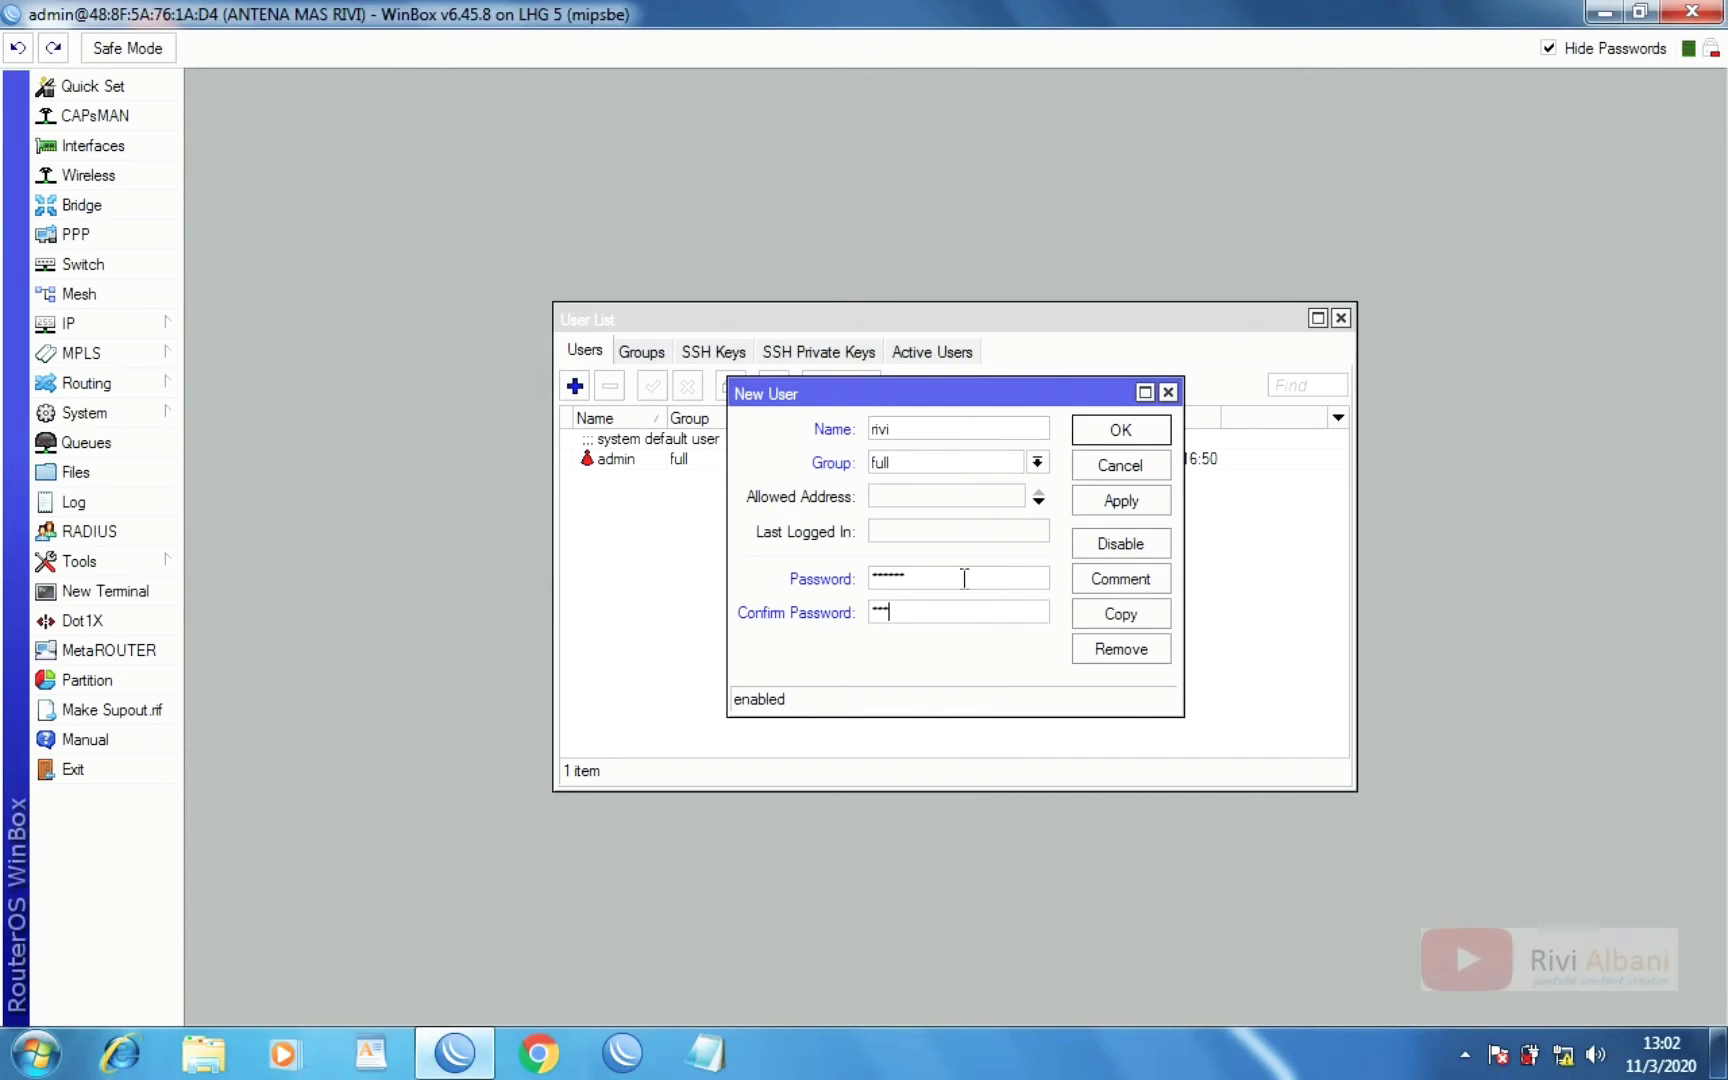
key("BackSpace")
key("BackSpace")
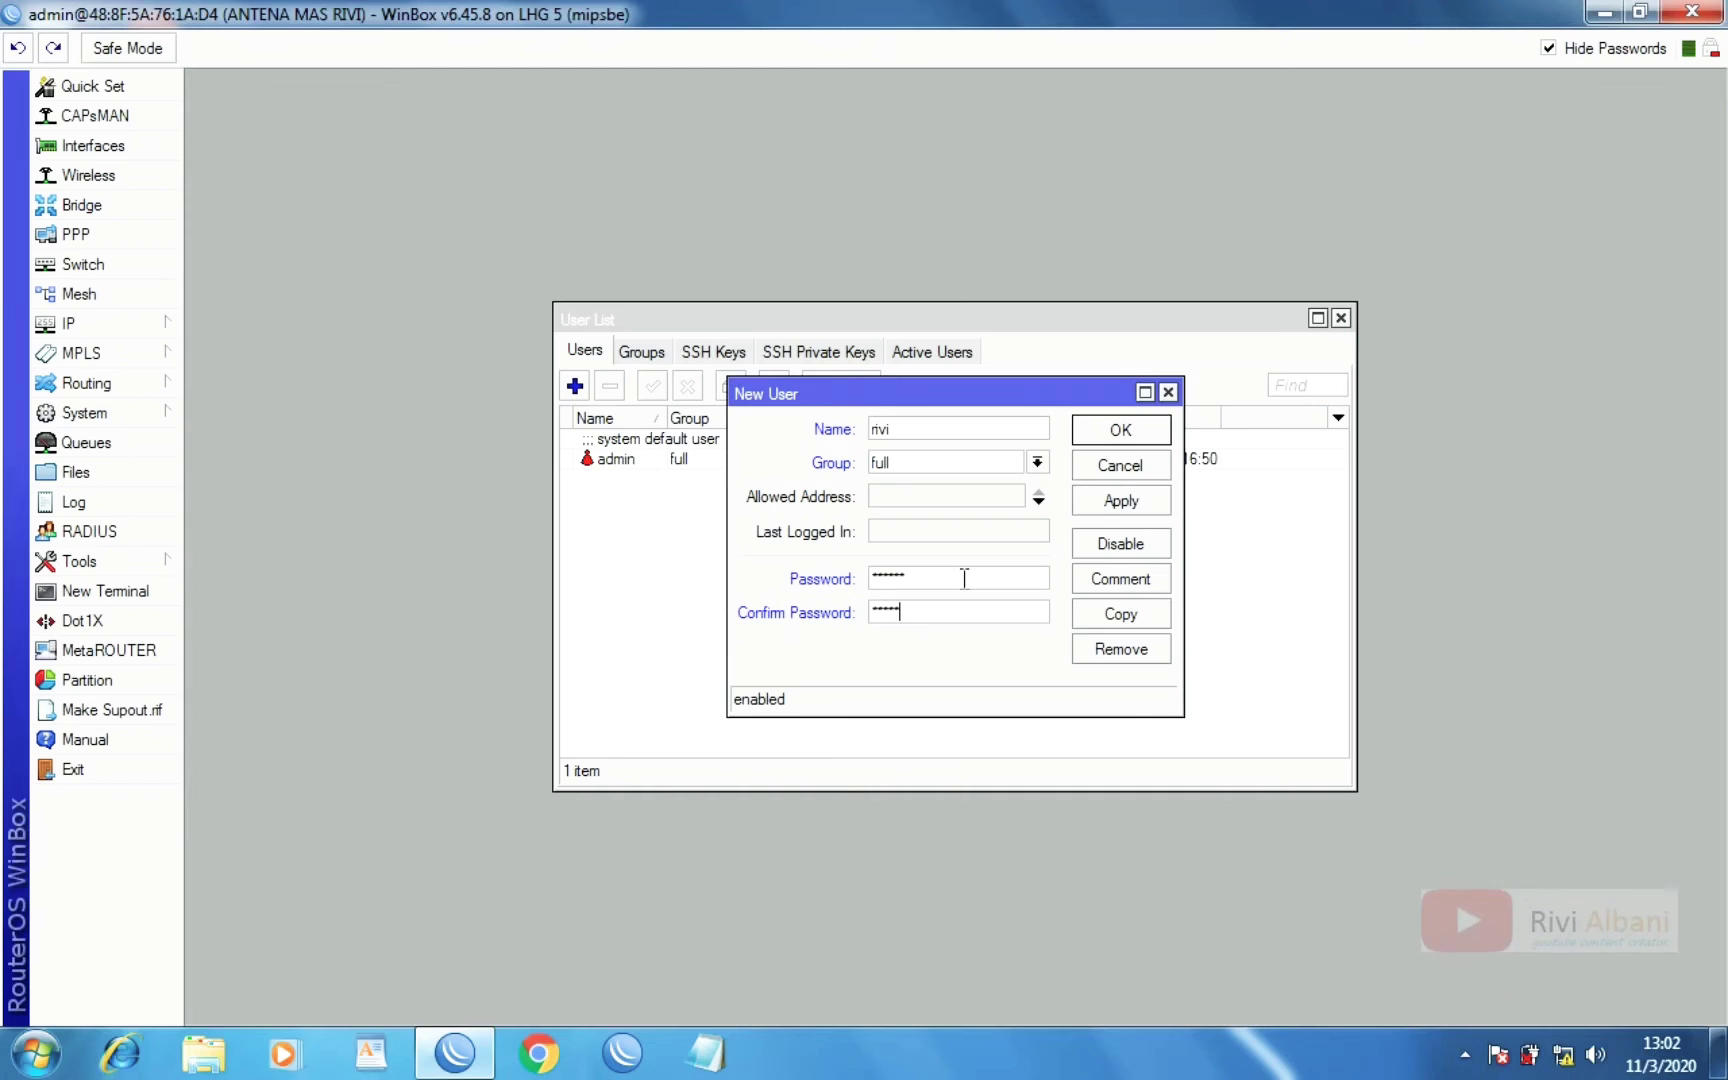
left_click(1120, 505)
left_click(1160, 428)
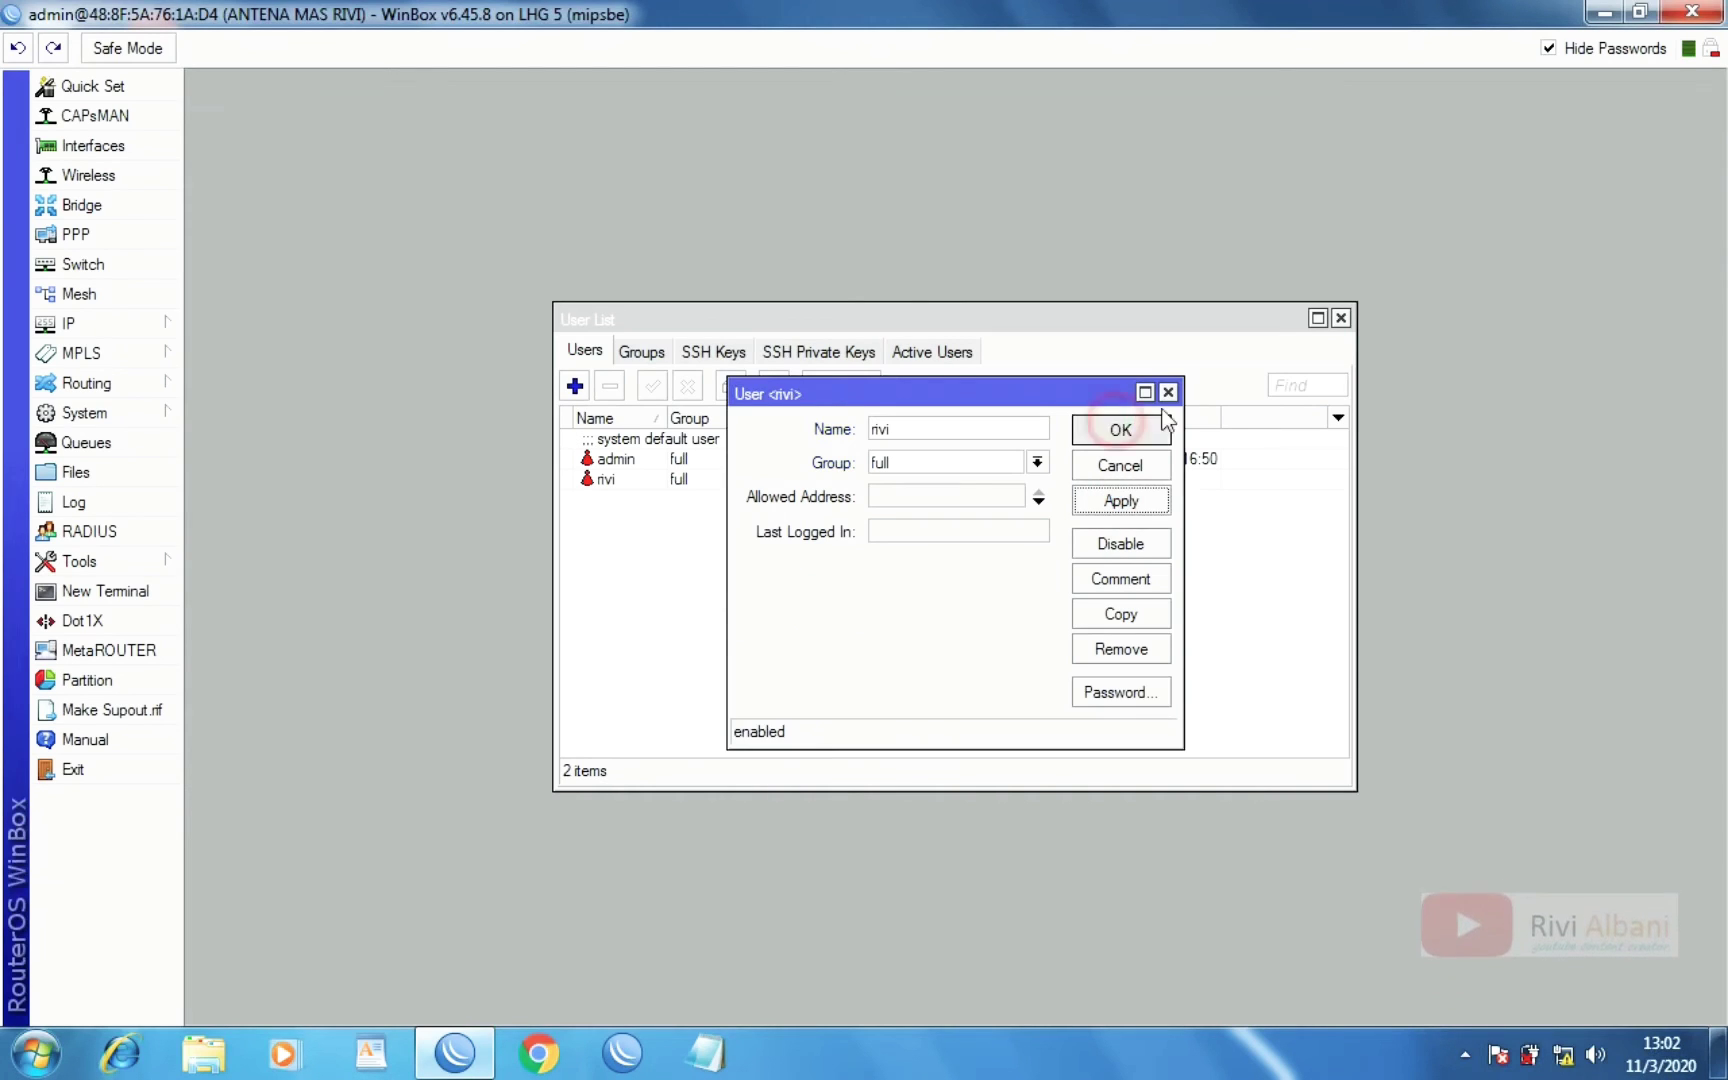
left_click(1340, 318)
Step: Open wlan1's settings in Advanced Mode, maximized, showing the Wireless tab
left_click(124, 179)
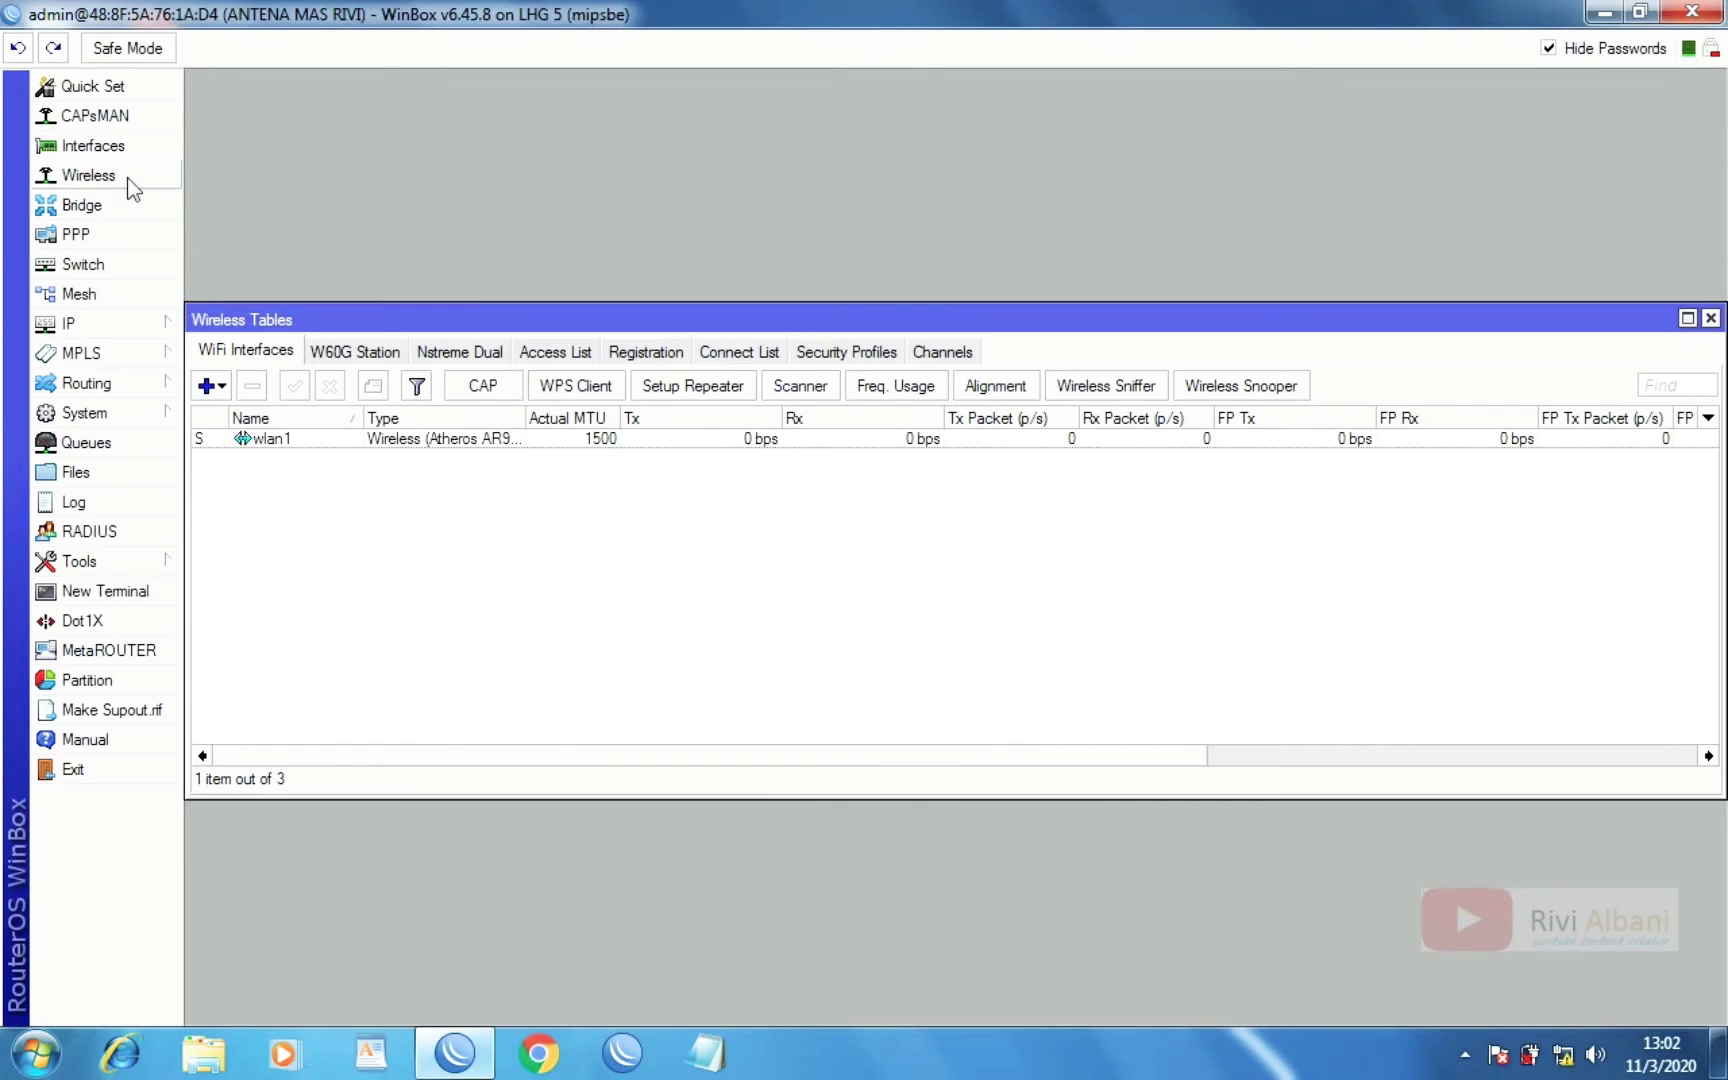
left_click(296, 439)
double_click(296, 439)
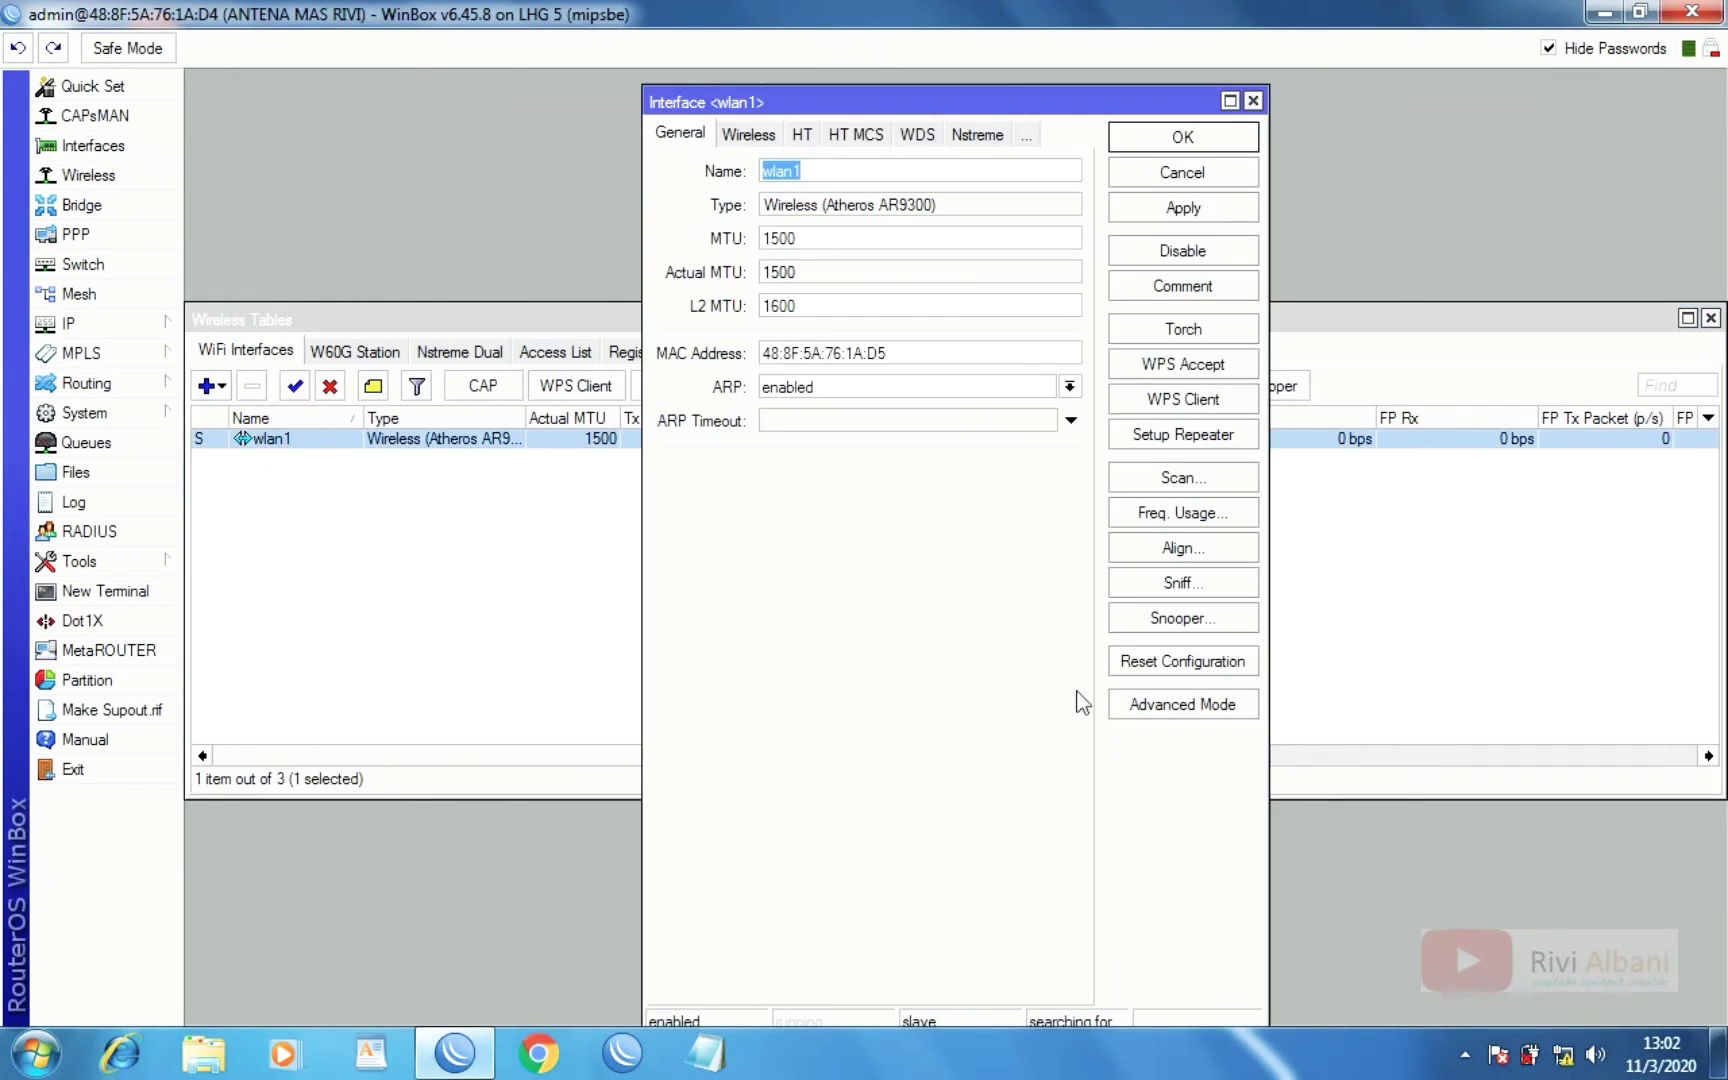
left_click(1174, 704)
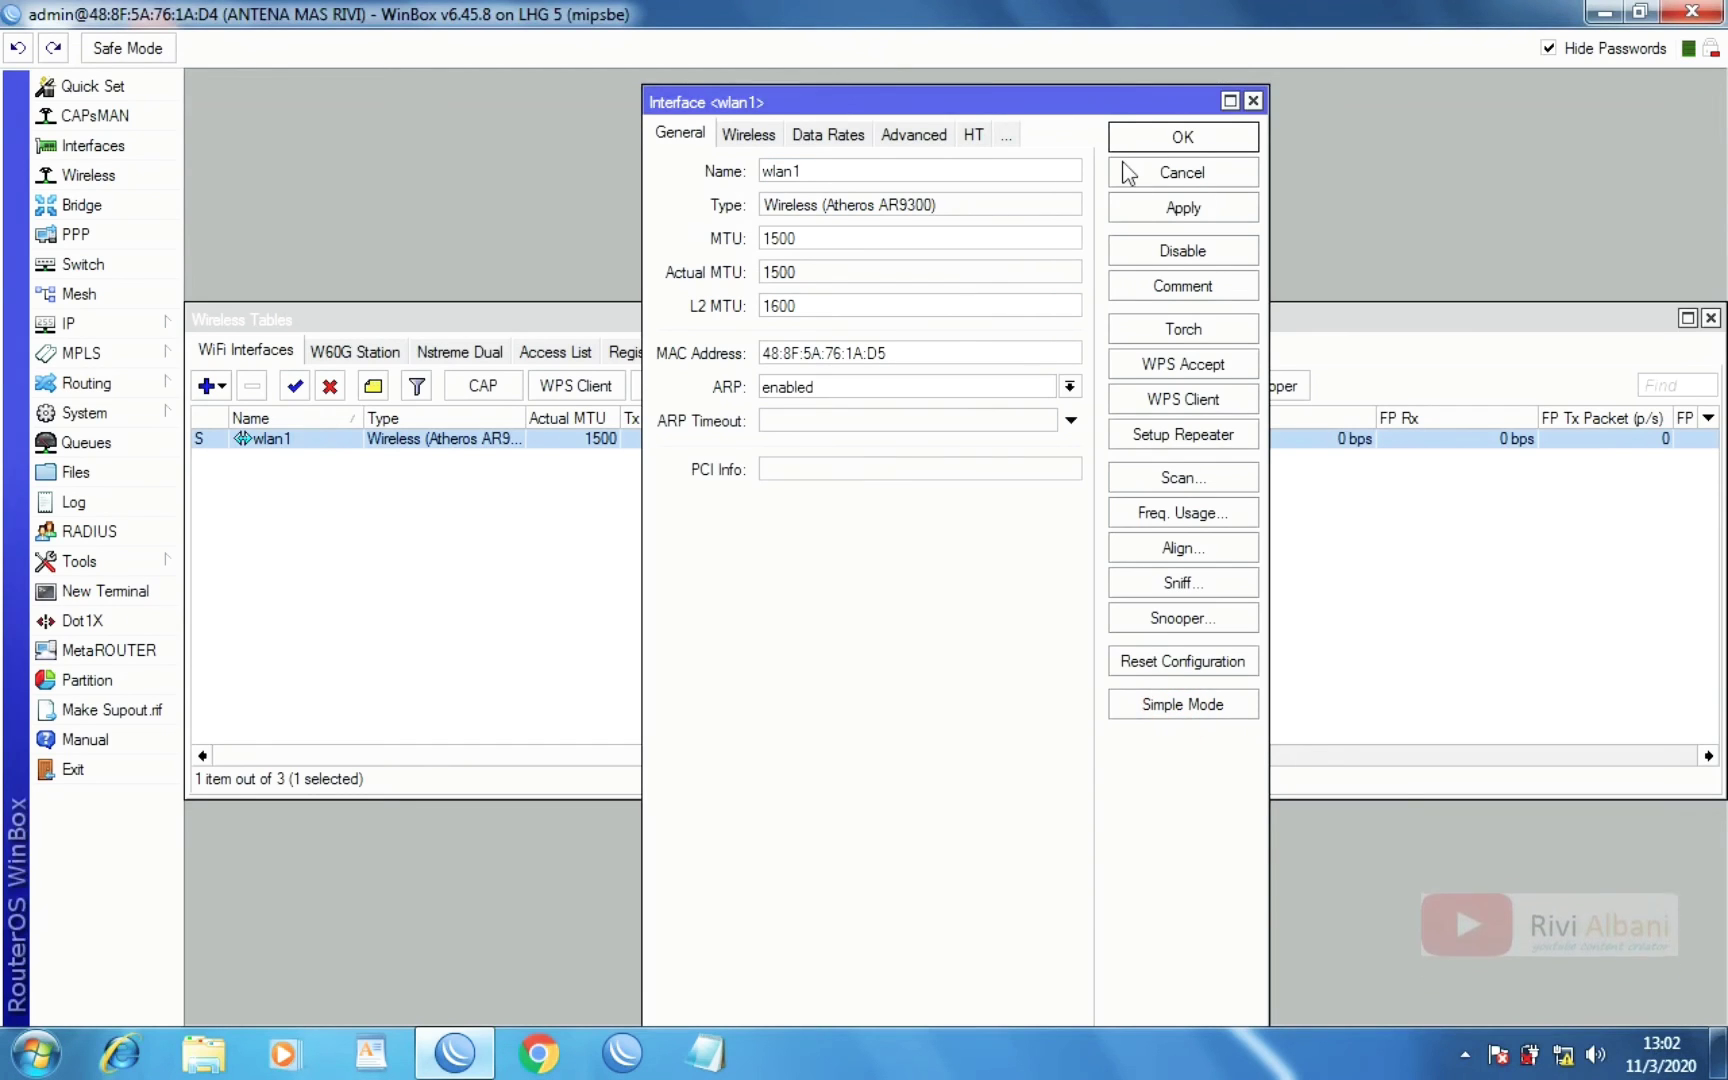
left_click(1113, 101)
double_click(1113, 101)
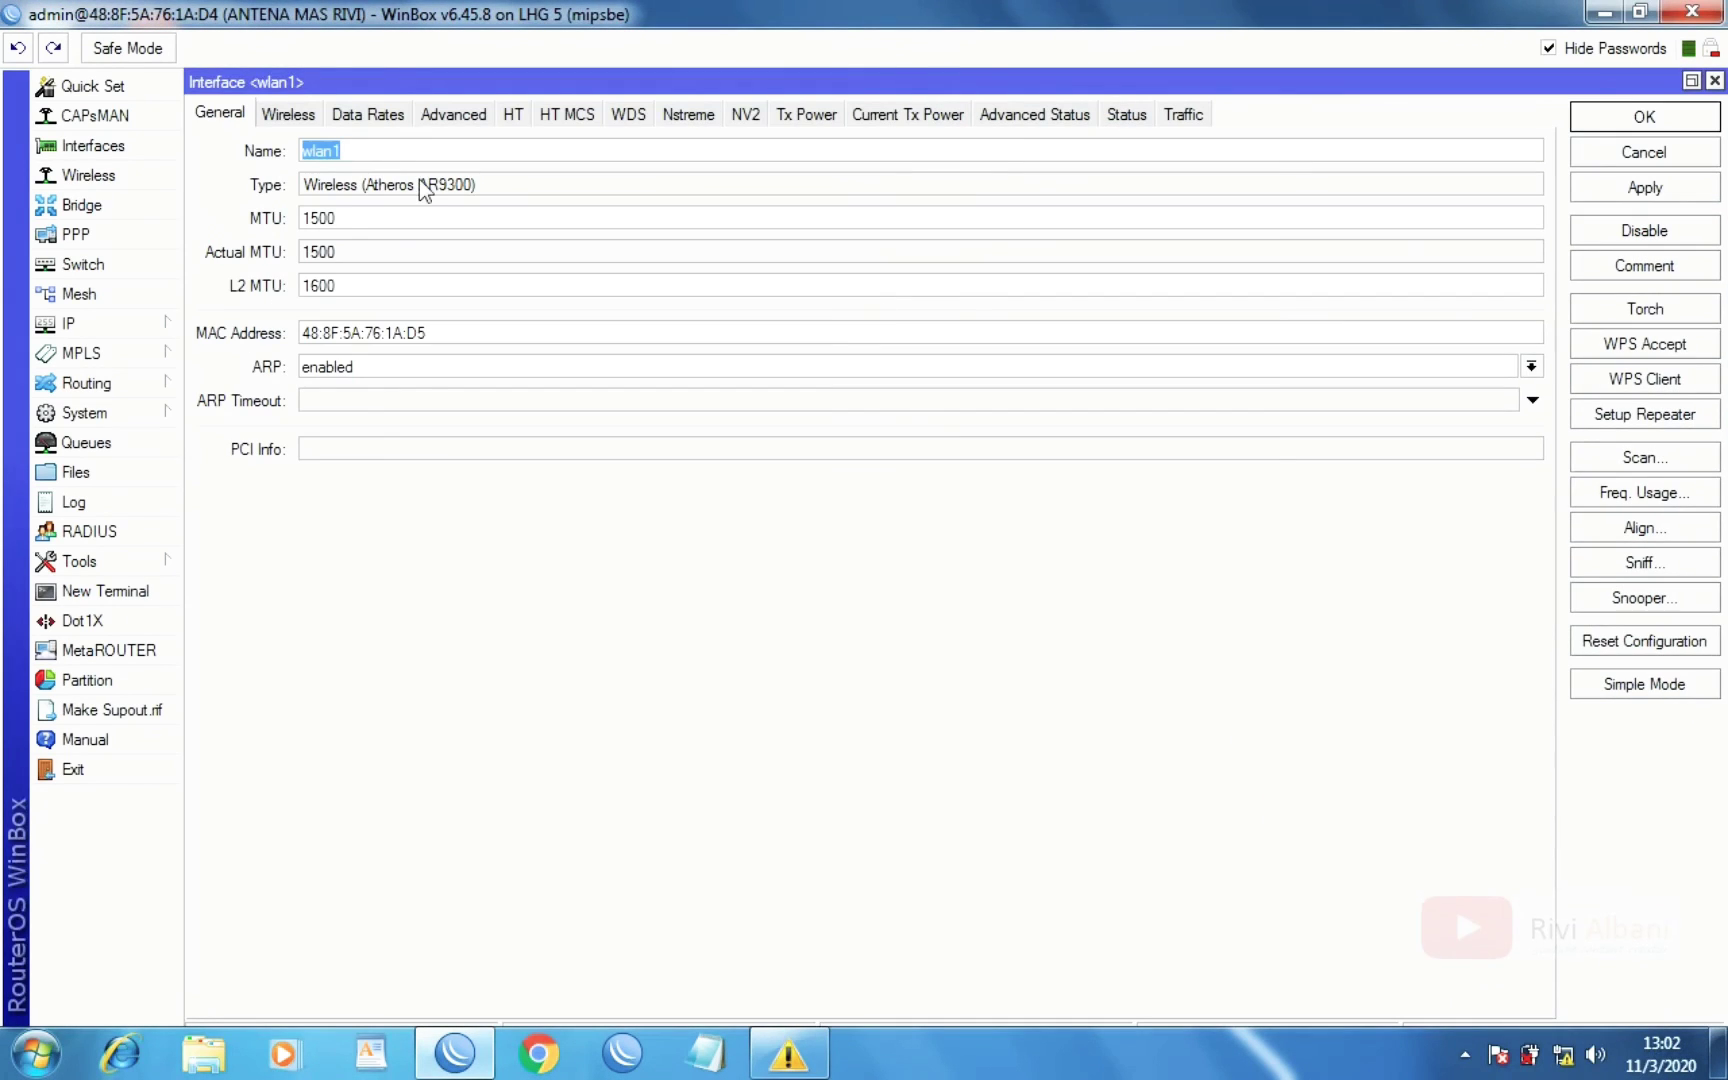
left_click(288, 115)
Step: Set wlan1 mode to station bridge and channel width to 20/40MHz Ce, checking frequency and SSID
left_click(365, 152)
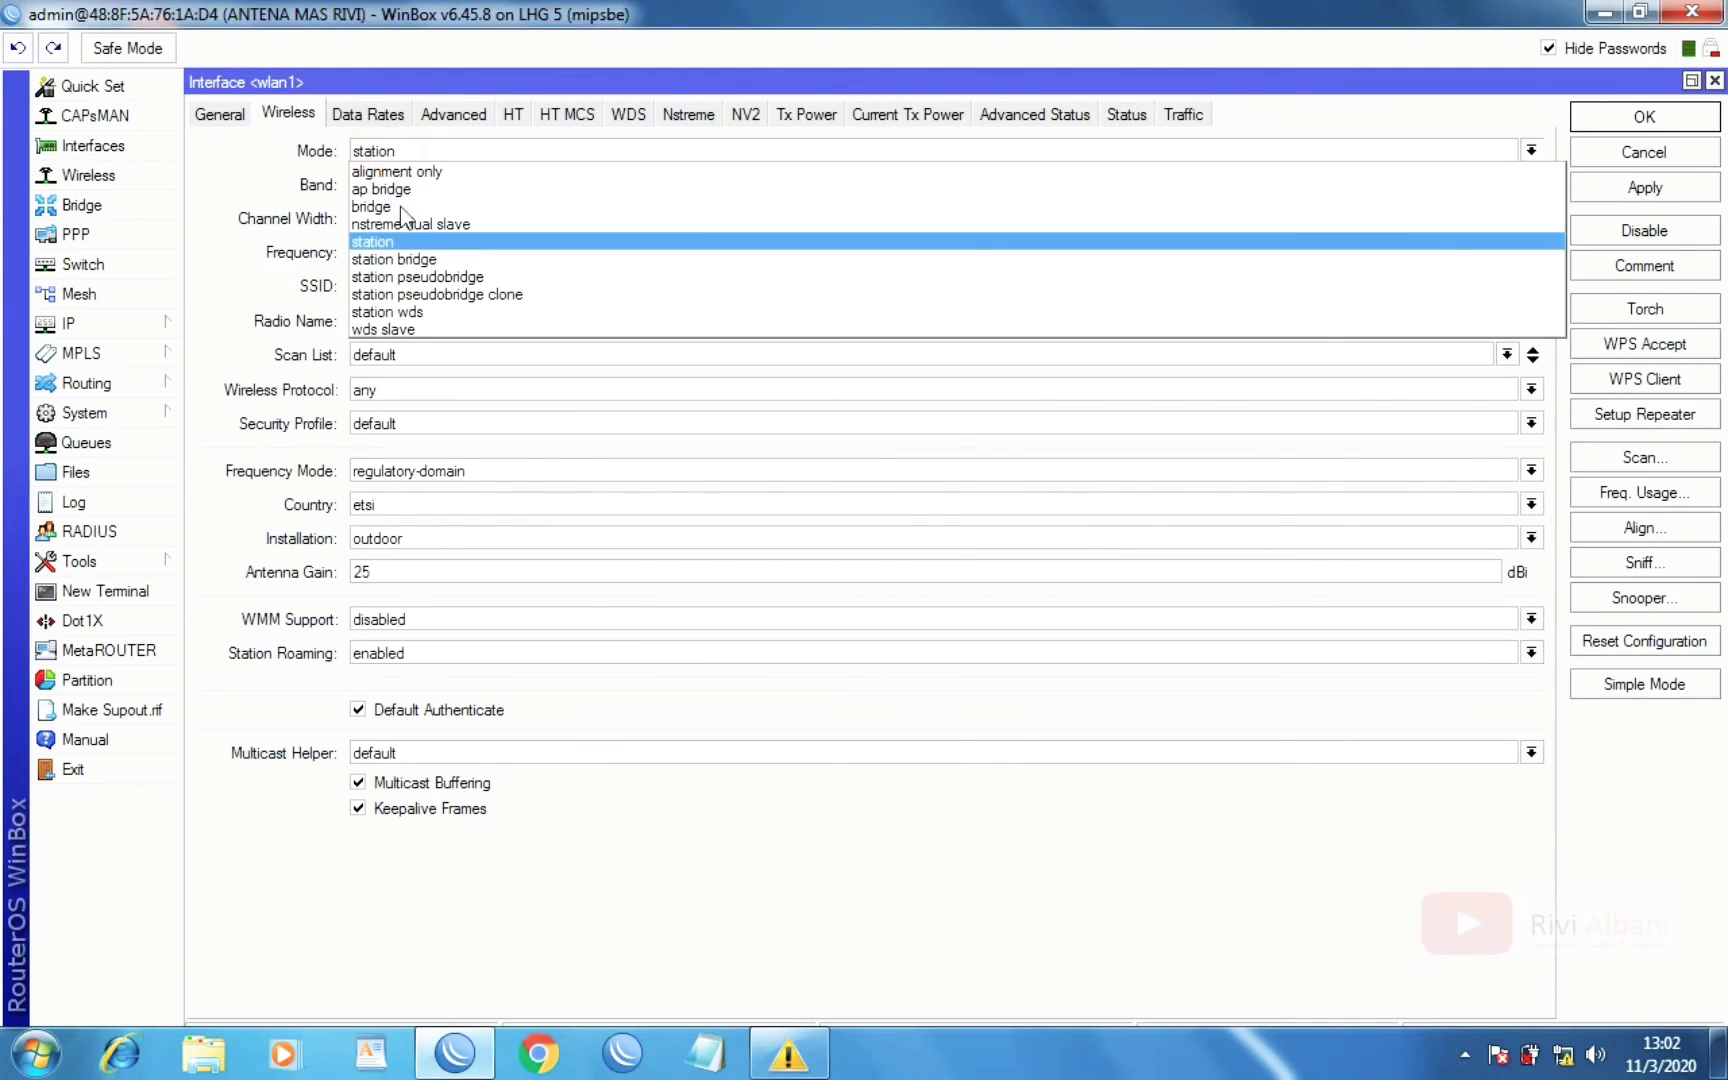
left_click(404, 260)
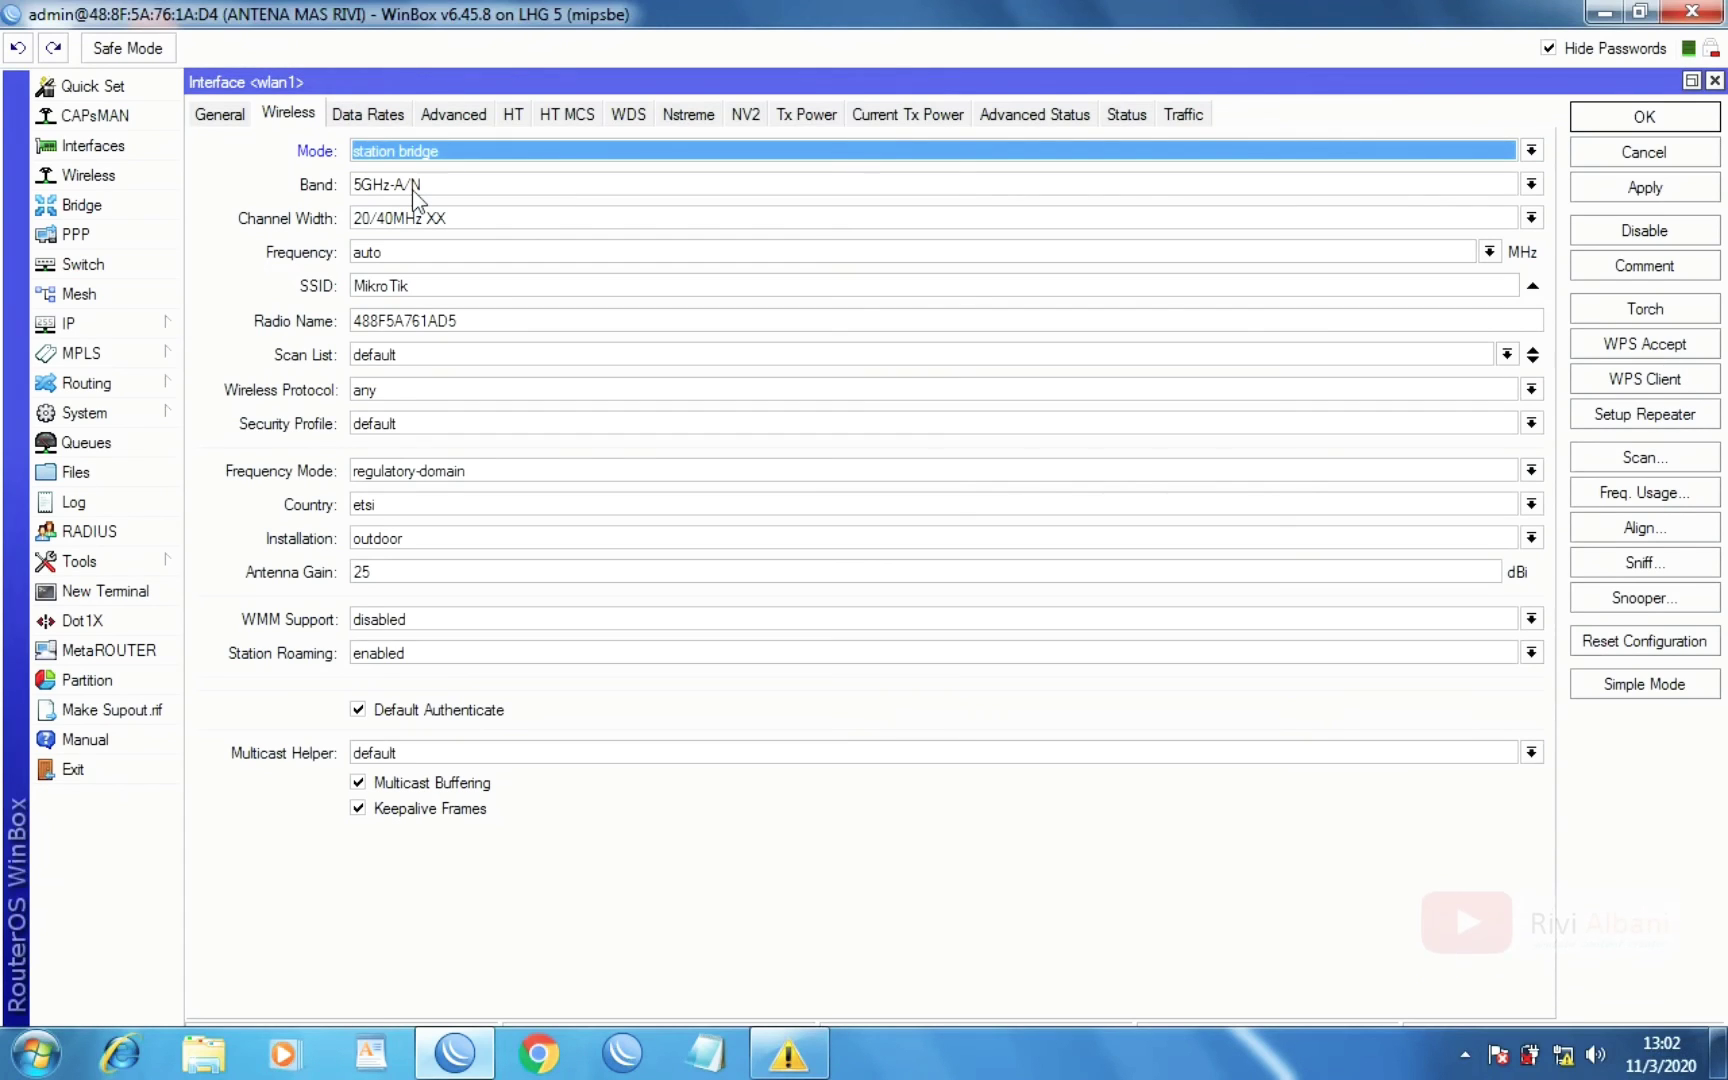
left_click(405, 220)
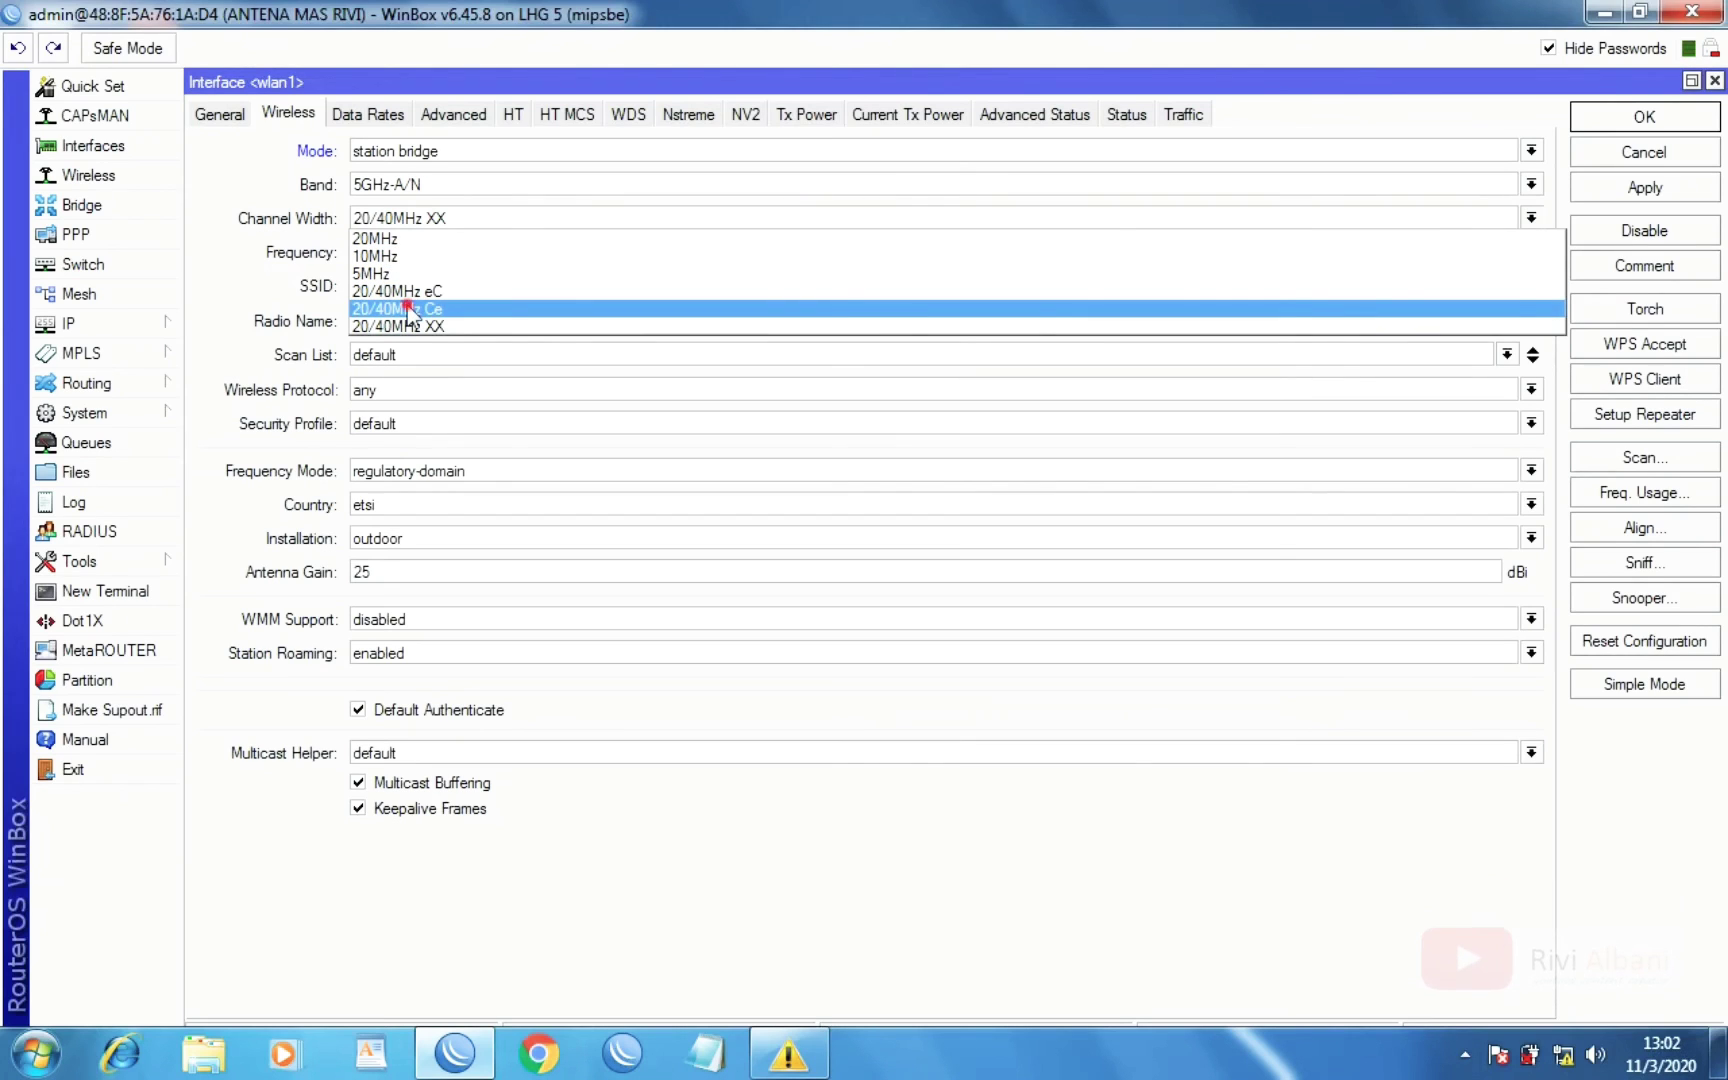
left_click(410, 310)
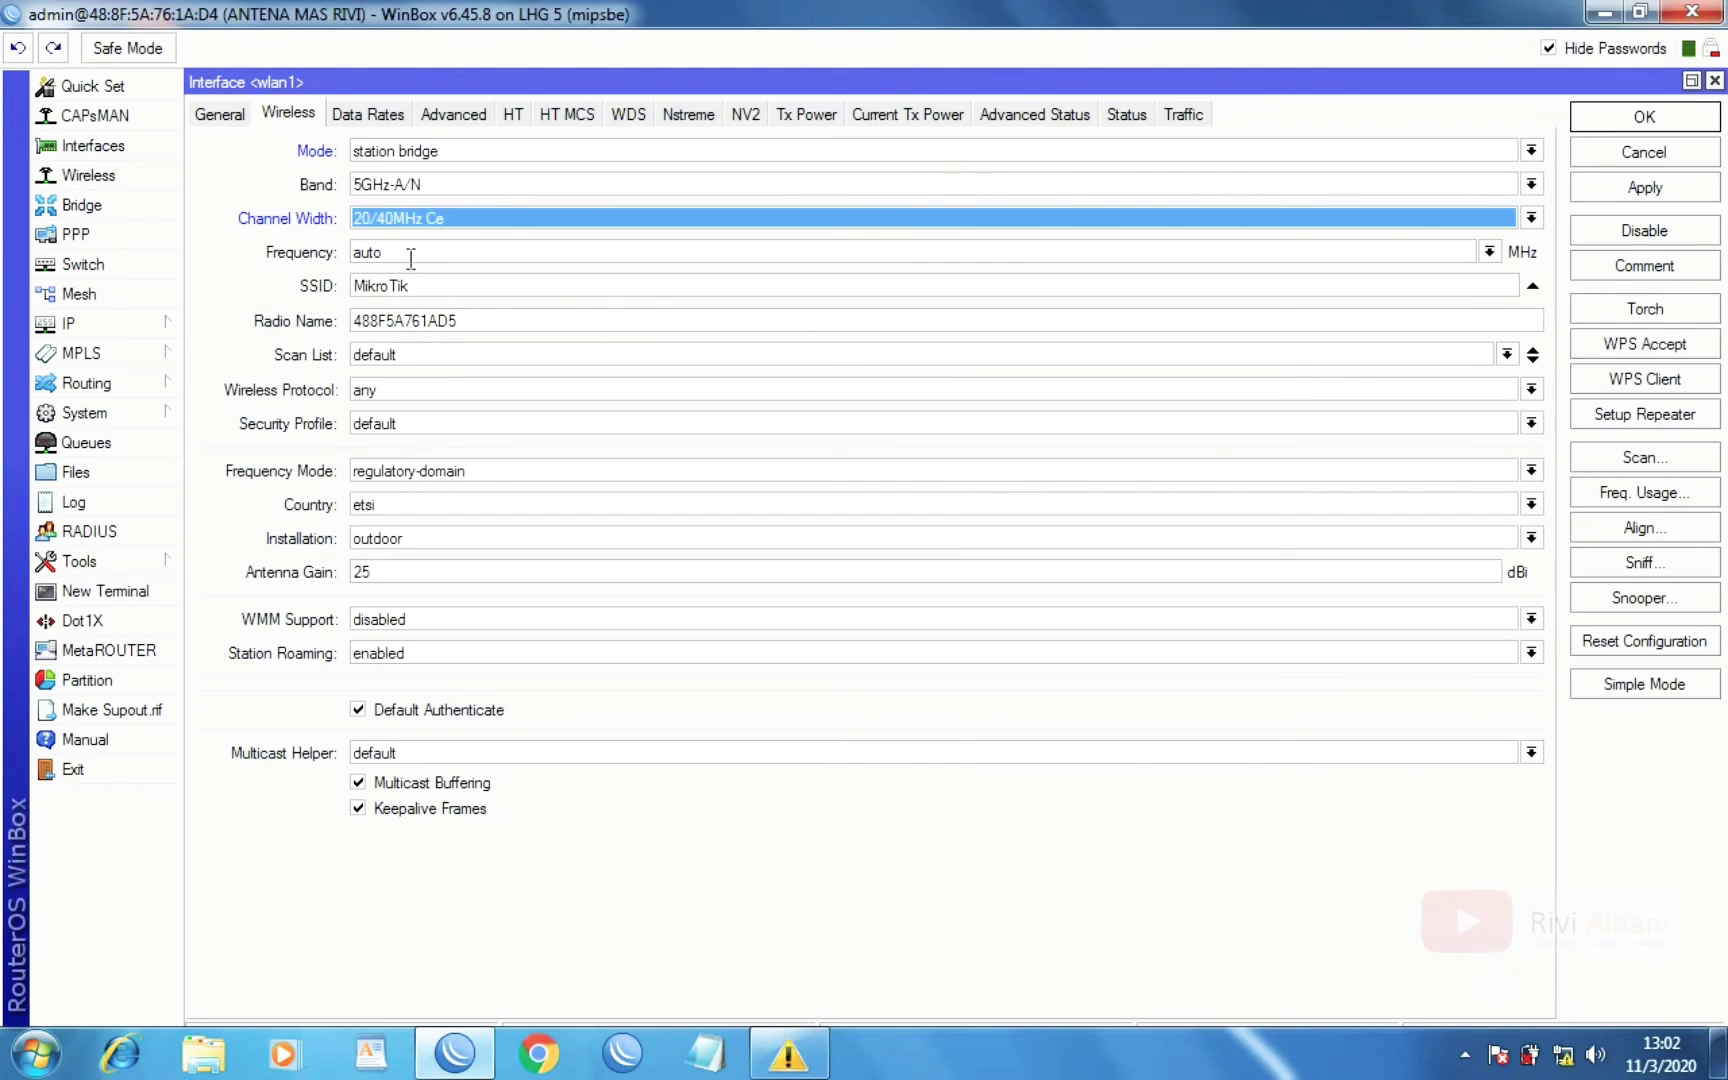
left_click(409, 258)
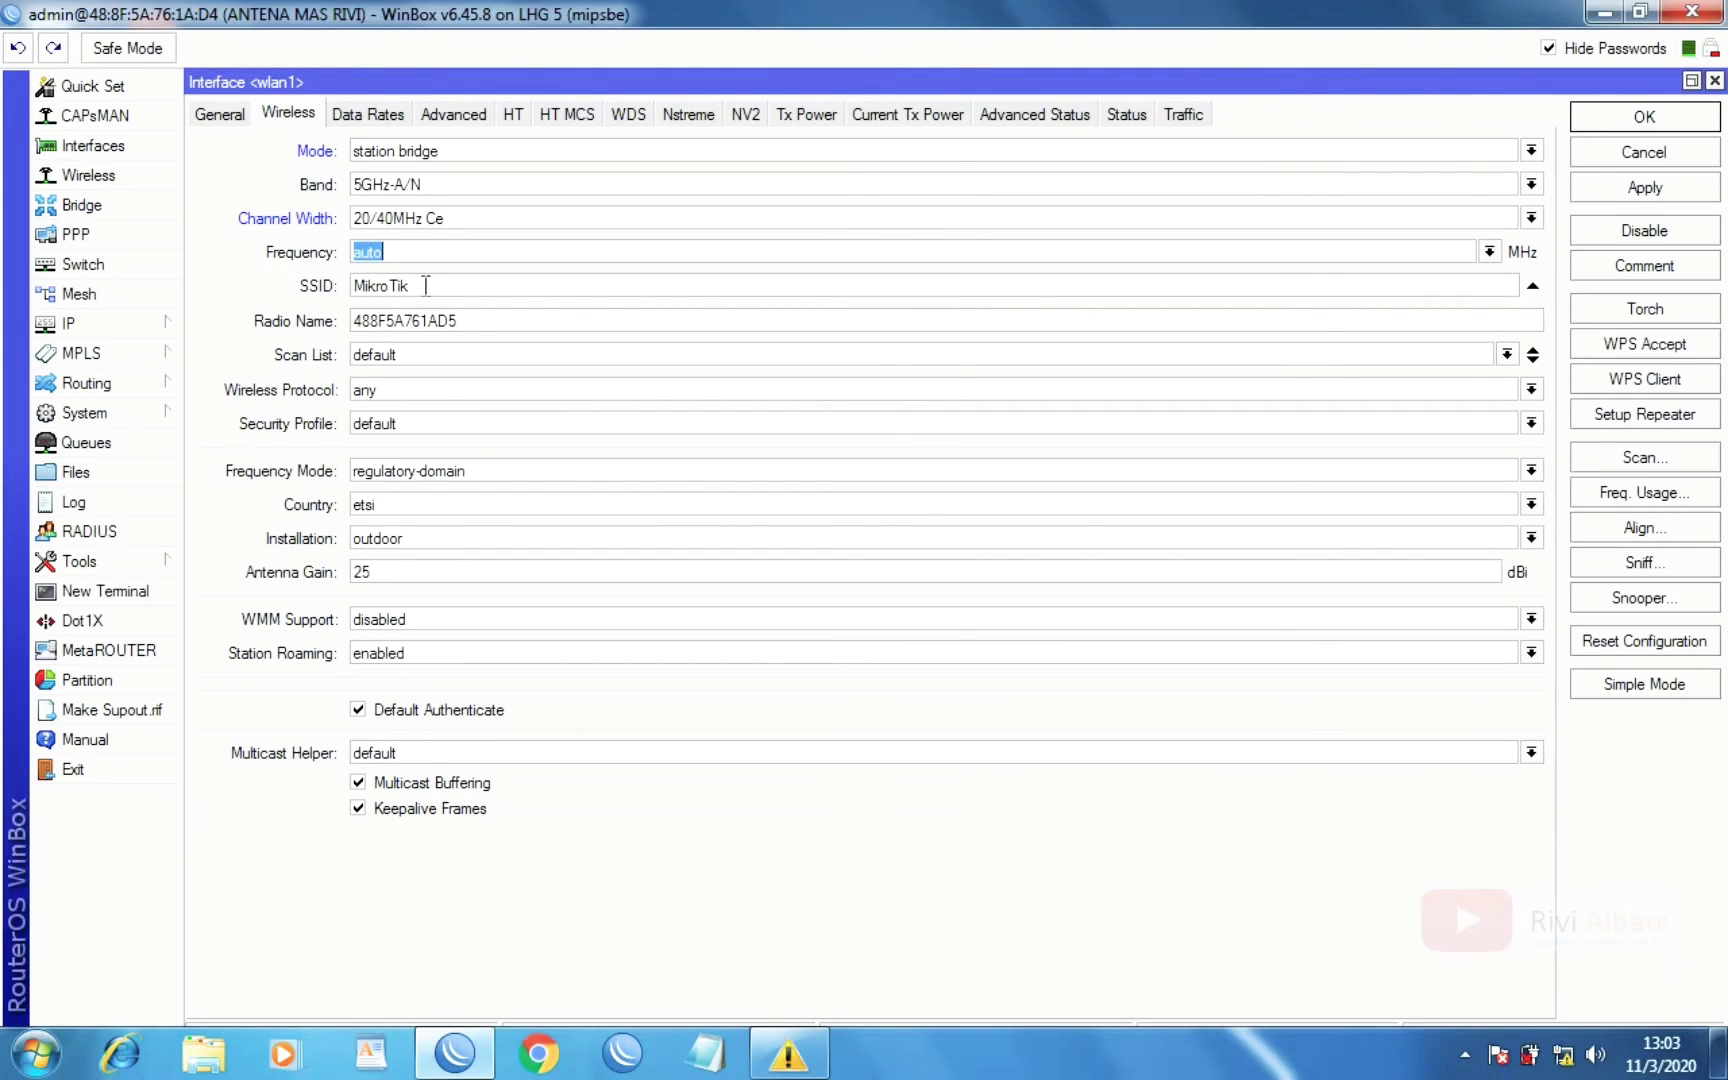
left_click(407, 283)
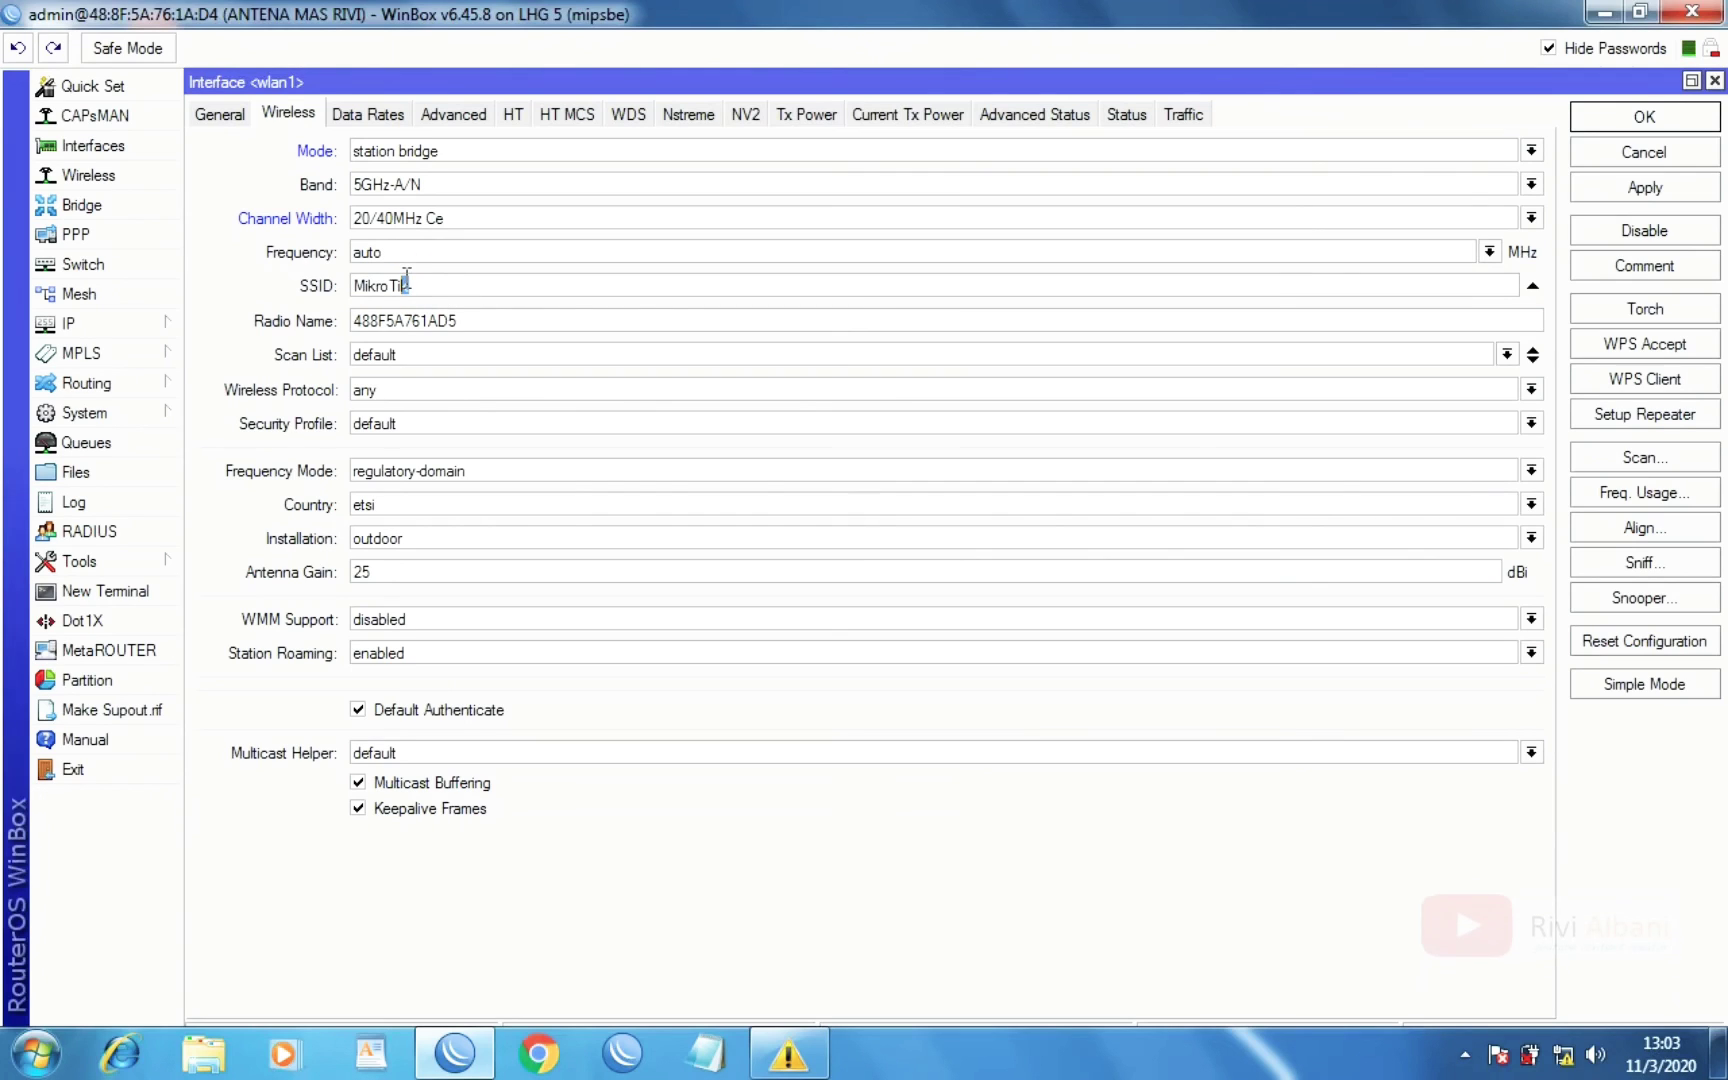
left_click(432, 283)
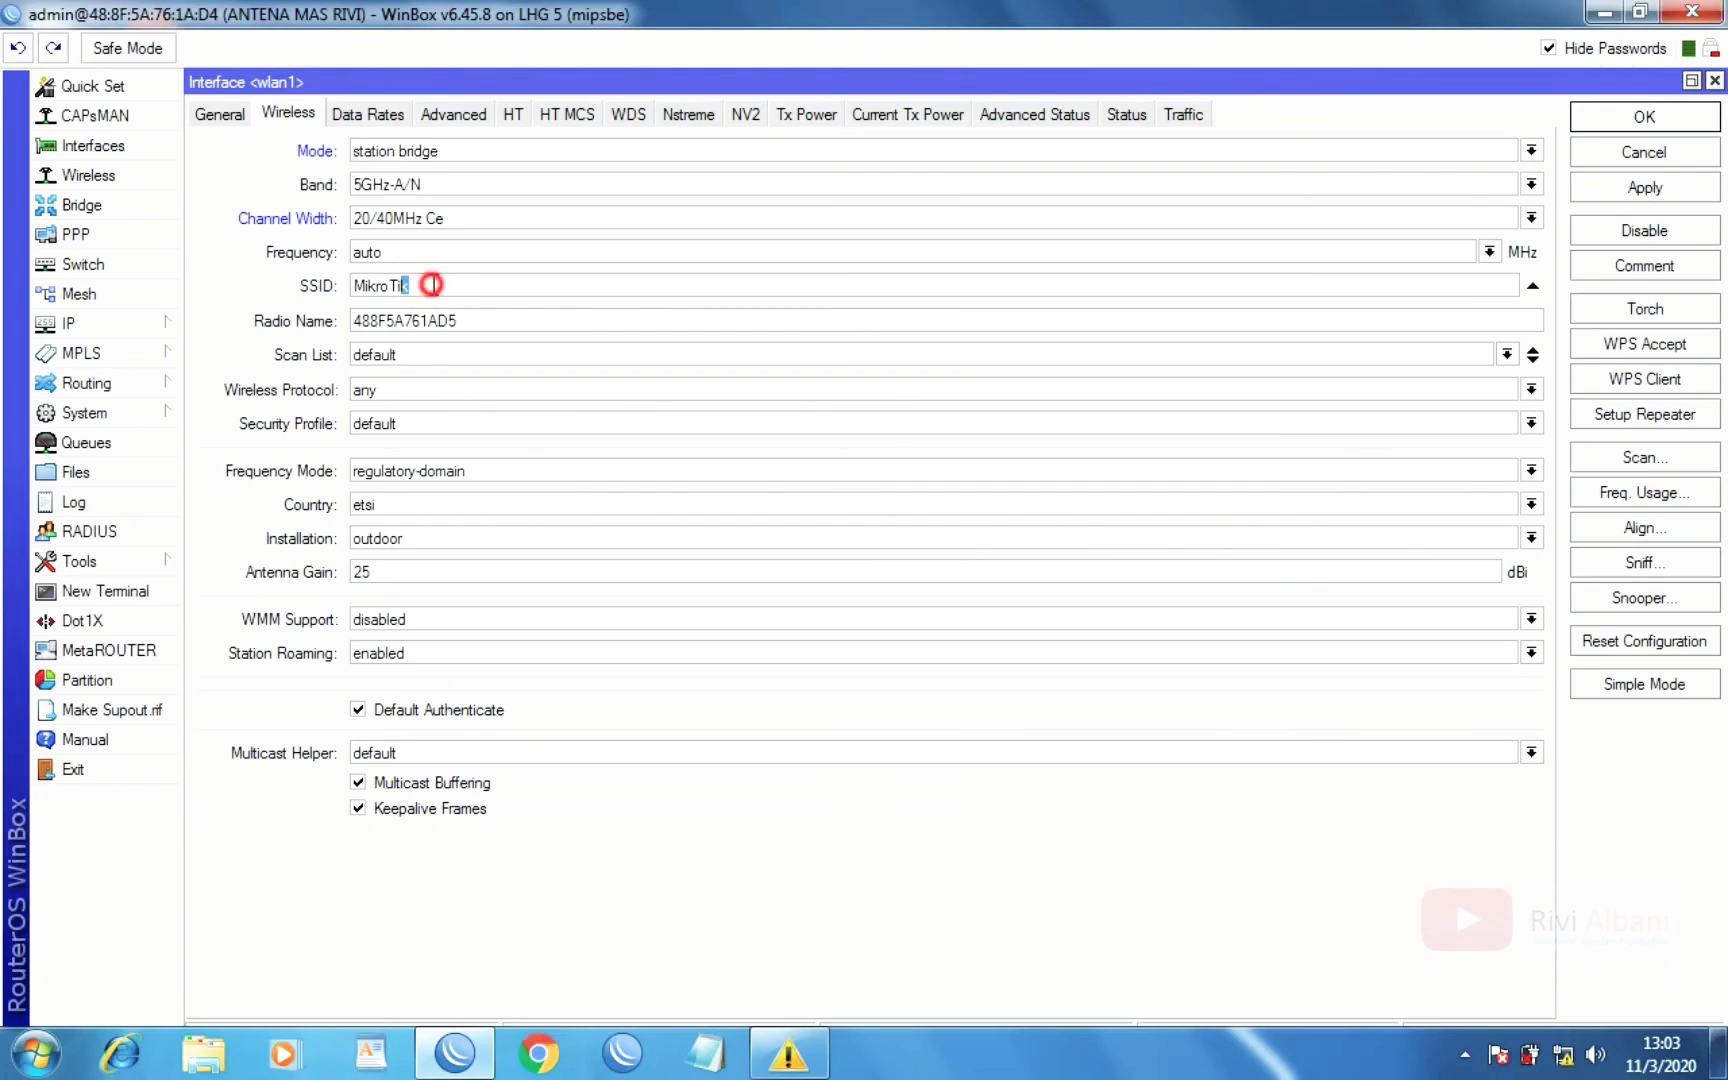
Step: Set scan list 5000-6000, superchannel frequency mode, no_country_set, installation any, and apply
left_click(417, 355)
type("5000-60 ")
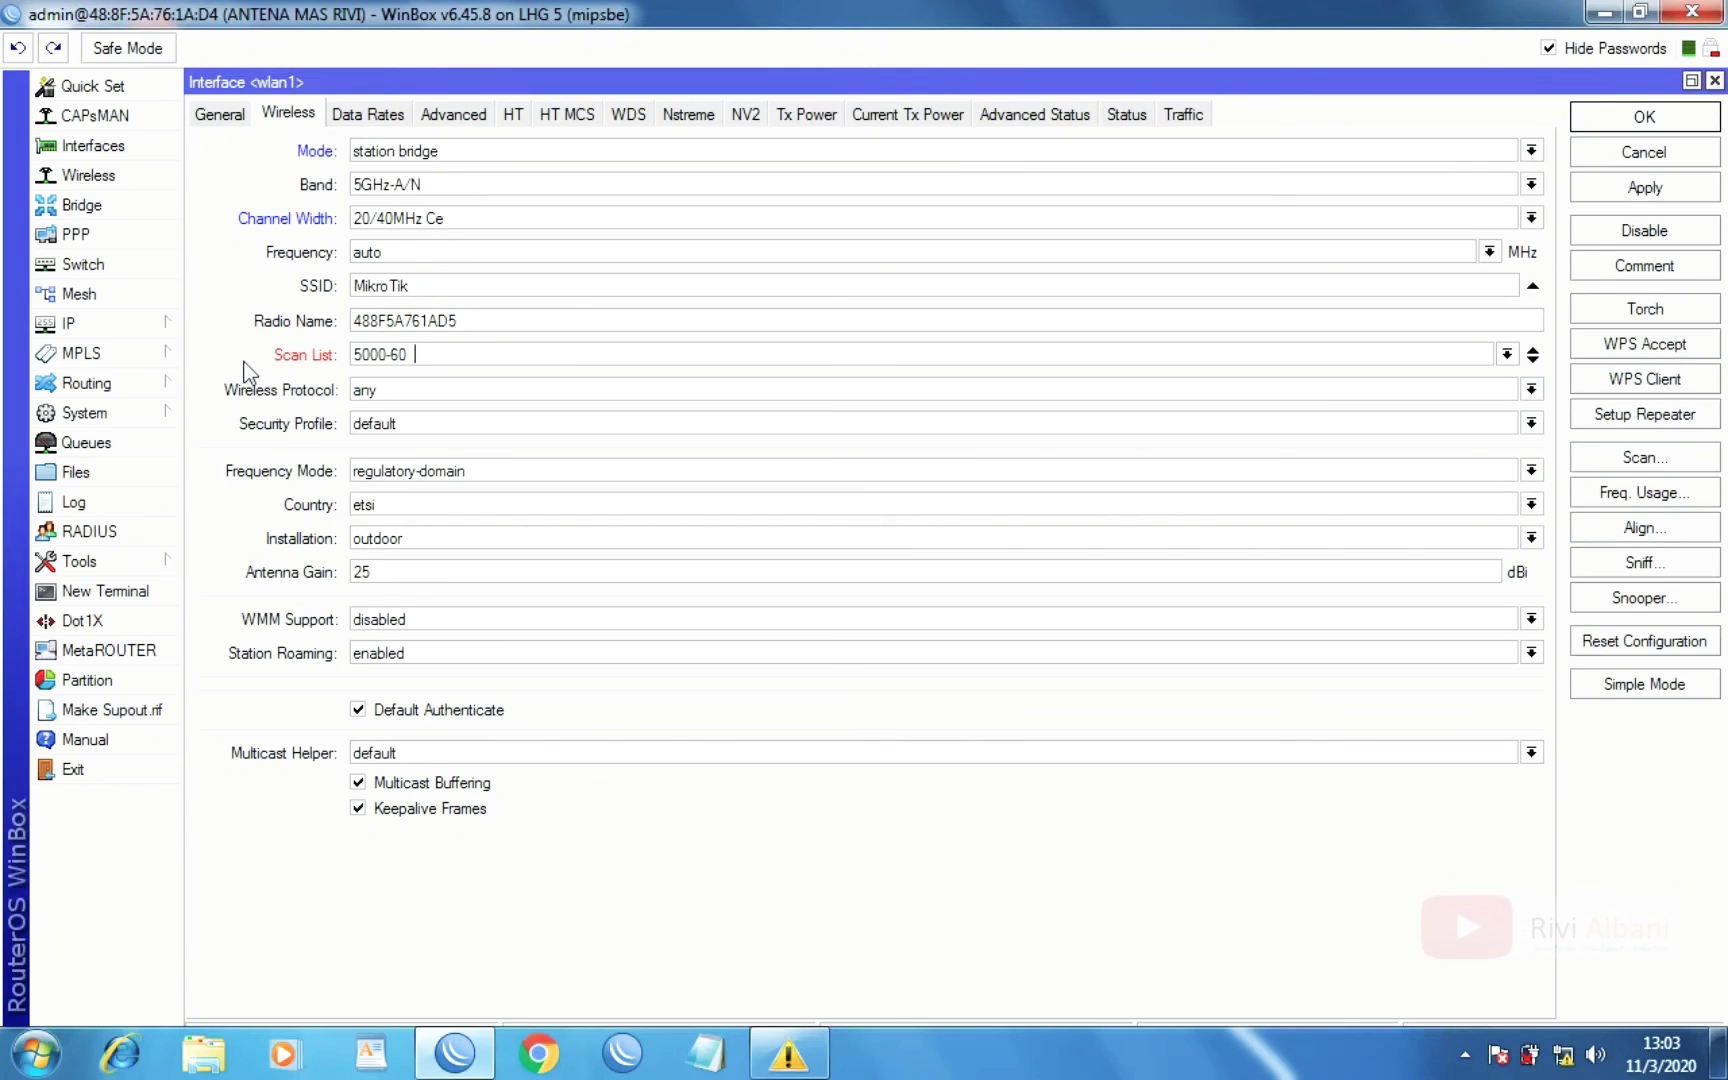
type("00")
left_click(407, 464)
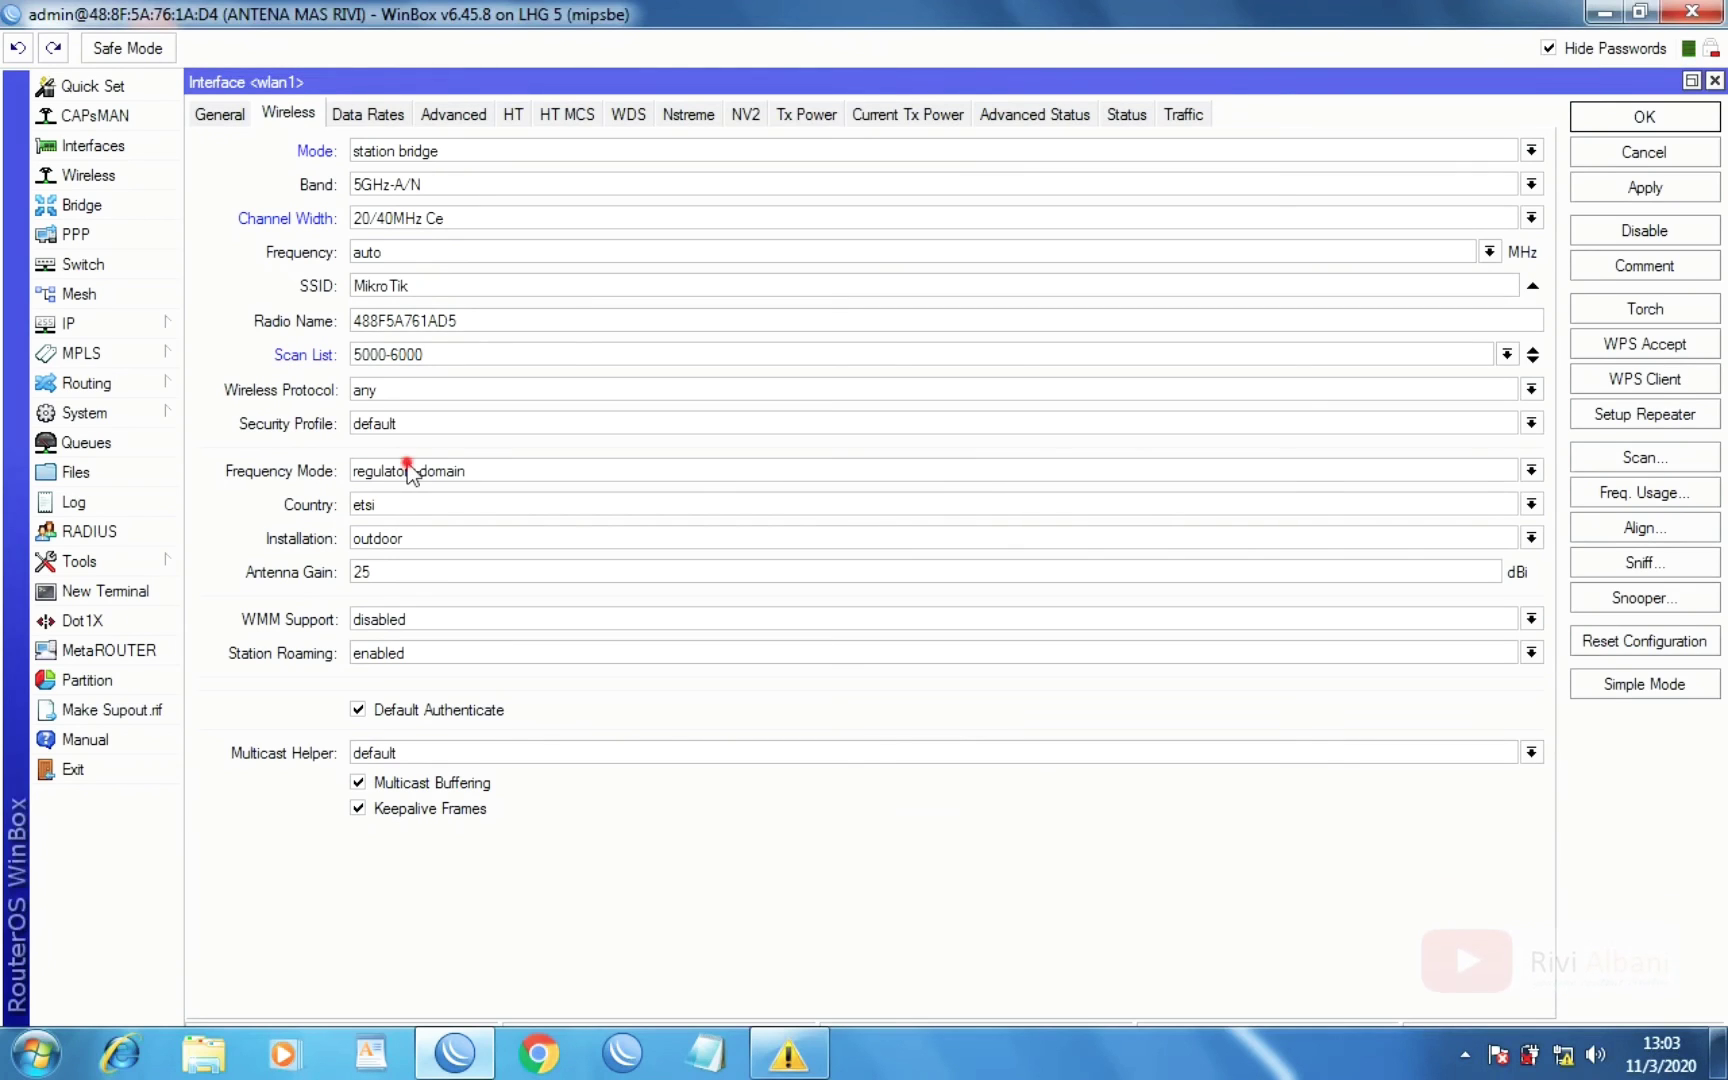
left_click(408, 526)
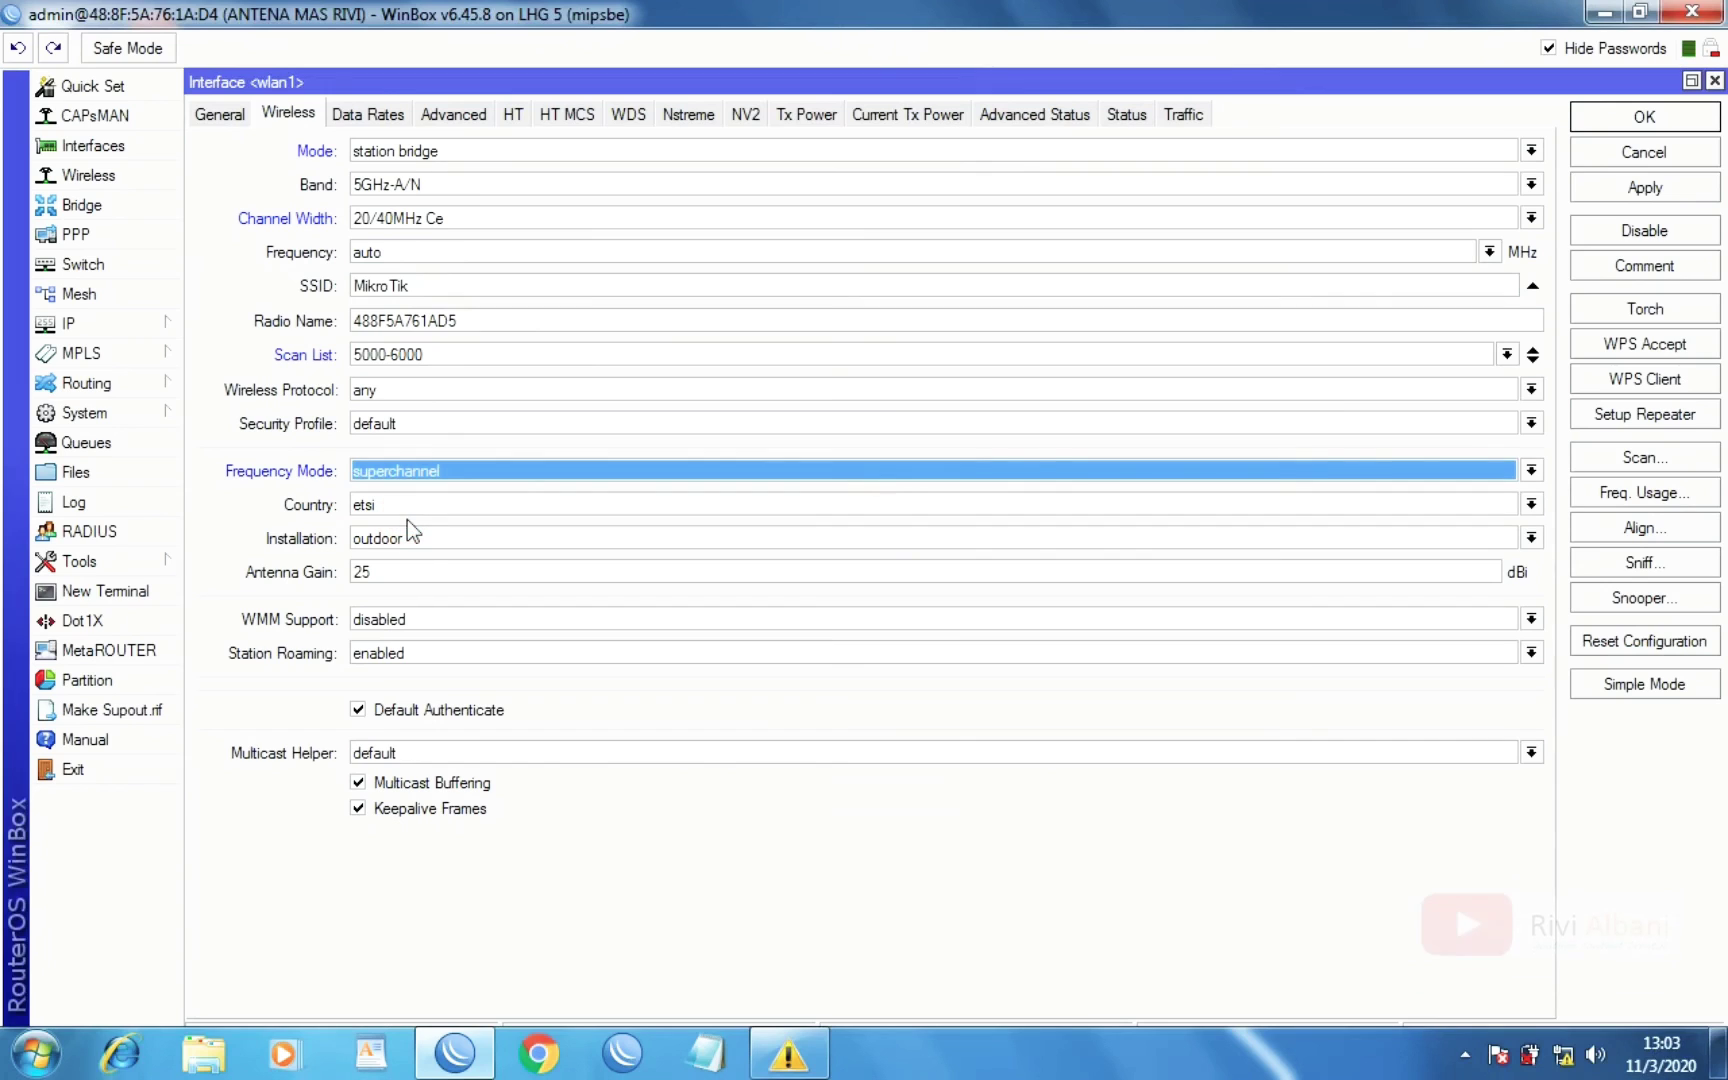
left_click(412, 503)
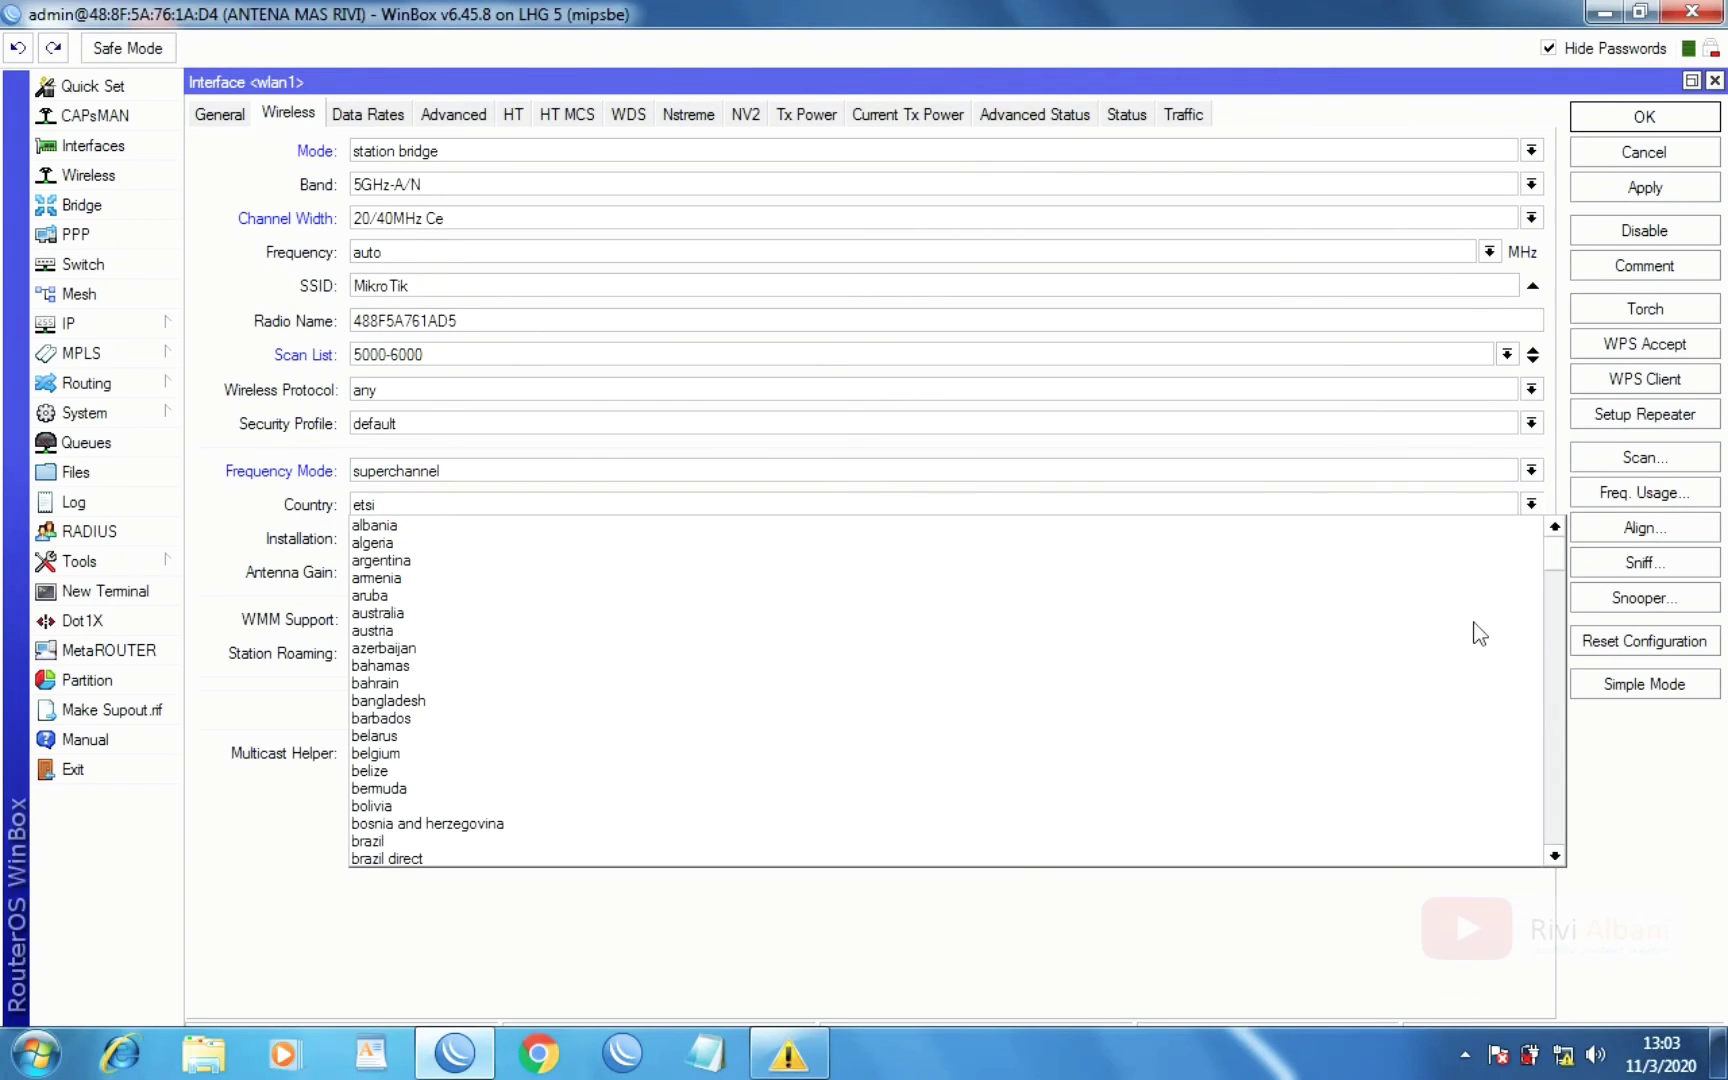
left_click_drag(1553, 563, 1548, 722)
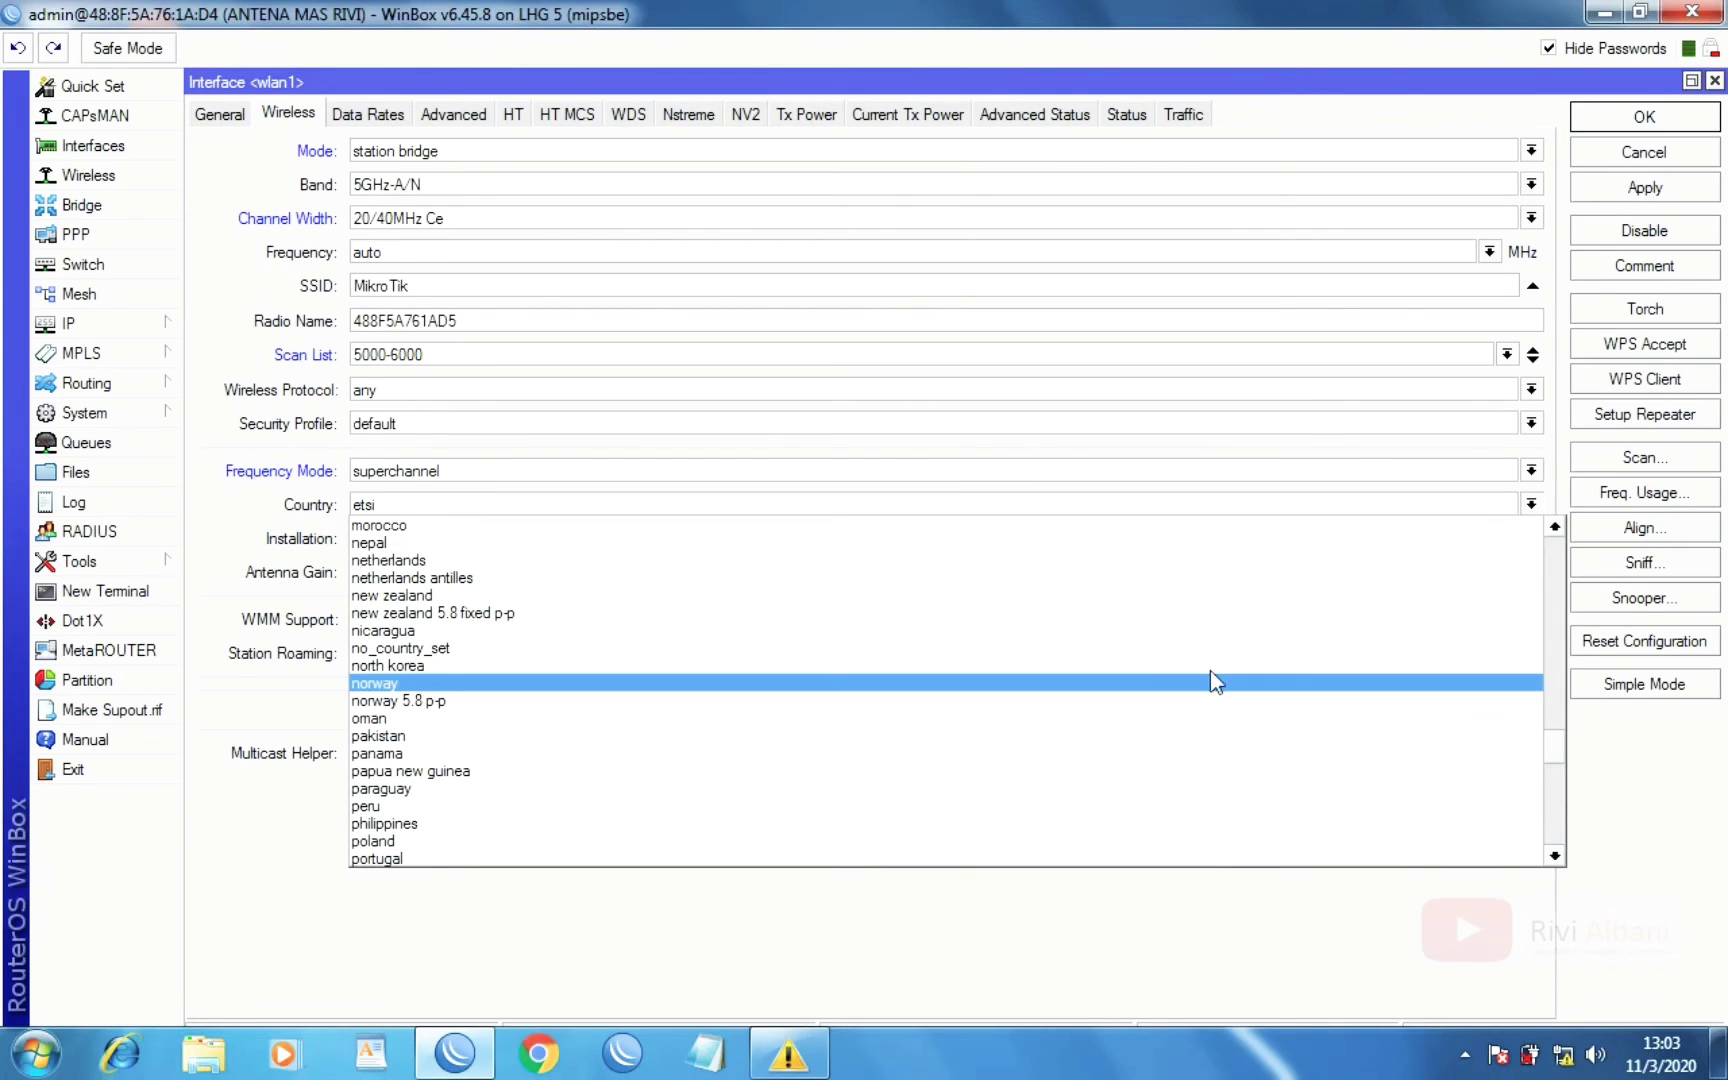
left_click(1208, 652)
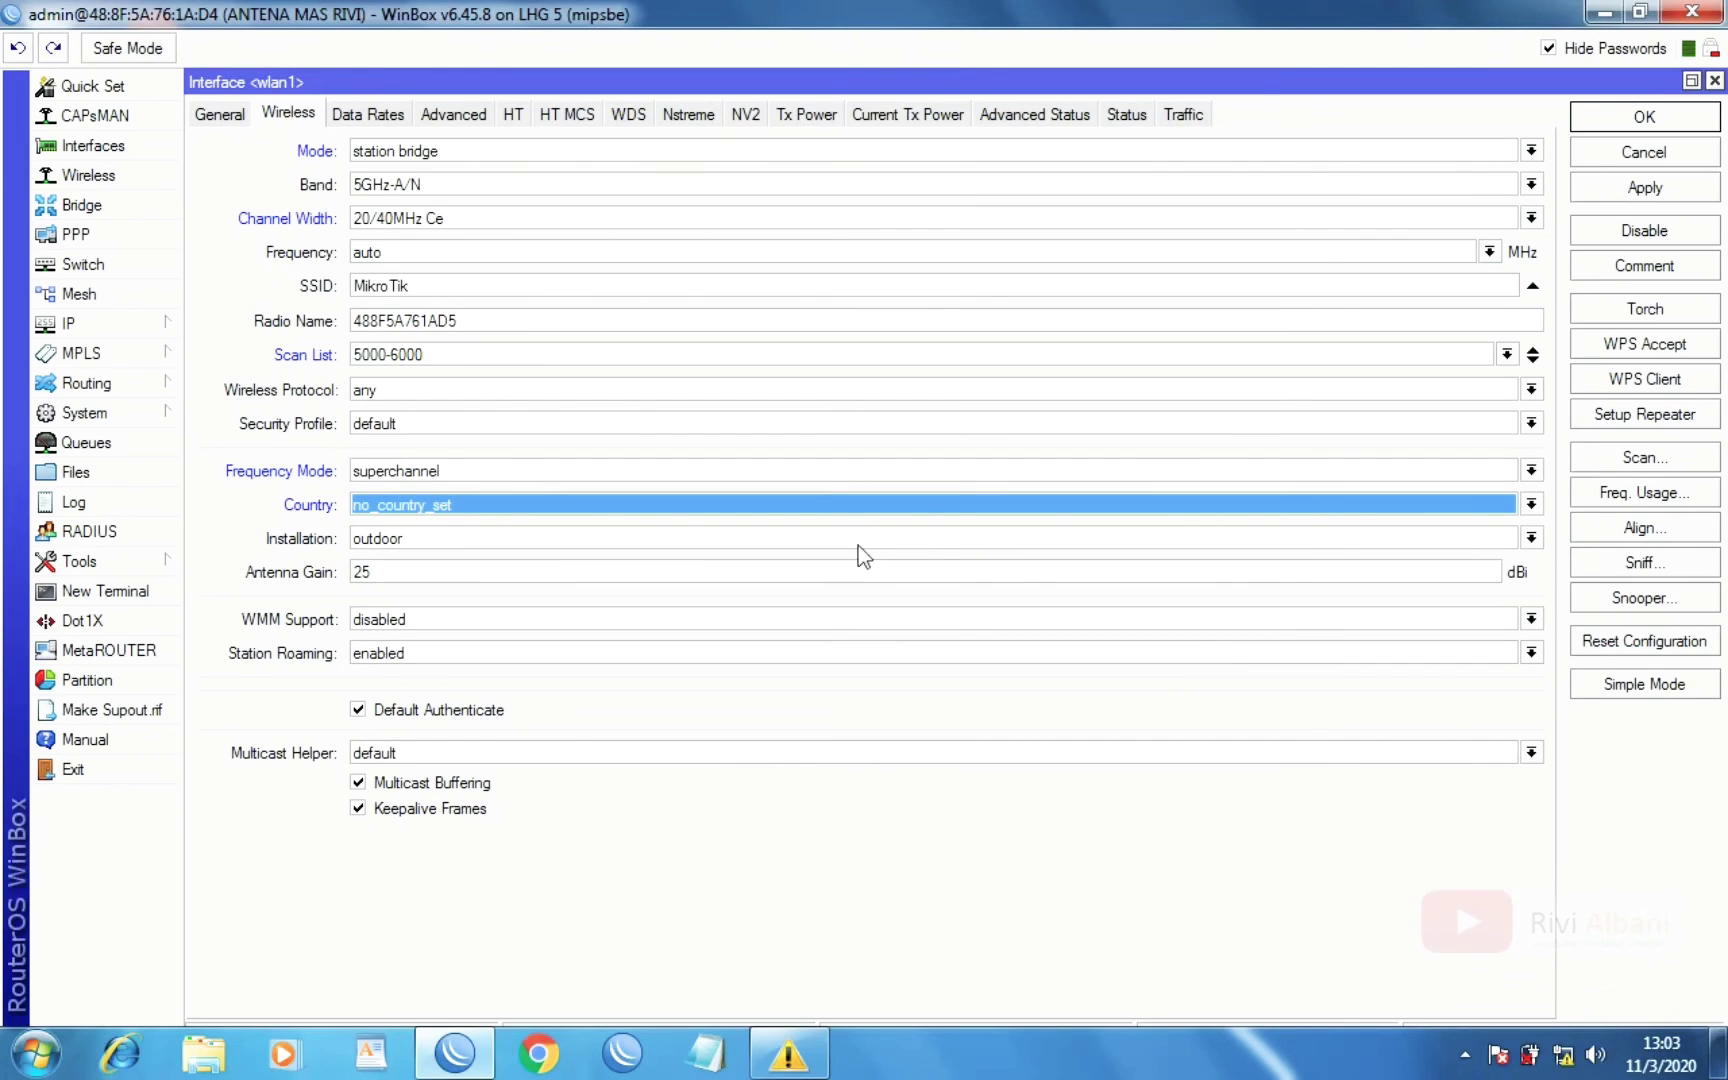
left_click(857, 547)
left_click(841, 558)
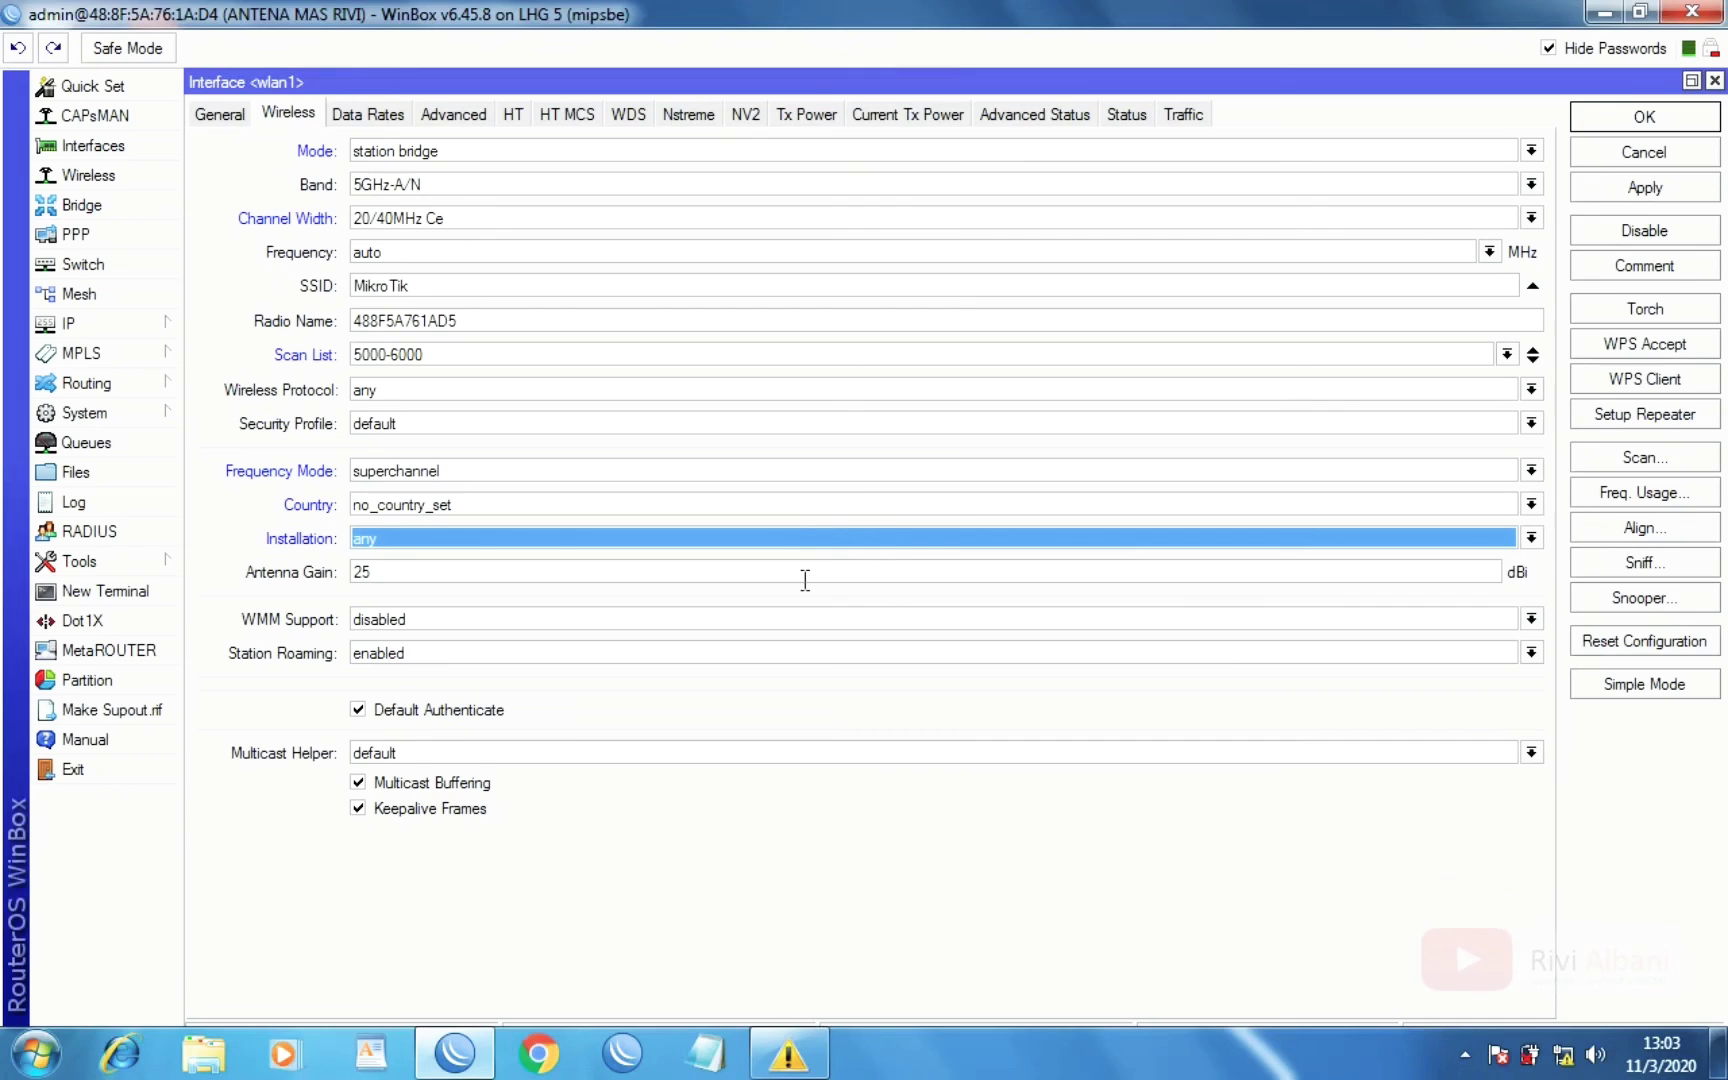
left_click(1693, 199)
Step: Reopen wlan1 to check its security profile choices, keeping default, then show the Security Profiles list
left_click(1645, 117)
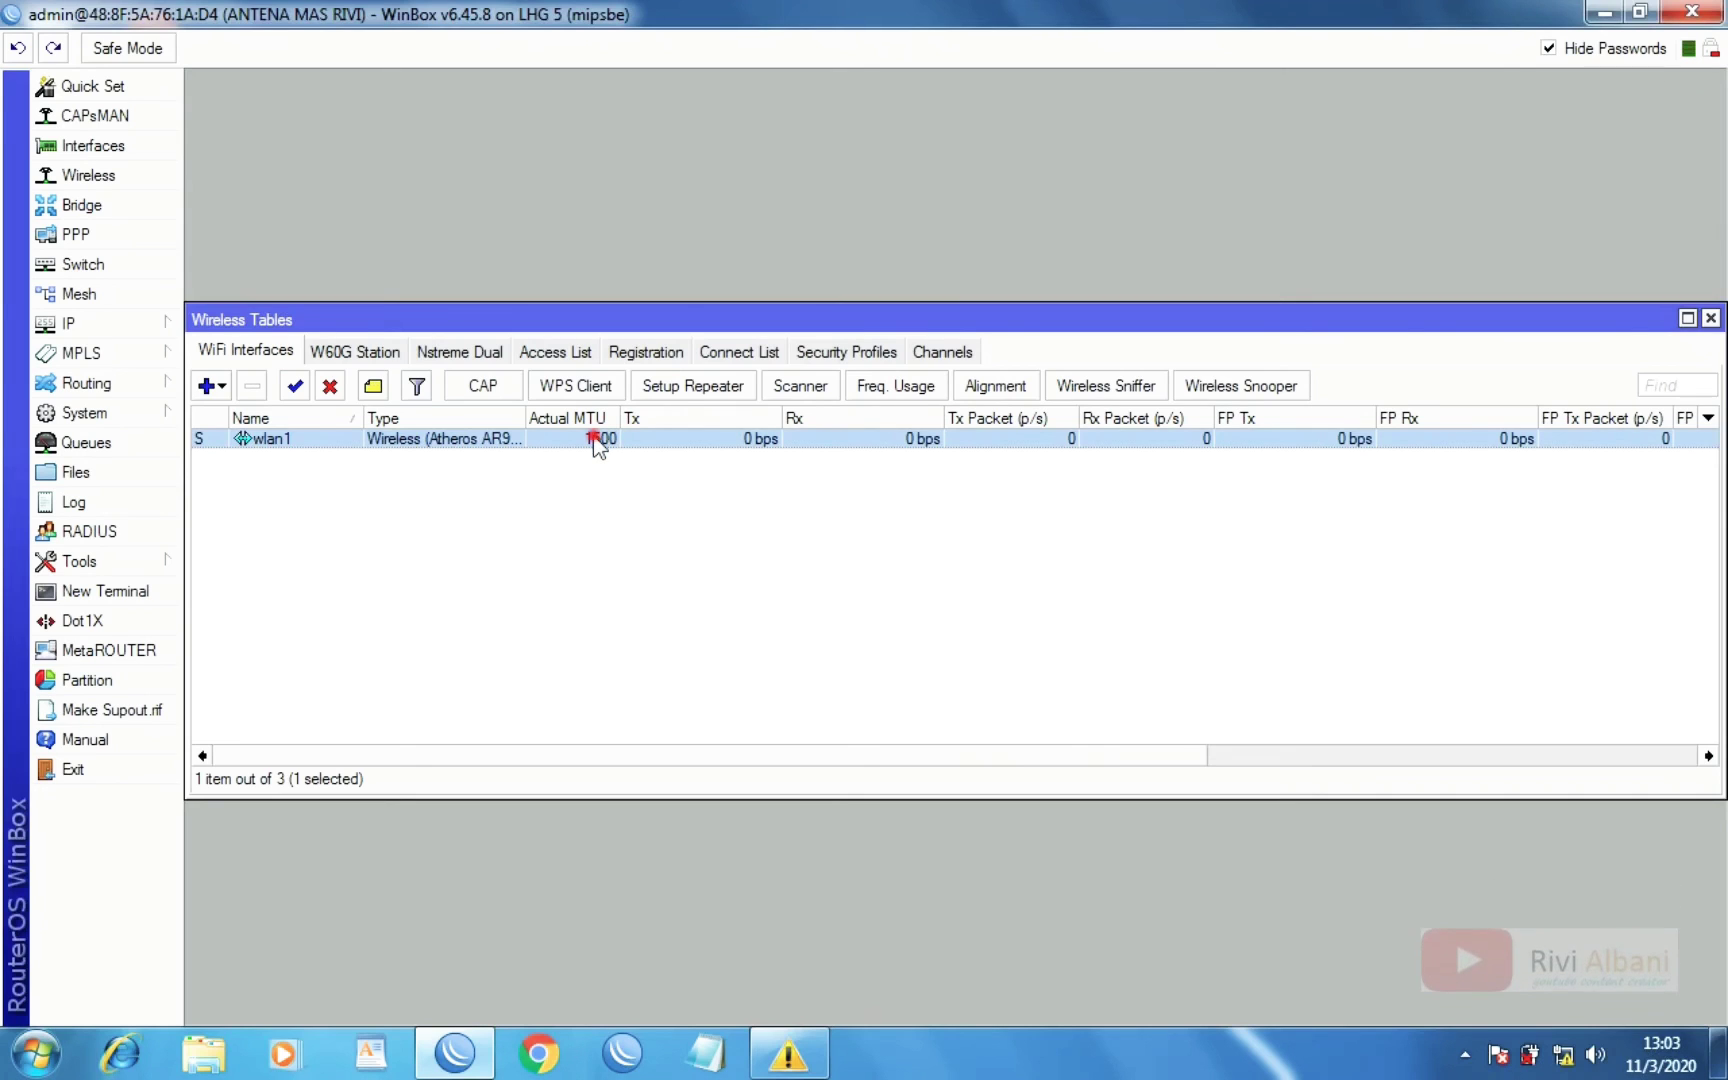
double_click(595, 440)
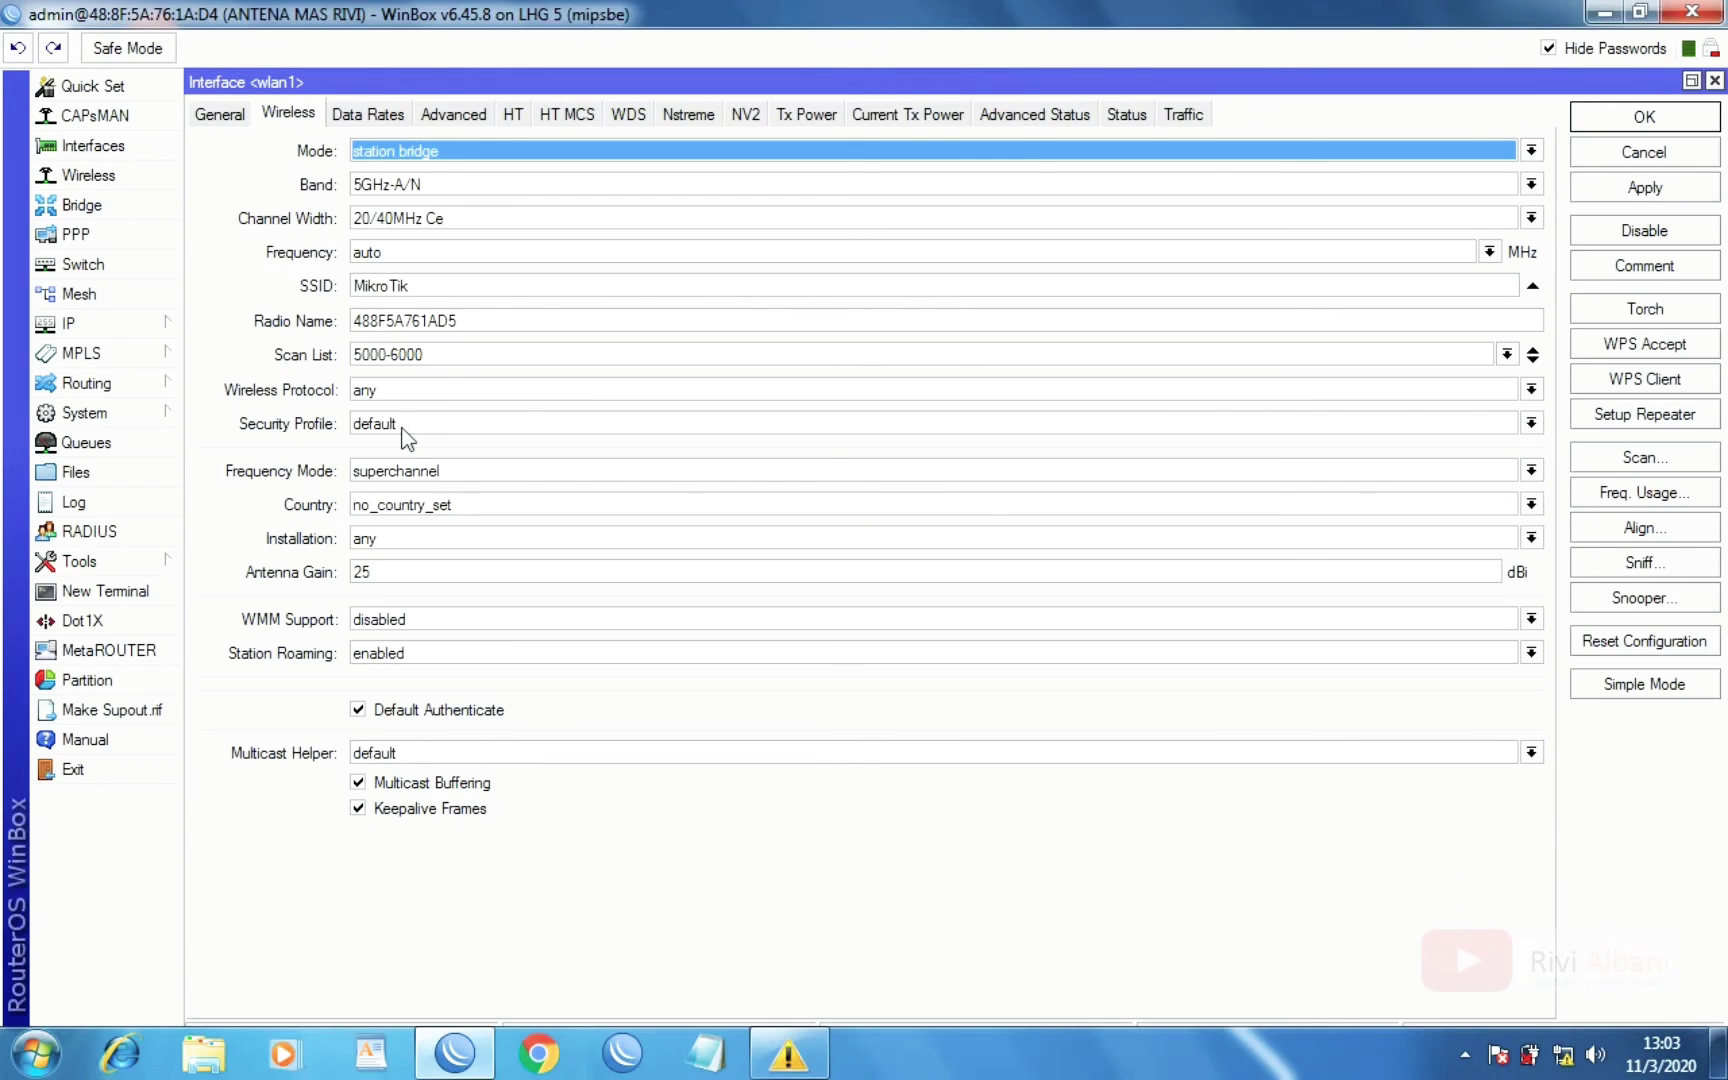
left_click(402, 429)
left_click(405, 414)
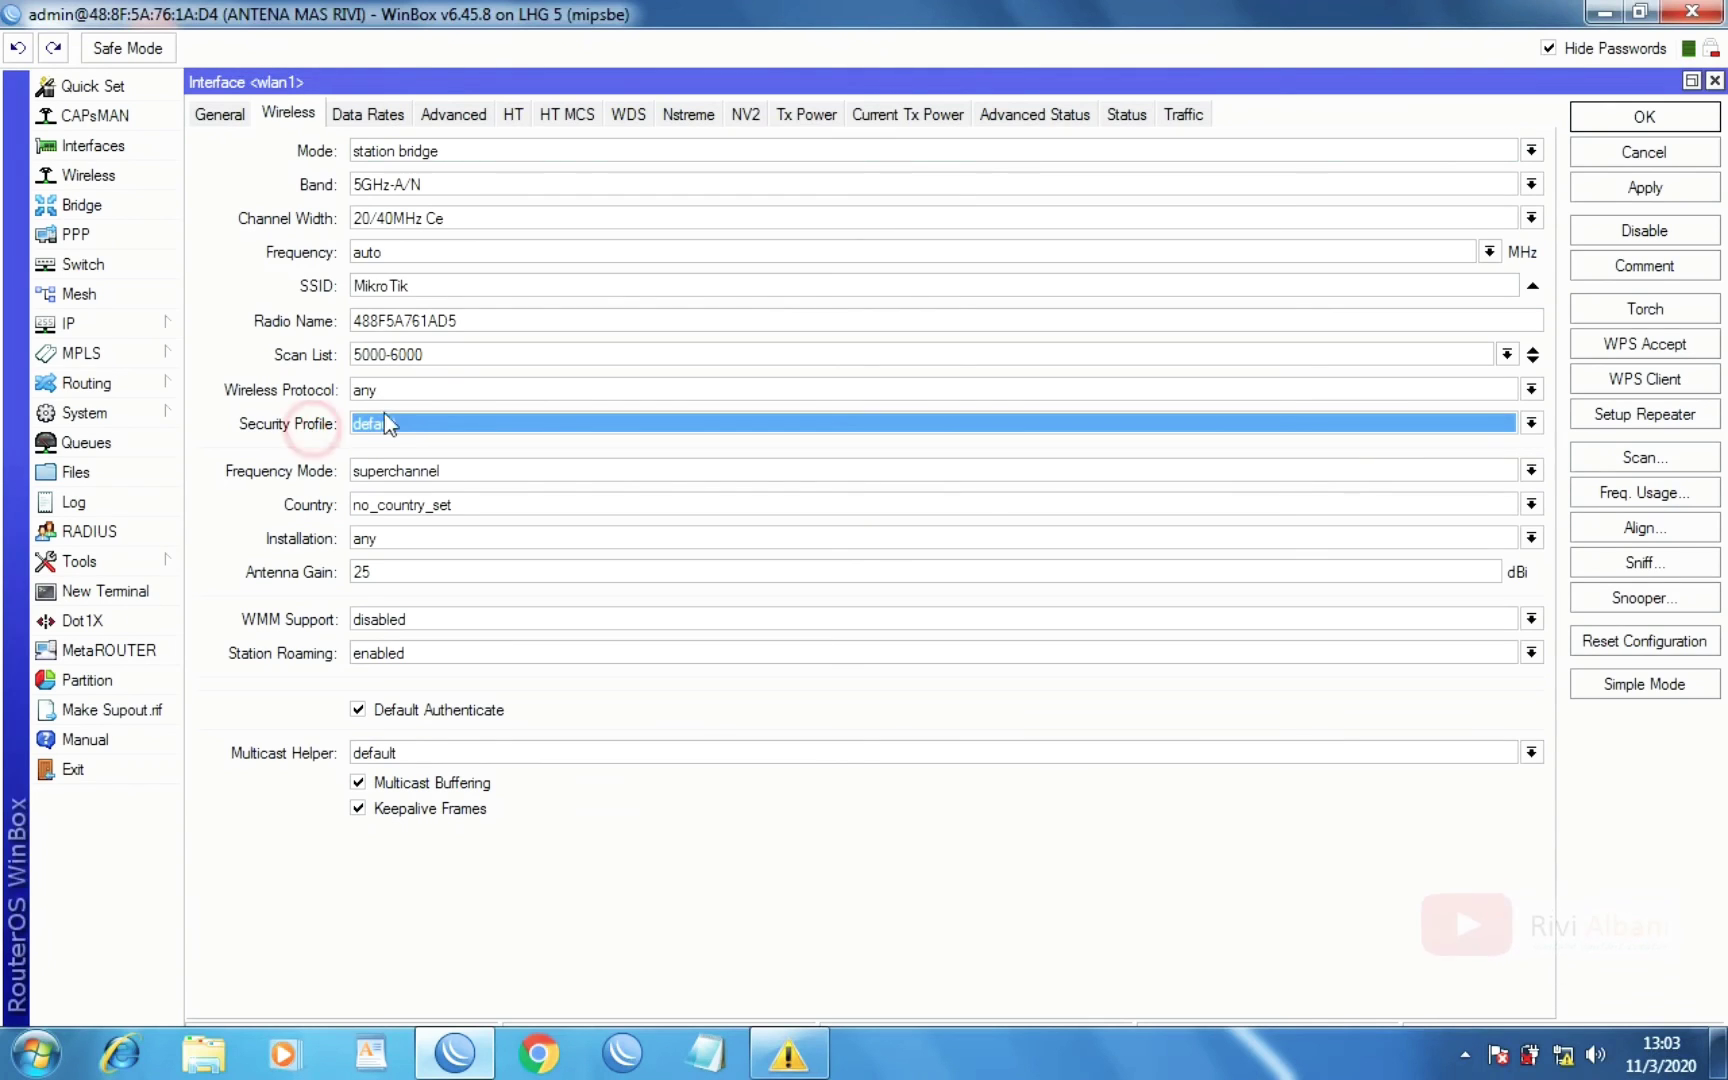
left_click(409, 424)
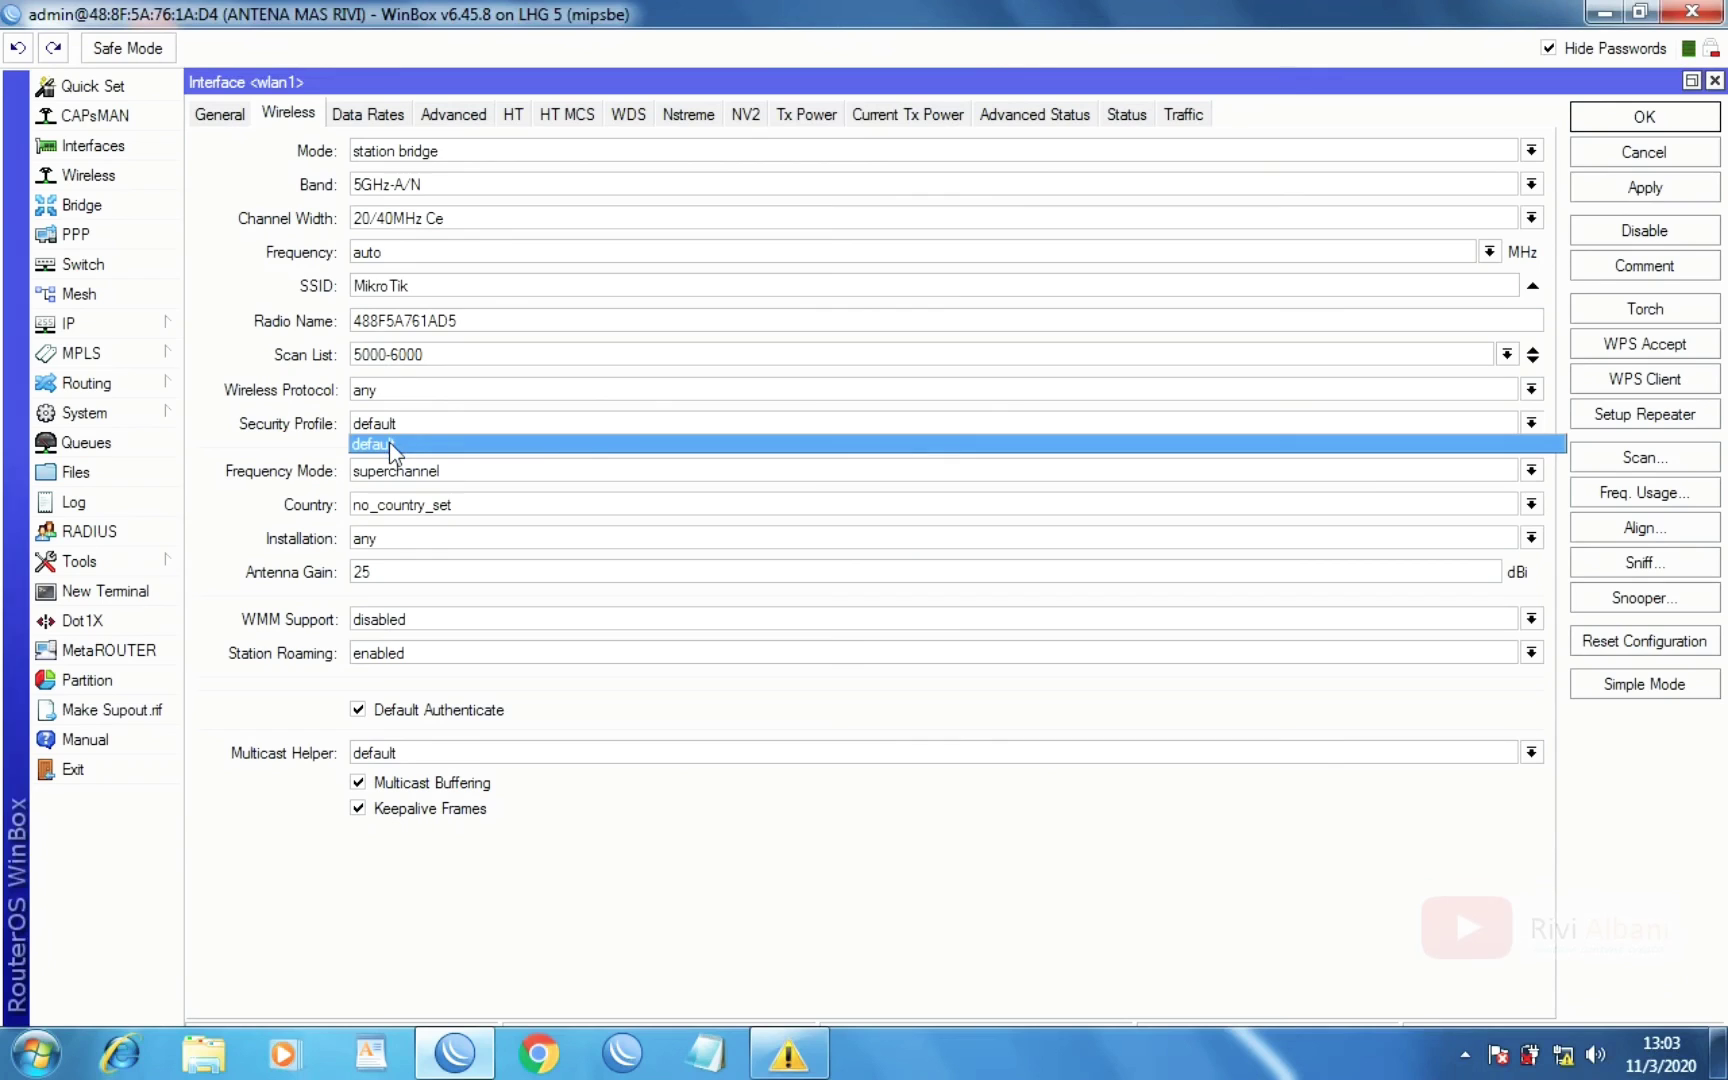
left_click(401, 428)
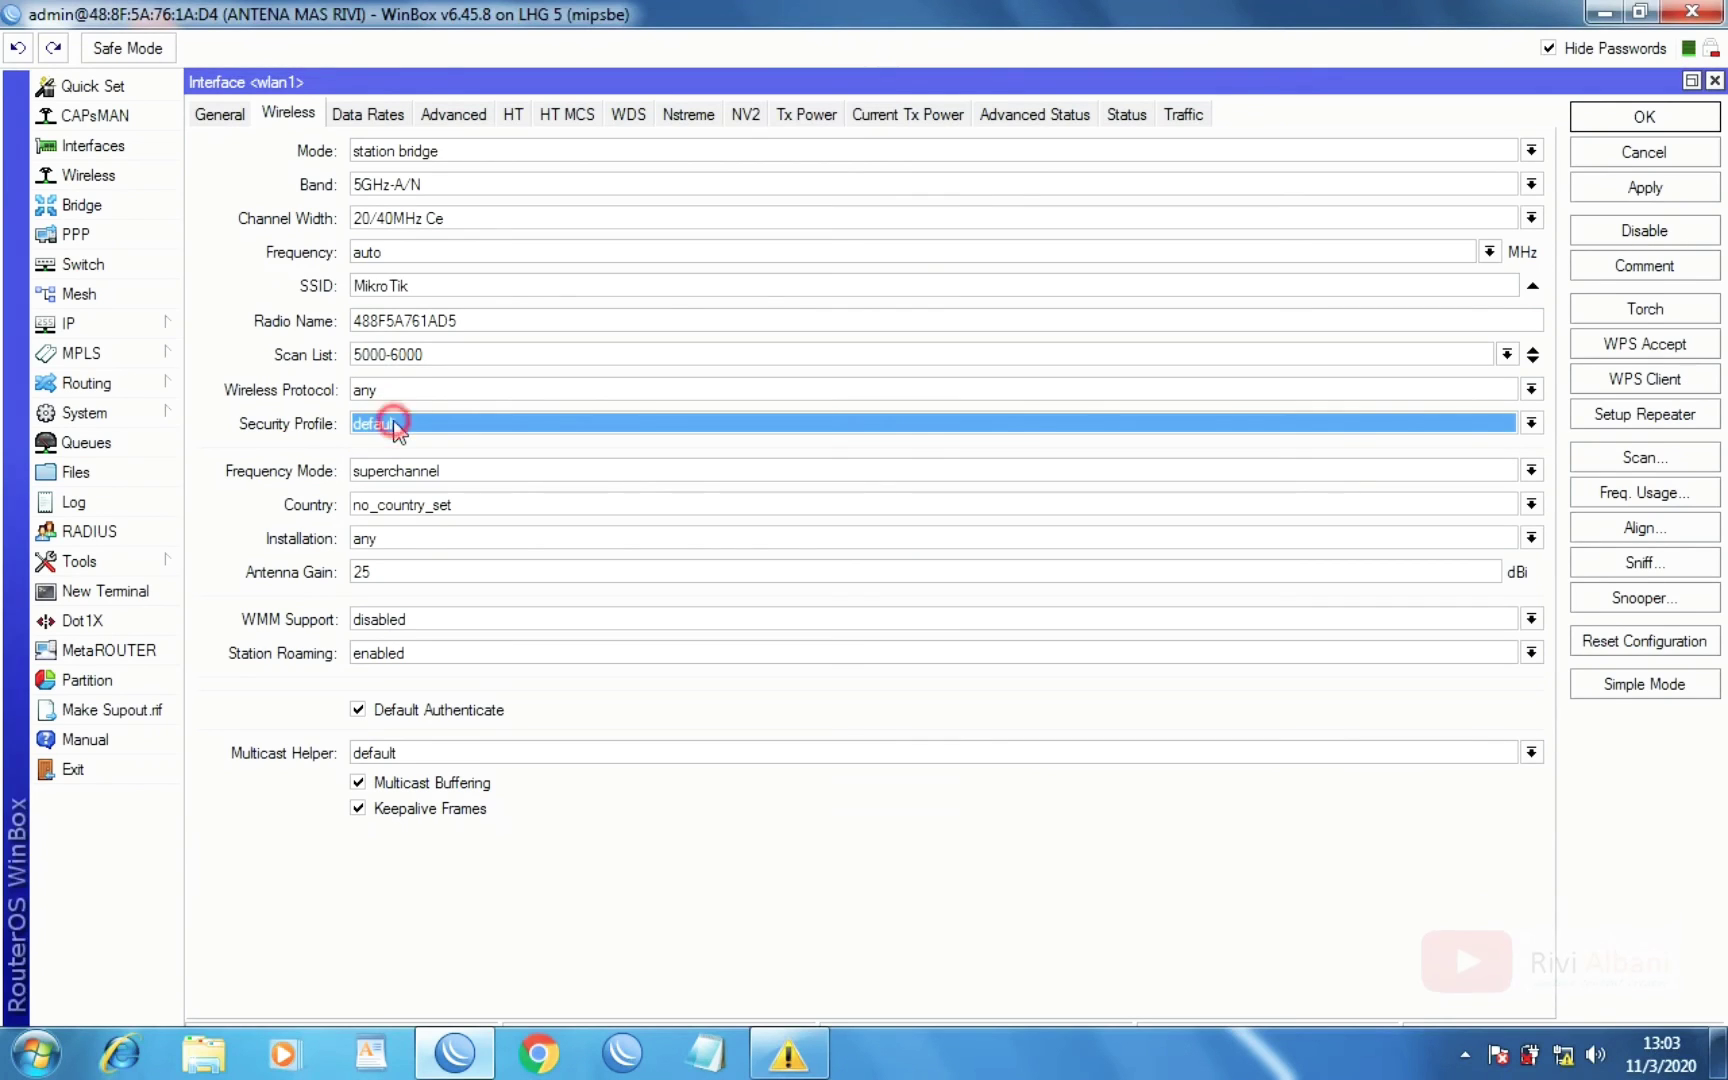
left_click(399, 431)
left_click(390, 444)
left_click(392, 425)
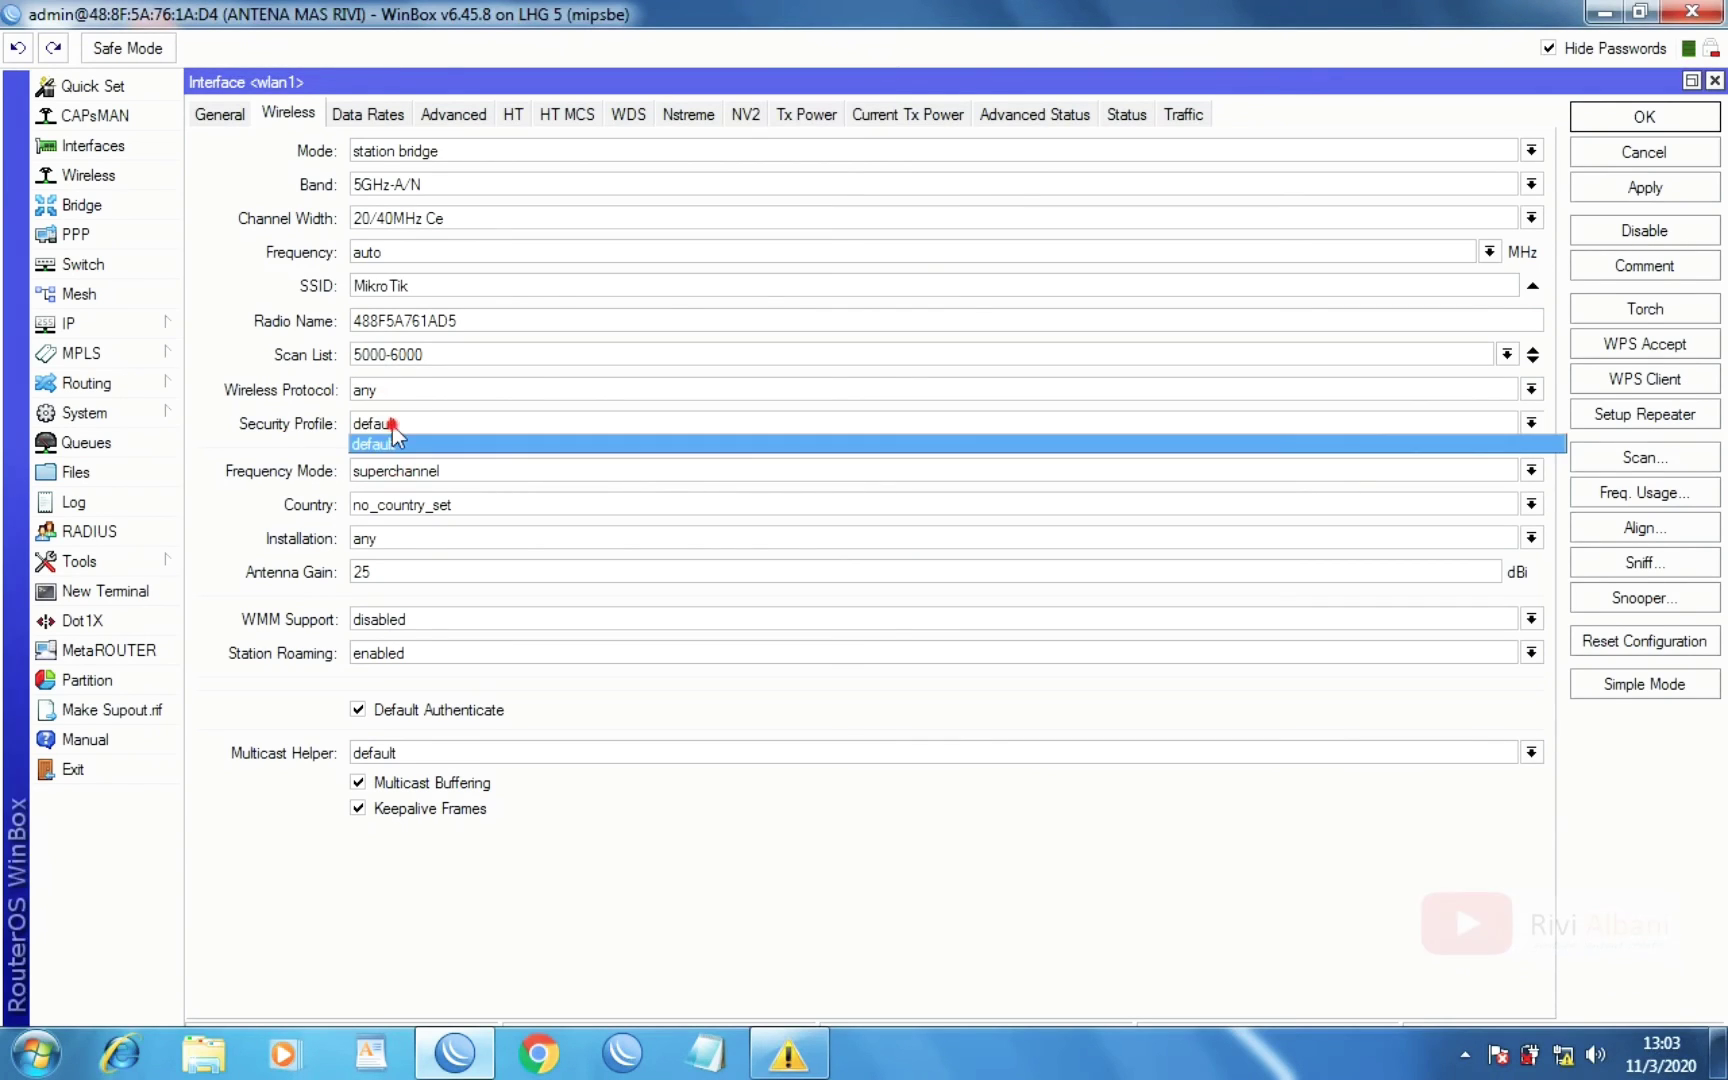
left_click(392, 424)
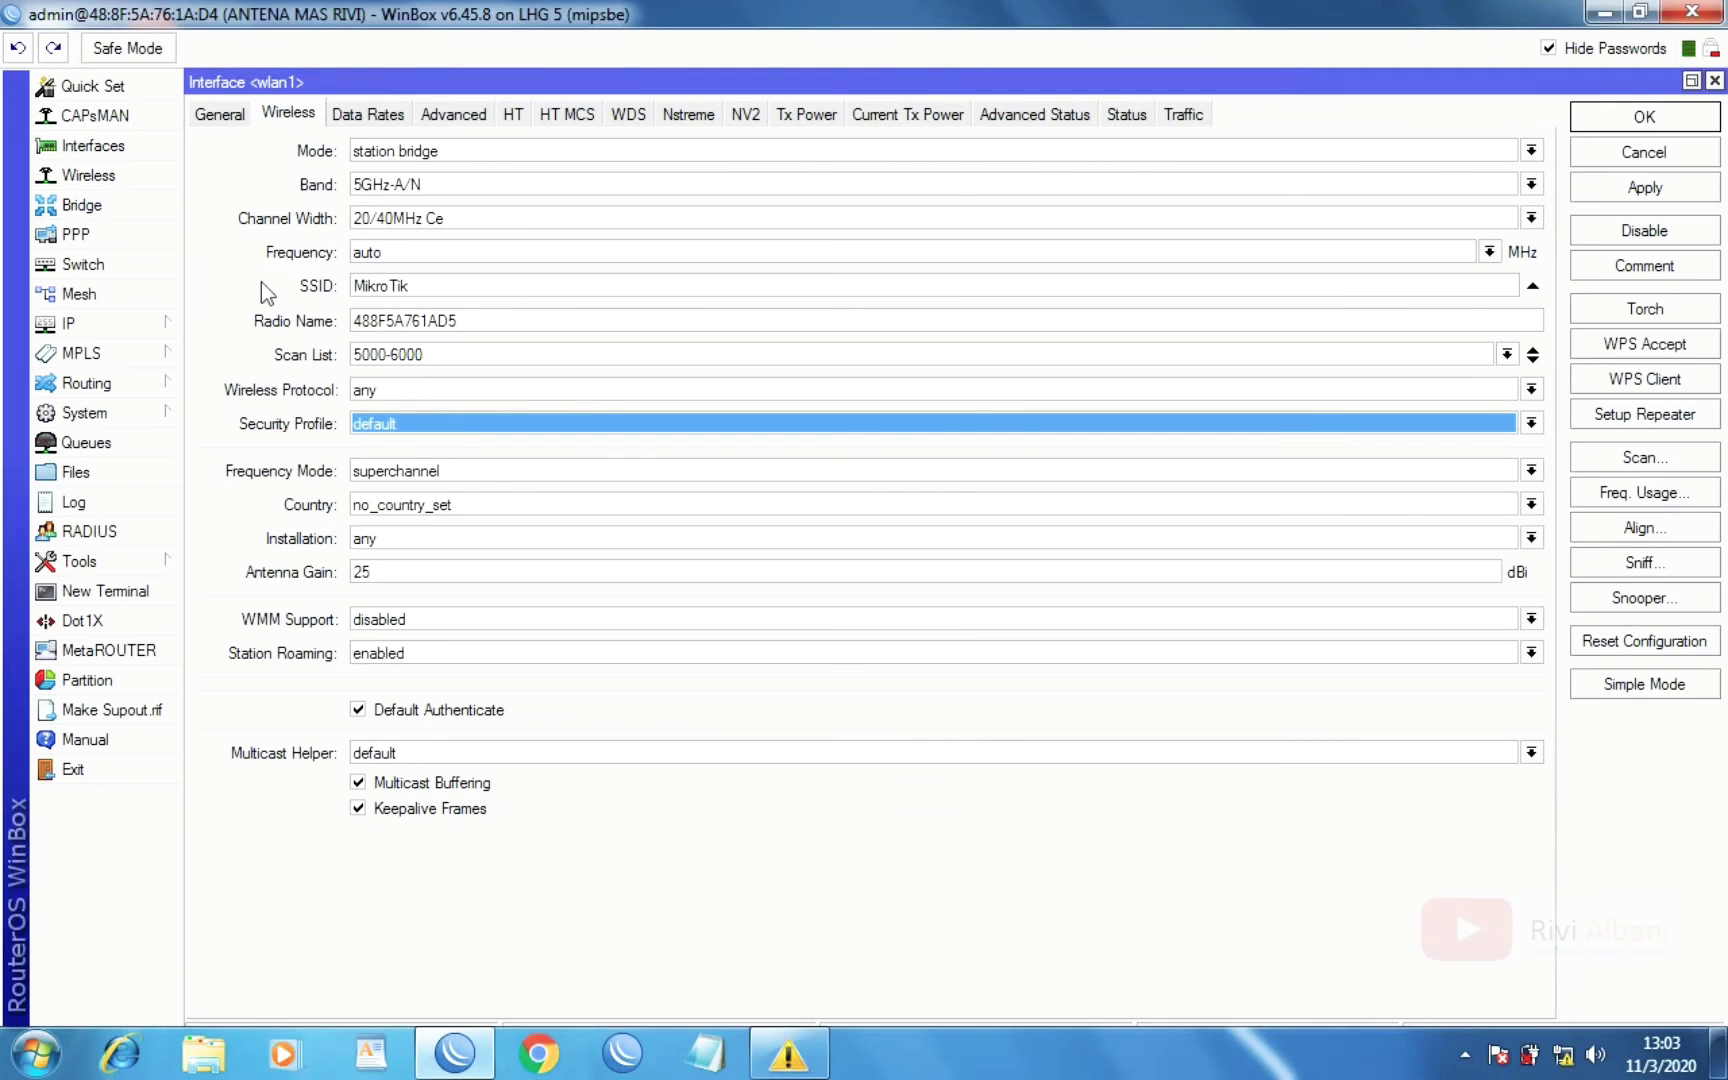
left_click(136, 172)
left_click(815, 354)
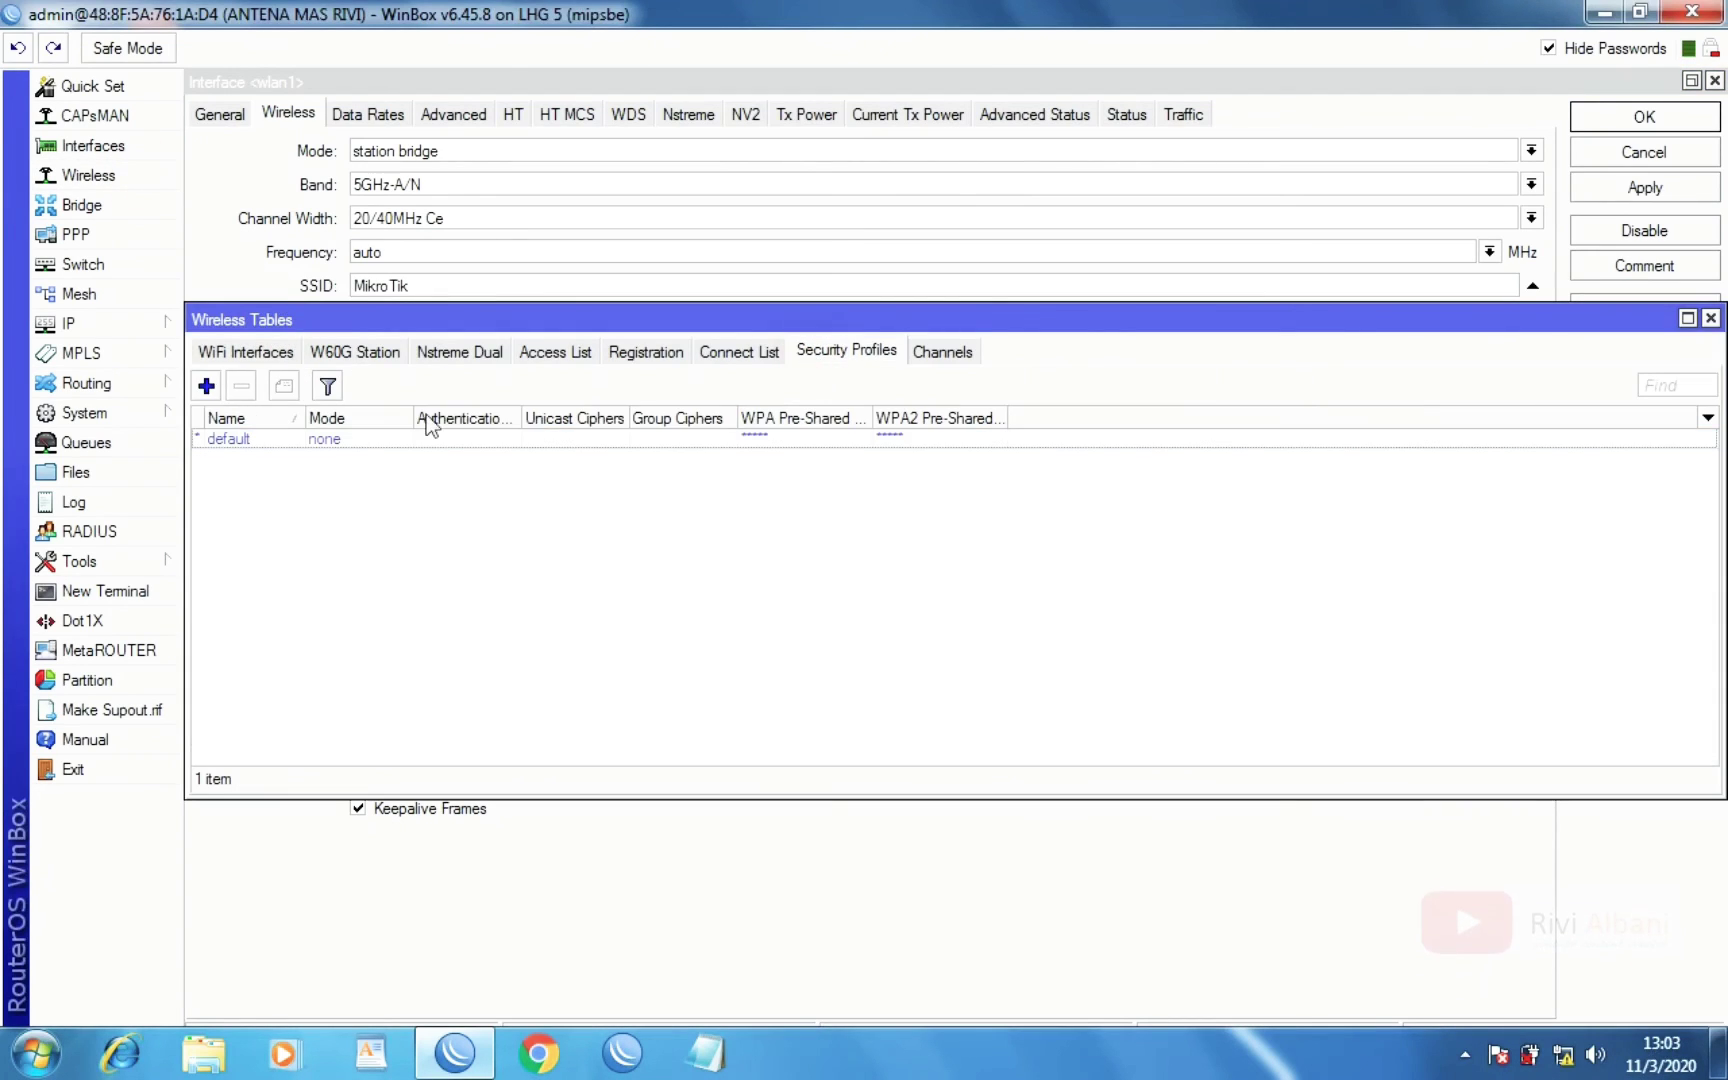
Step: Create security profile profile1 with passwords shown, fill both WPA and WPA2 pre-shared keys, and save
left_click(206, 386)
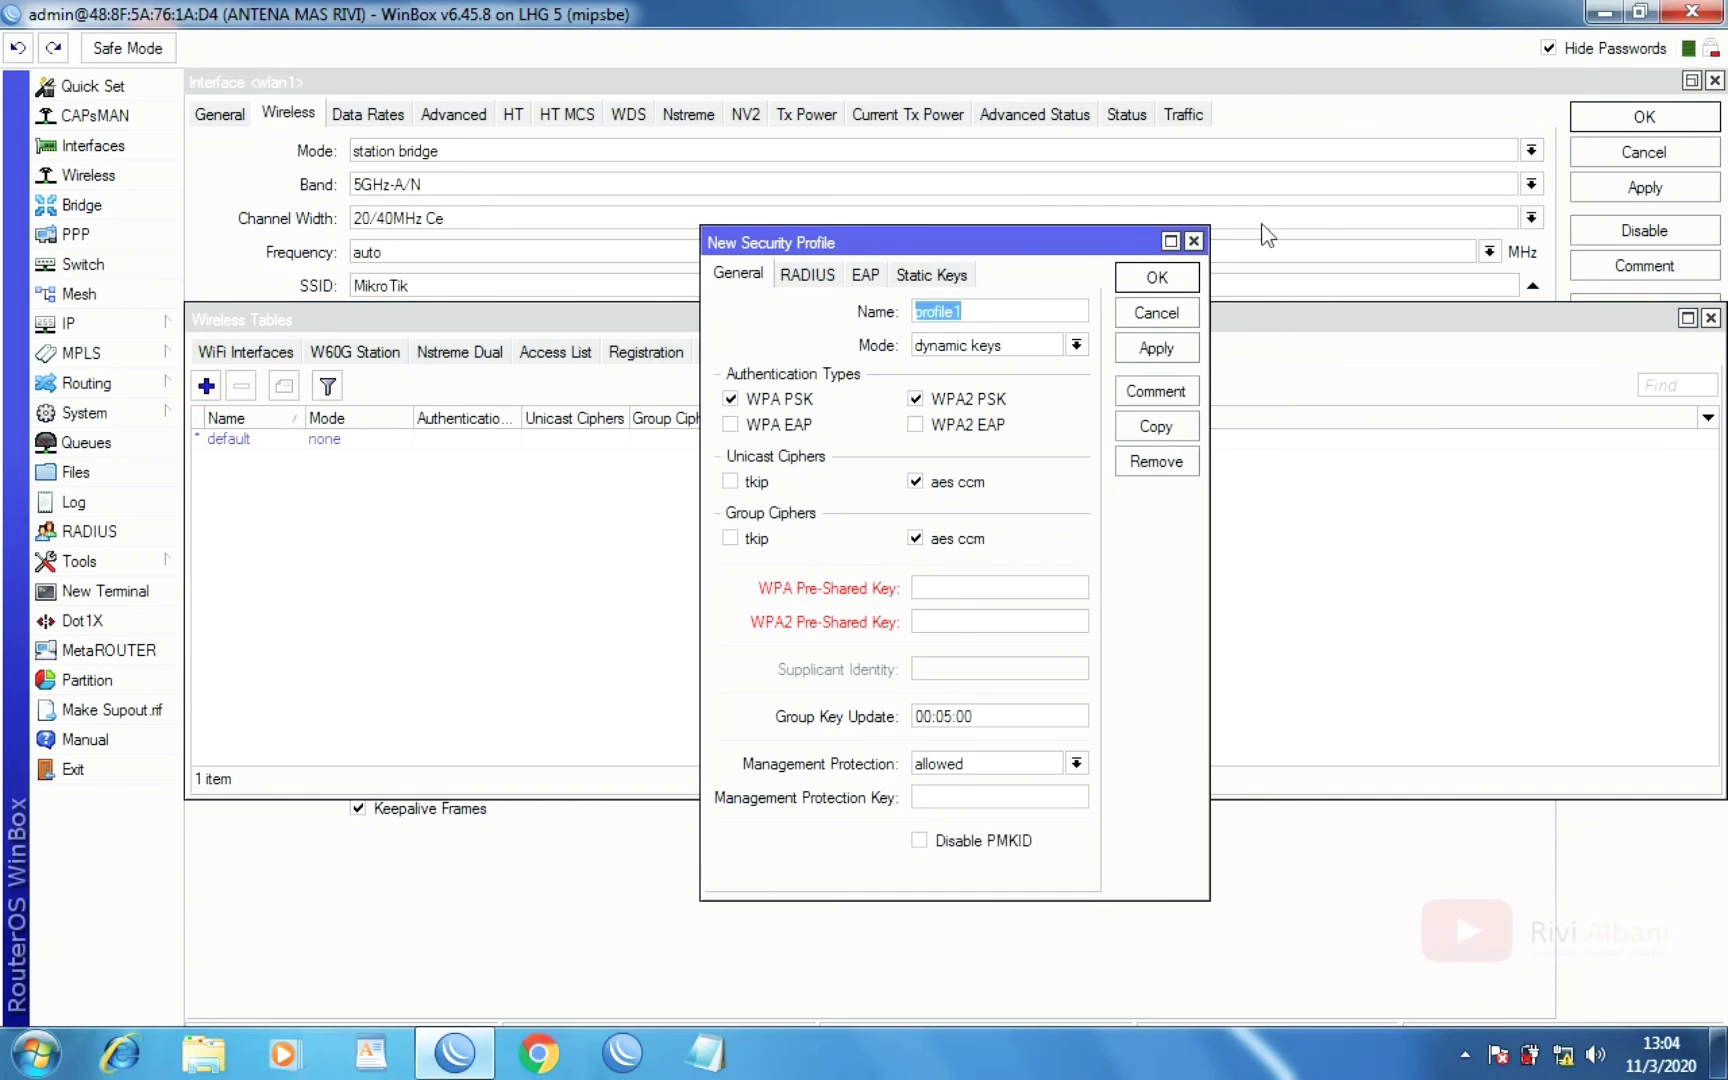
right_click(1554, 58)
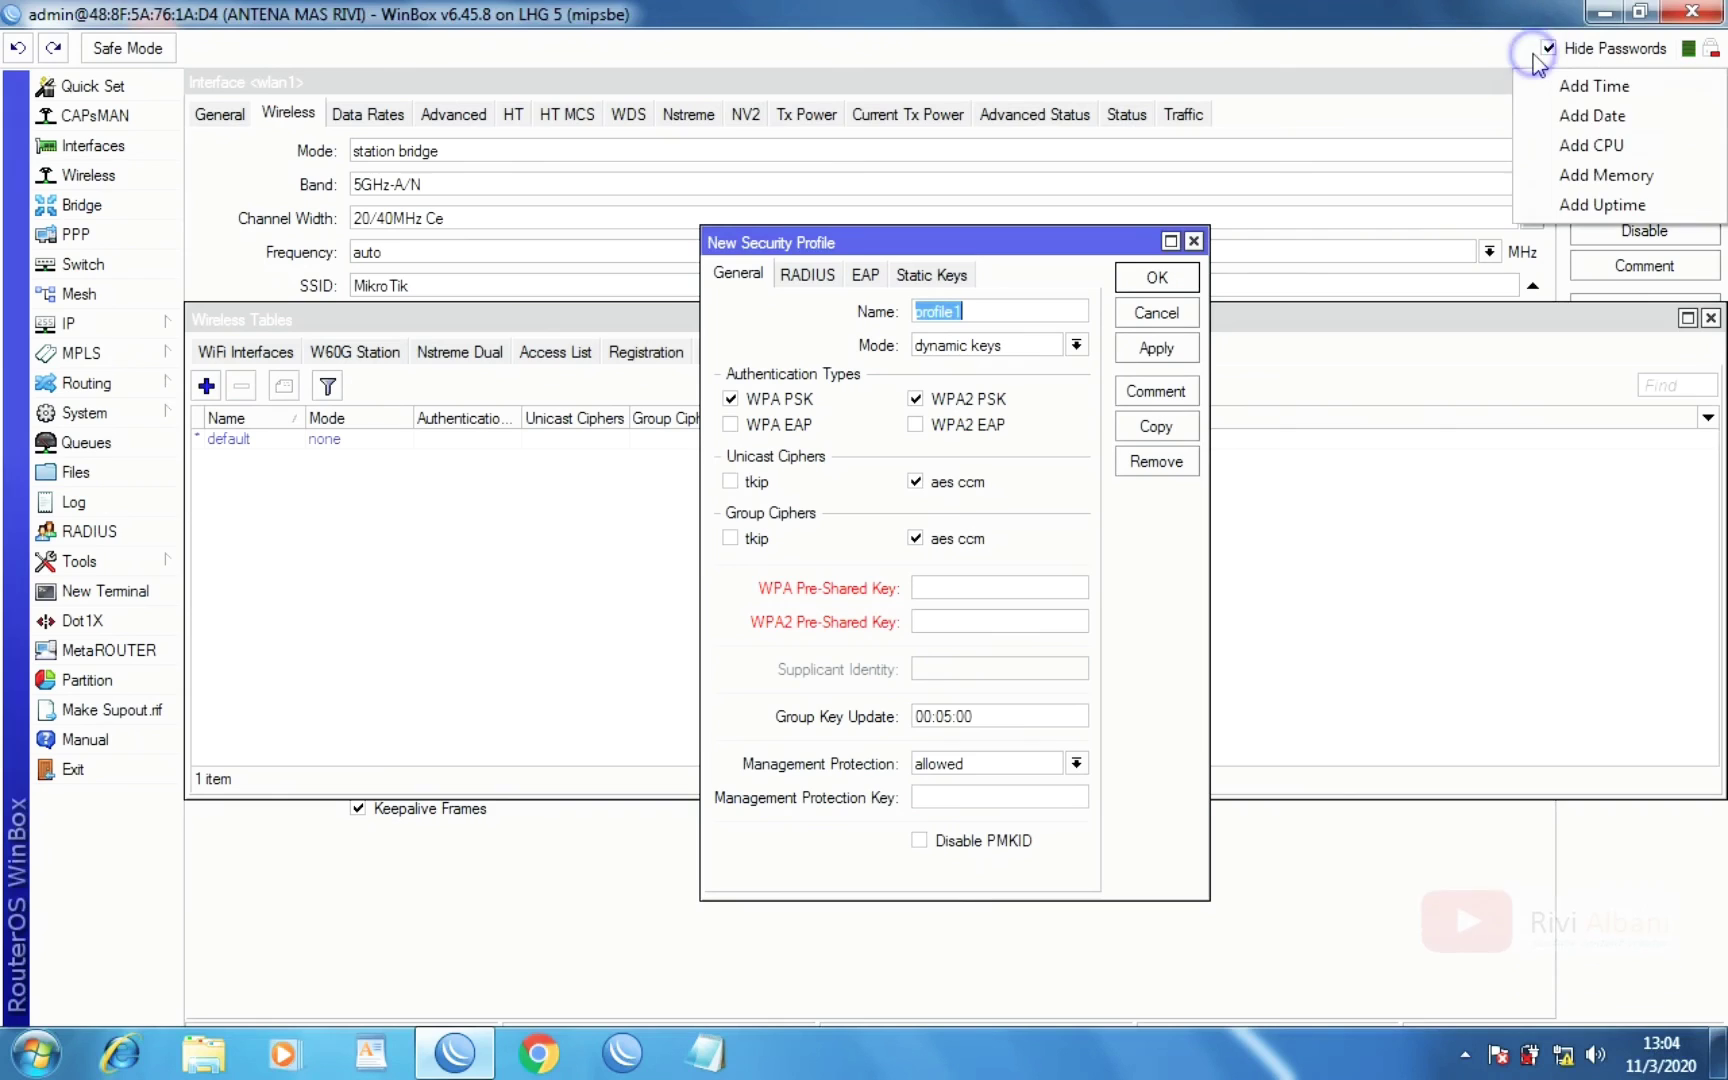
left_click(1549, 49)
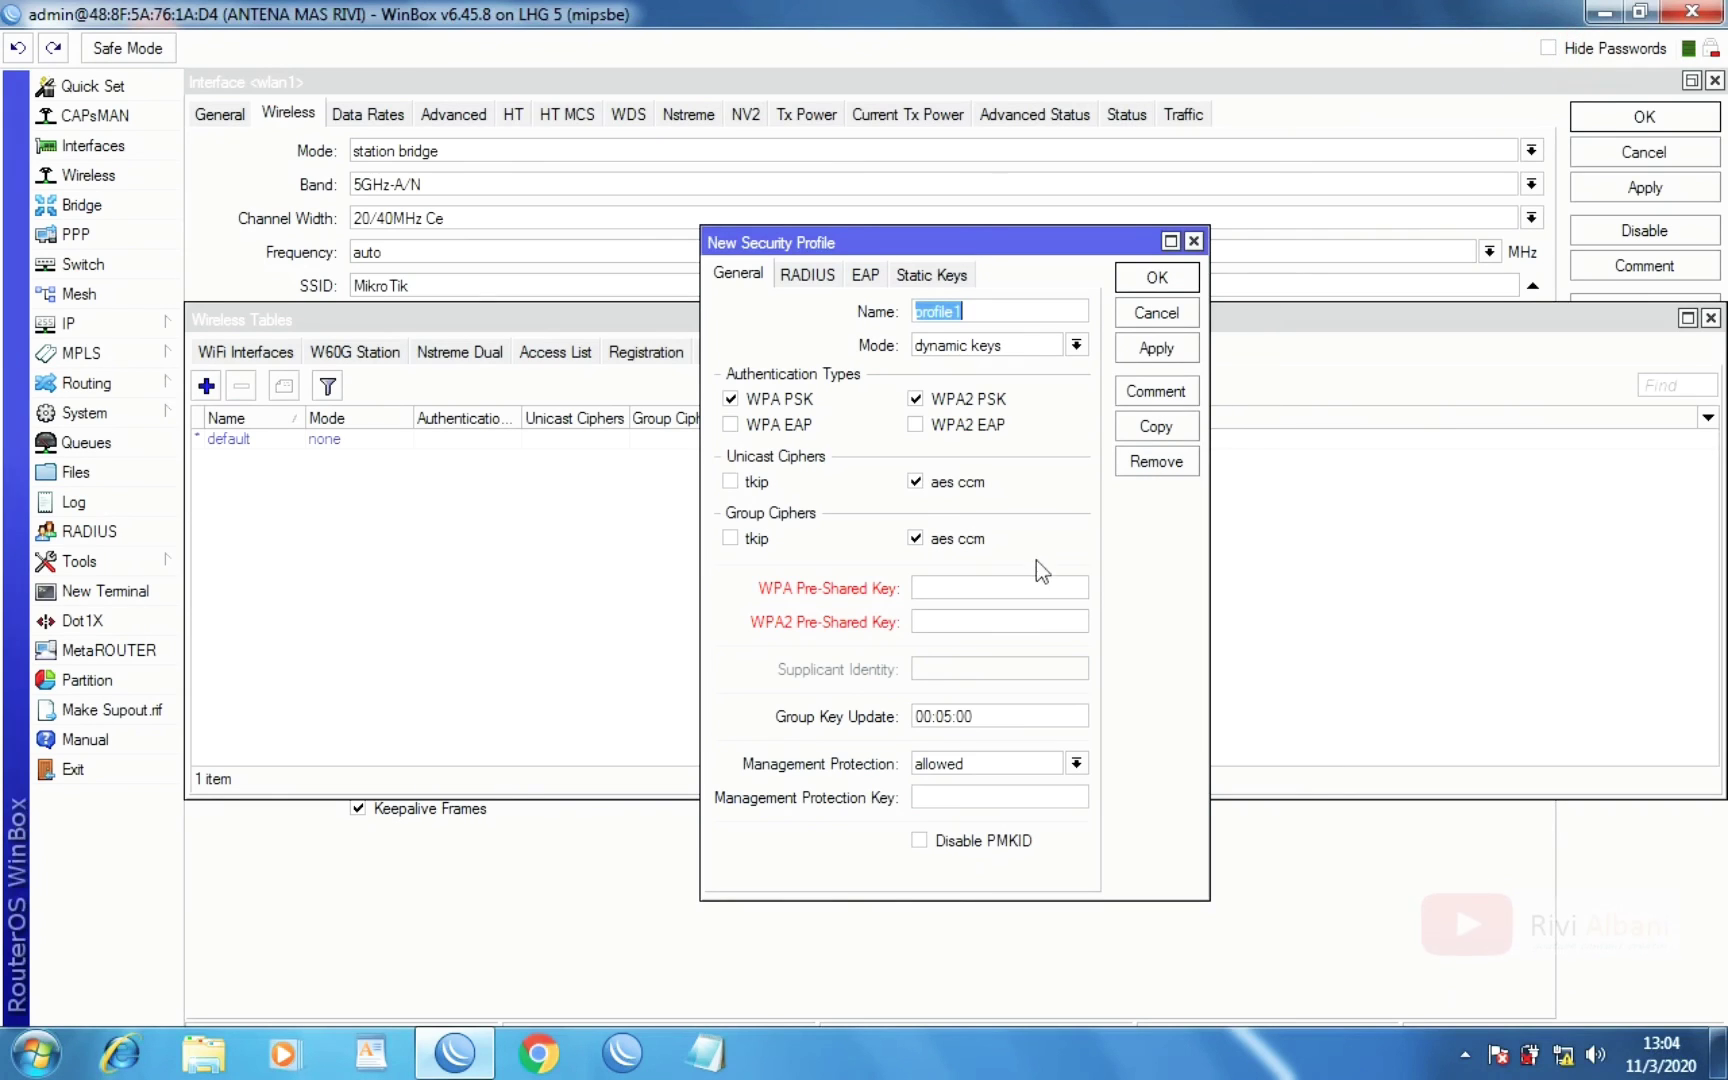
left_click(1025, 589)
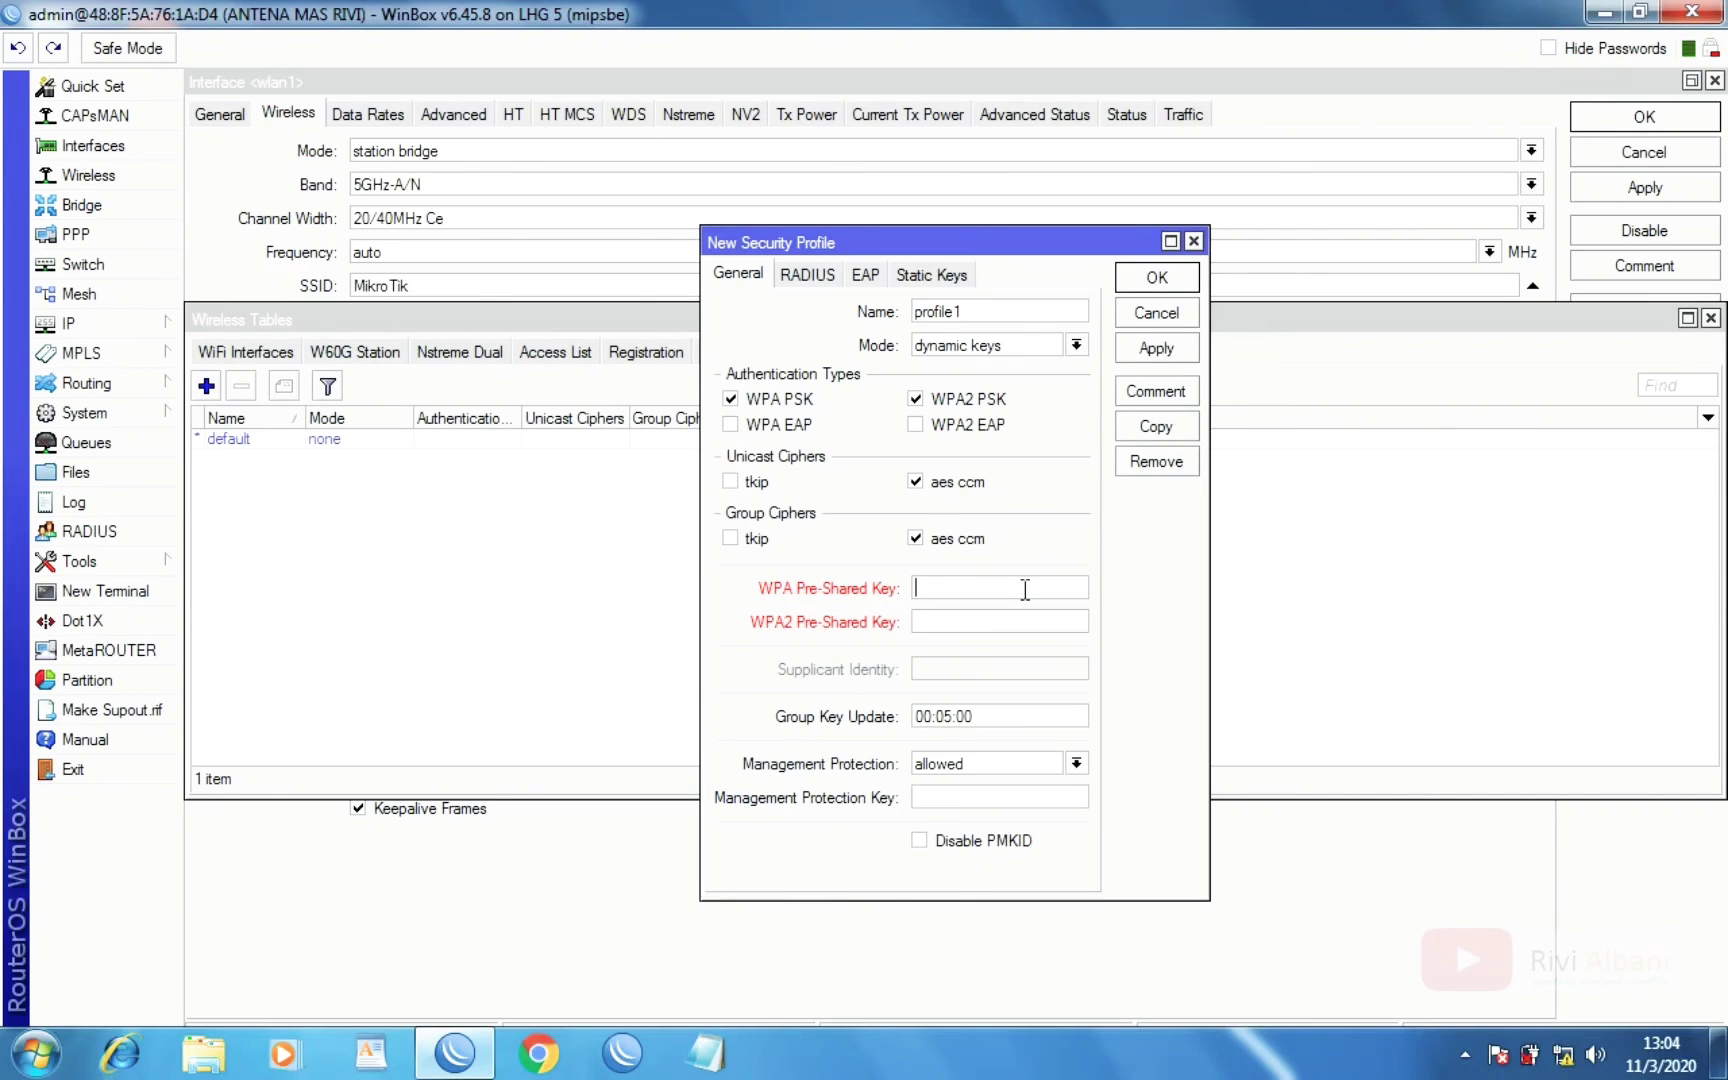
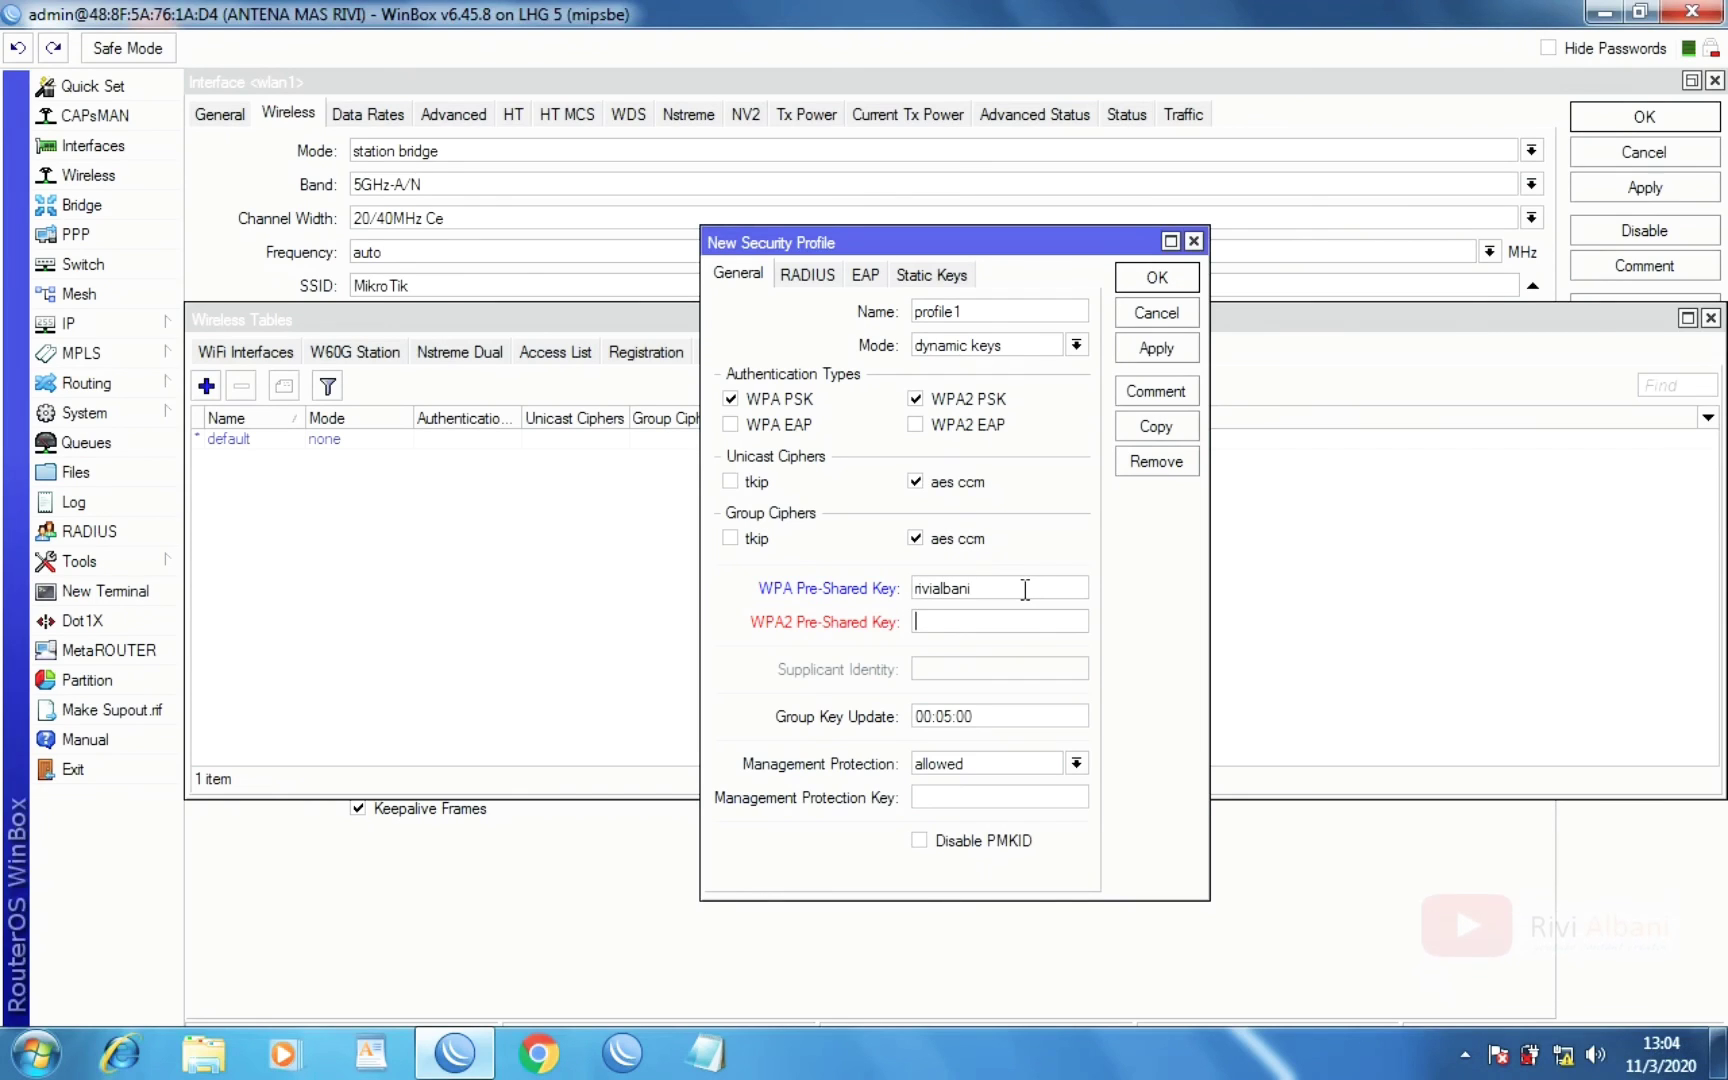
key("Tab")
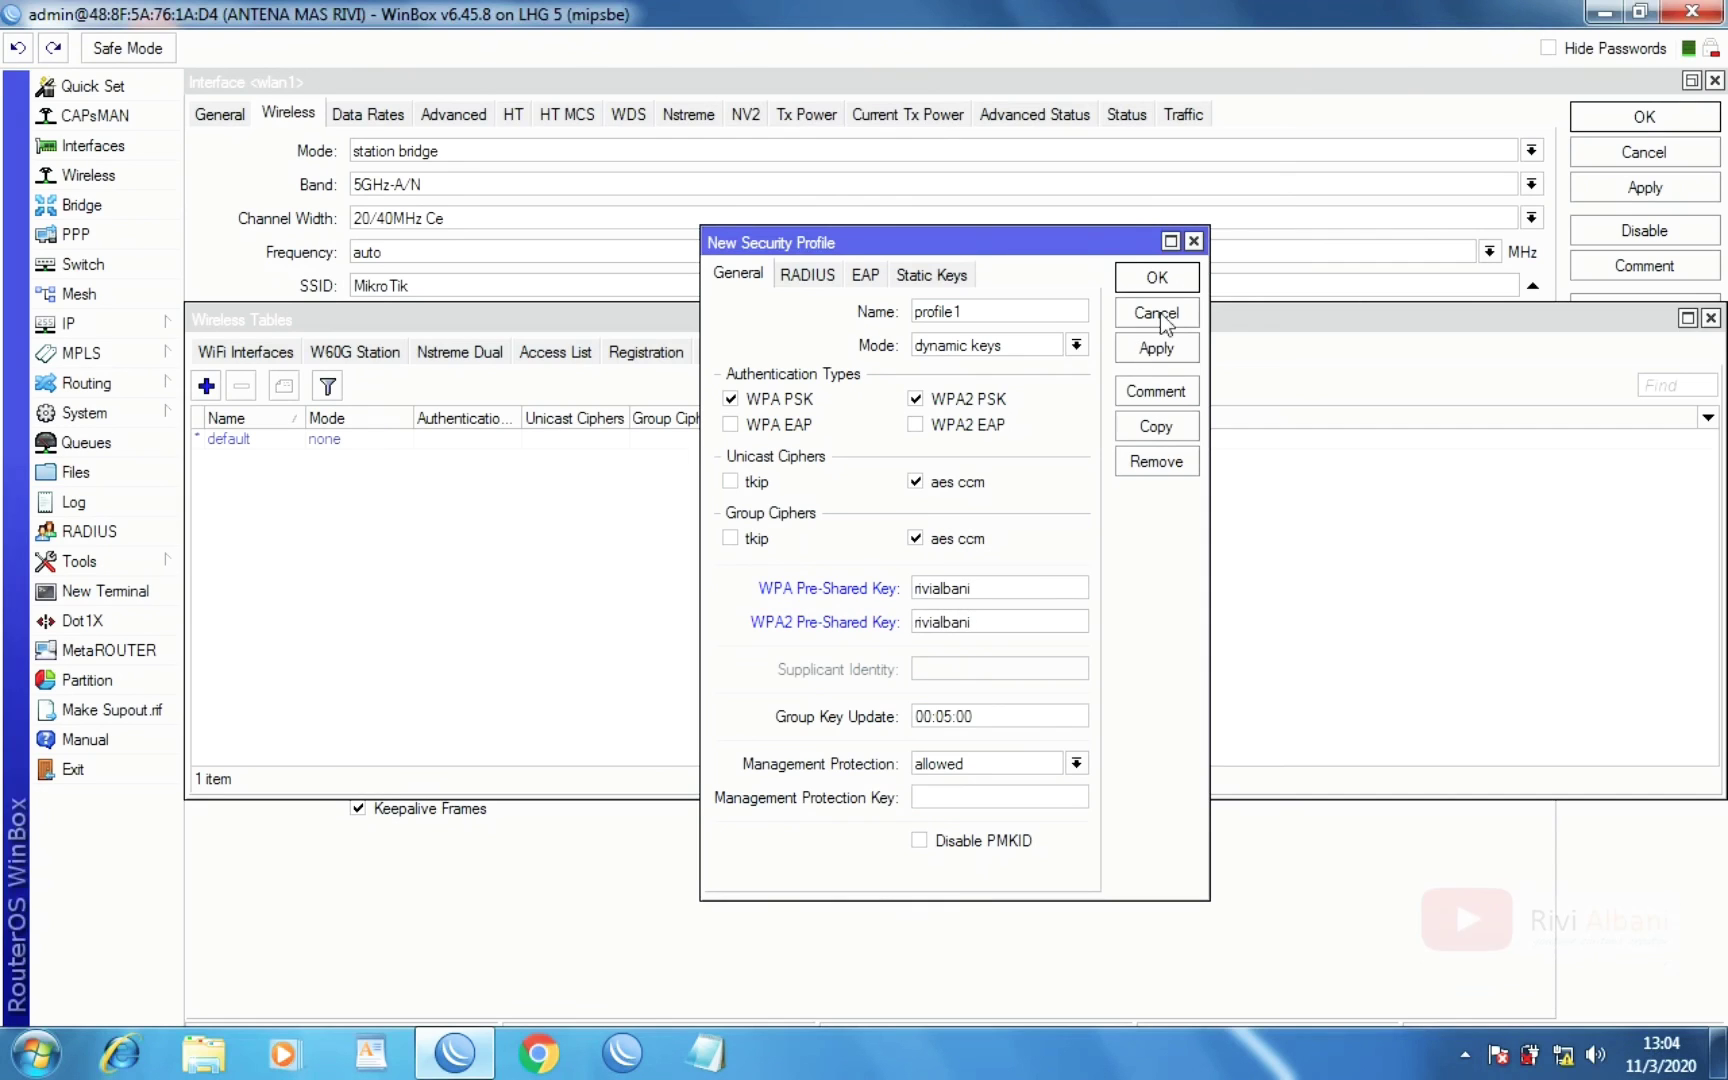
left_click(1157, 348)
left_click(1155, 278)
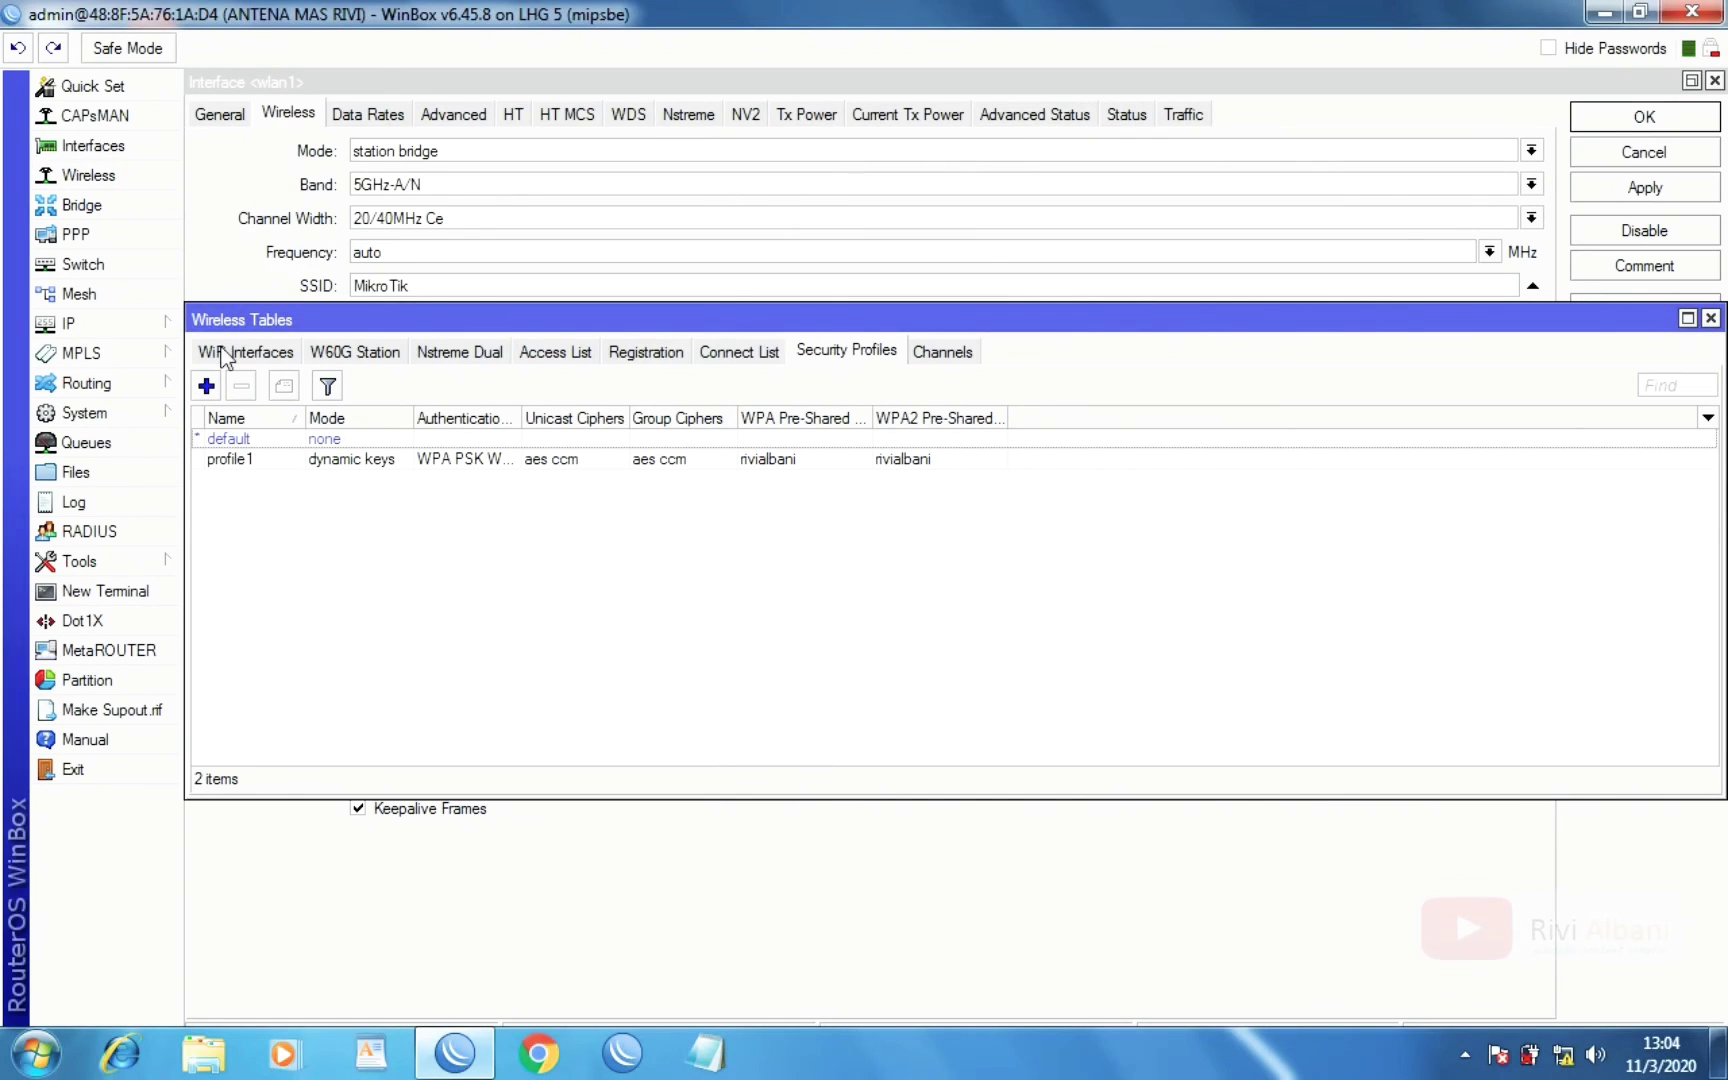
Step: Assign profile1 as wlan1's security profile and apply it
left_click(222, 355)
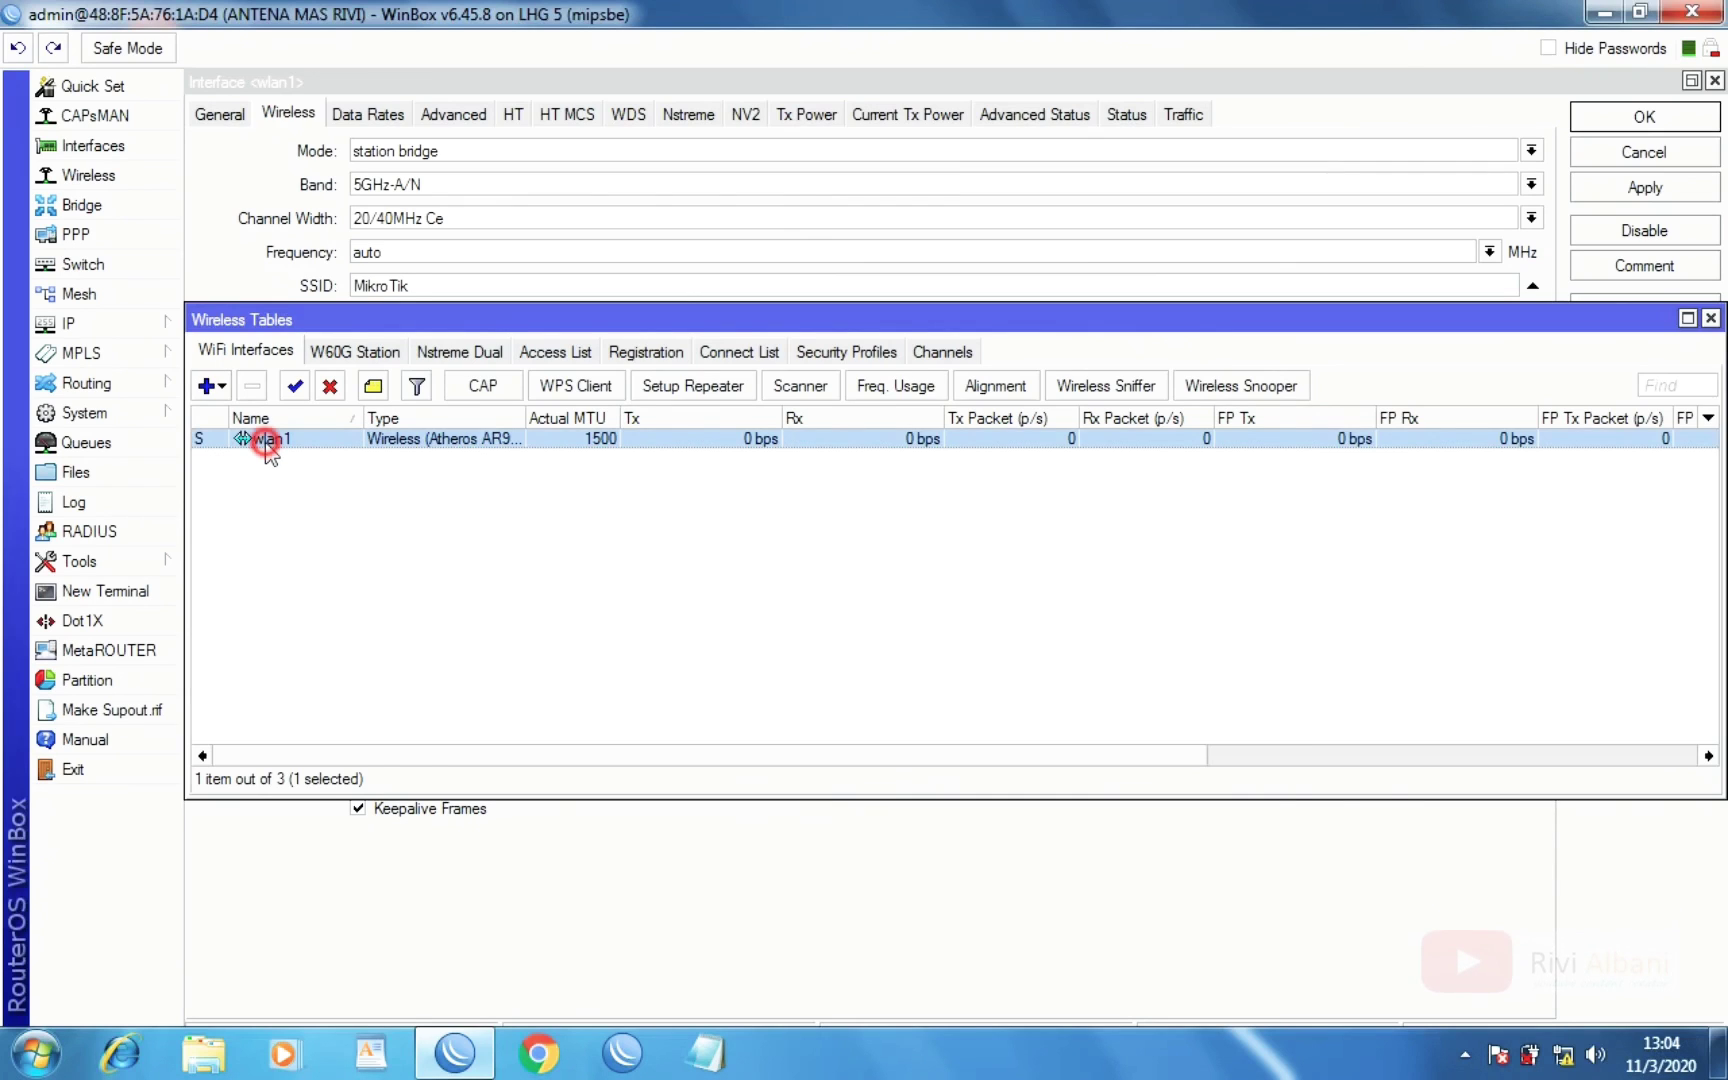
double_click(265, 452)
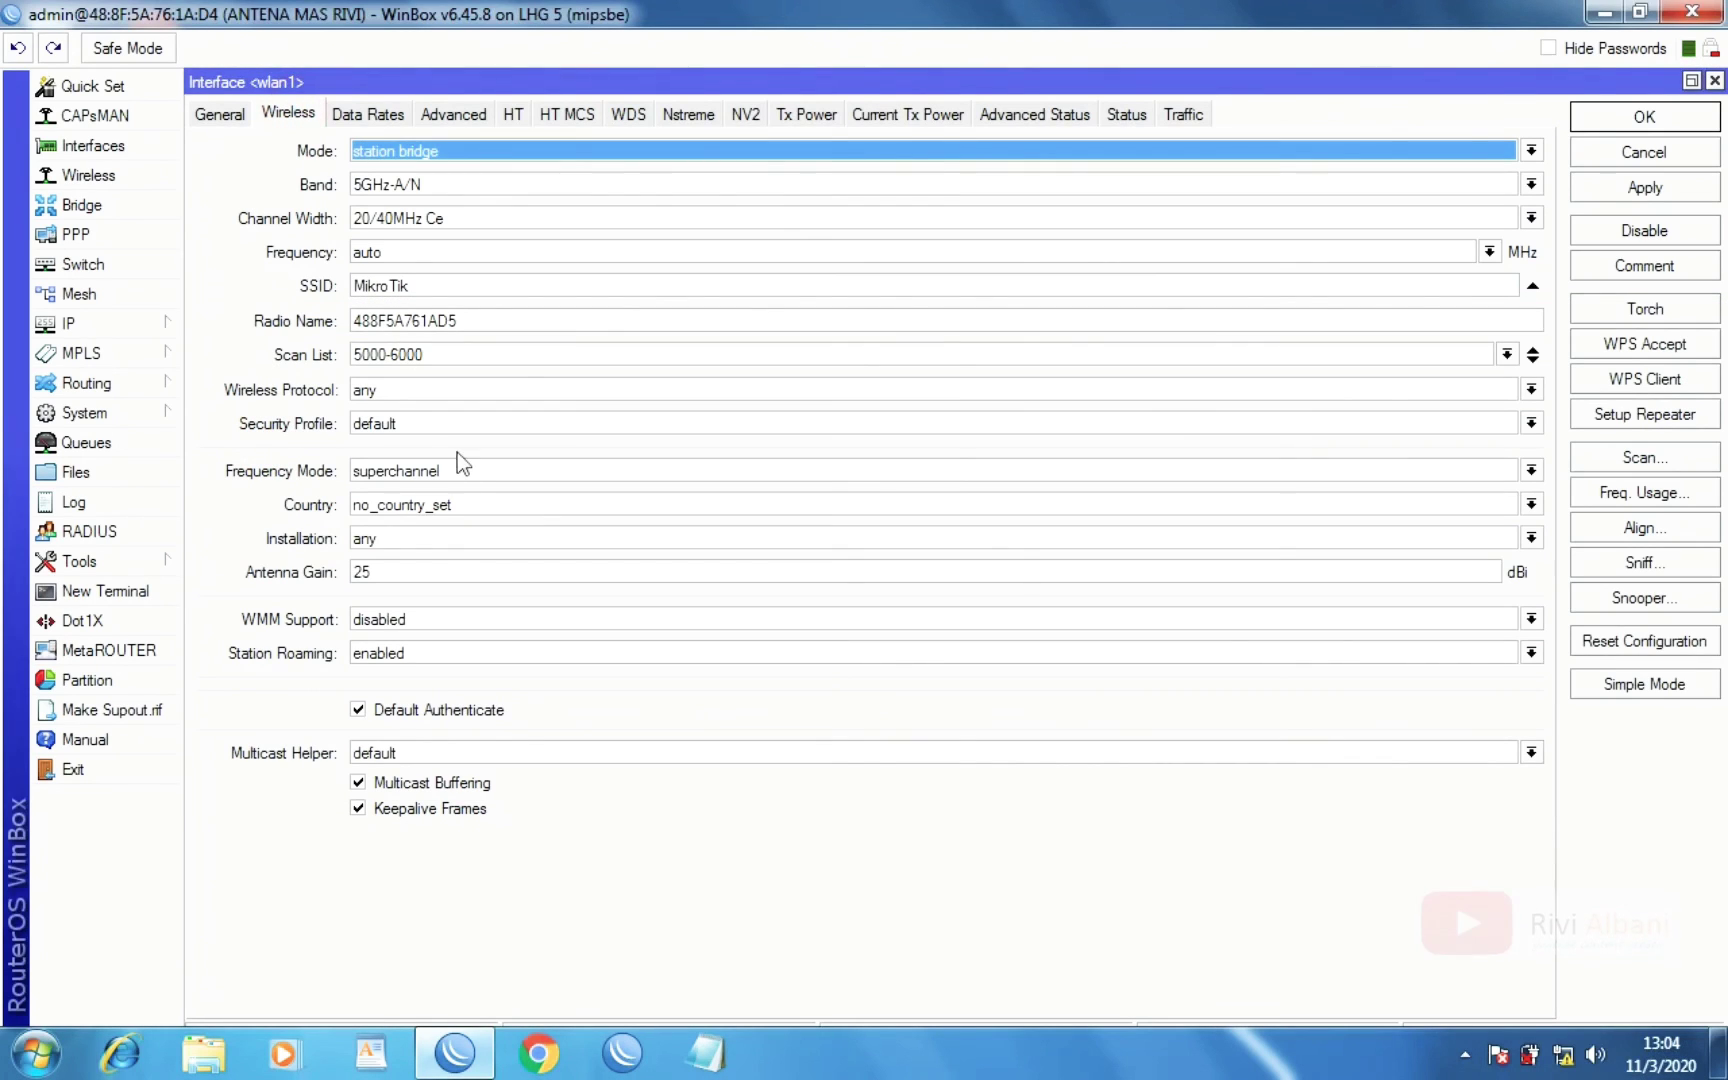
left_click(405, 428)
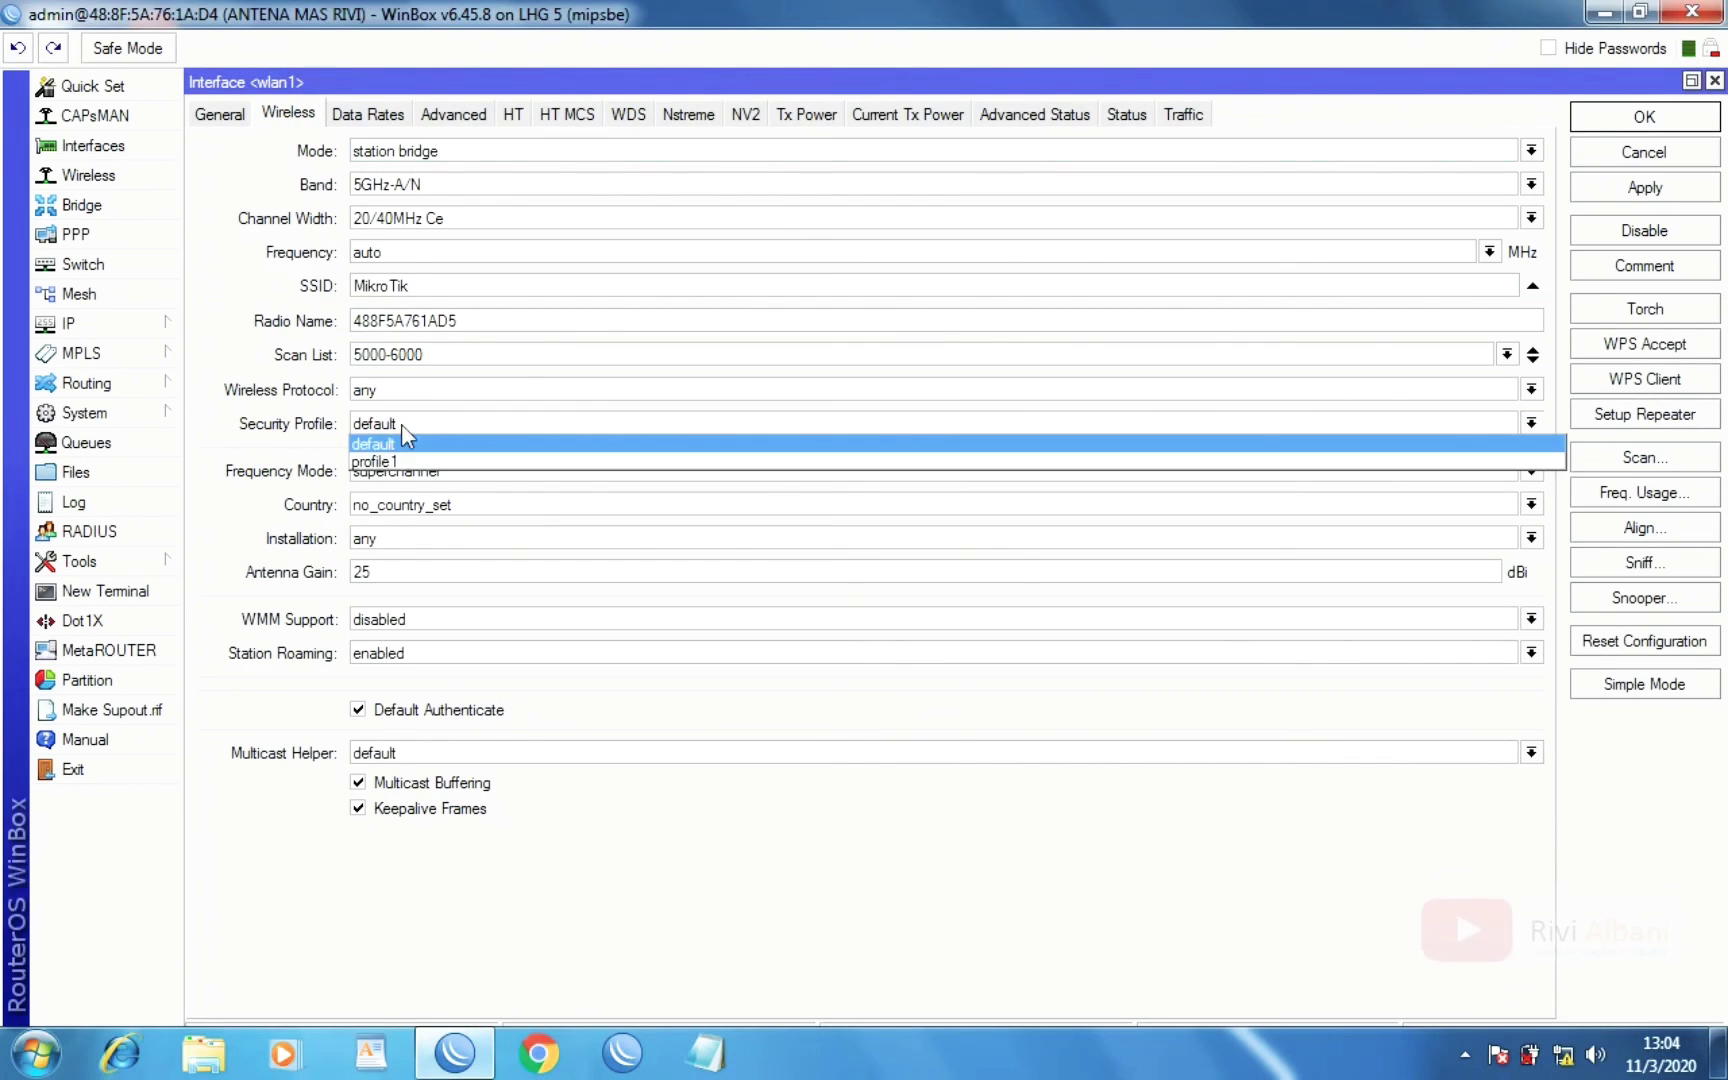
left_click(395, 462)
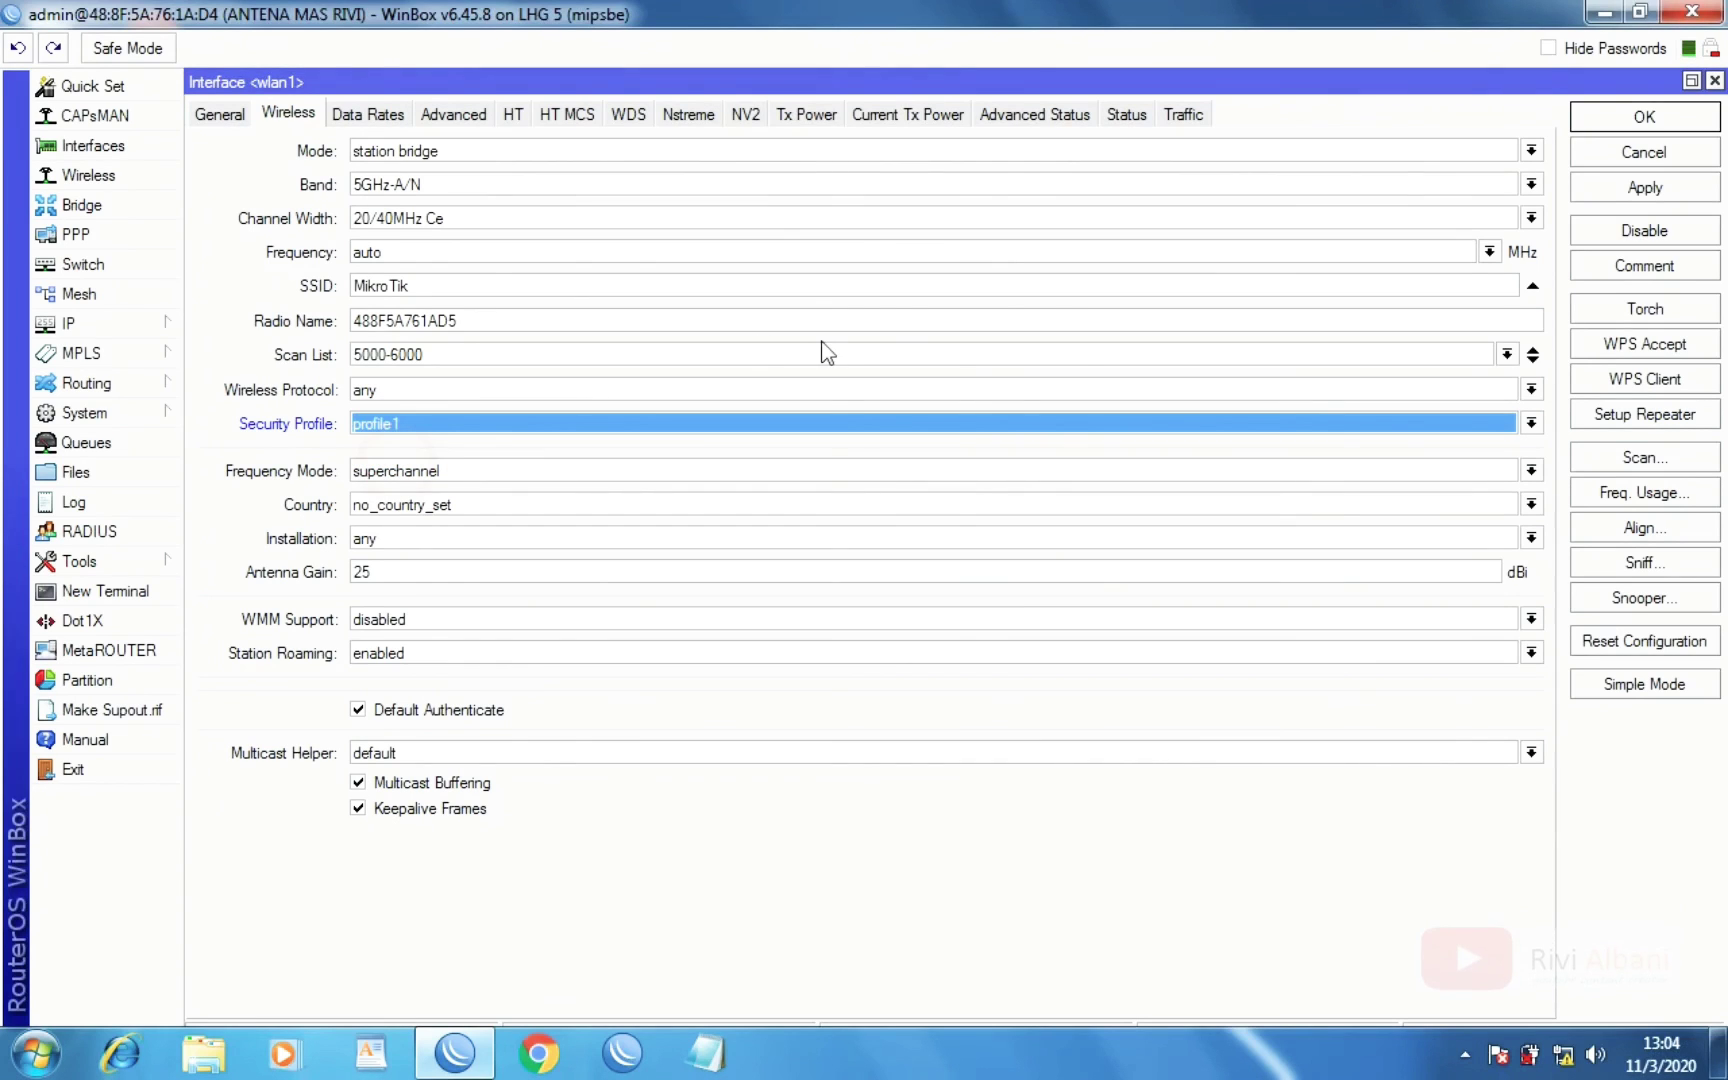
left_click(1645, 188)
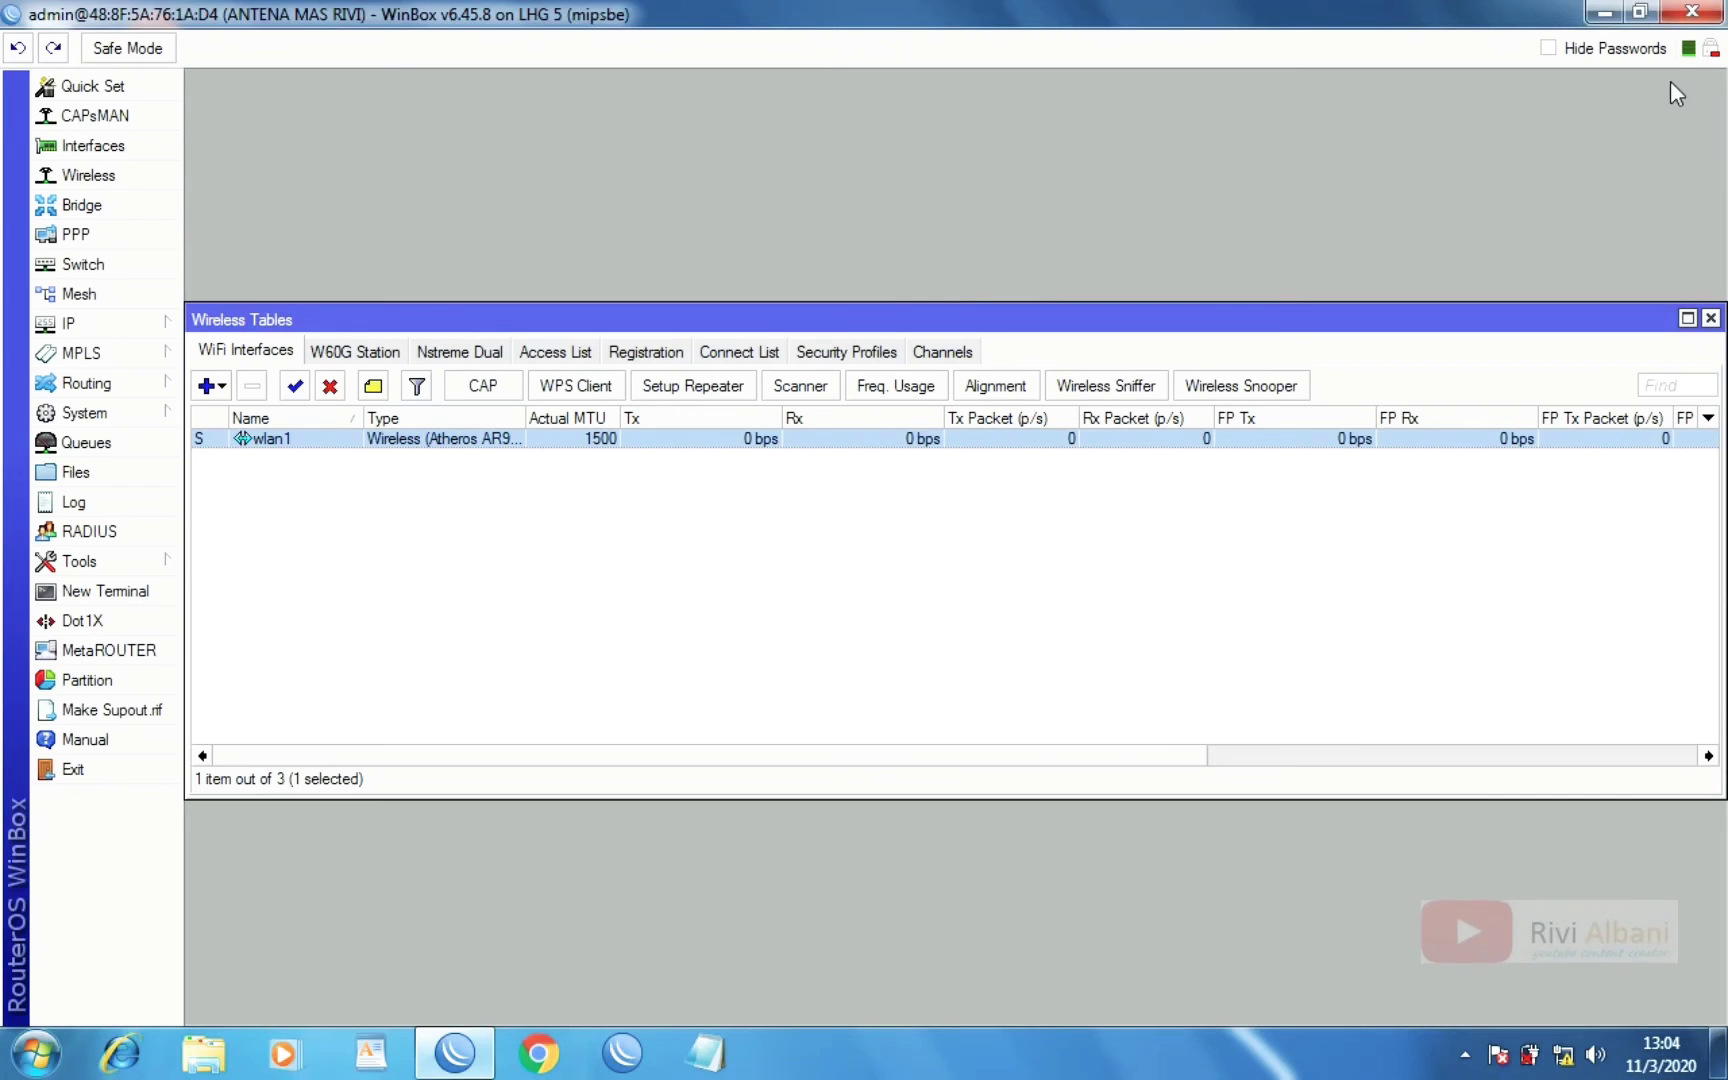
Step: Relaunch WinBox, choose the antenna from discovered devices, and connect with the new user's login
left_click(1692, 14)
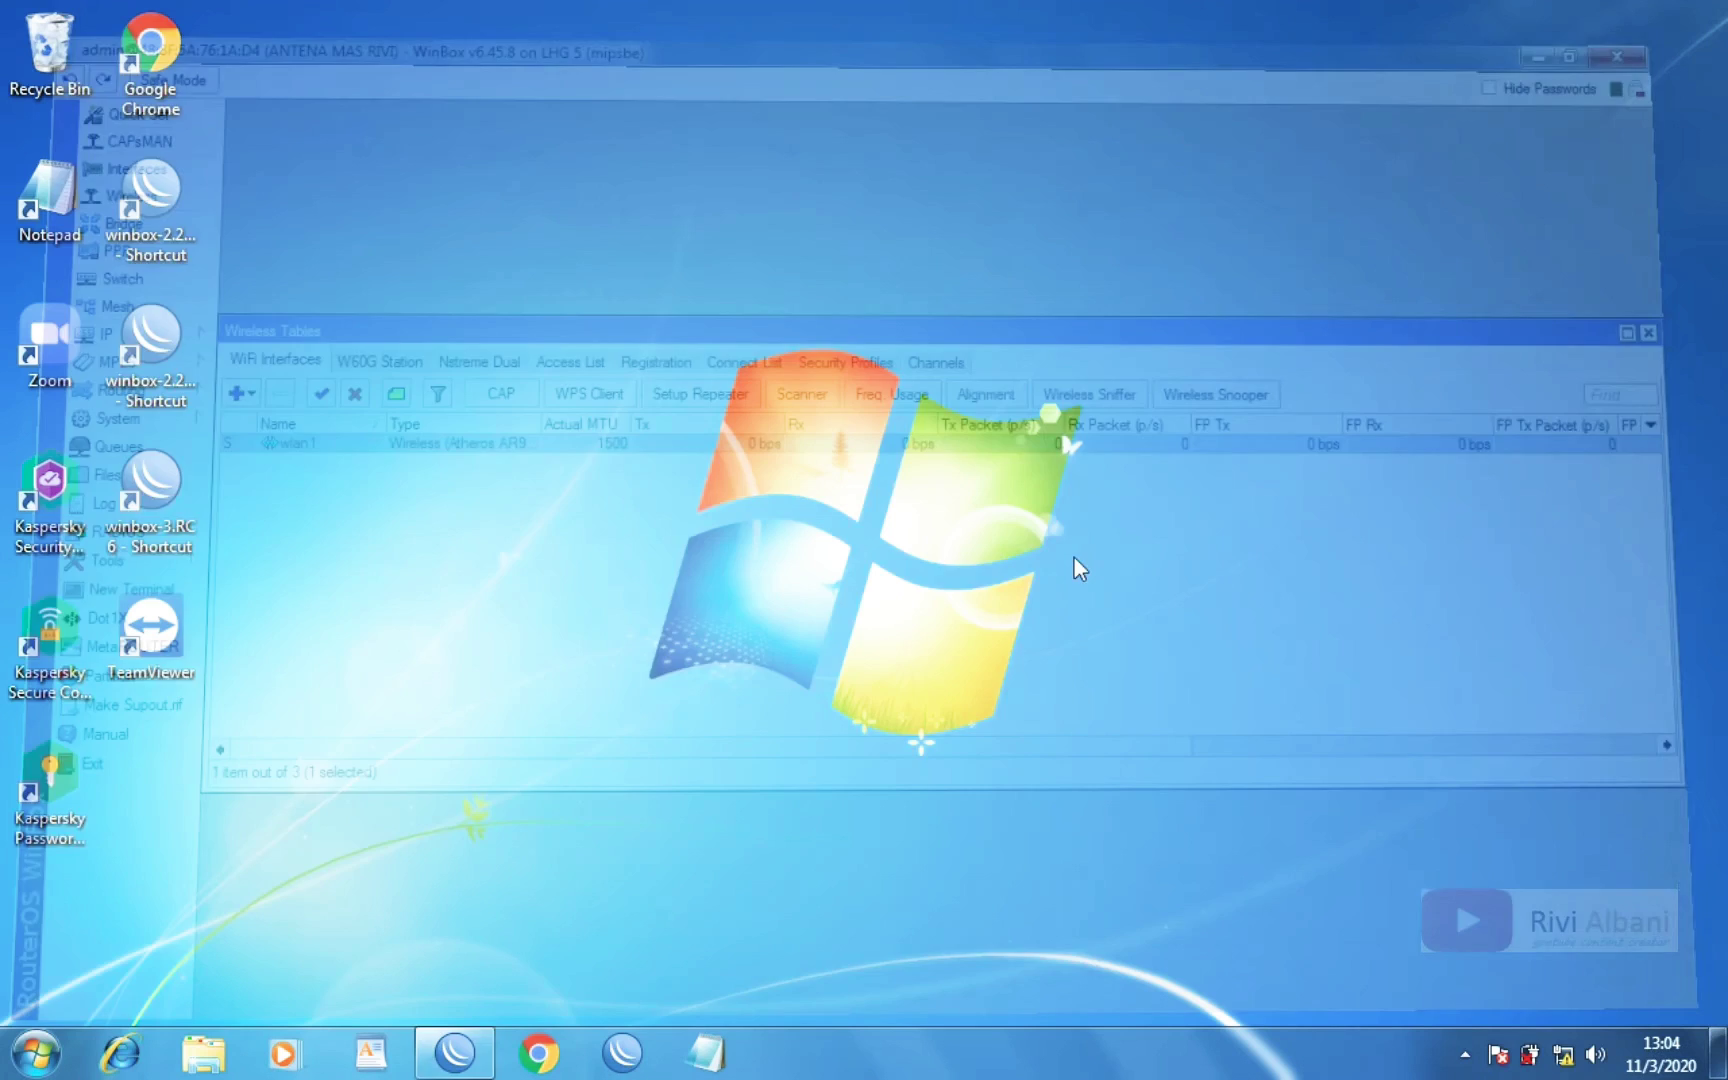
left_click(470, 1052)
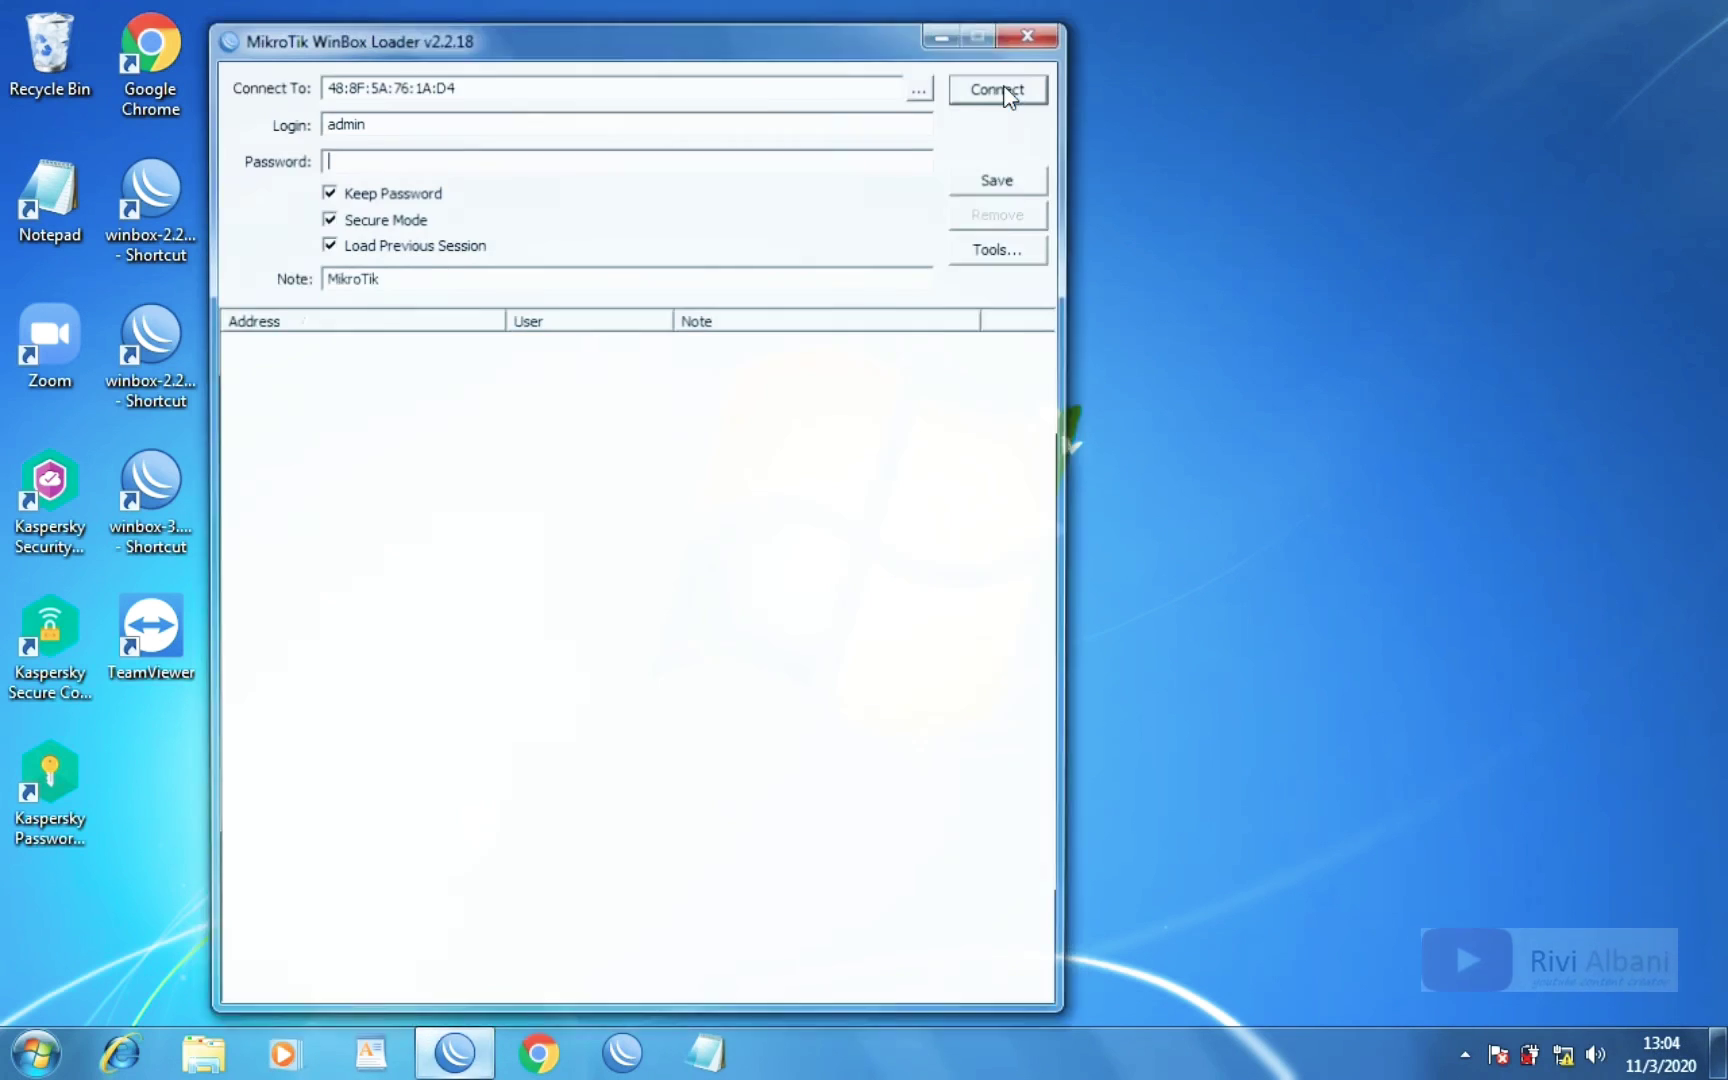
left_click(918, 84)
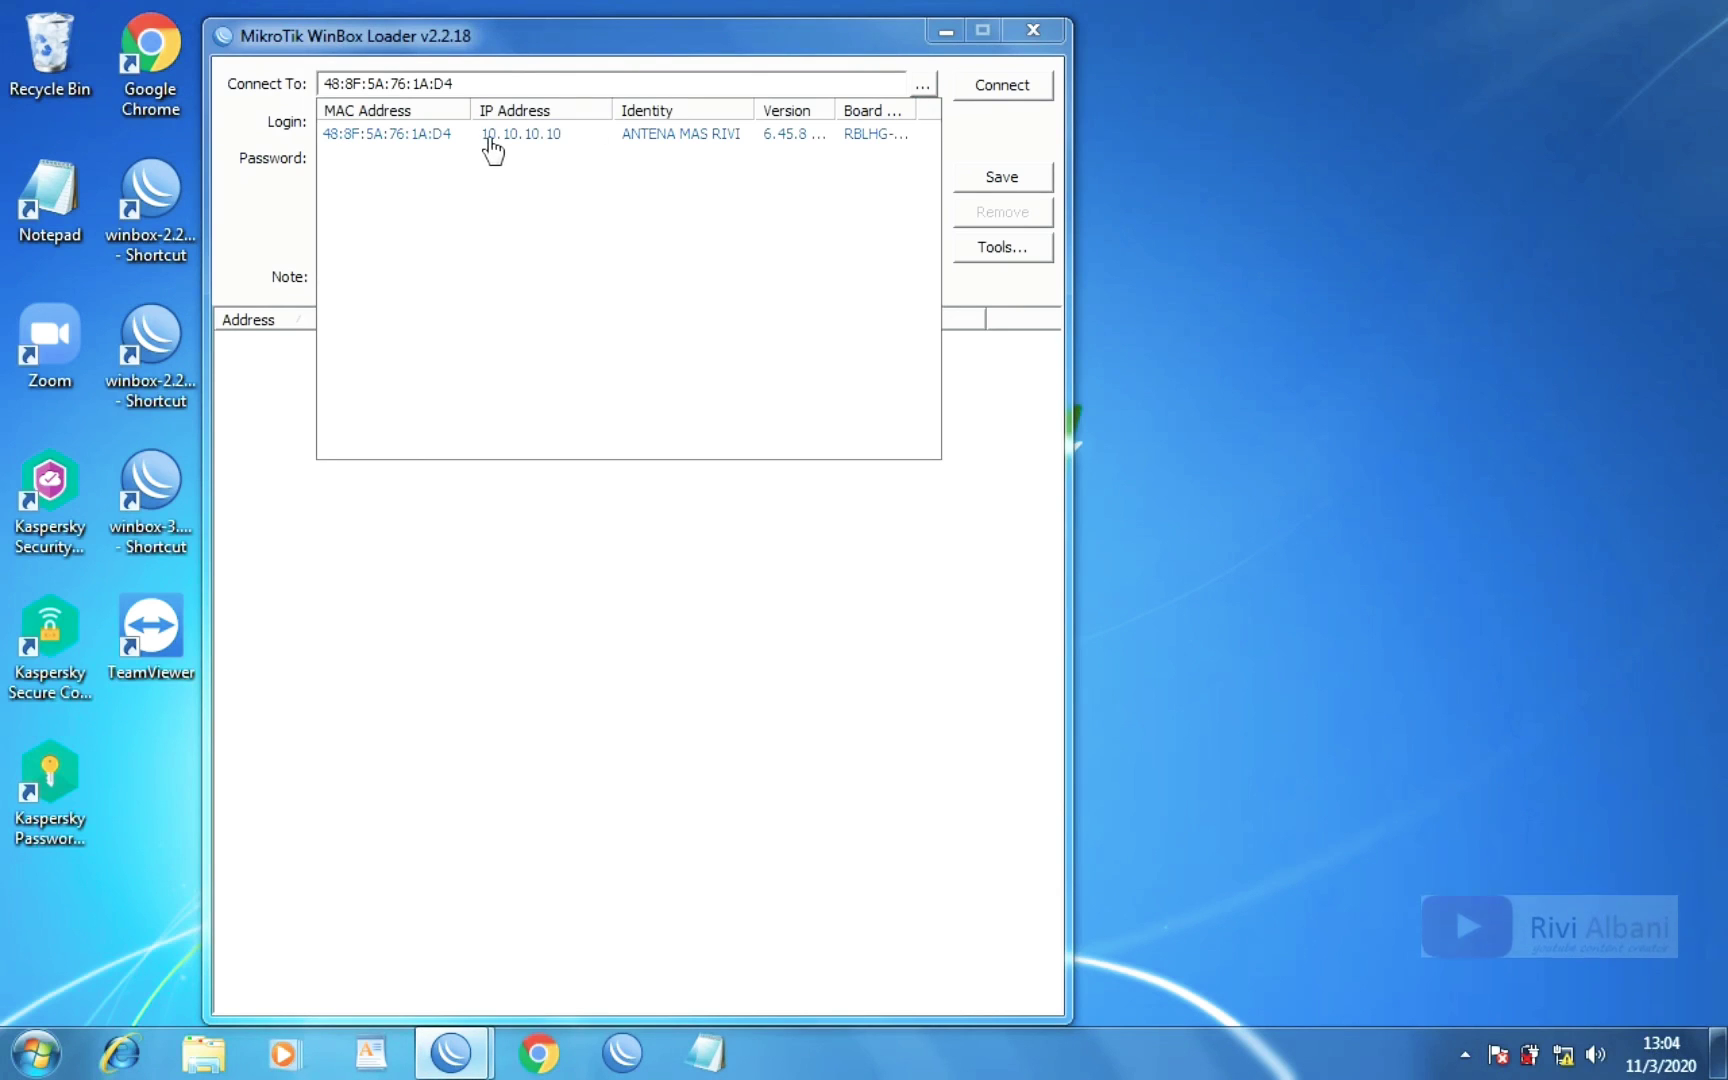
left_click(432, 135)
double_click(409, 124)
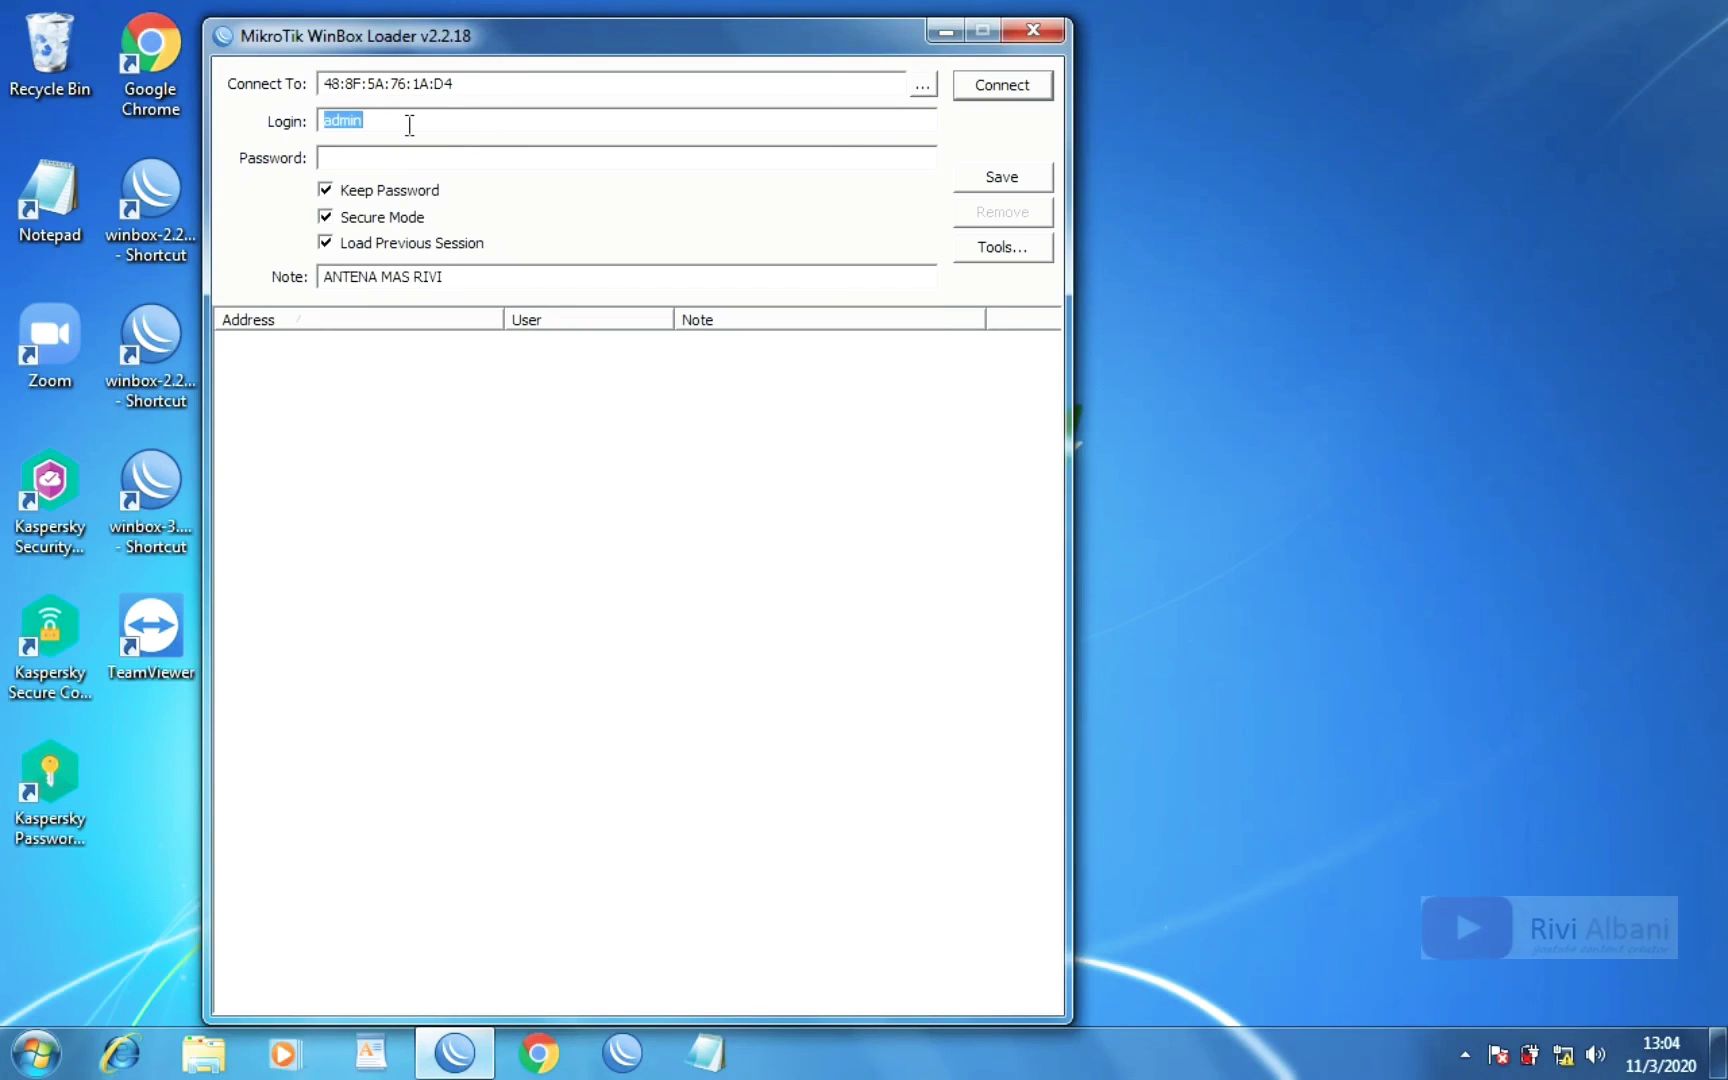
left_click(1003, 90)
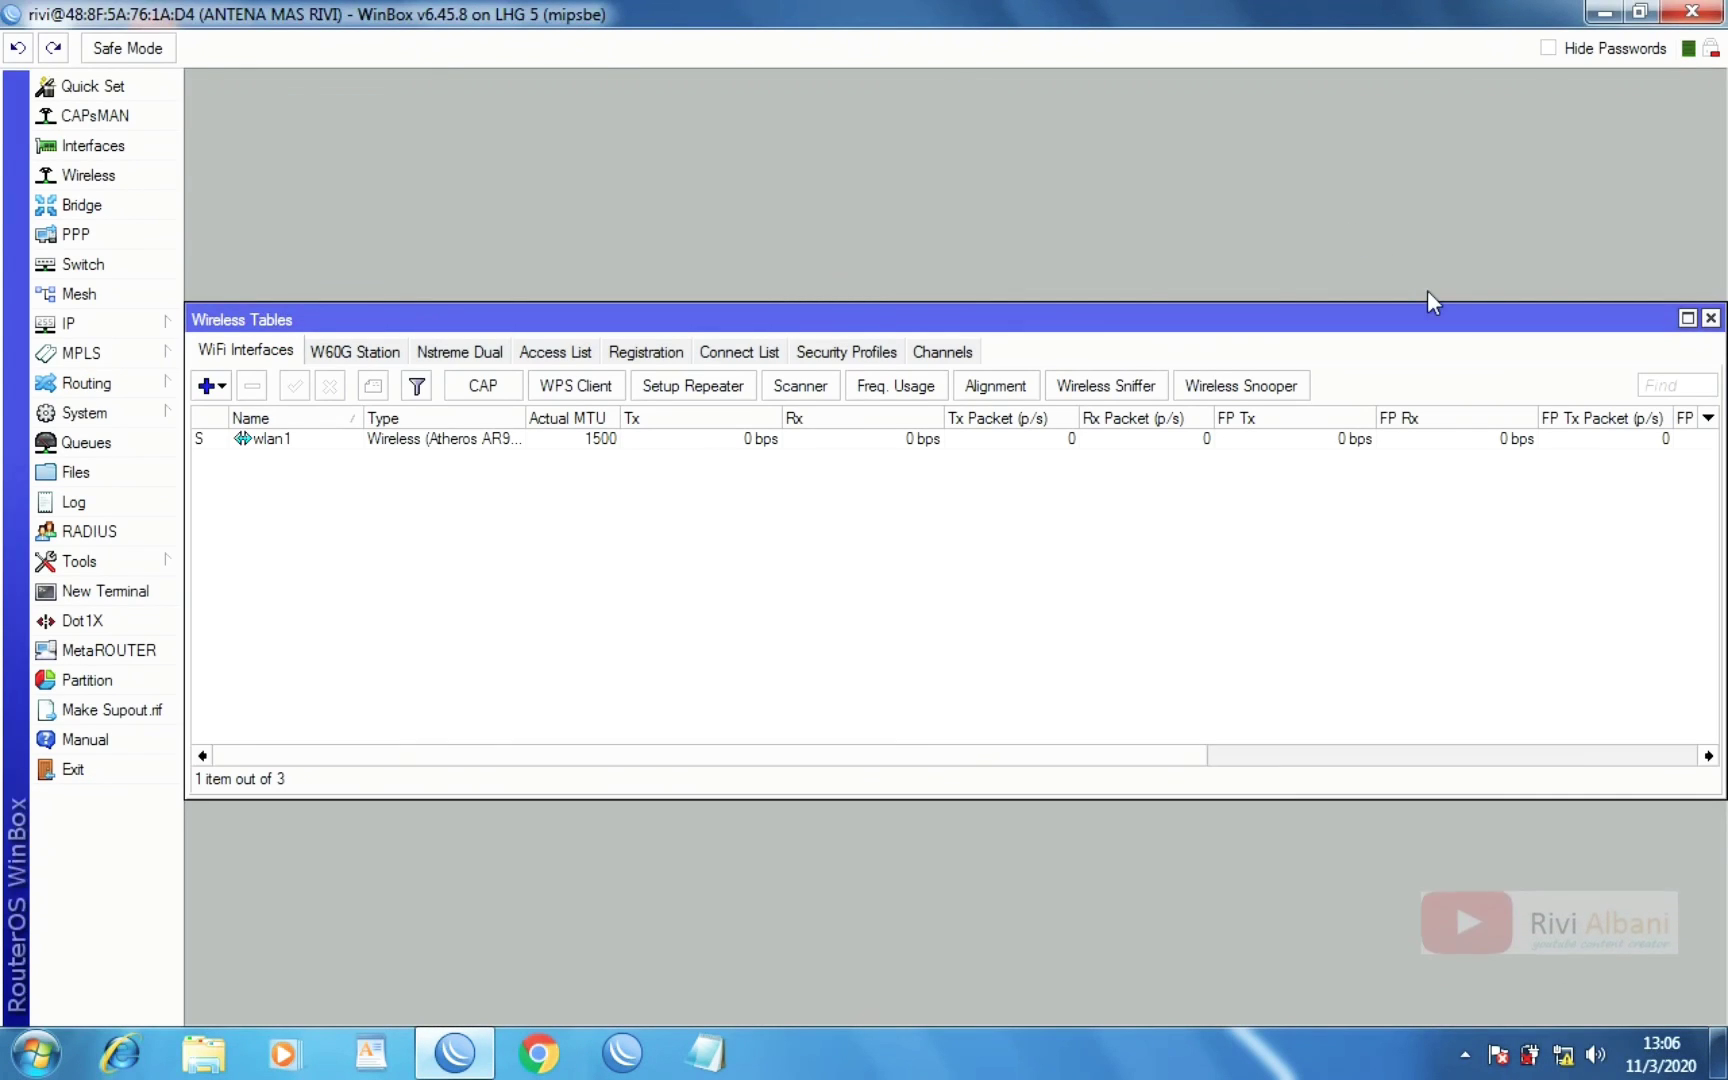
Step: Remove the admin account from System > Users and close the User List
left_click(100, 412)
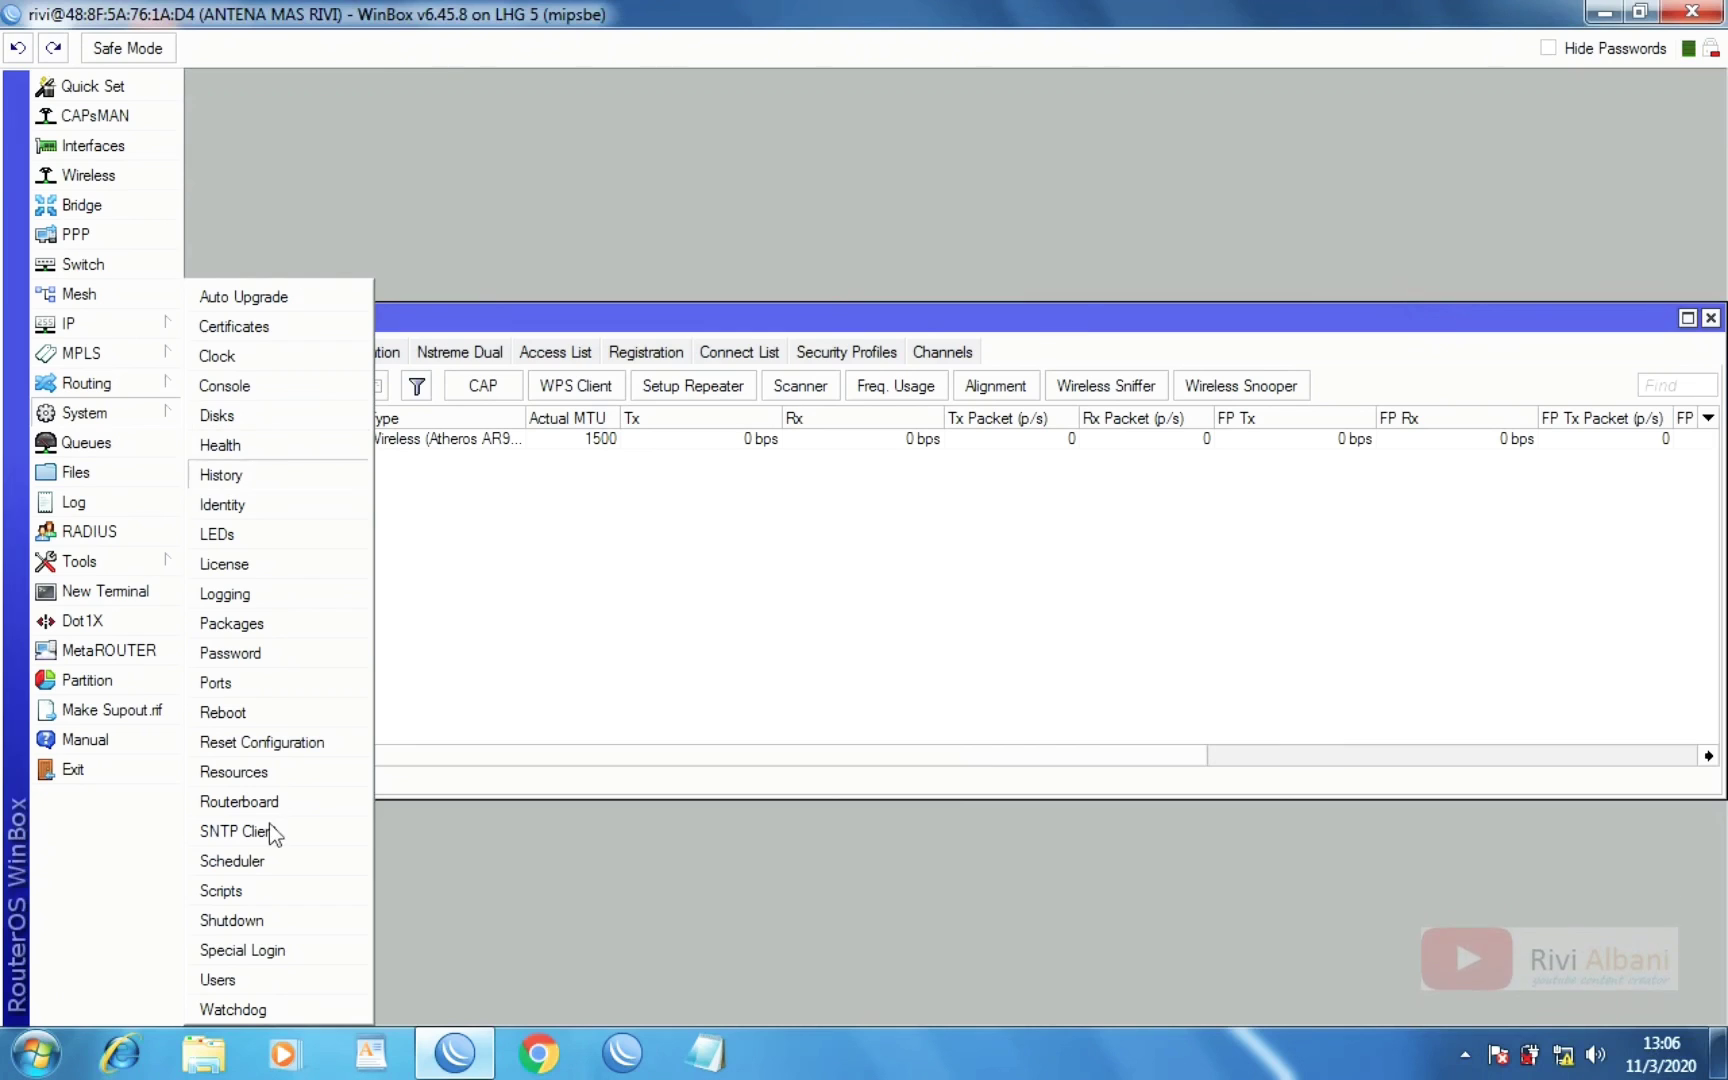
left_click(221, 972)
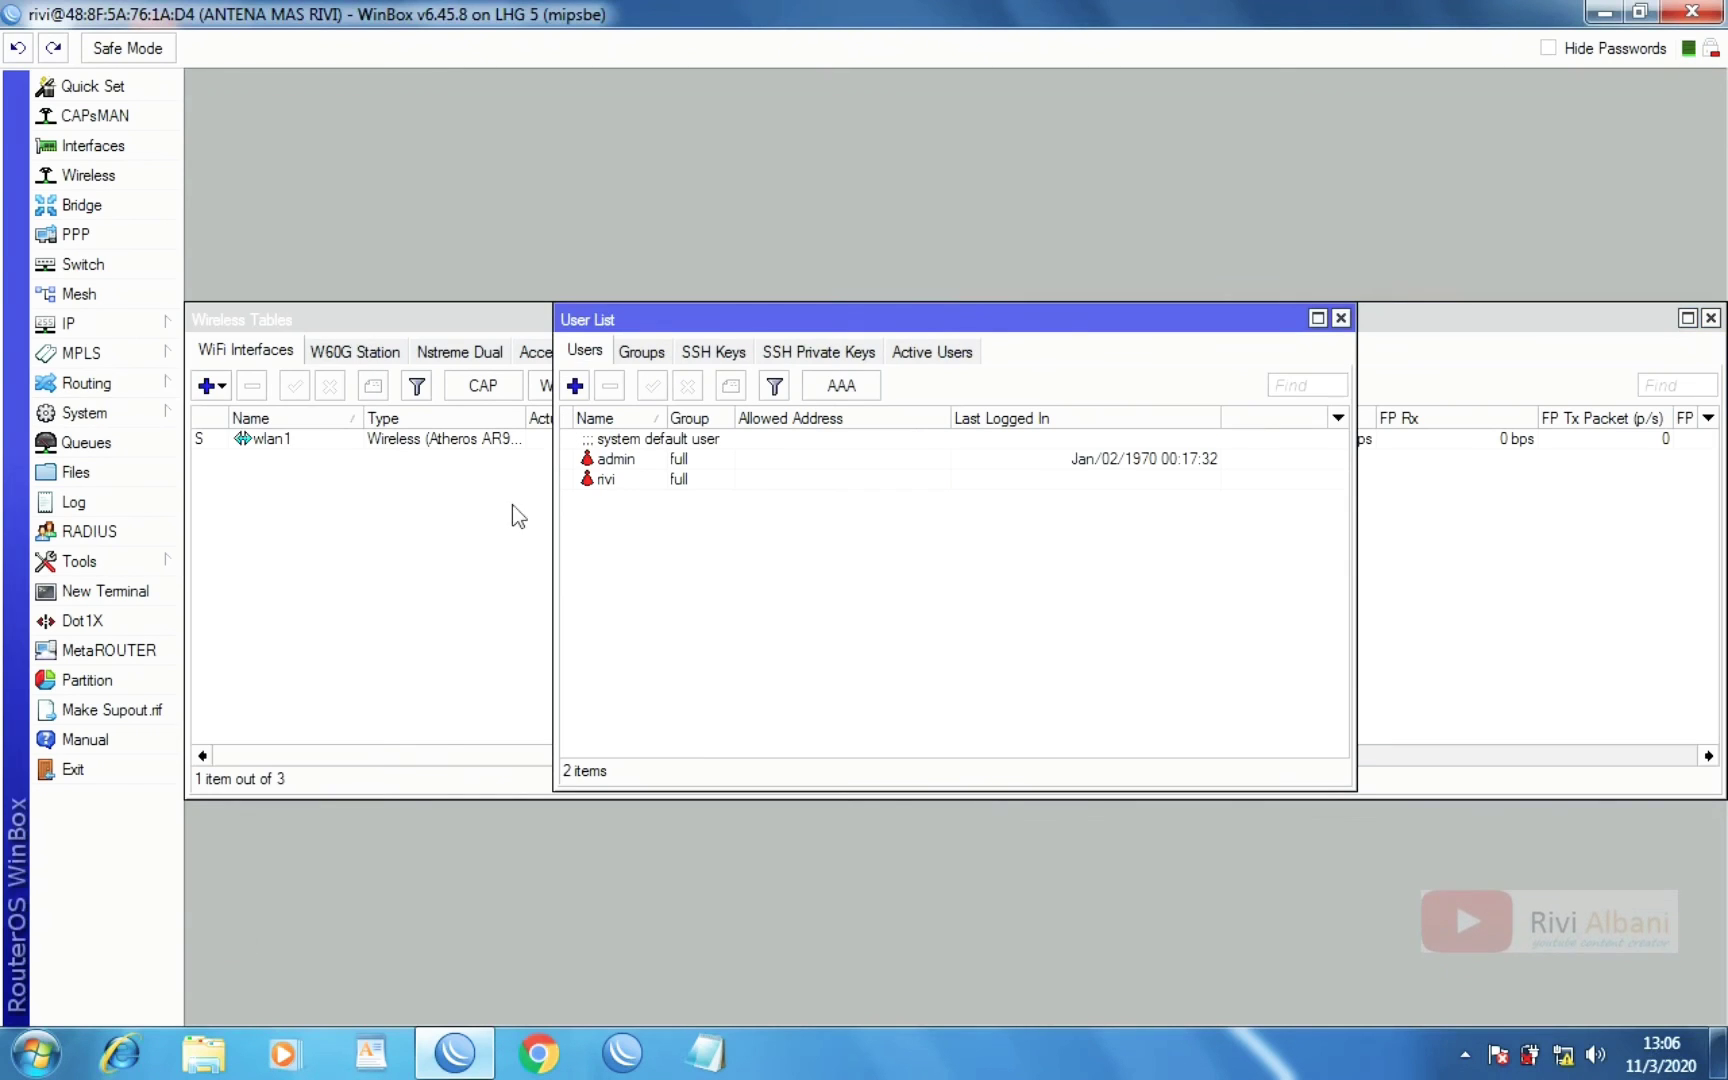
left_click(624, 460)
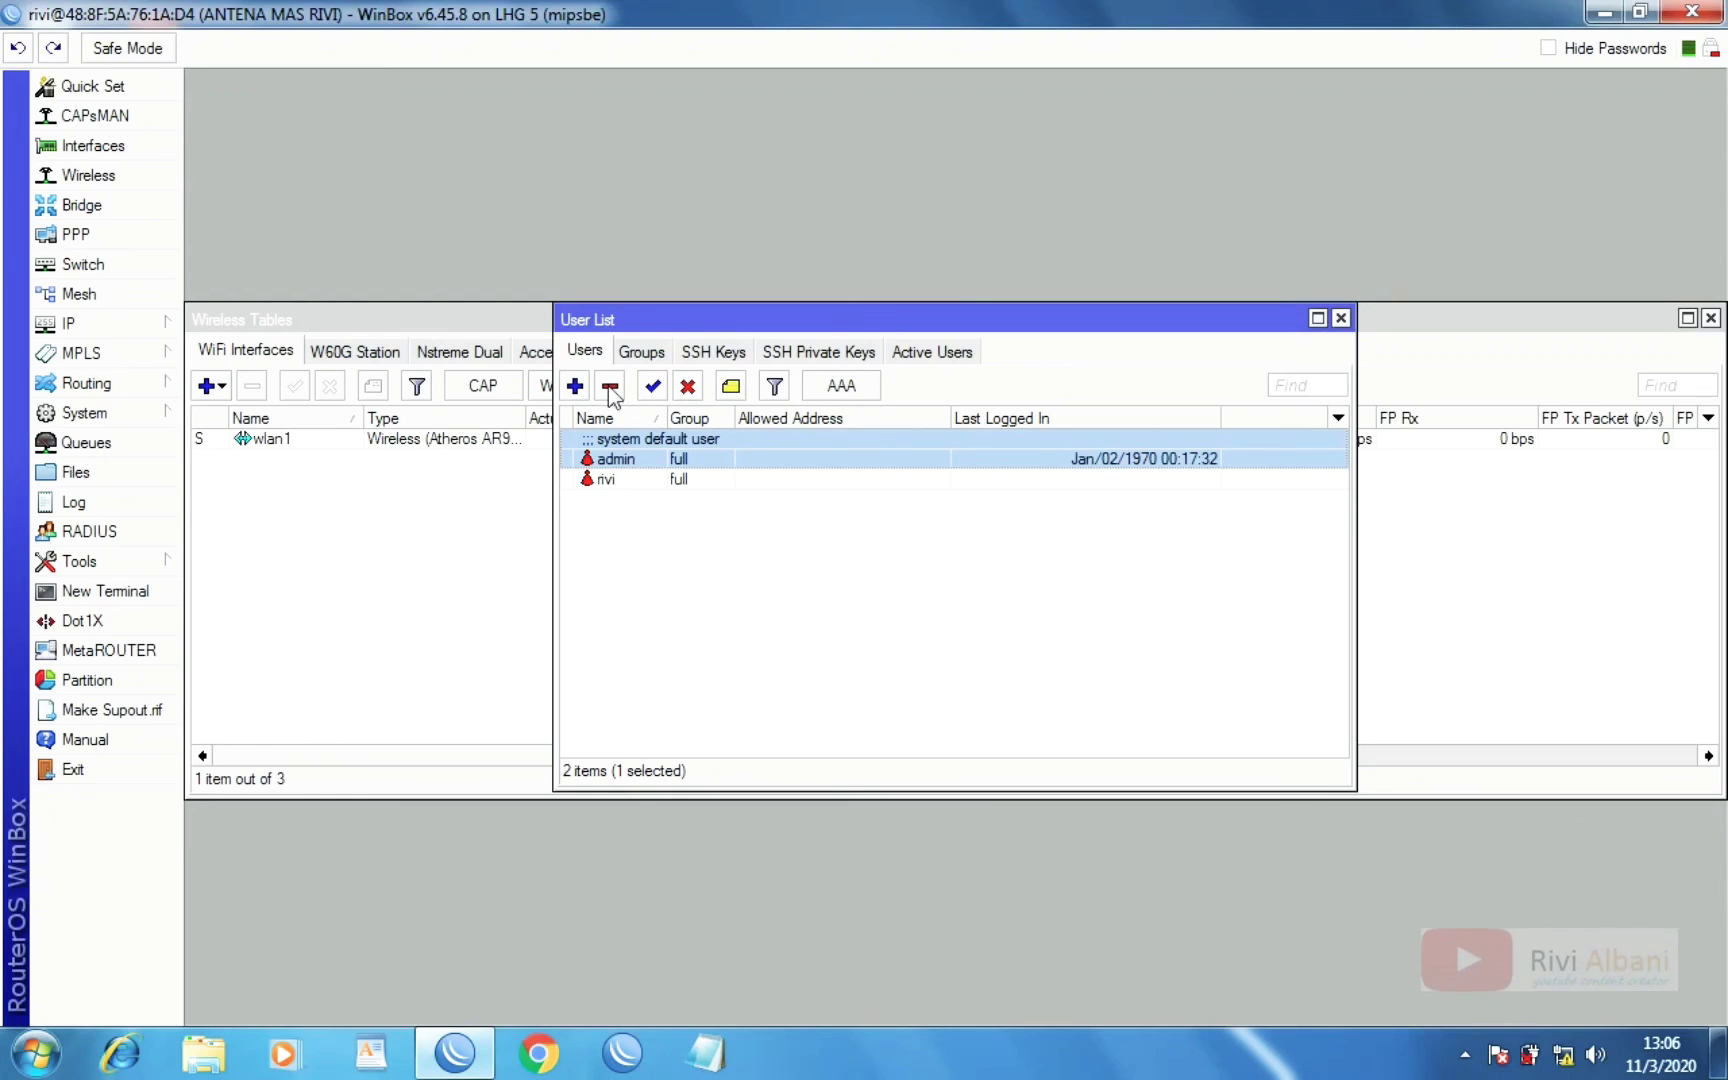
left_click(610, 387)
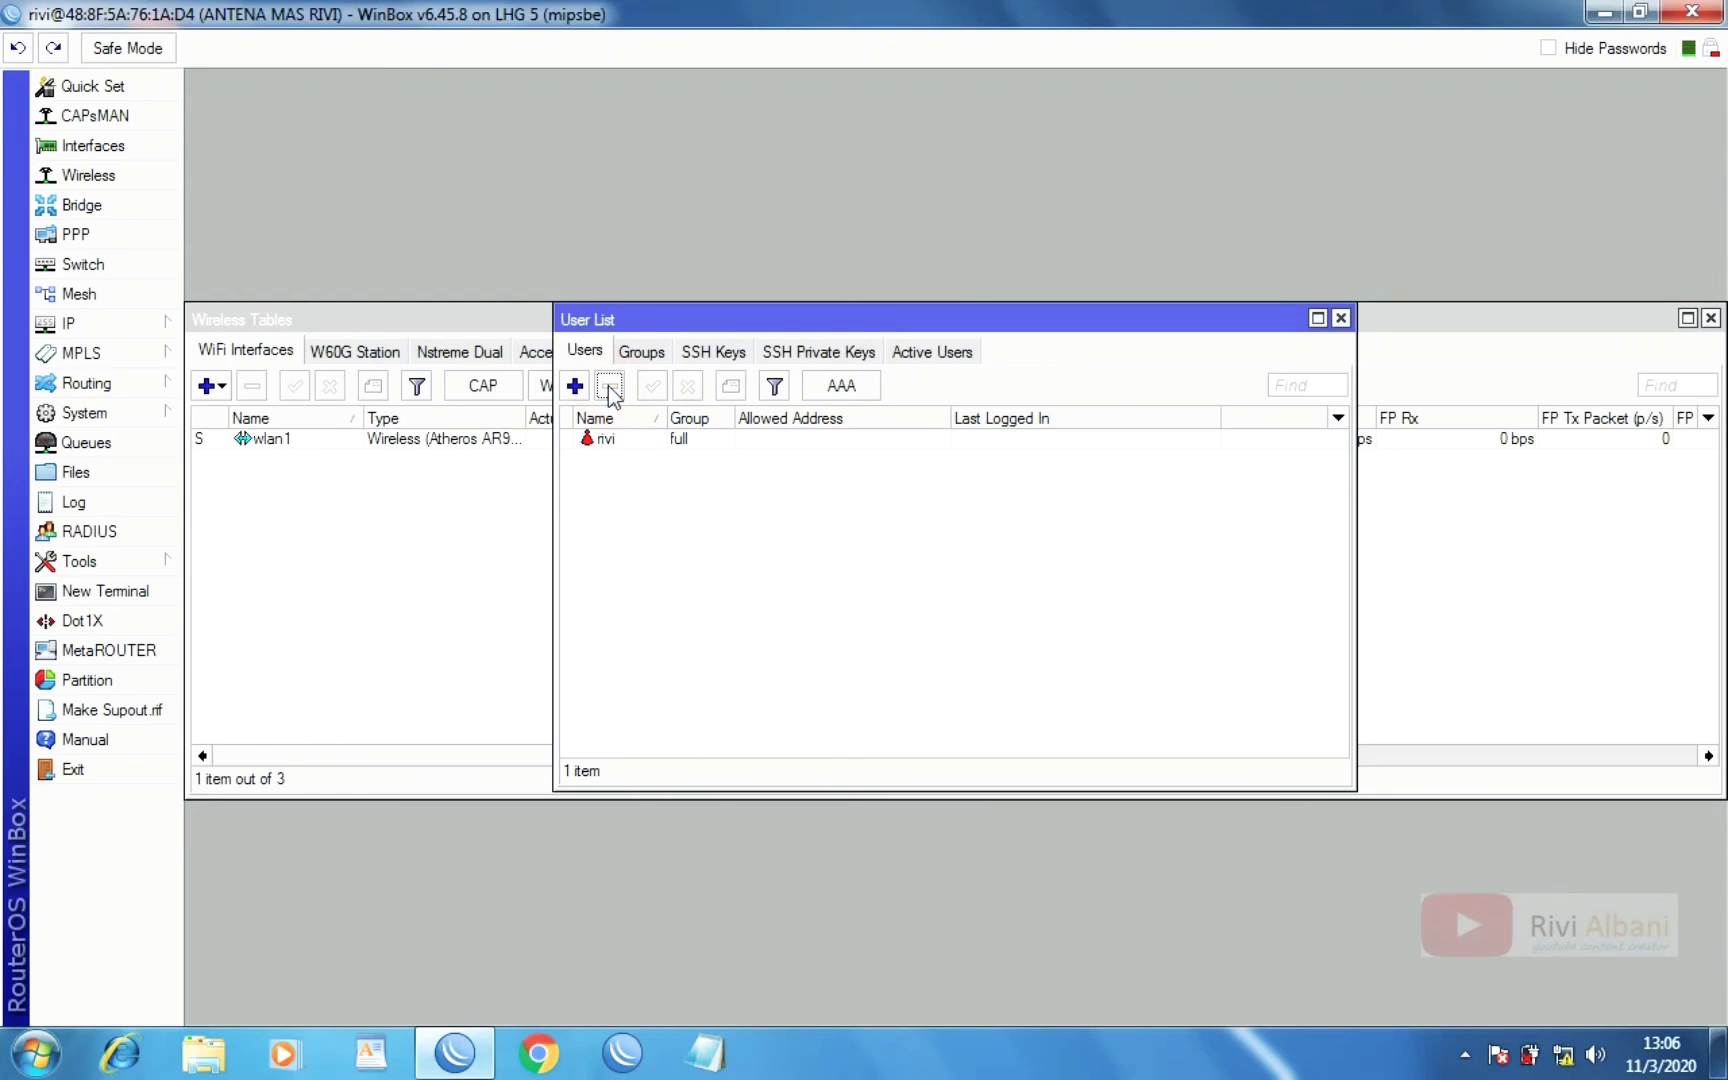
left_click(1341, 318)
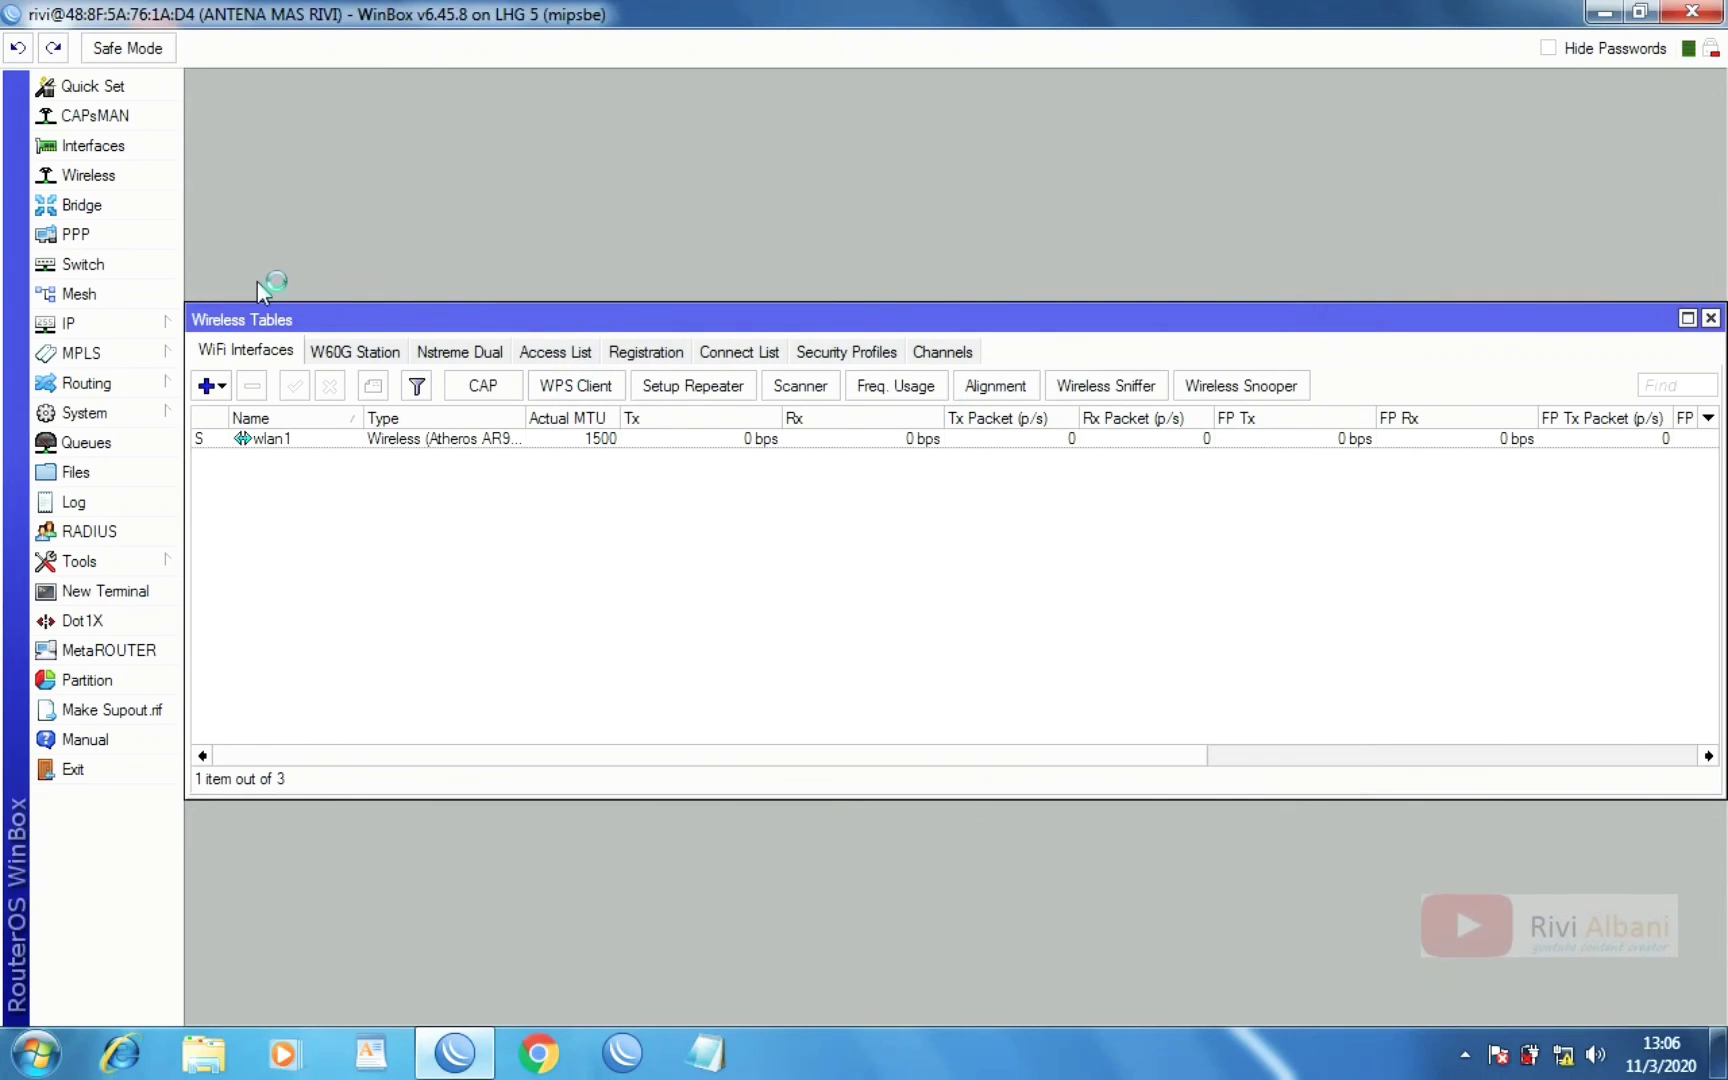
Step: Open wlan1's interface settings to verify station bridge mode and profile1
left_click(248, 441)
double_click(250, 445)
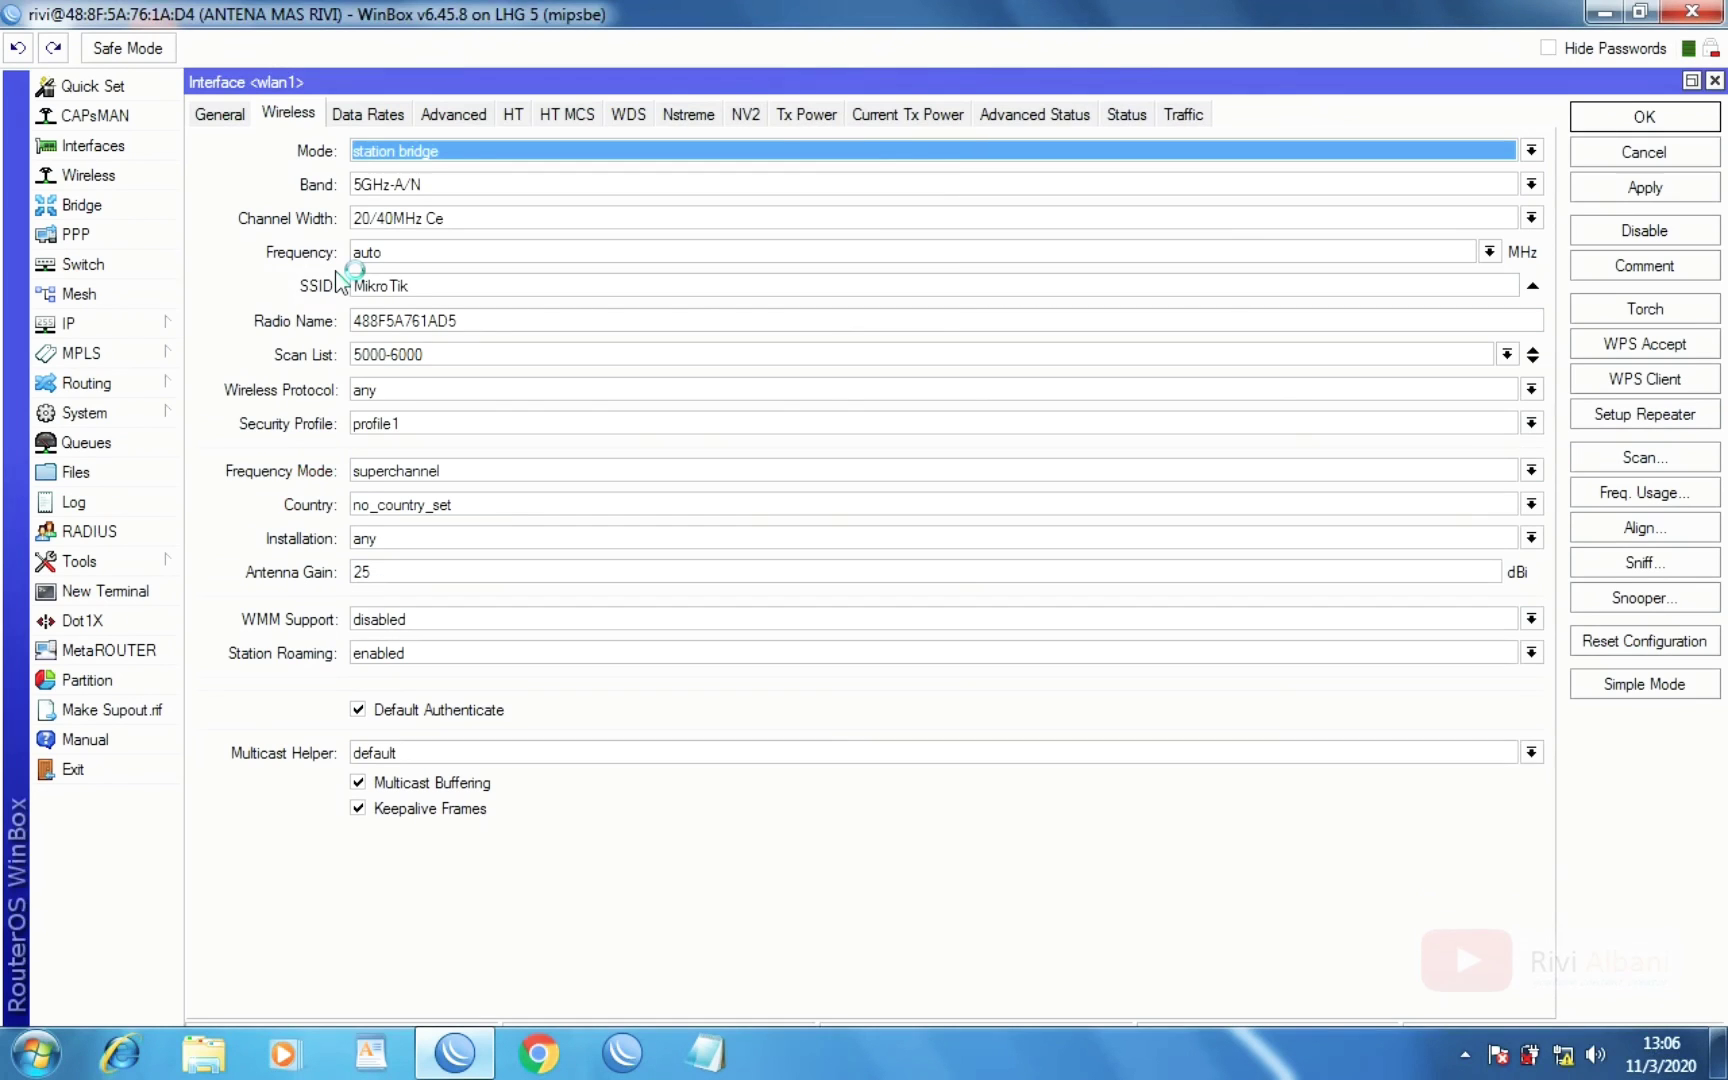